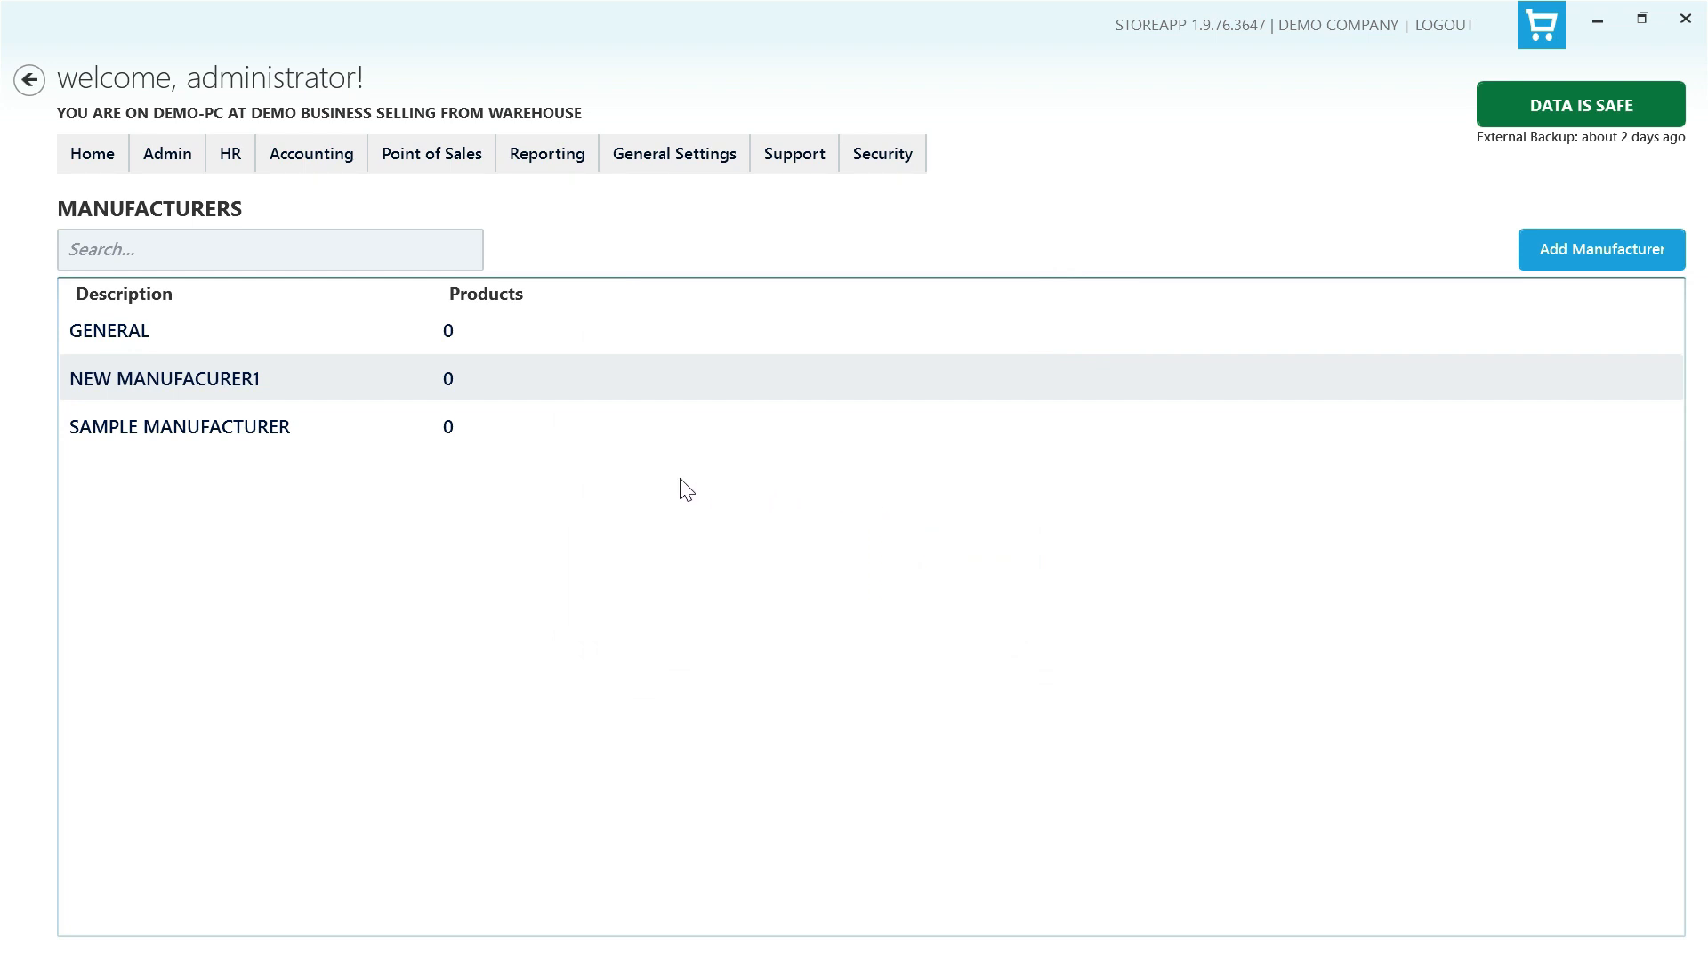
- Merge NEW MANUFACURER1 into SAMPLE MANUFACTURER and confirm the merge
click(625, 430)
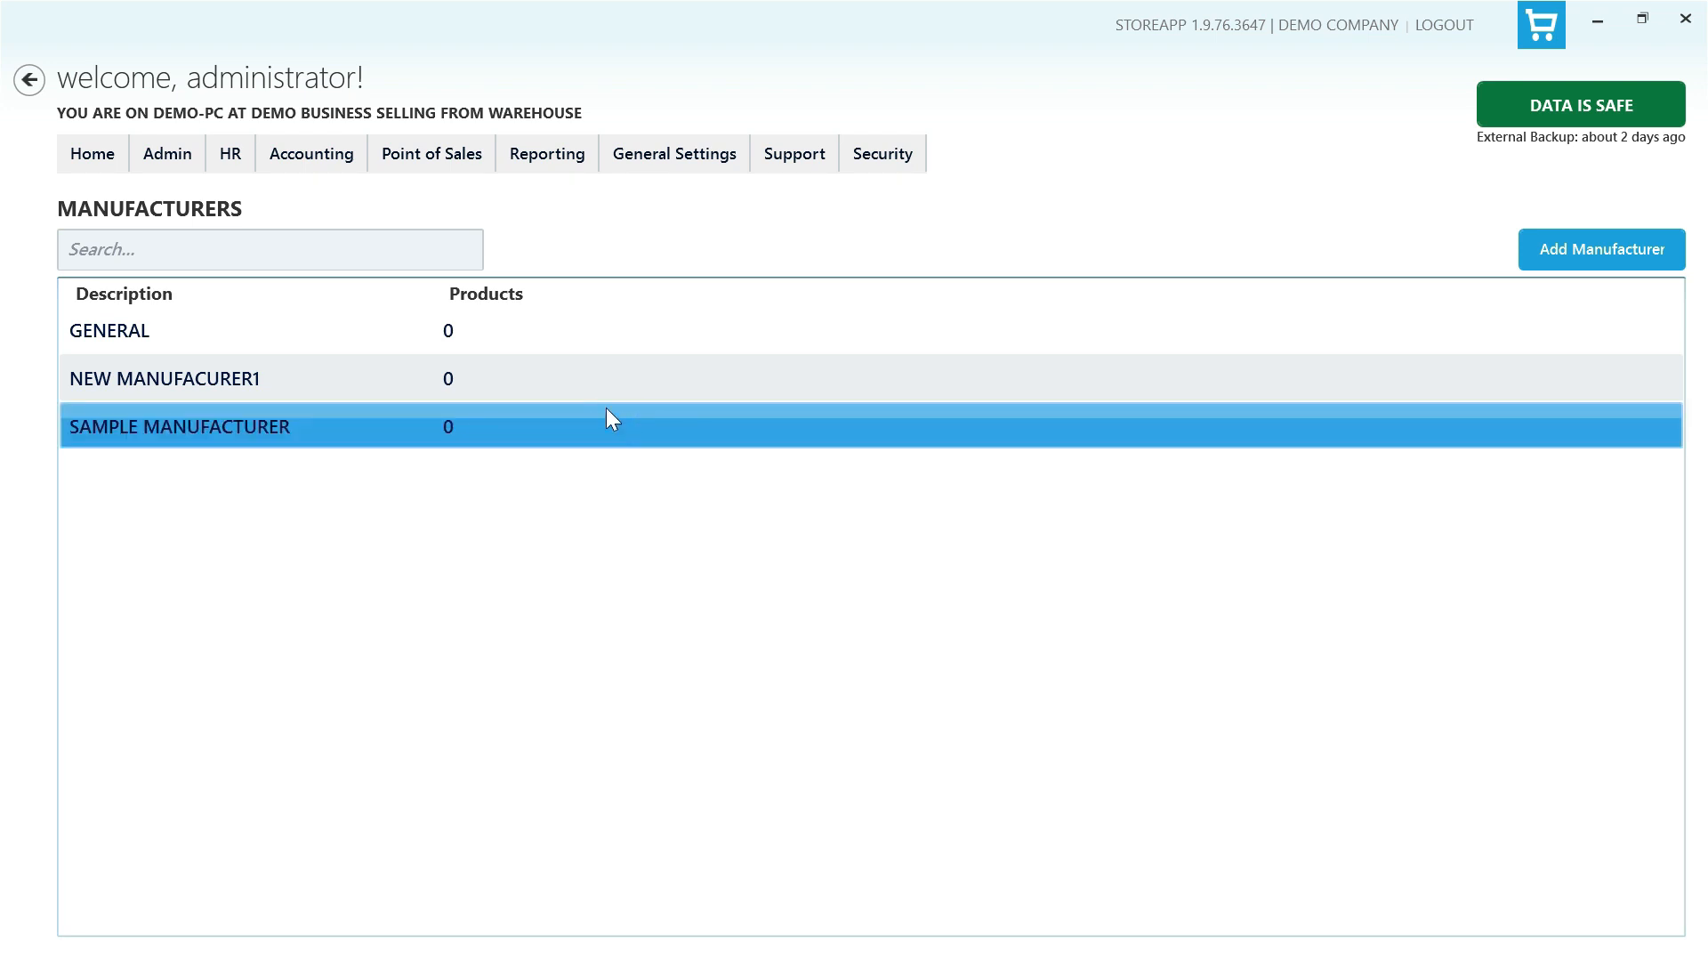
ctrl+click(621, 384)
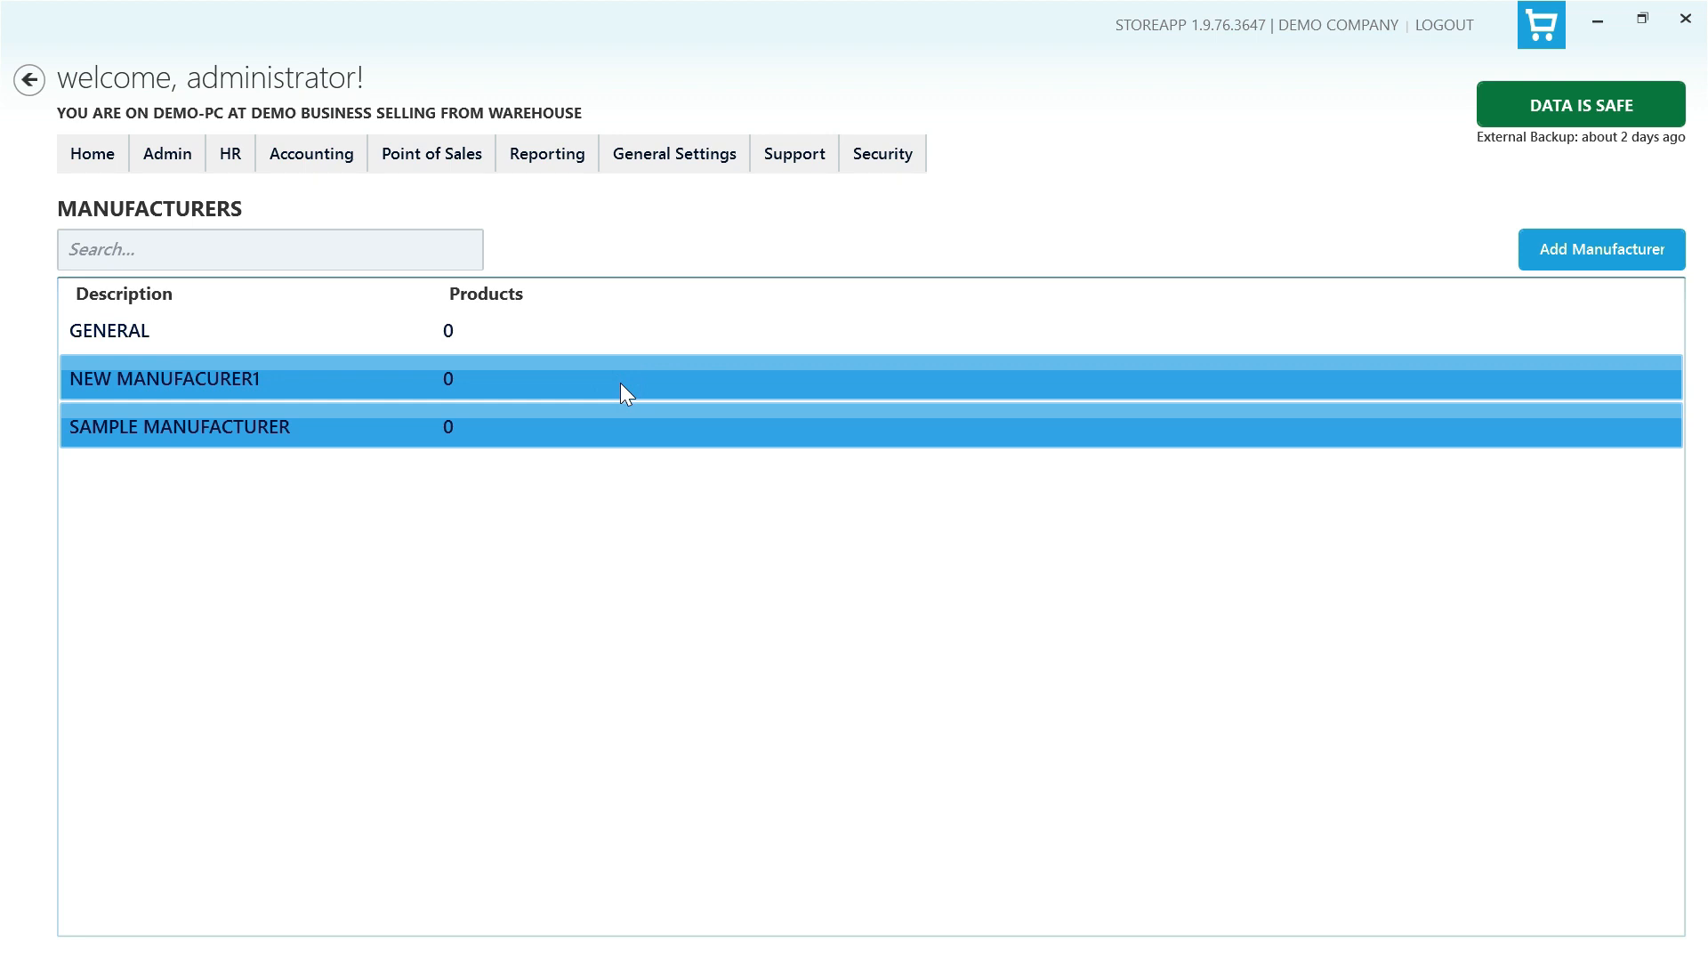
right_click(621, 383)
click(713, 434)
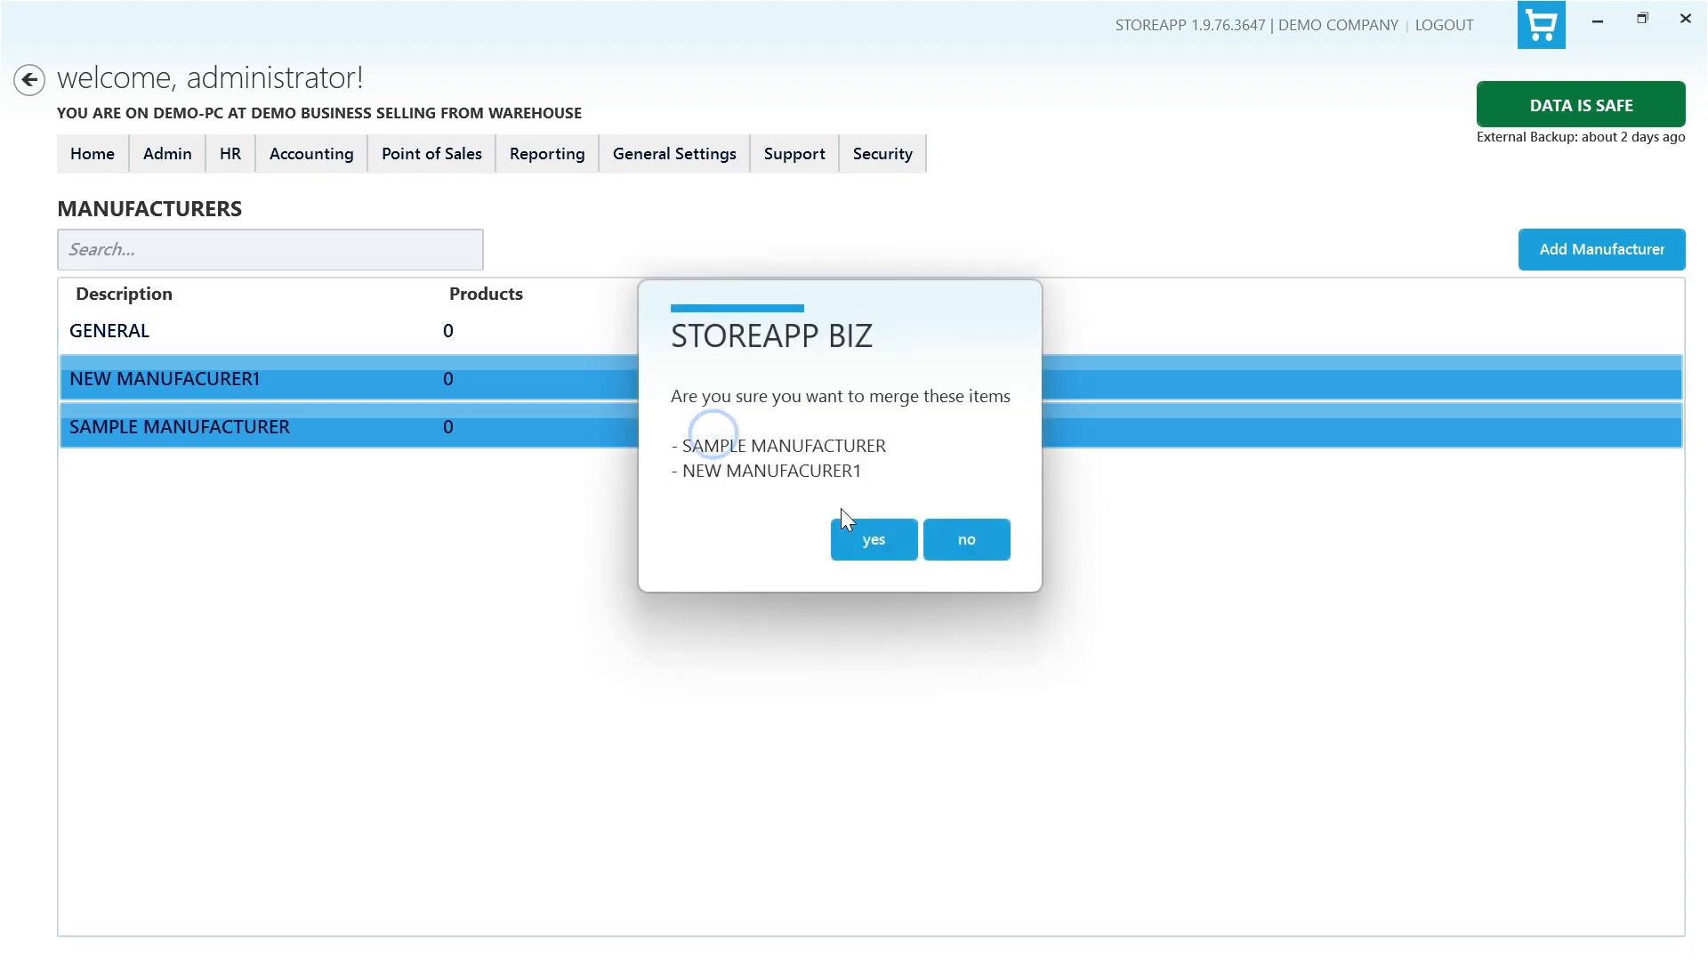
click(855, 534)
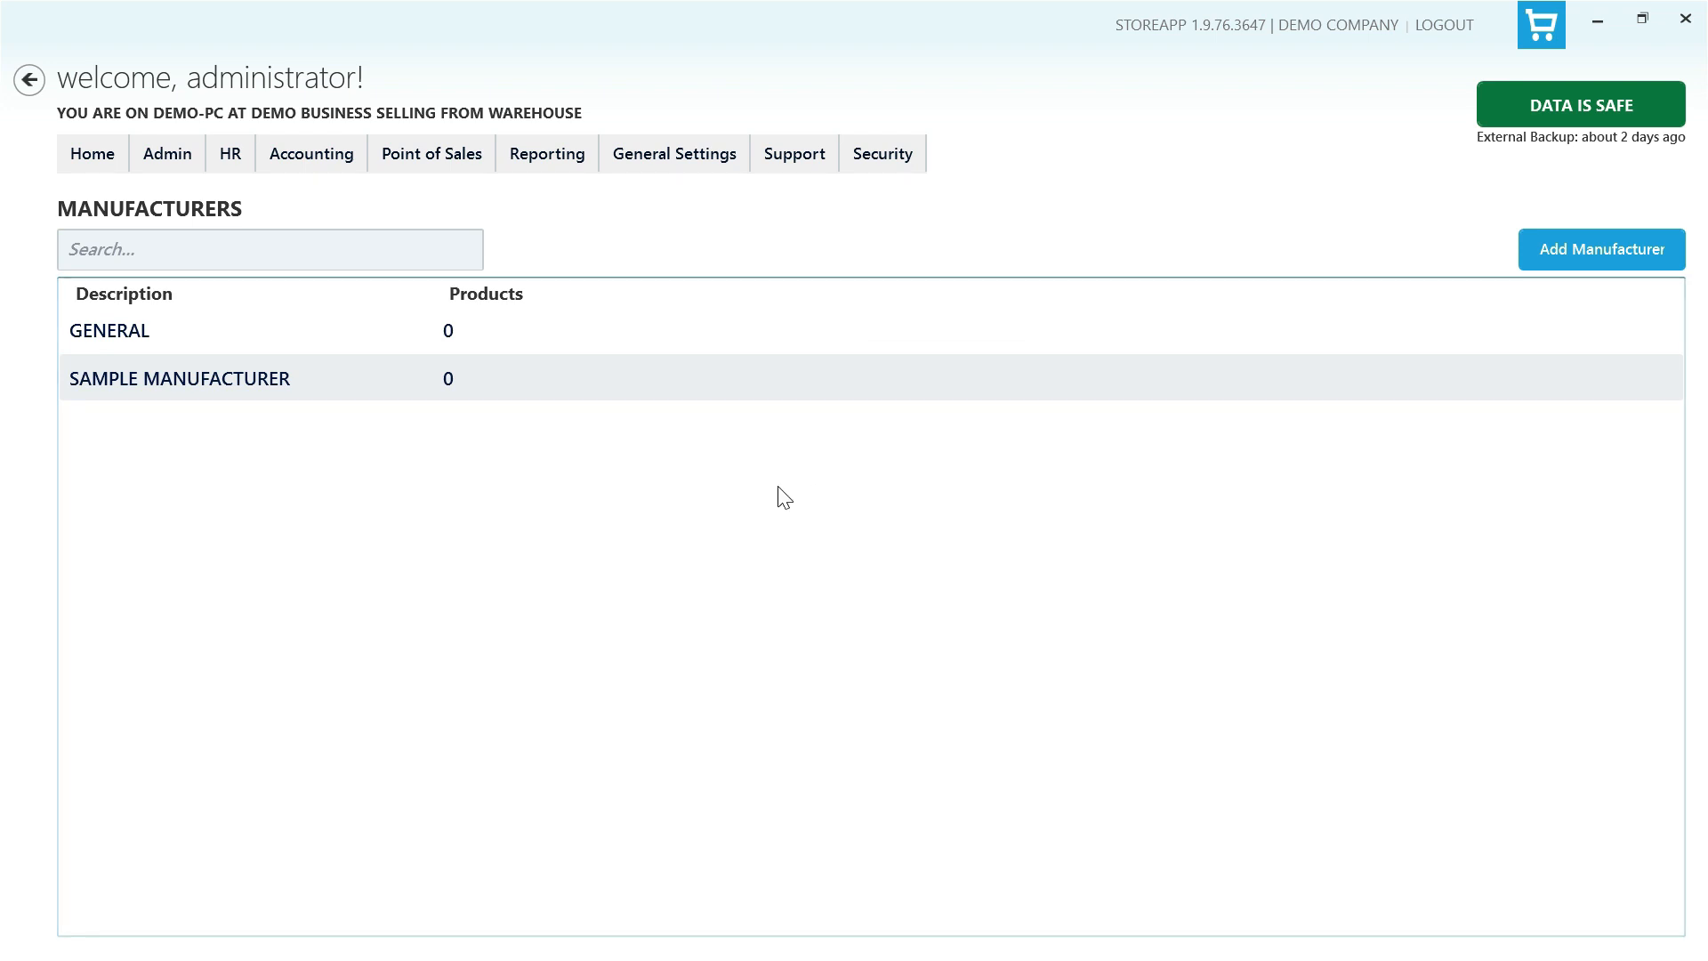
- Open the Departments list and add a department named NEW DEPARTMENT with a 44.50 percent margin
click(167, 159)
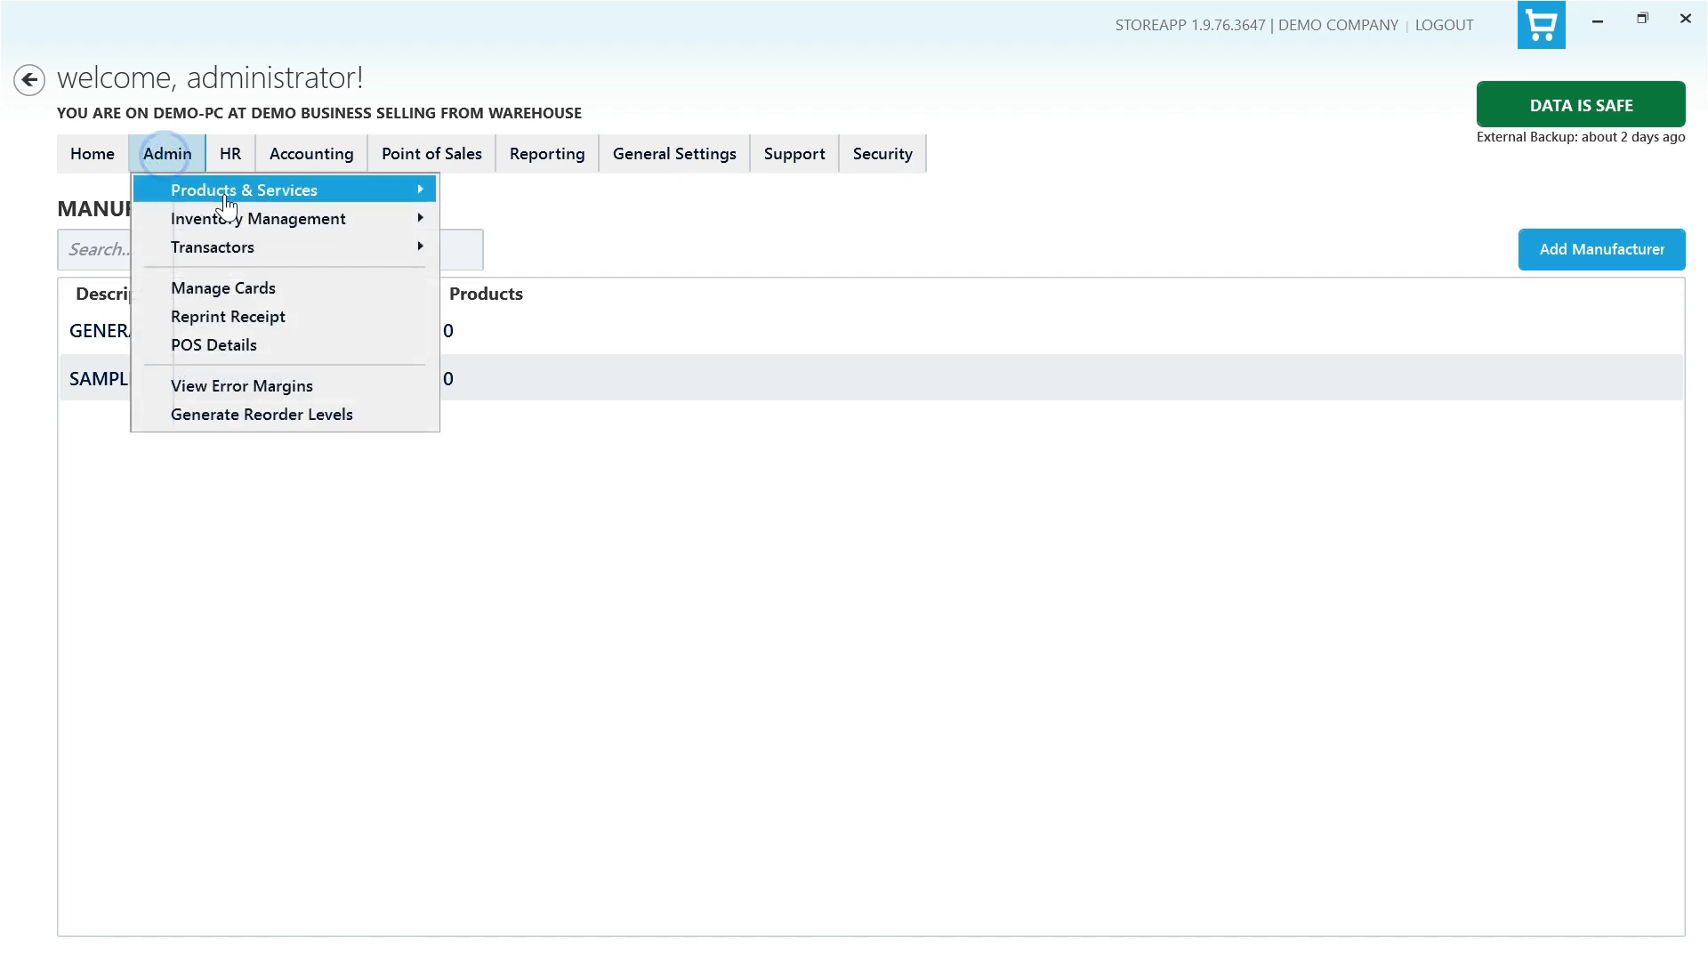
mouse_move(222, 197)
click(537, 211)
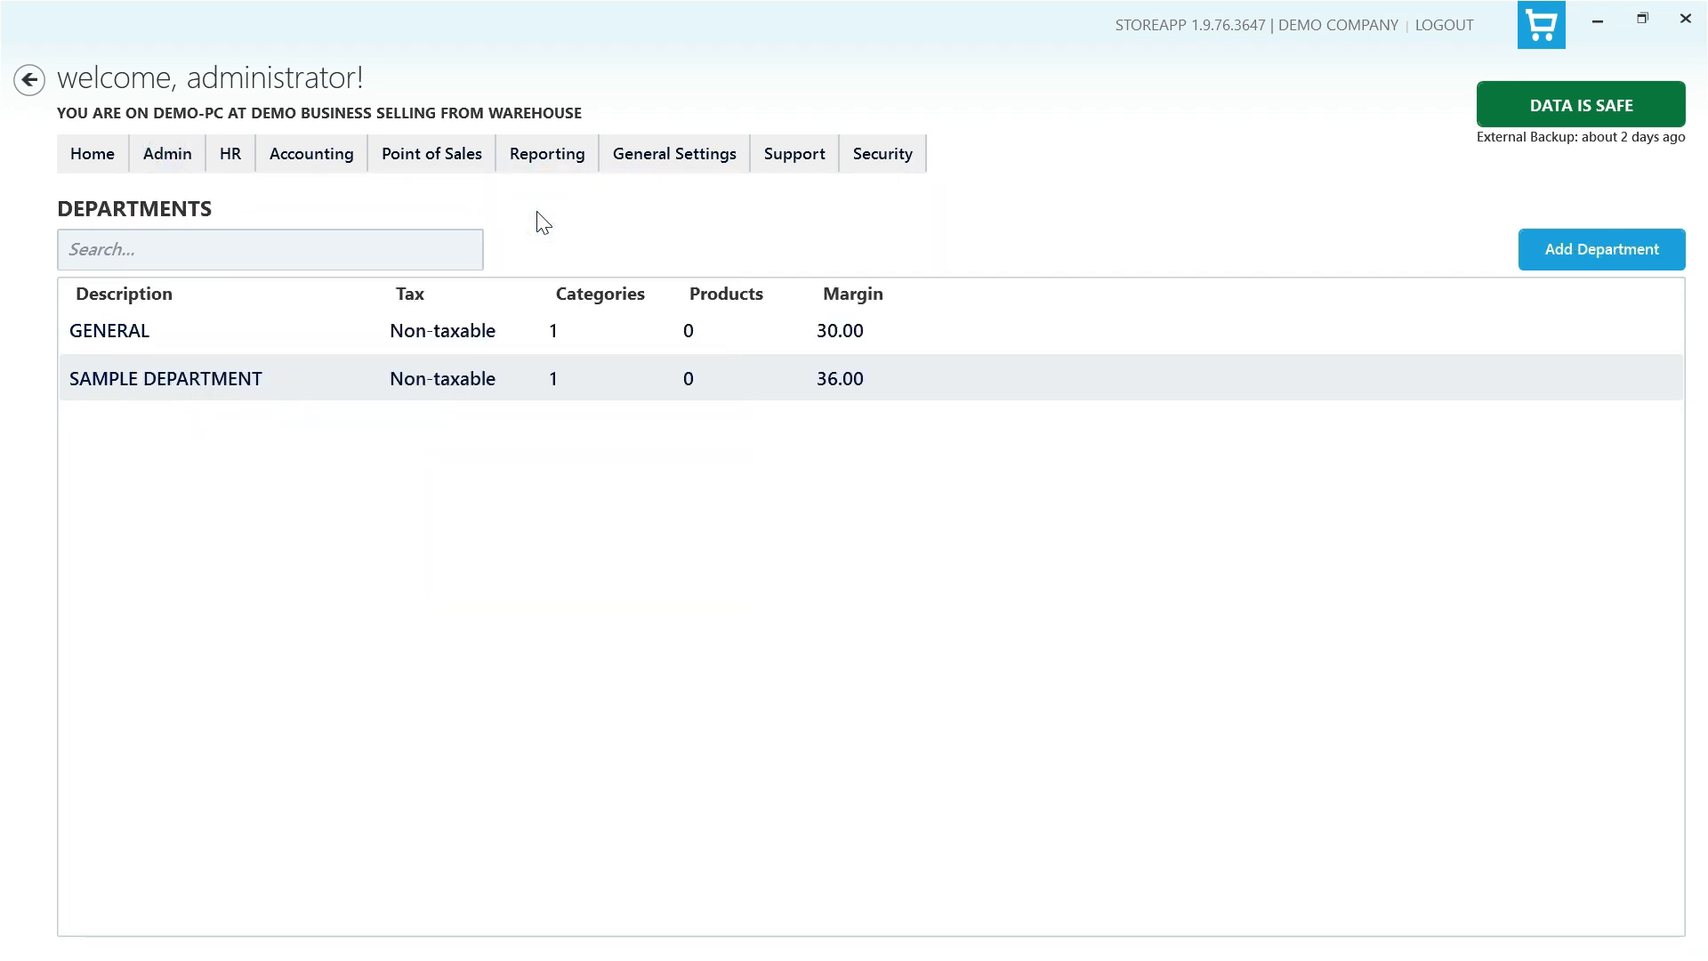
click(1618, 256)
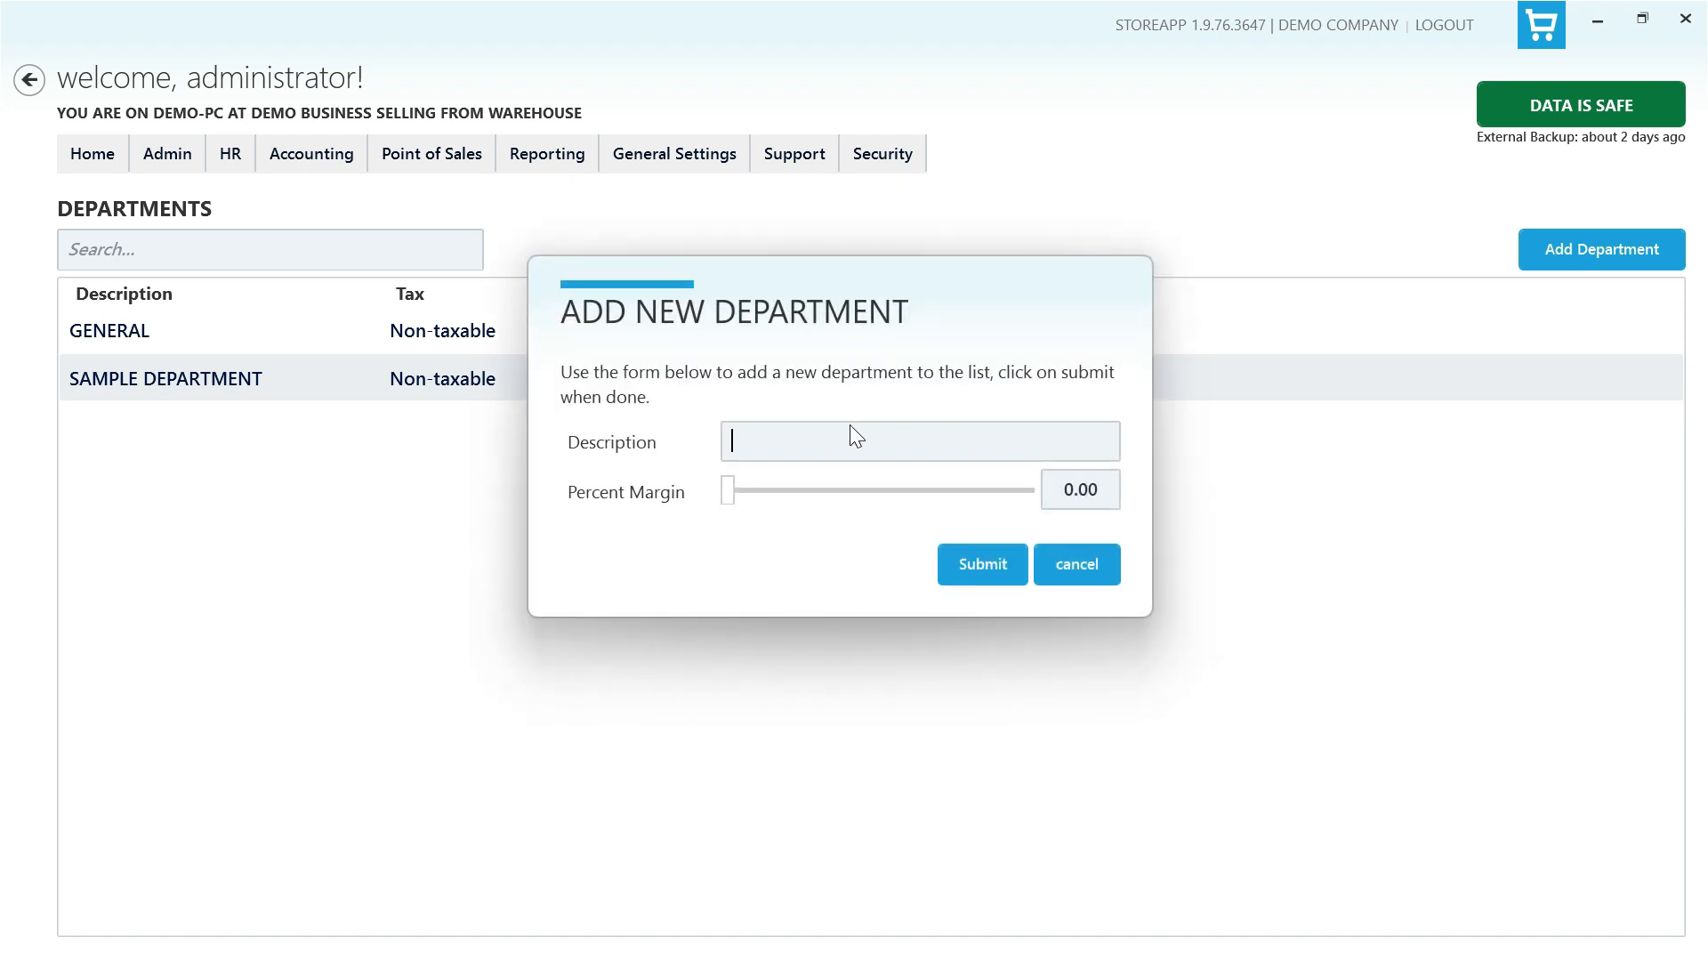
text(NEW DEPARTMENT)
drag(730, 495, 800, 501)
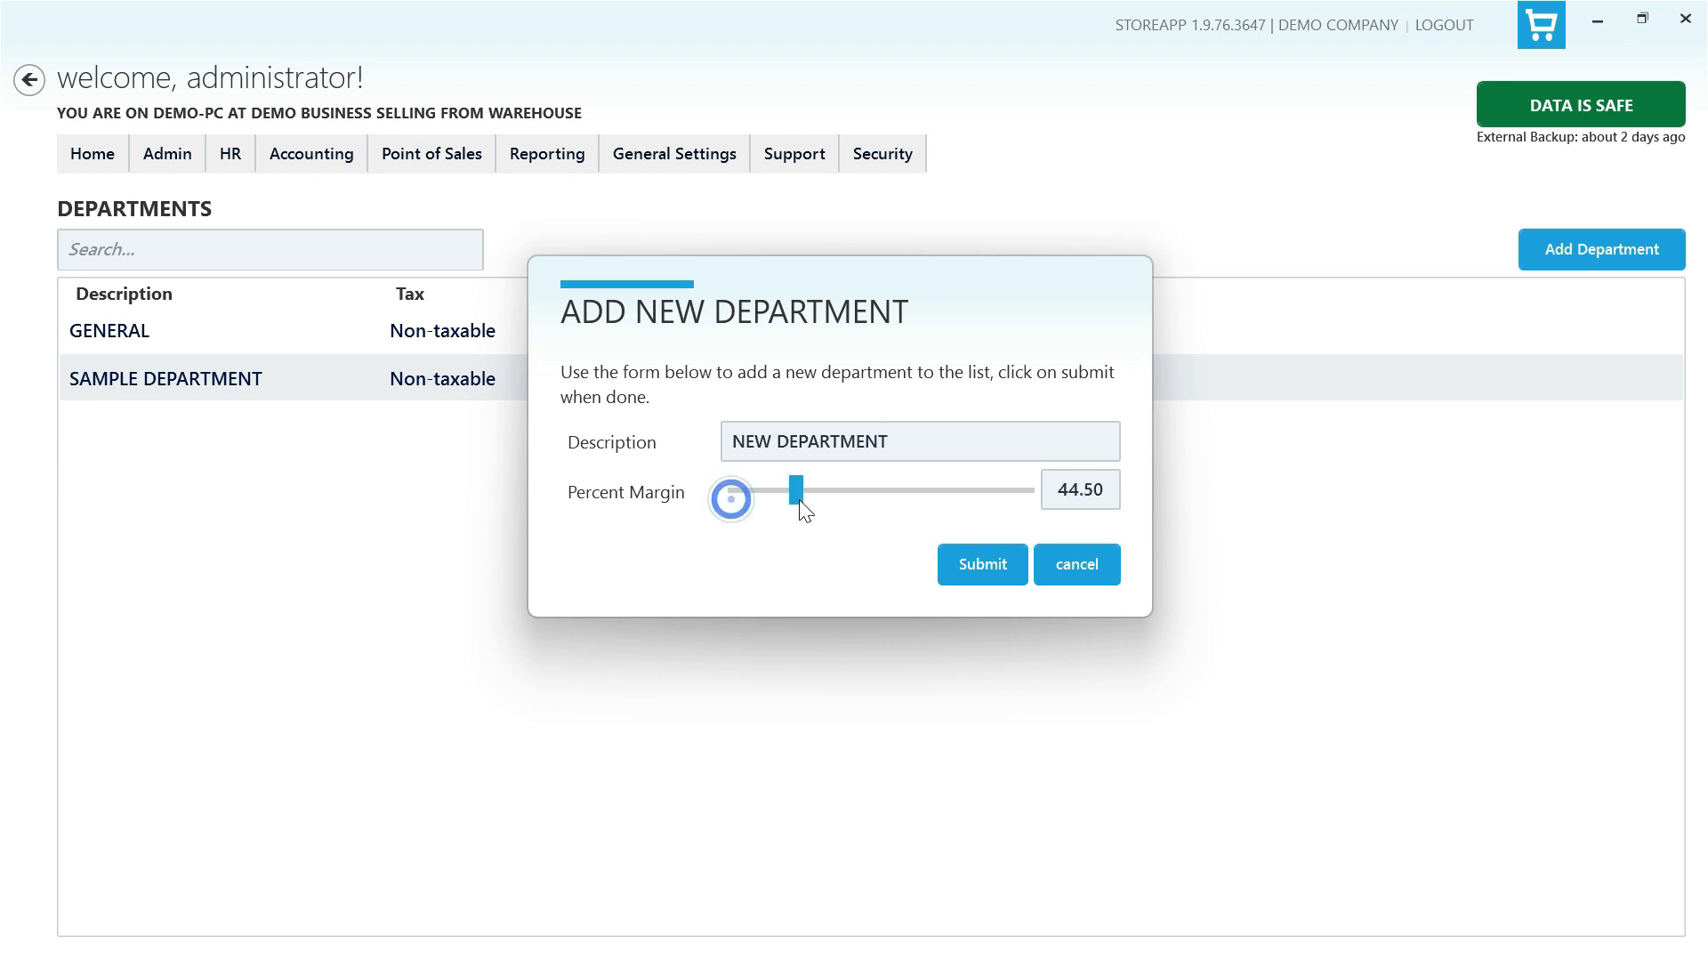
click(974, 567)
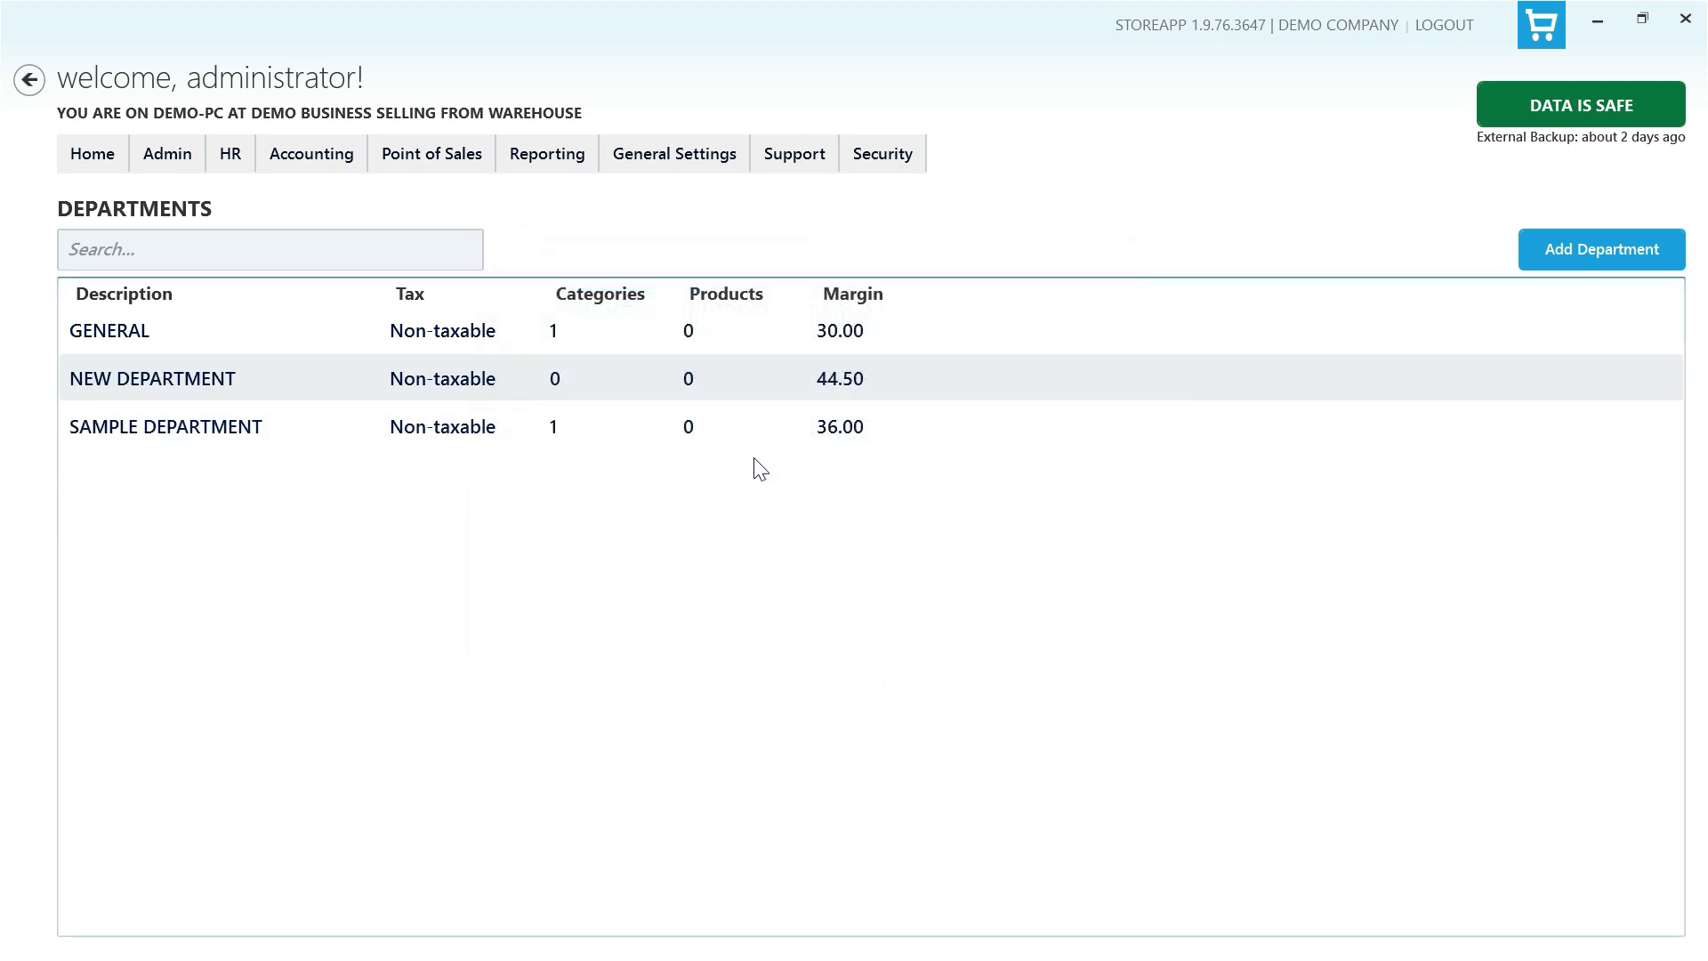
- Edit NEW DEPARTMENT, renaming it NEW DEPARTMENT1 and setting its margin to 37.00 percent
right_click(706, 377)
click(779, 393)
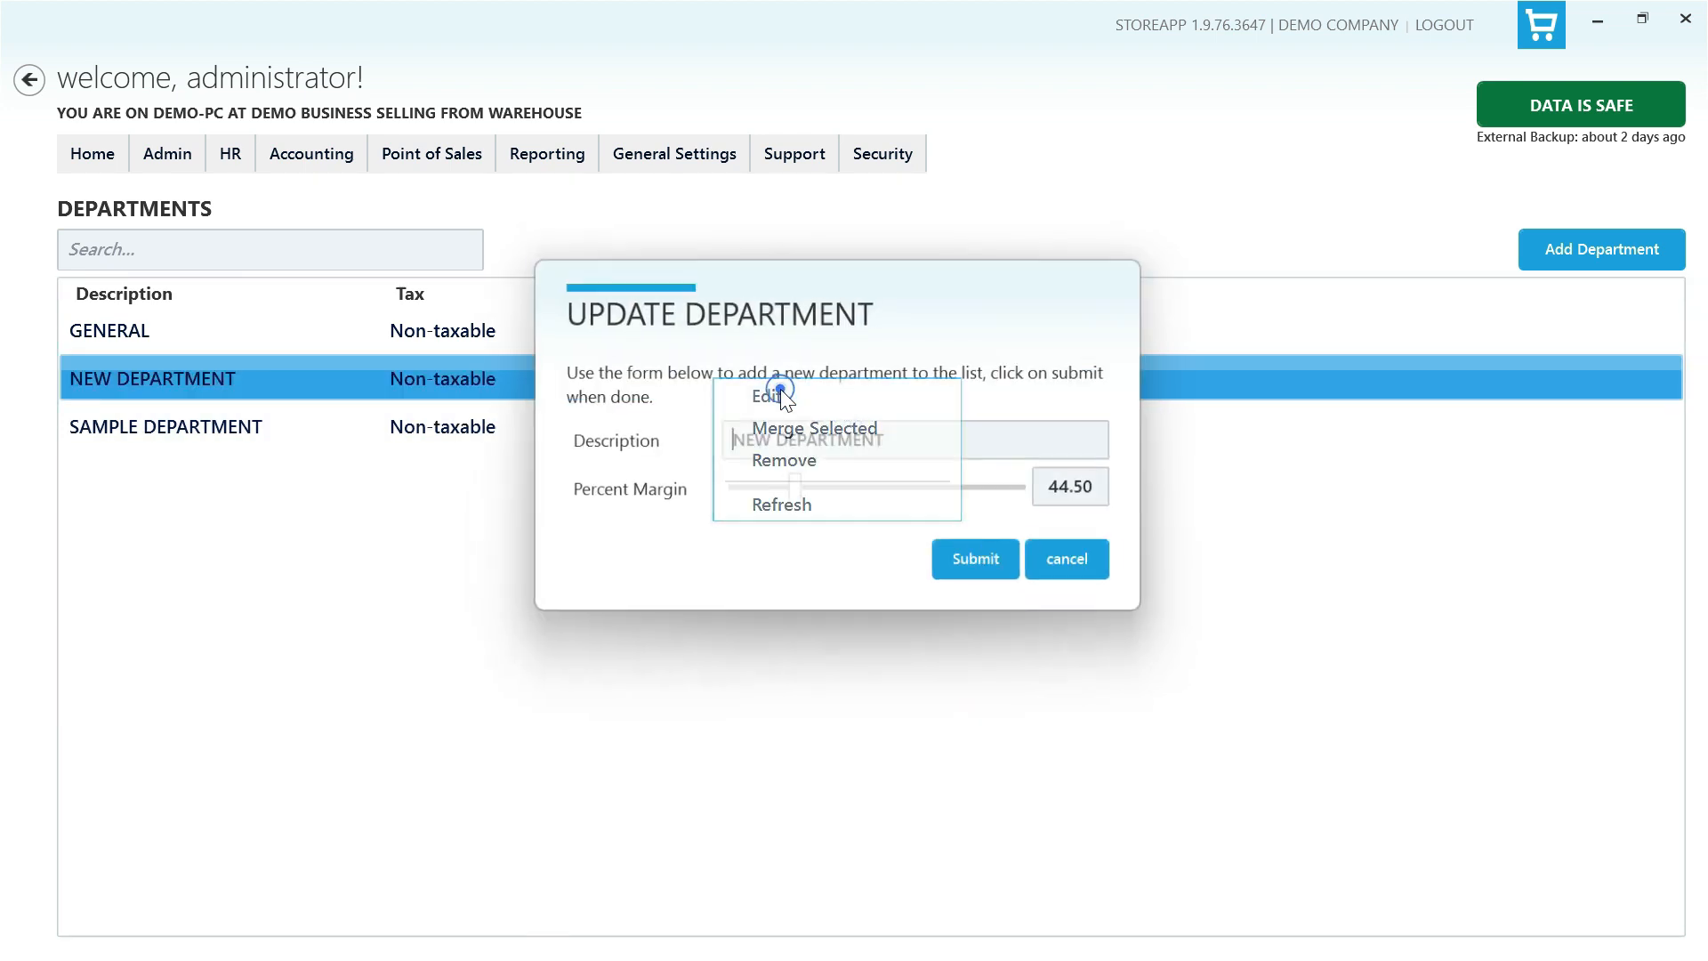
click(982, 448)
text(1)
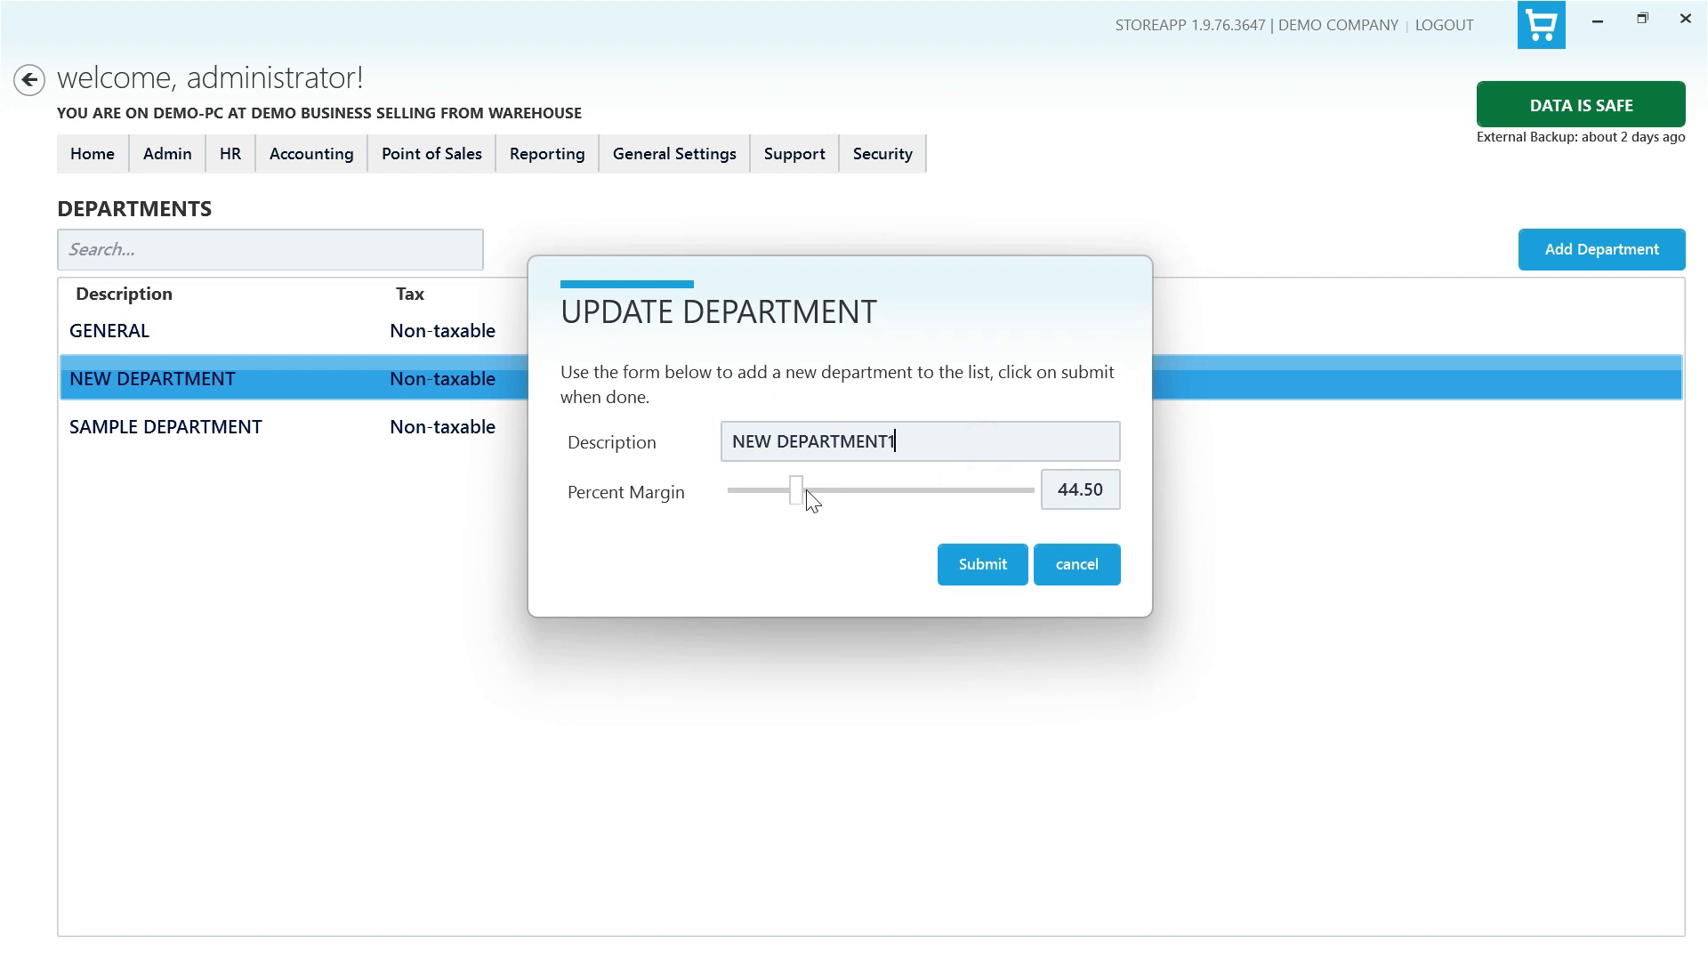
drag(805, 492, 801, 489)
click(983, 568)
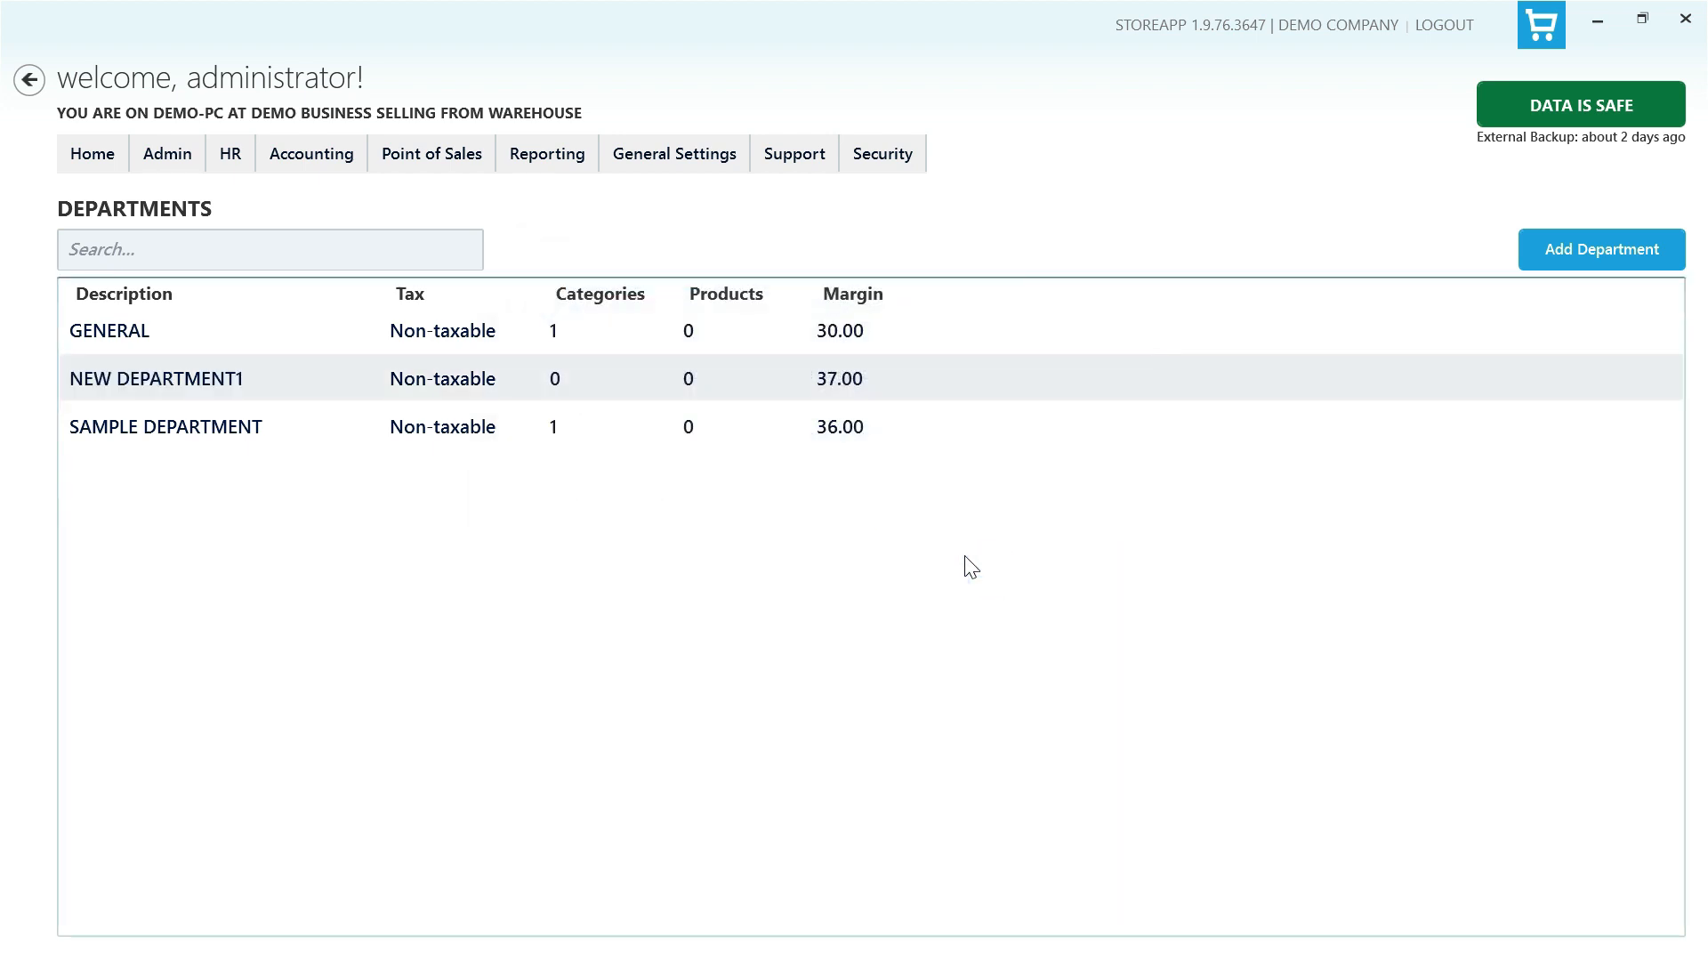
- Merge NEW DEPARTMENT1 with SAMPLE DEPARTMENT and confirm the merge
click(714, 431)
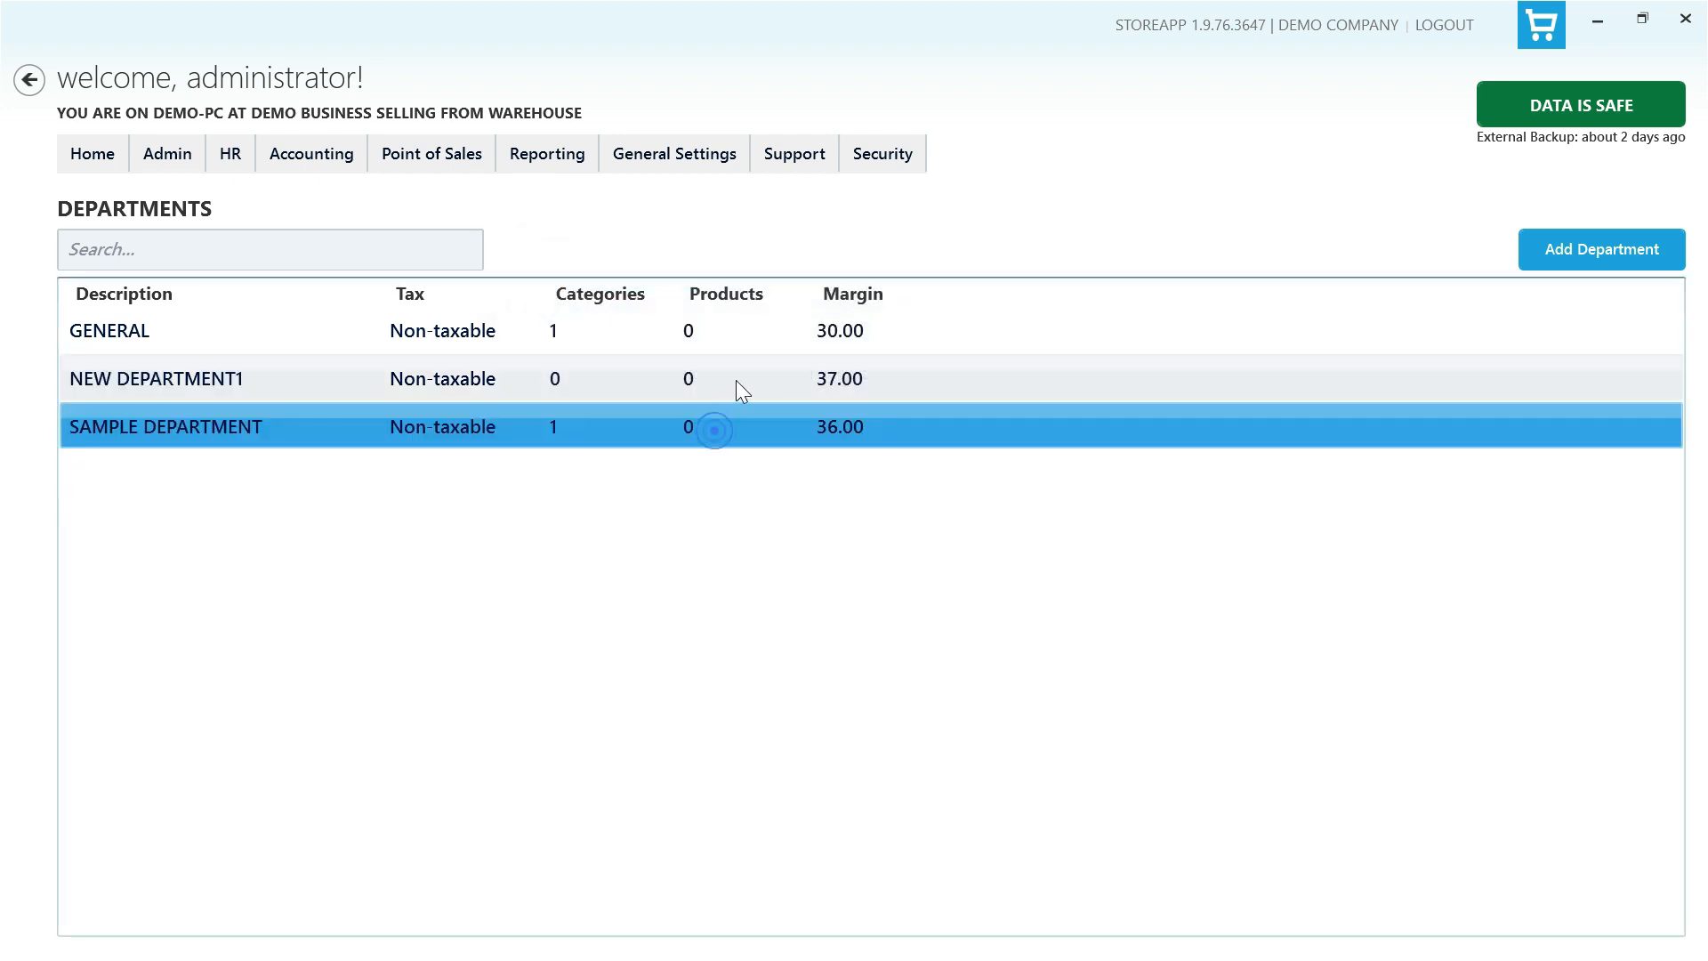
ctrl+click(735, 381)
right_click(735, 383)
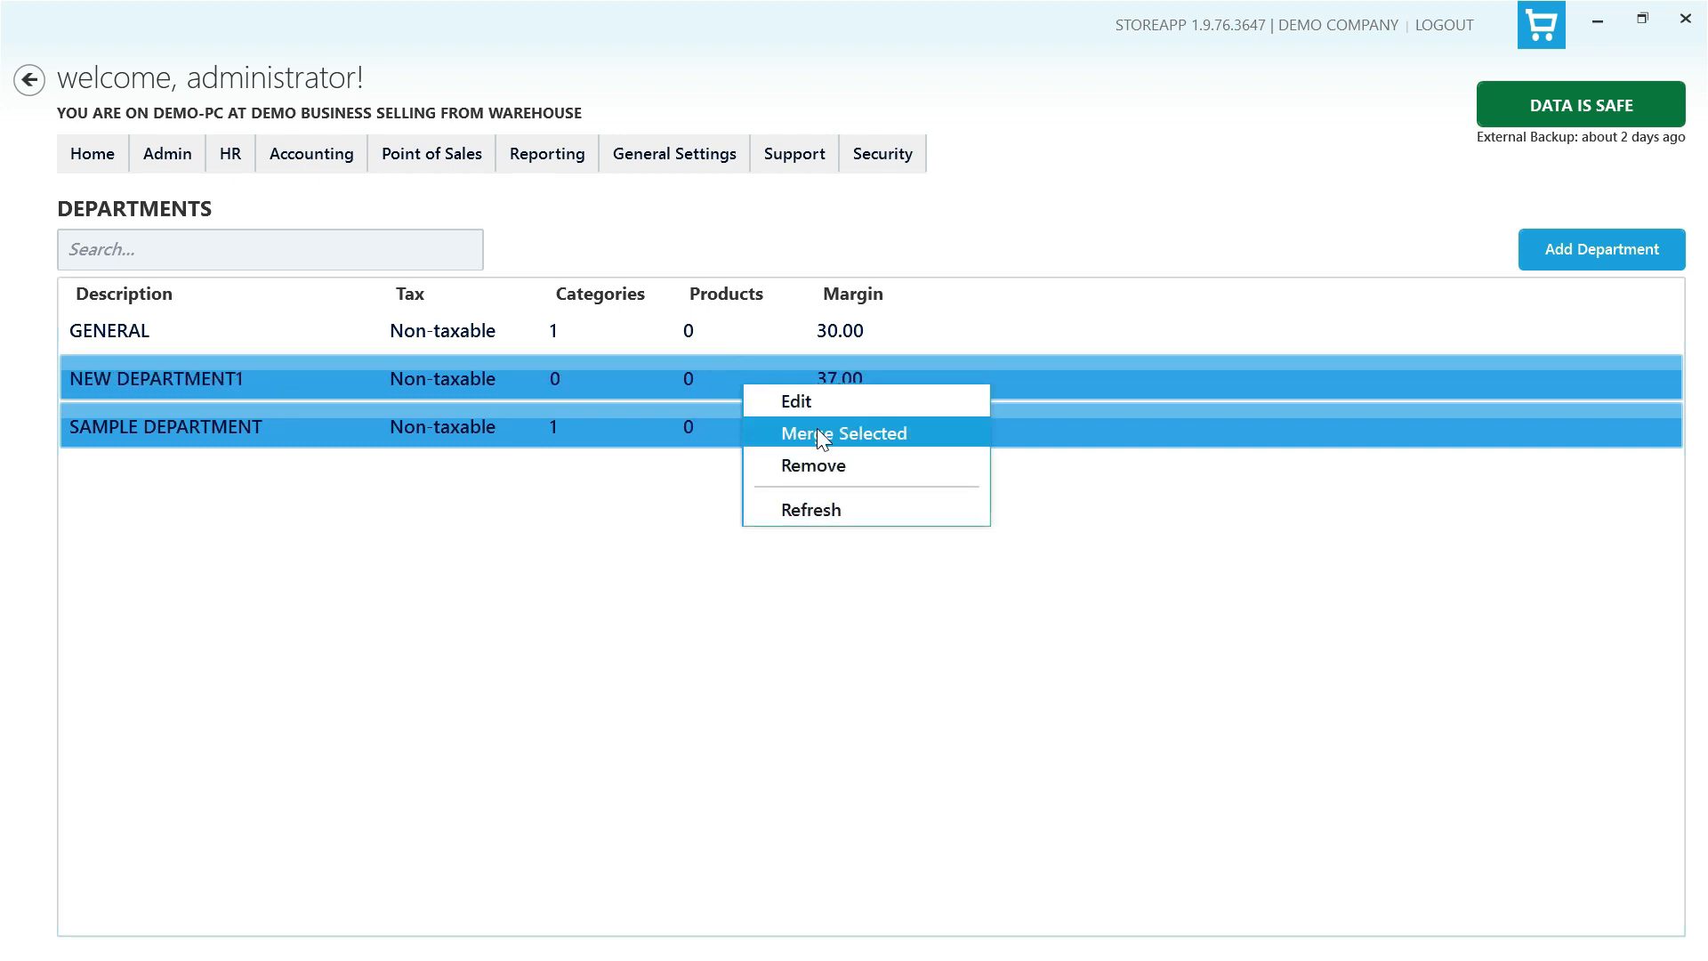
click(817, 429)
click(879, 544)
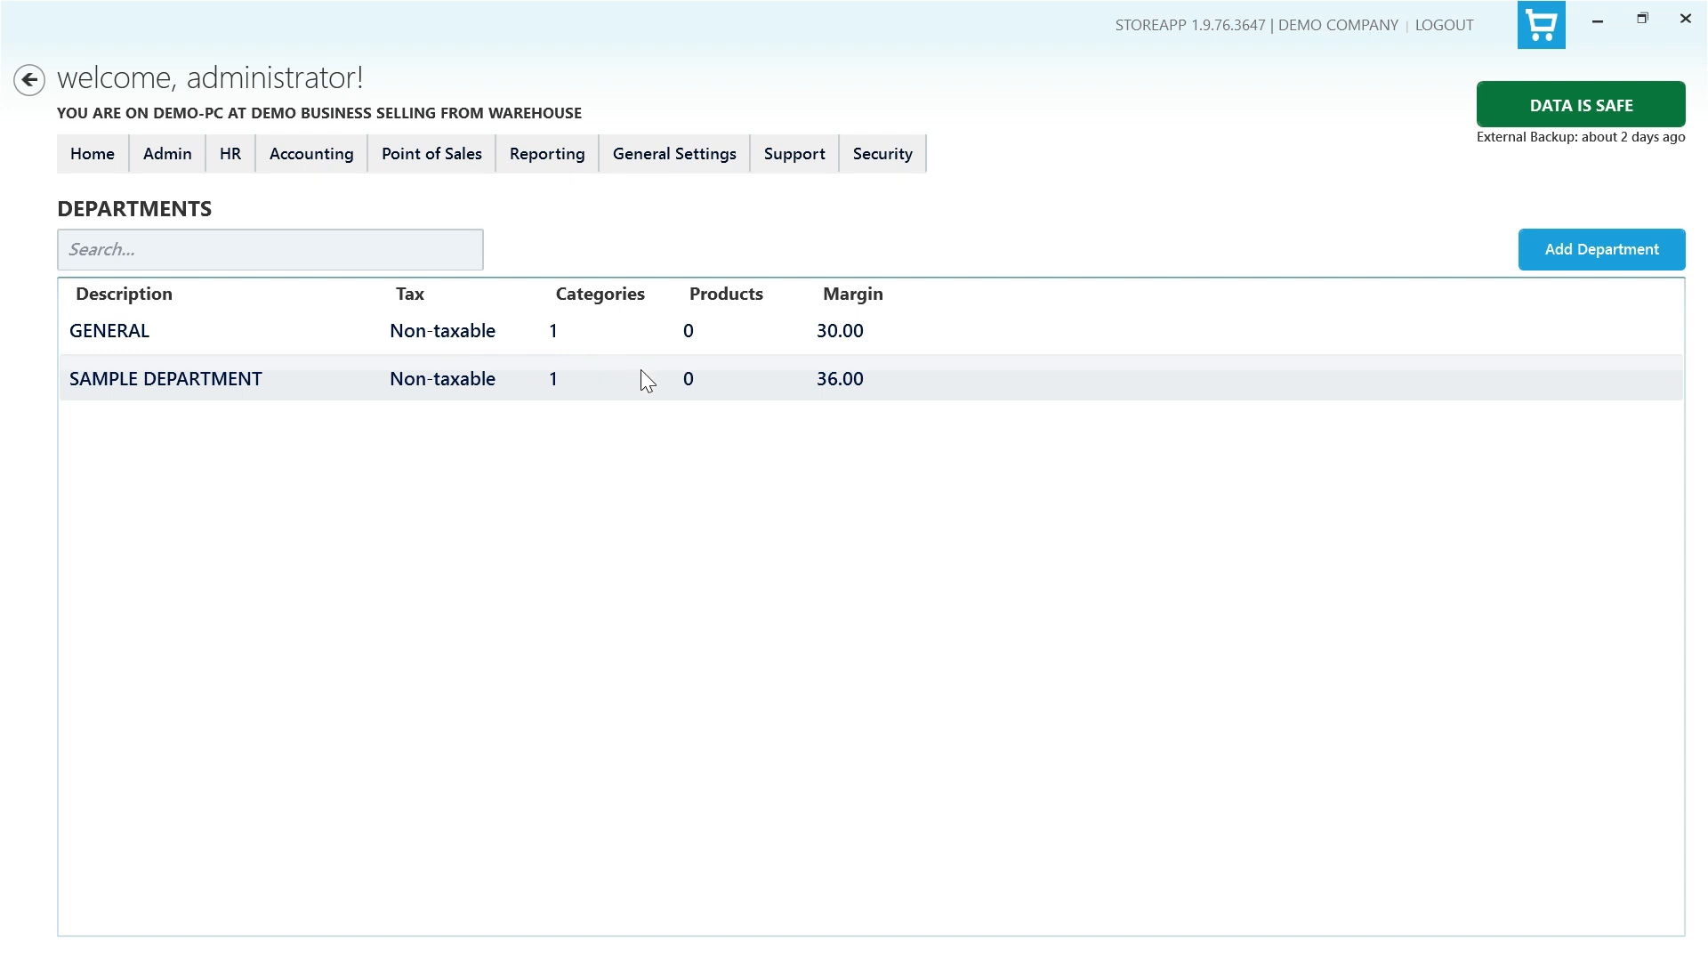
- Open Product Categories and add NEW CATEGORY under SAMPLE DEPARTMENT with a 51.50 percent margin
click(169, 164)
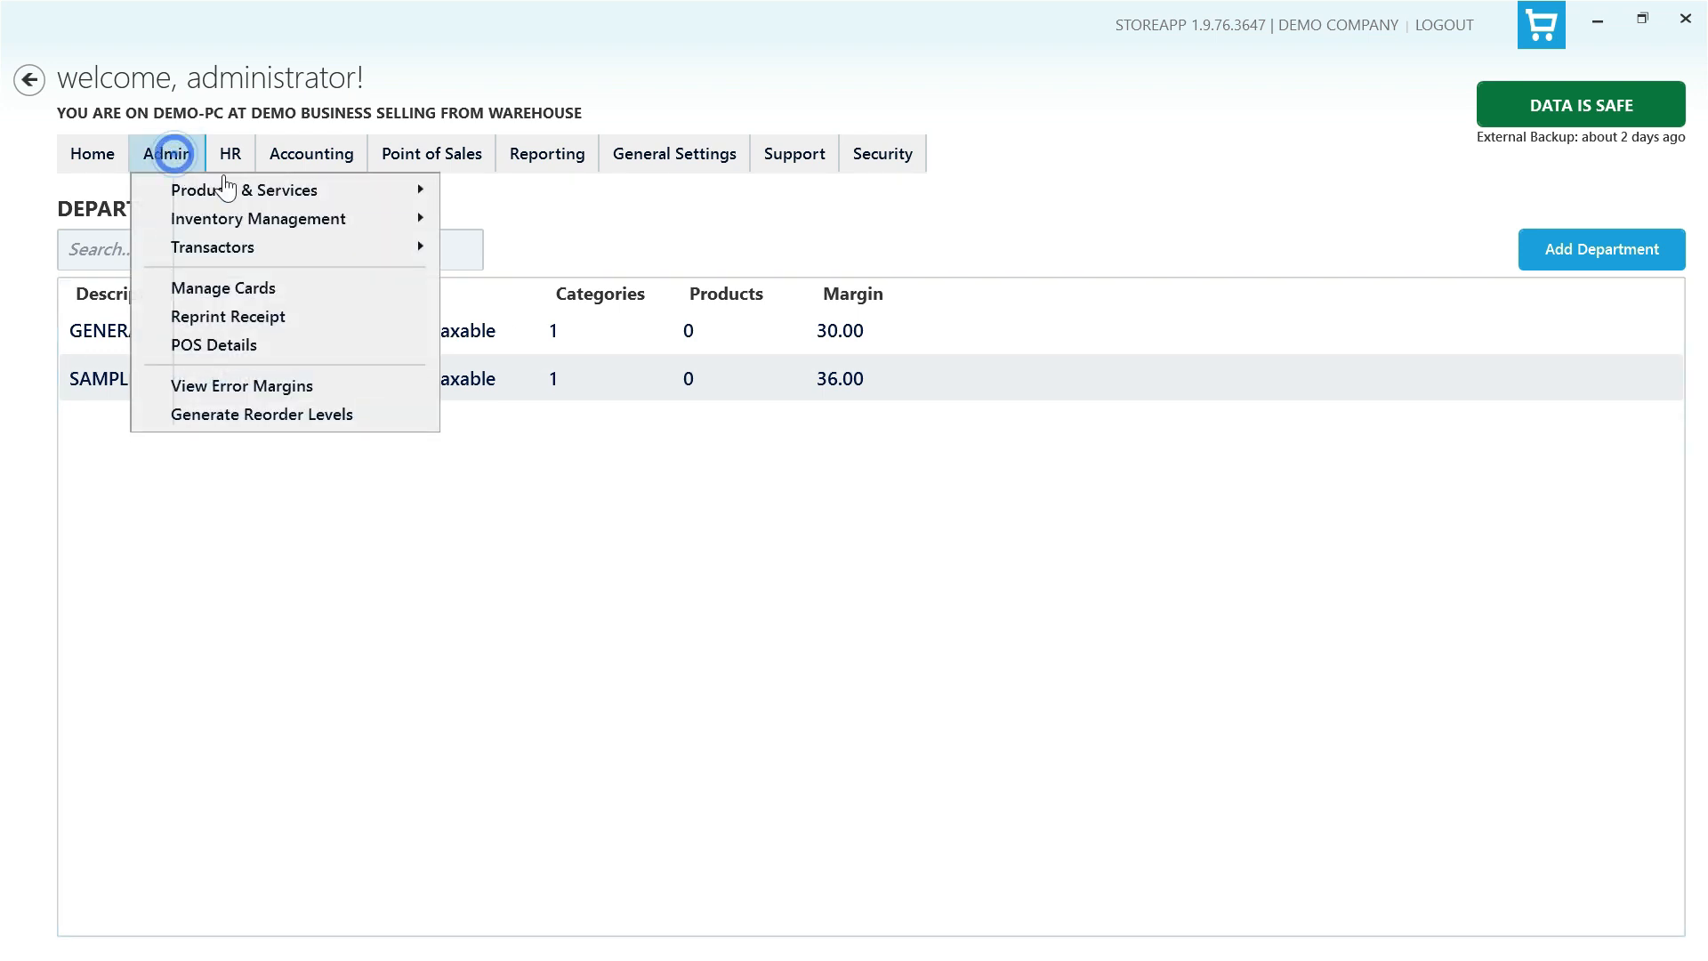
mouse_move(228, 196)
click(564, 240)
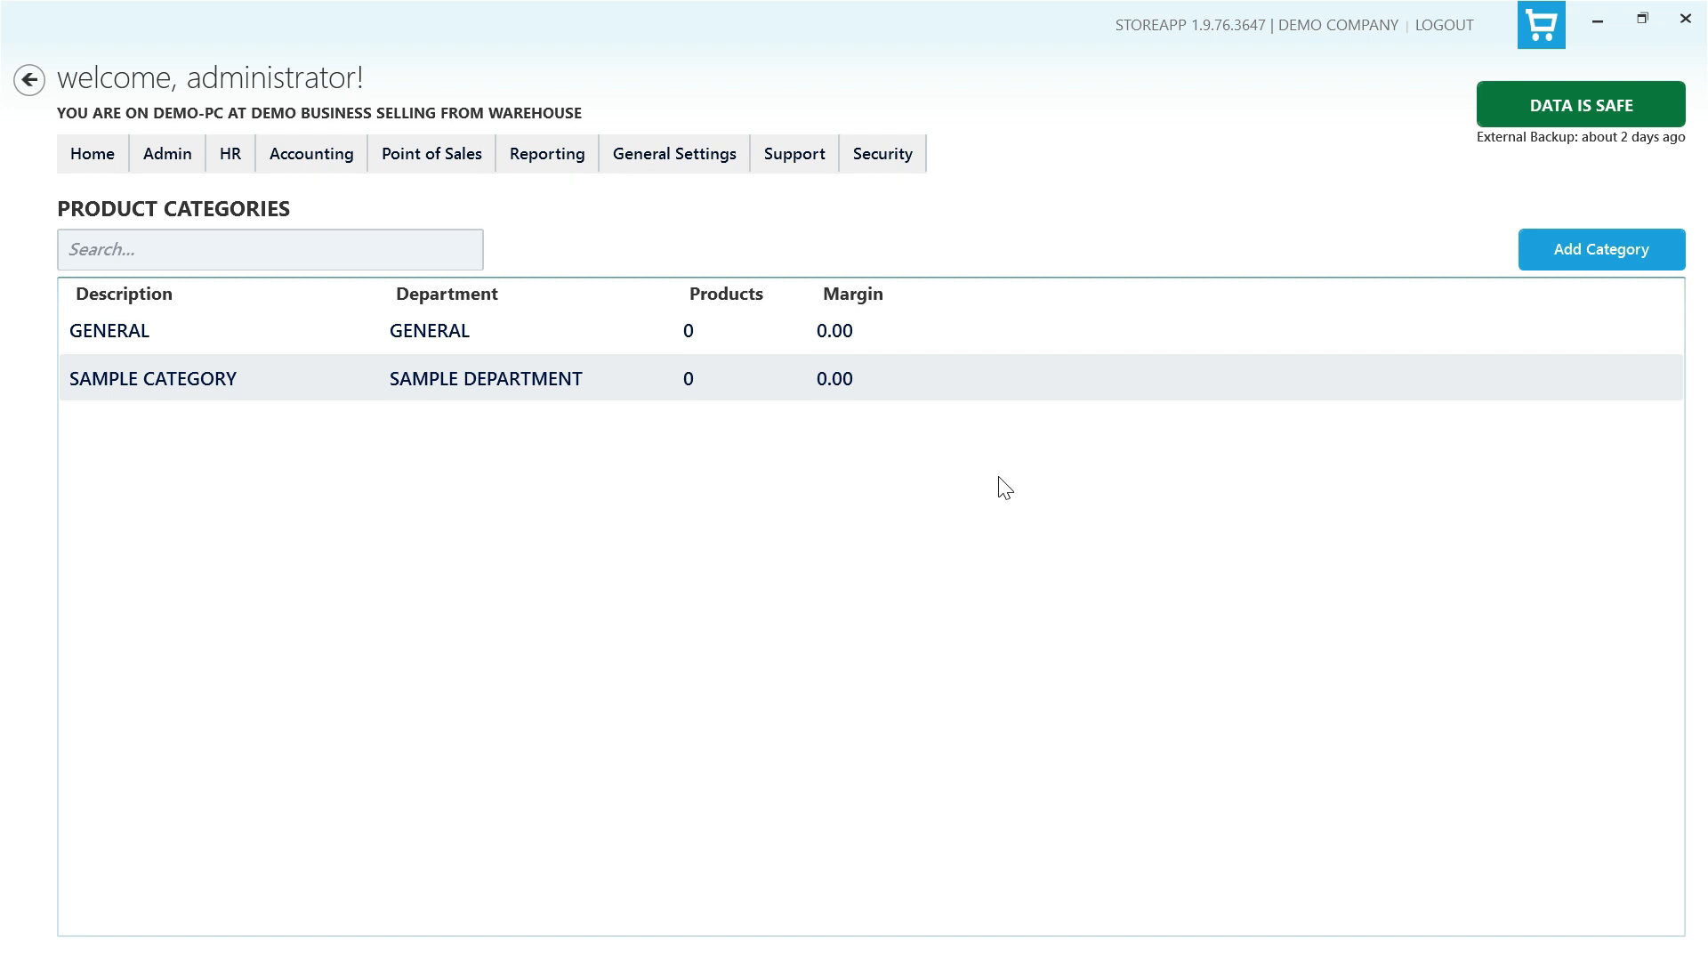
click(1609, 255)
click(953, 411)
text(NEW CATEGORY)
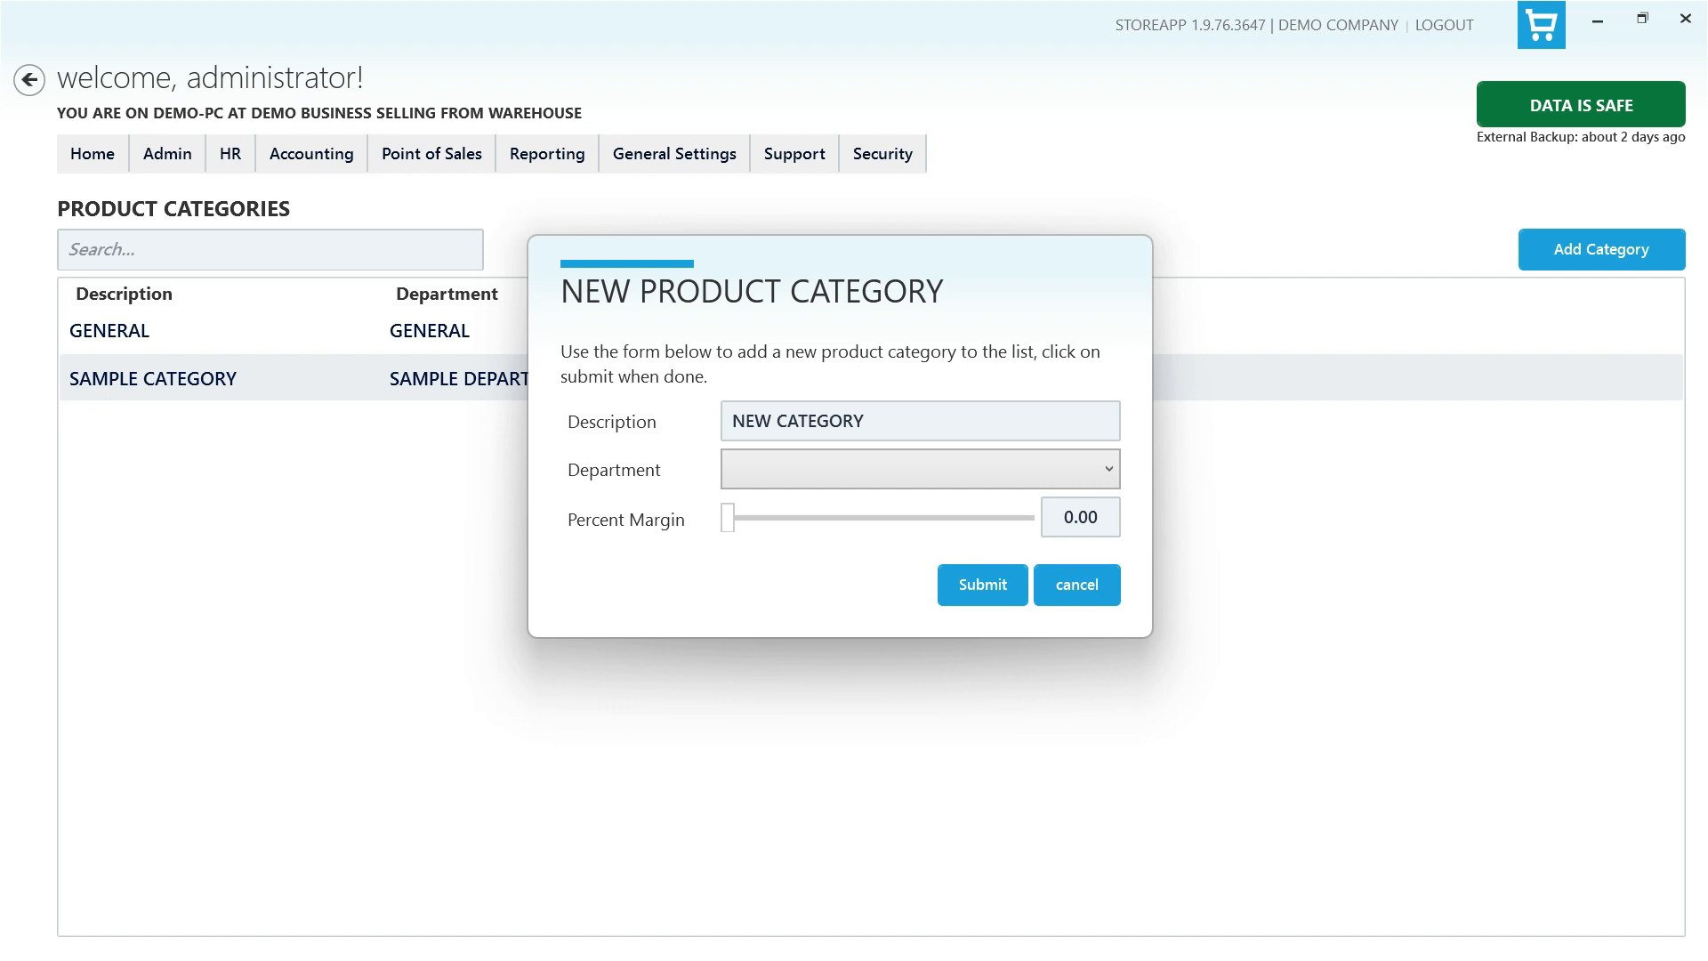
click(963, 466)
click(897, 537)
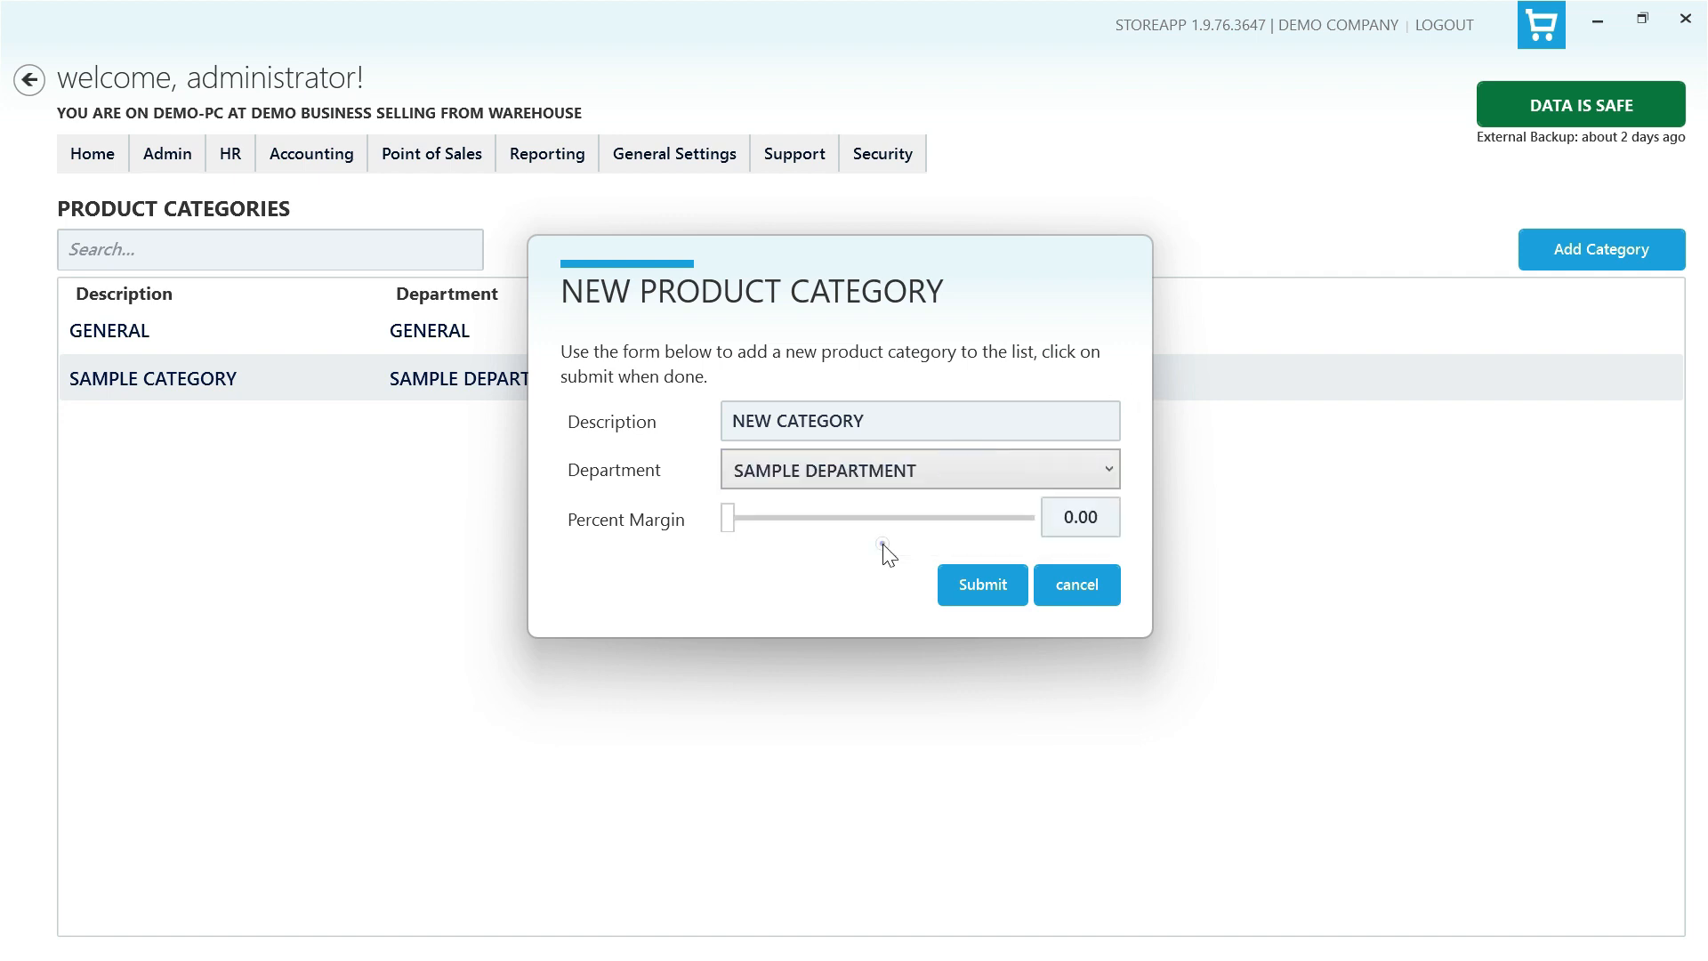
drag(728, 525, 812, 539)
click(982, 587)
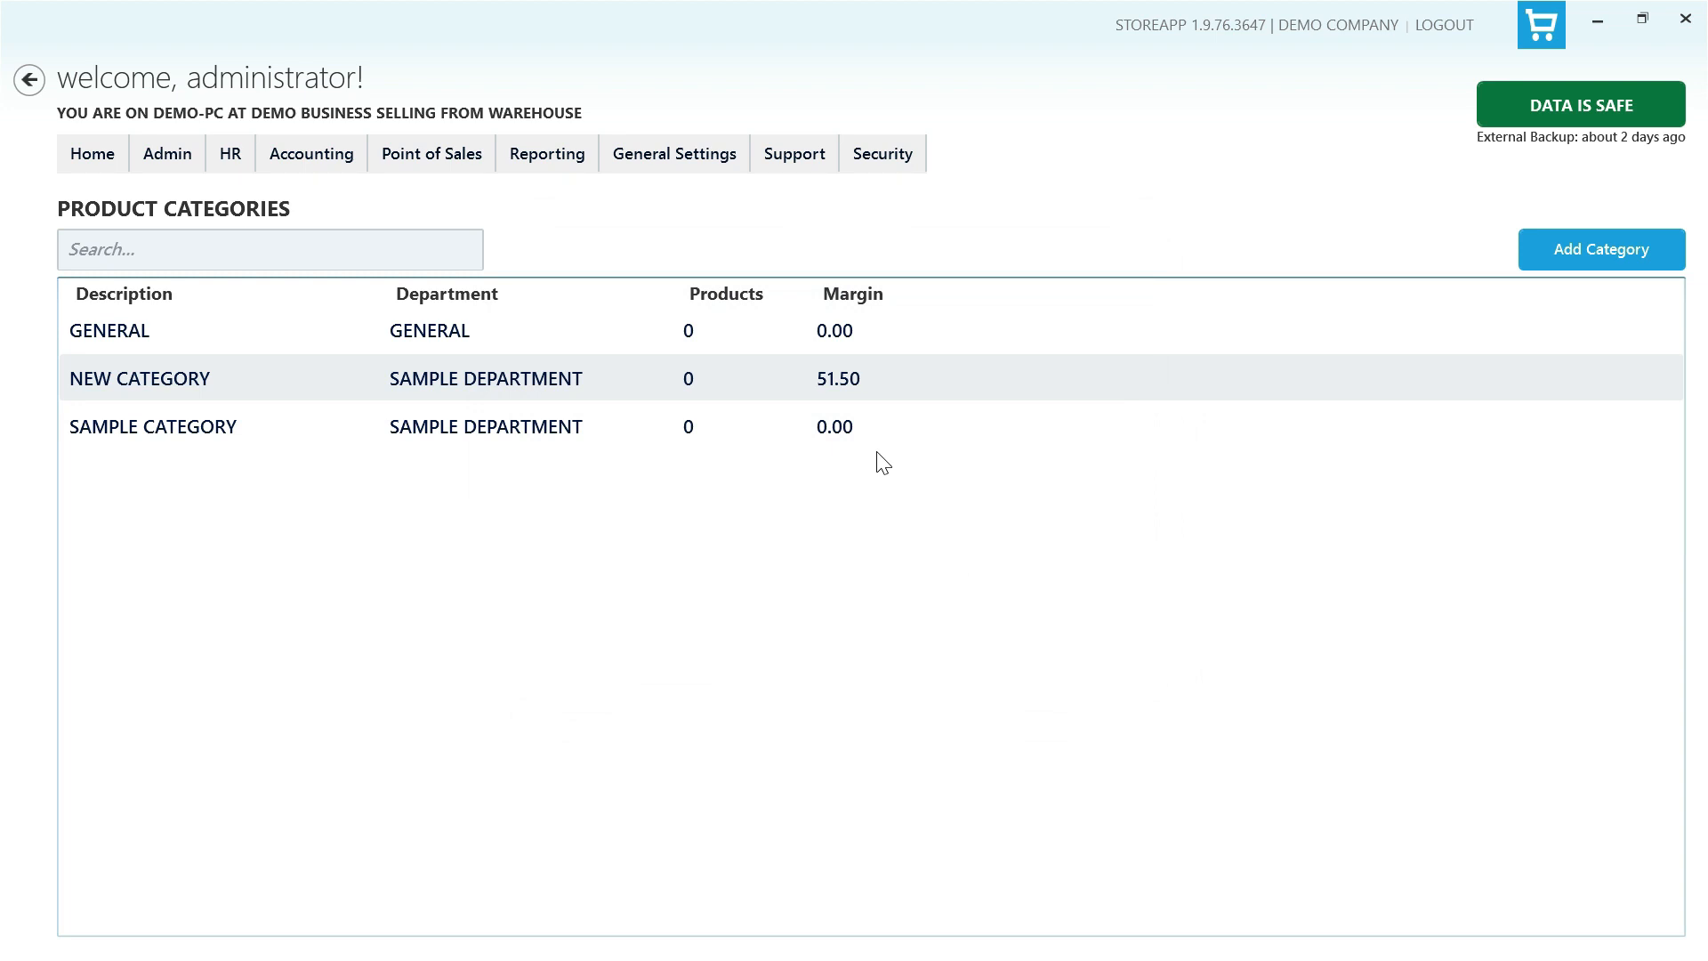
- Edit NEW CATEGORY, renaming it NEW CATEGORY1, moving it to the GENERAL department and setting its margin to 59.00
right_click(862, 384)
click(929, 419)
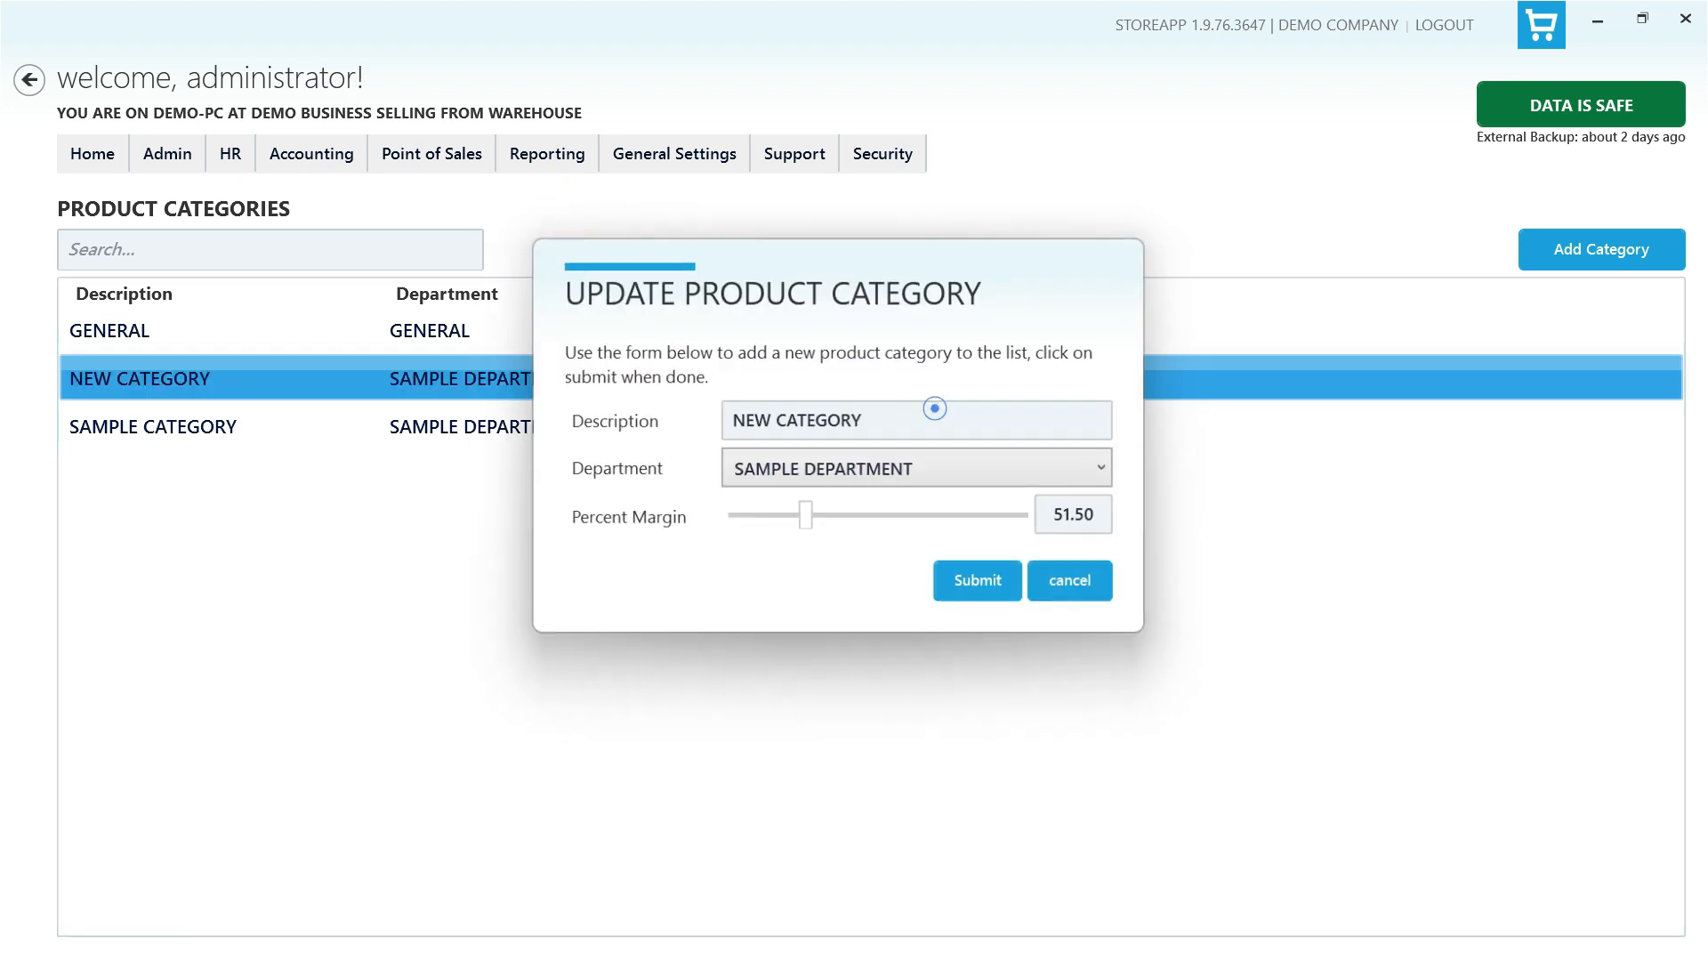
click(932, 420)
text(1)
click(930, 470)
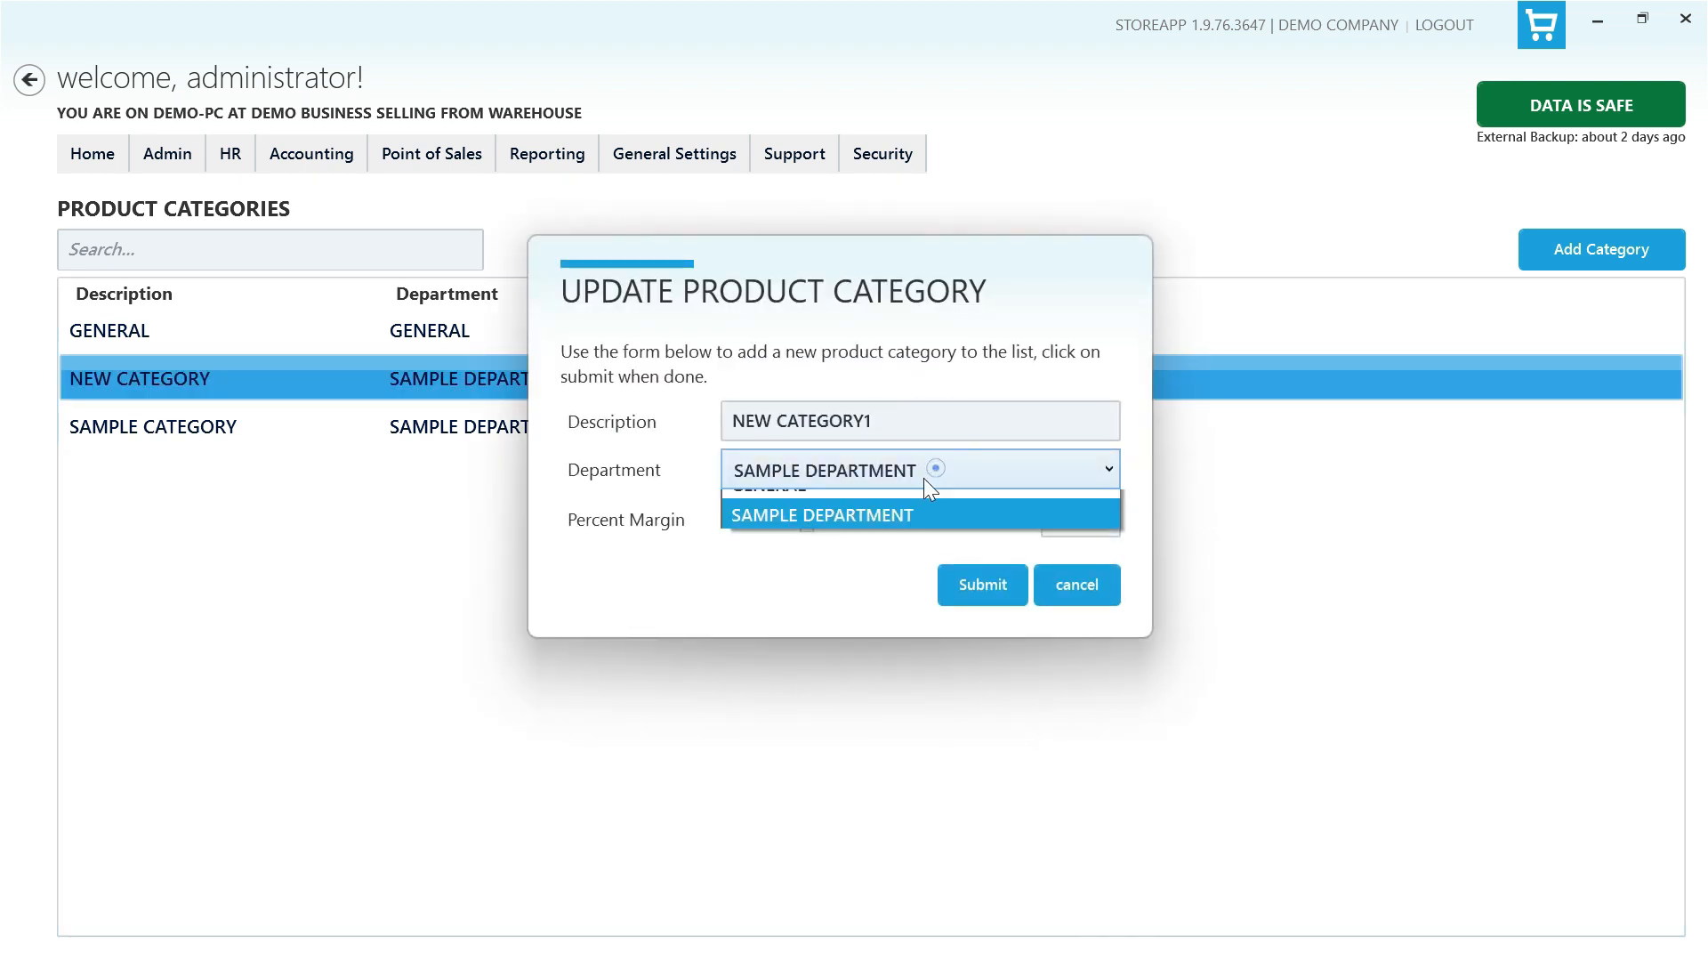
click(836, 500)
drag(807, 518, 819, 518)
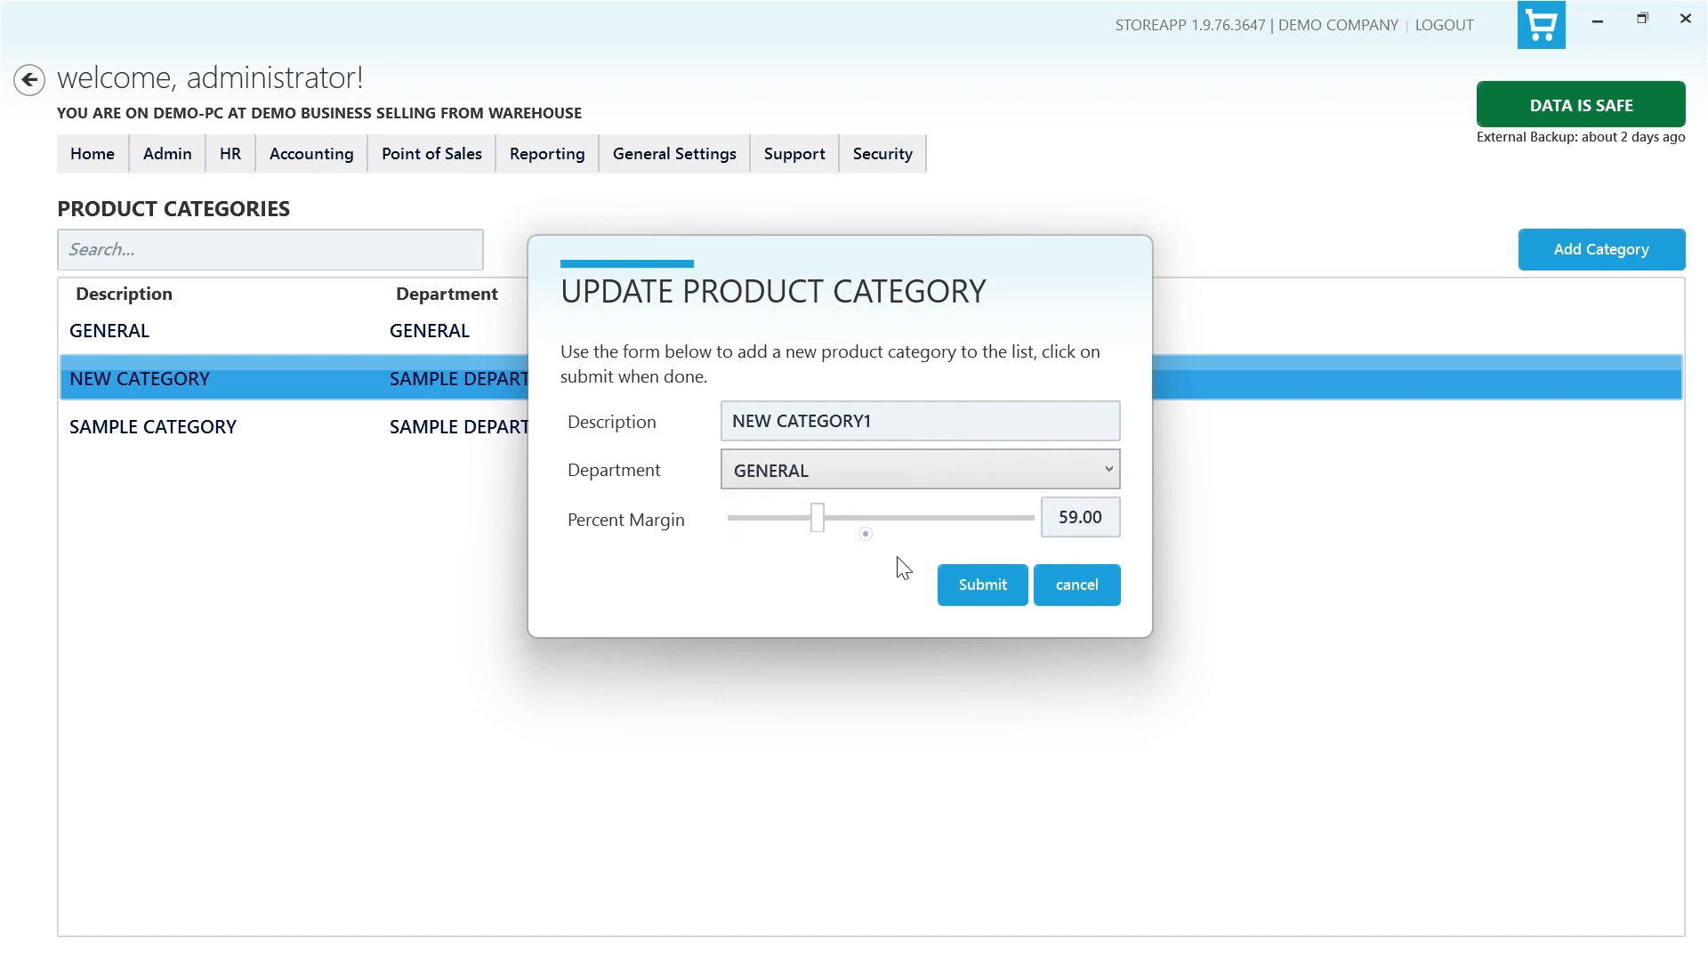
click(978, 587)
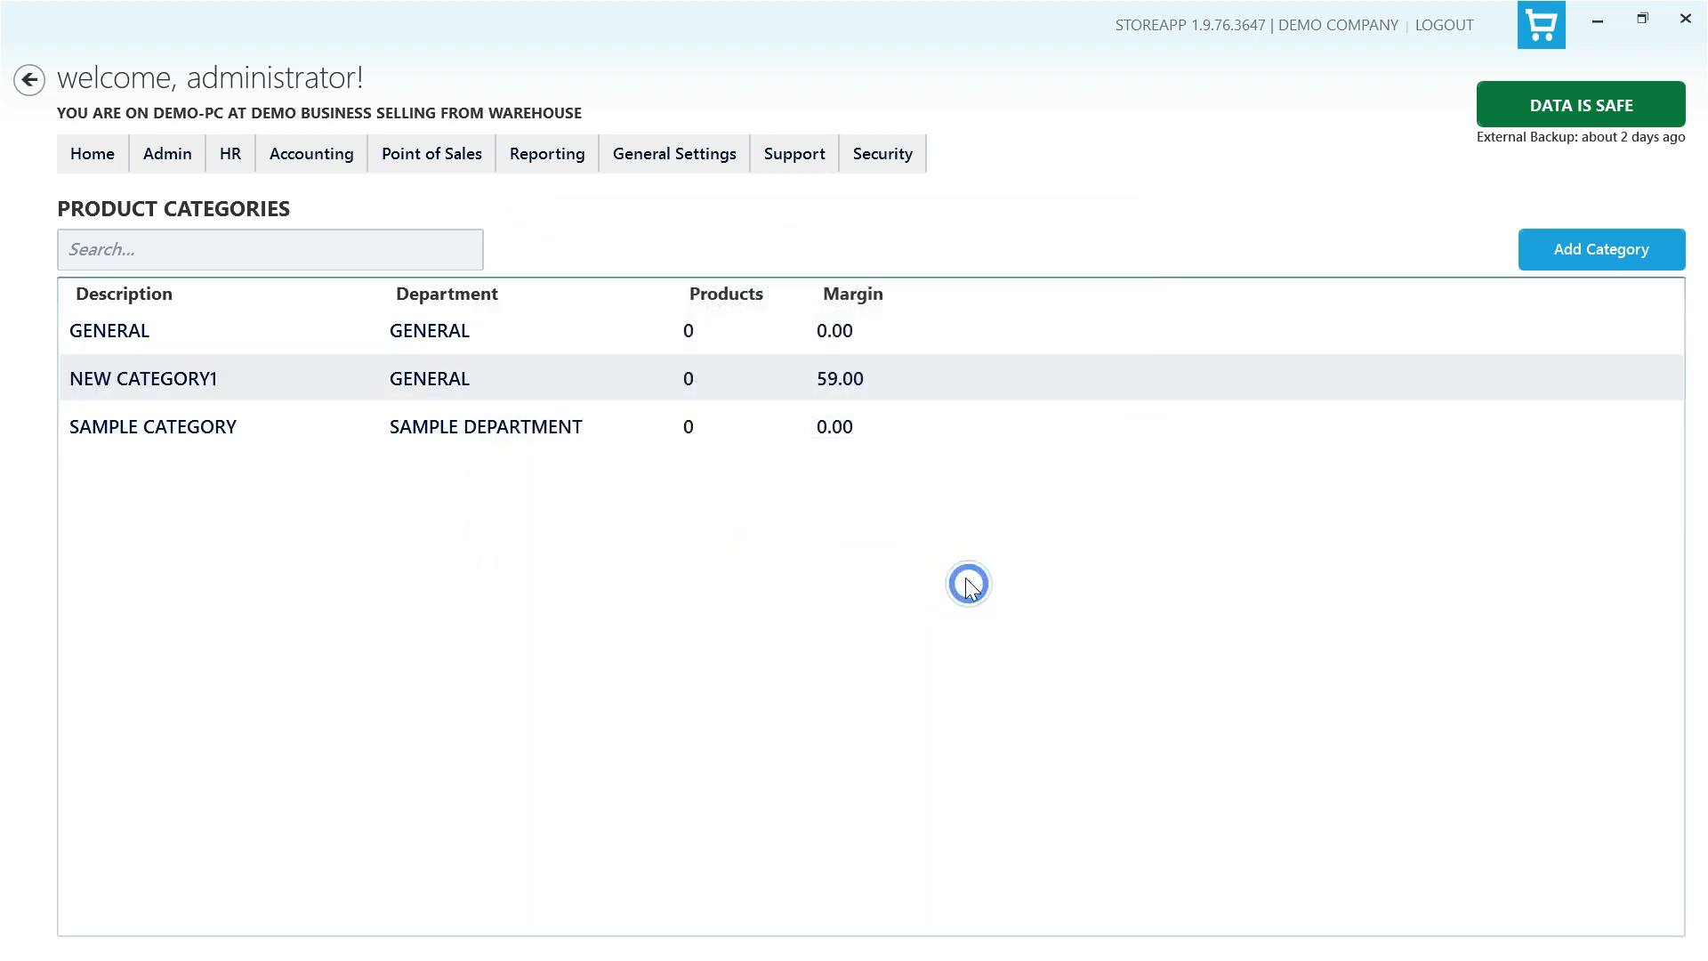
- Merge NEW CATEGORY1 with SAMPLE CATEGORY and confirm the merge
click(918, 412)
ctrl+click(952, 377)
right_click(952, 370)
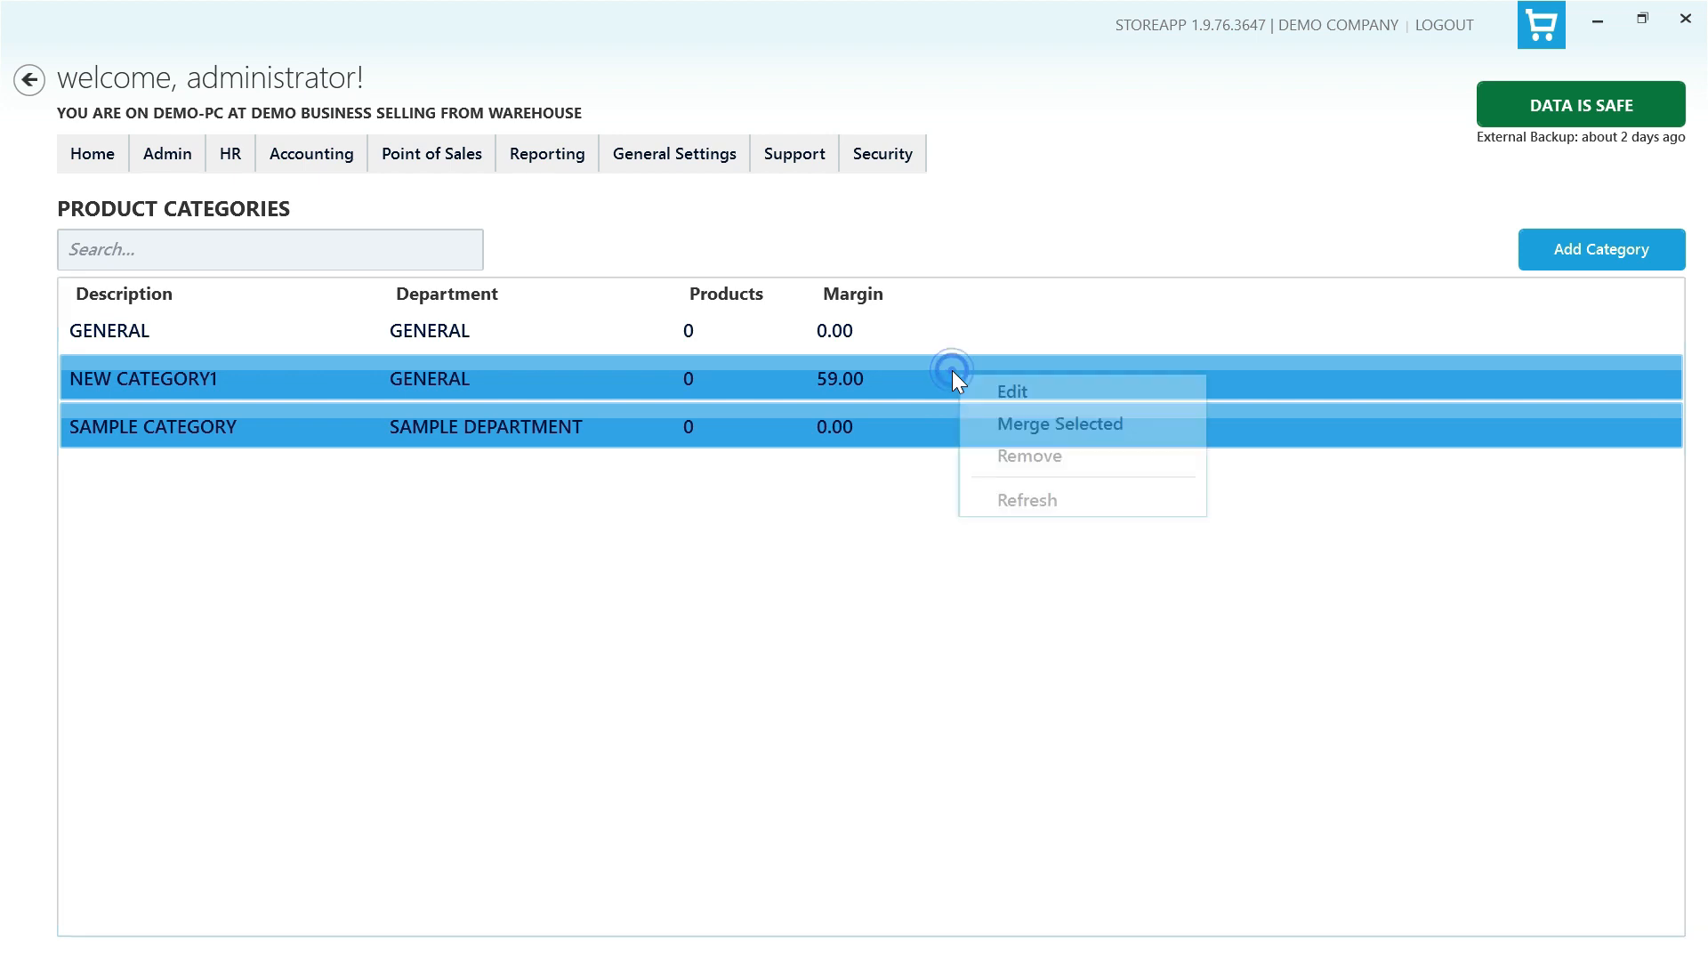
click(1058, 422)
click(892, 539)
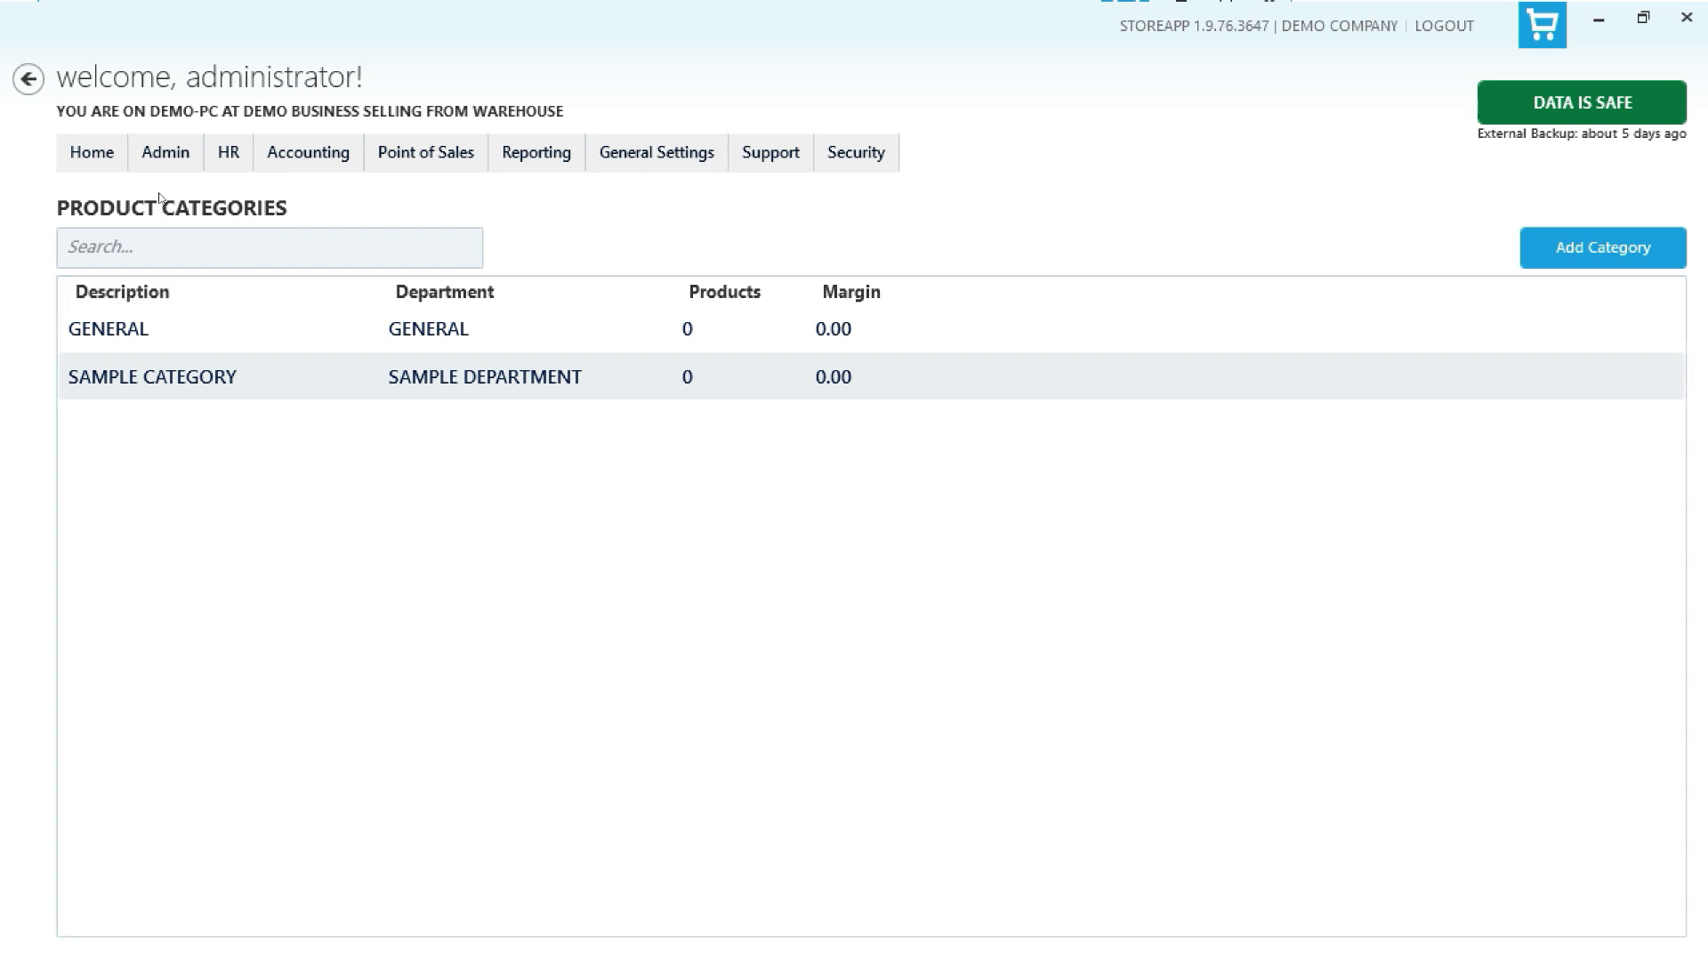
- Open the Products list and start a new product with a generated code and description NEW PRODUCTS SMALL SIZE
click(160, 156)
mouse_move(214, 191)
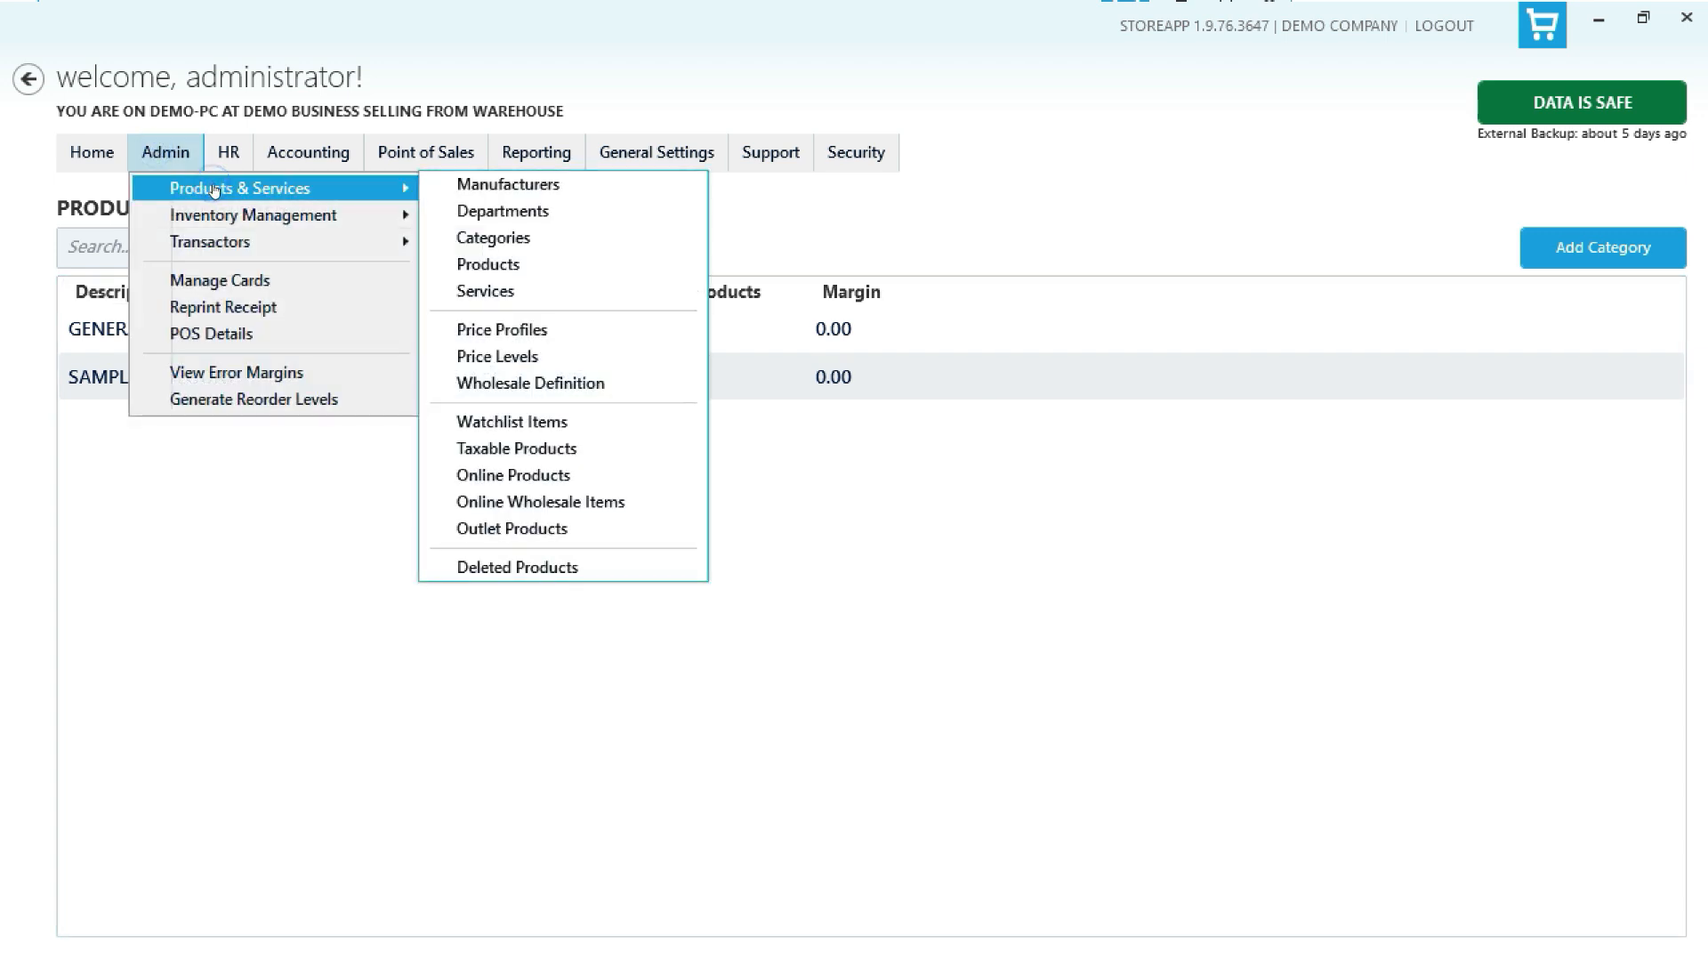
click(509, 264)
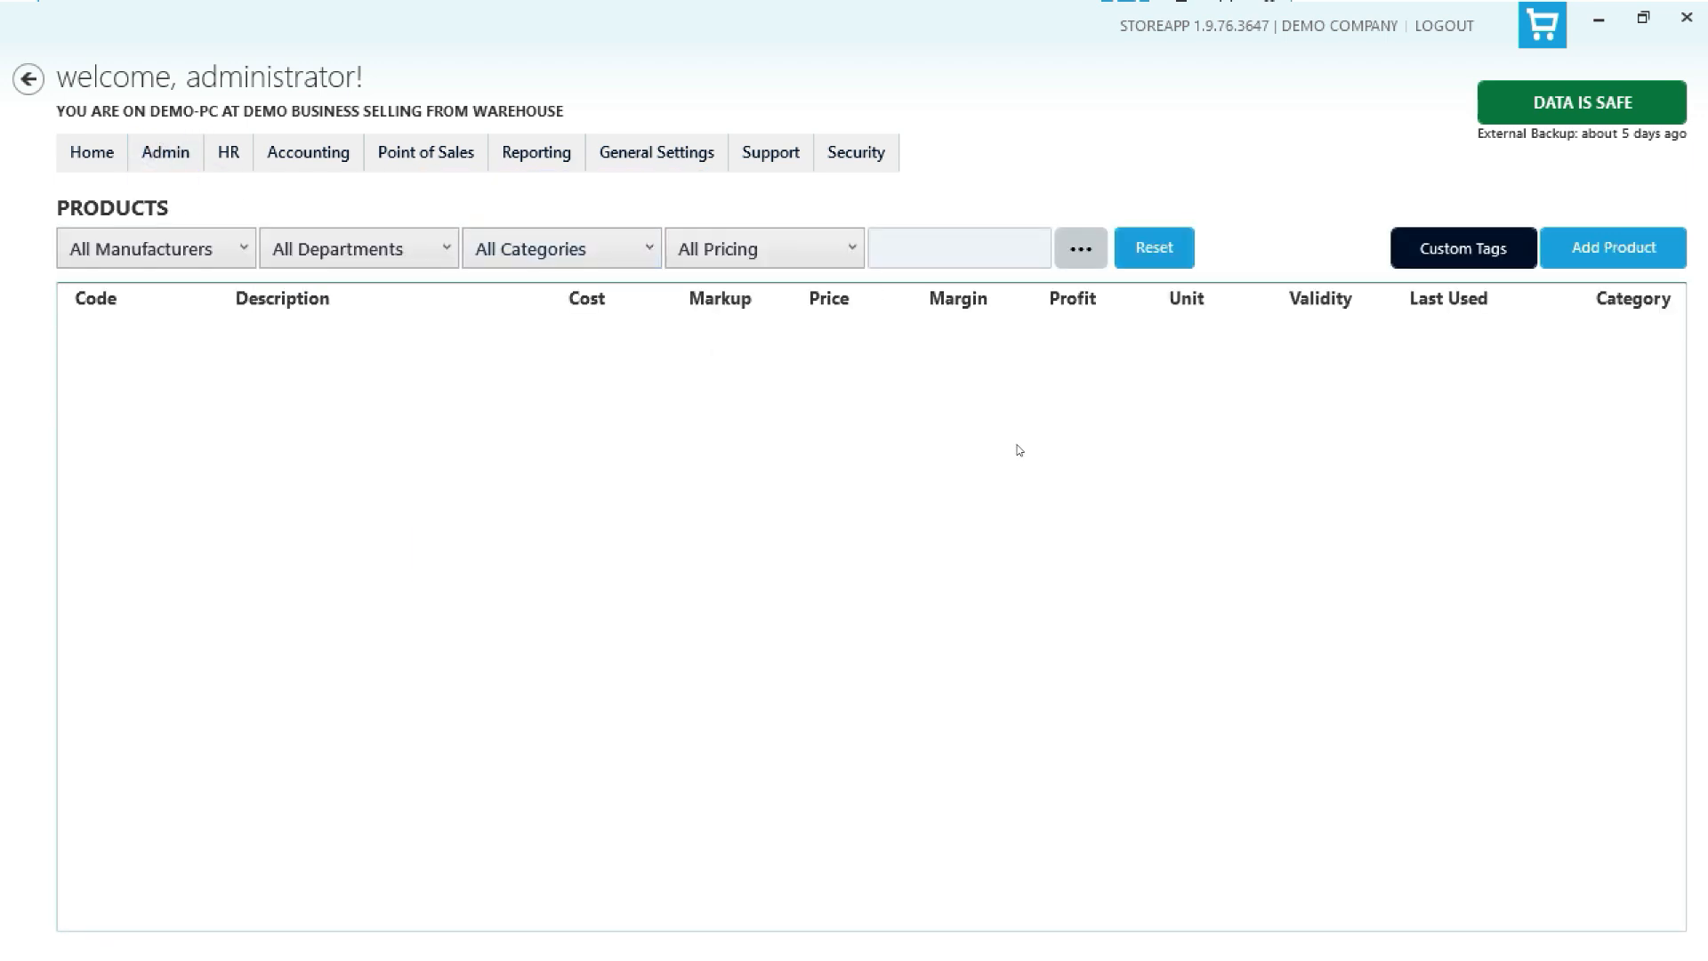
click(1619, 242)
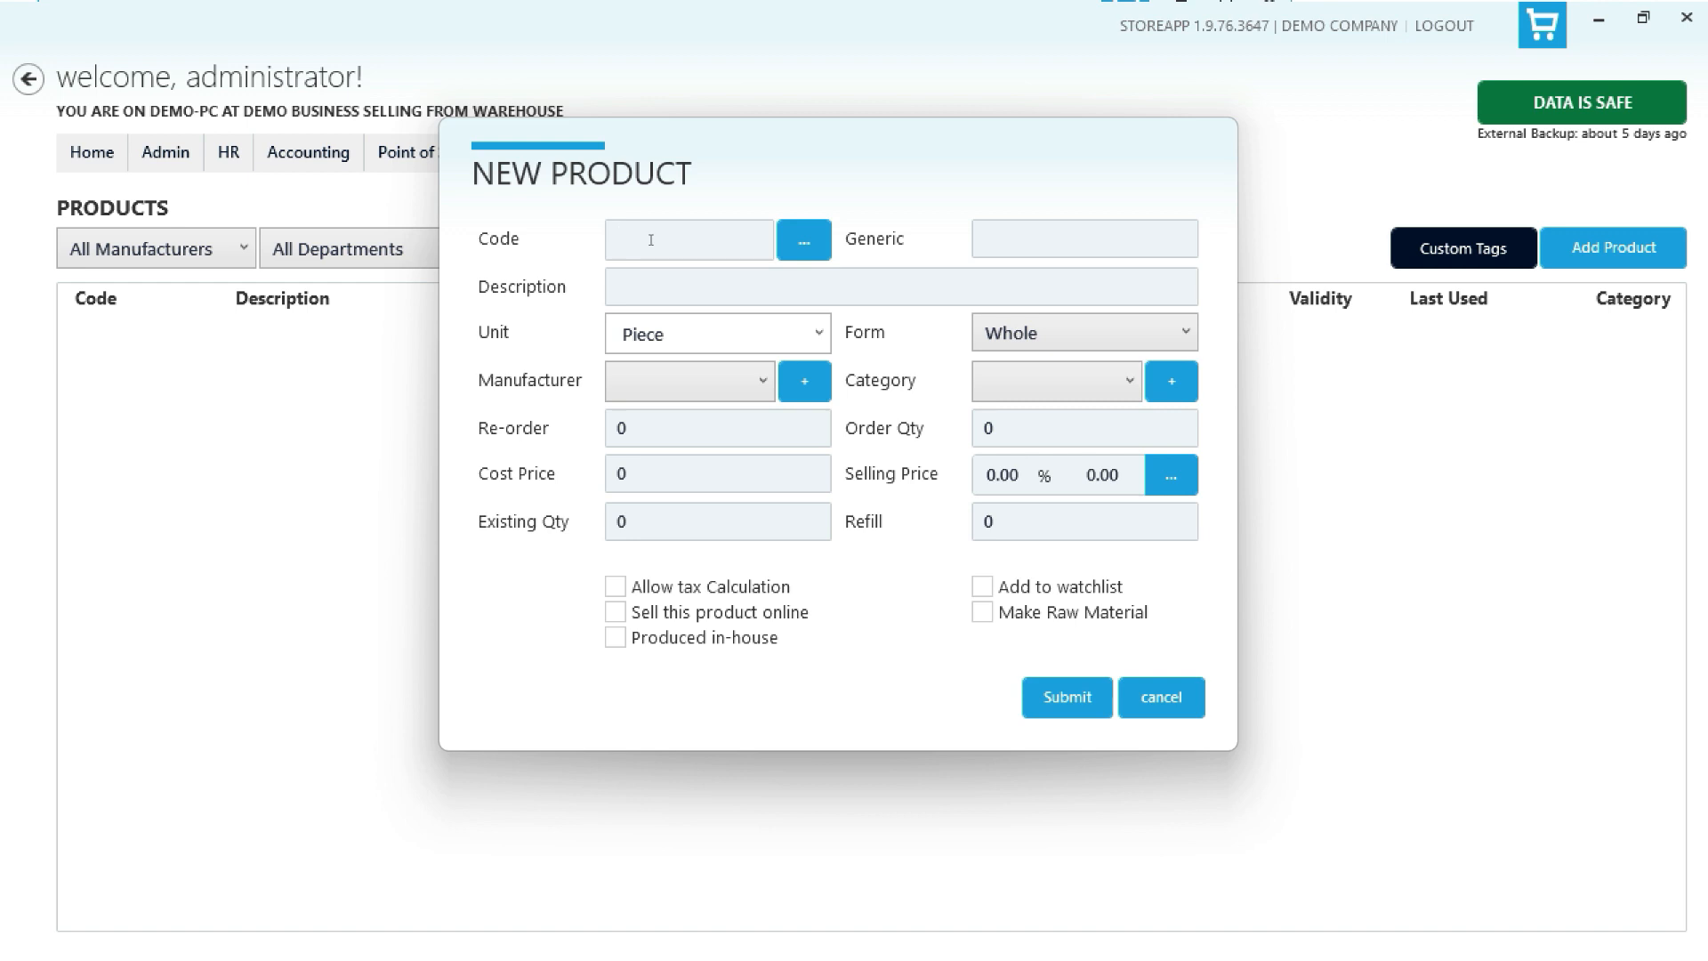
click(816, 250)
click(1002, 237)
key(Tab)
text(NEW PRODUCTS SMALL SIZE)
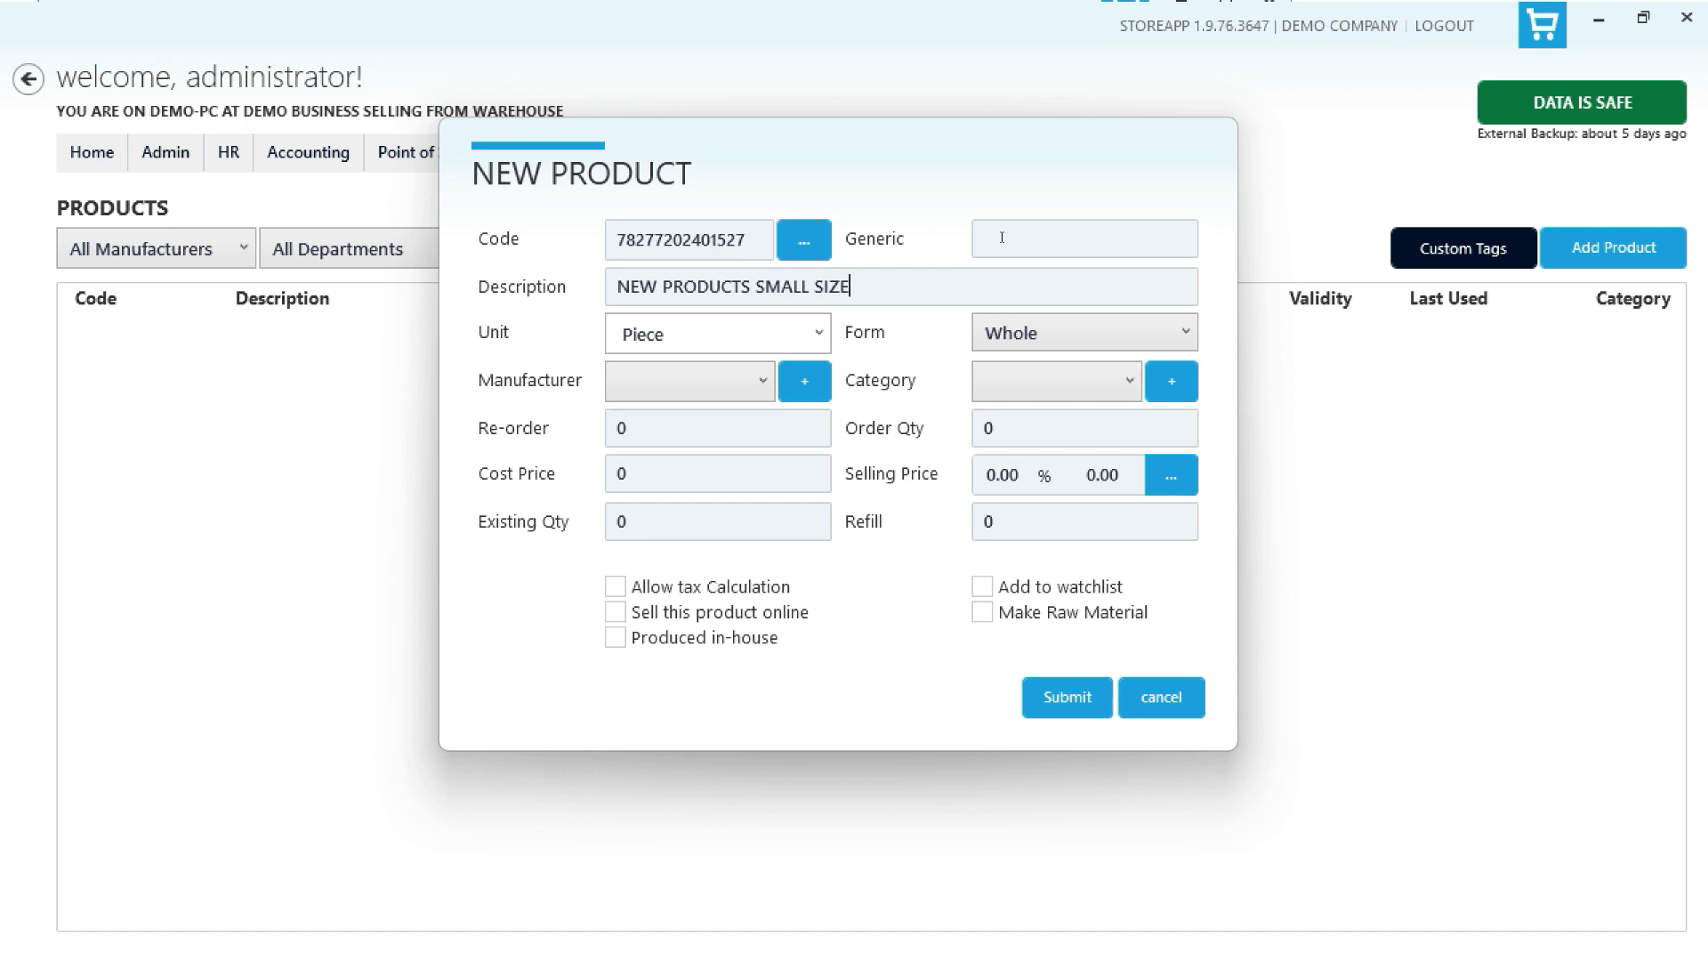
- Set the new product's unit to PCS and its form to Whole
key(Tab)
text(pck)
key(Tab)
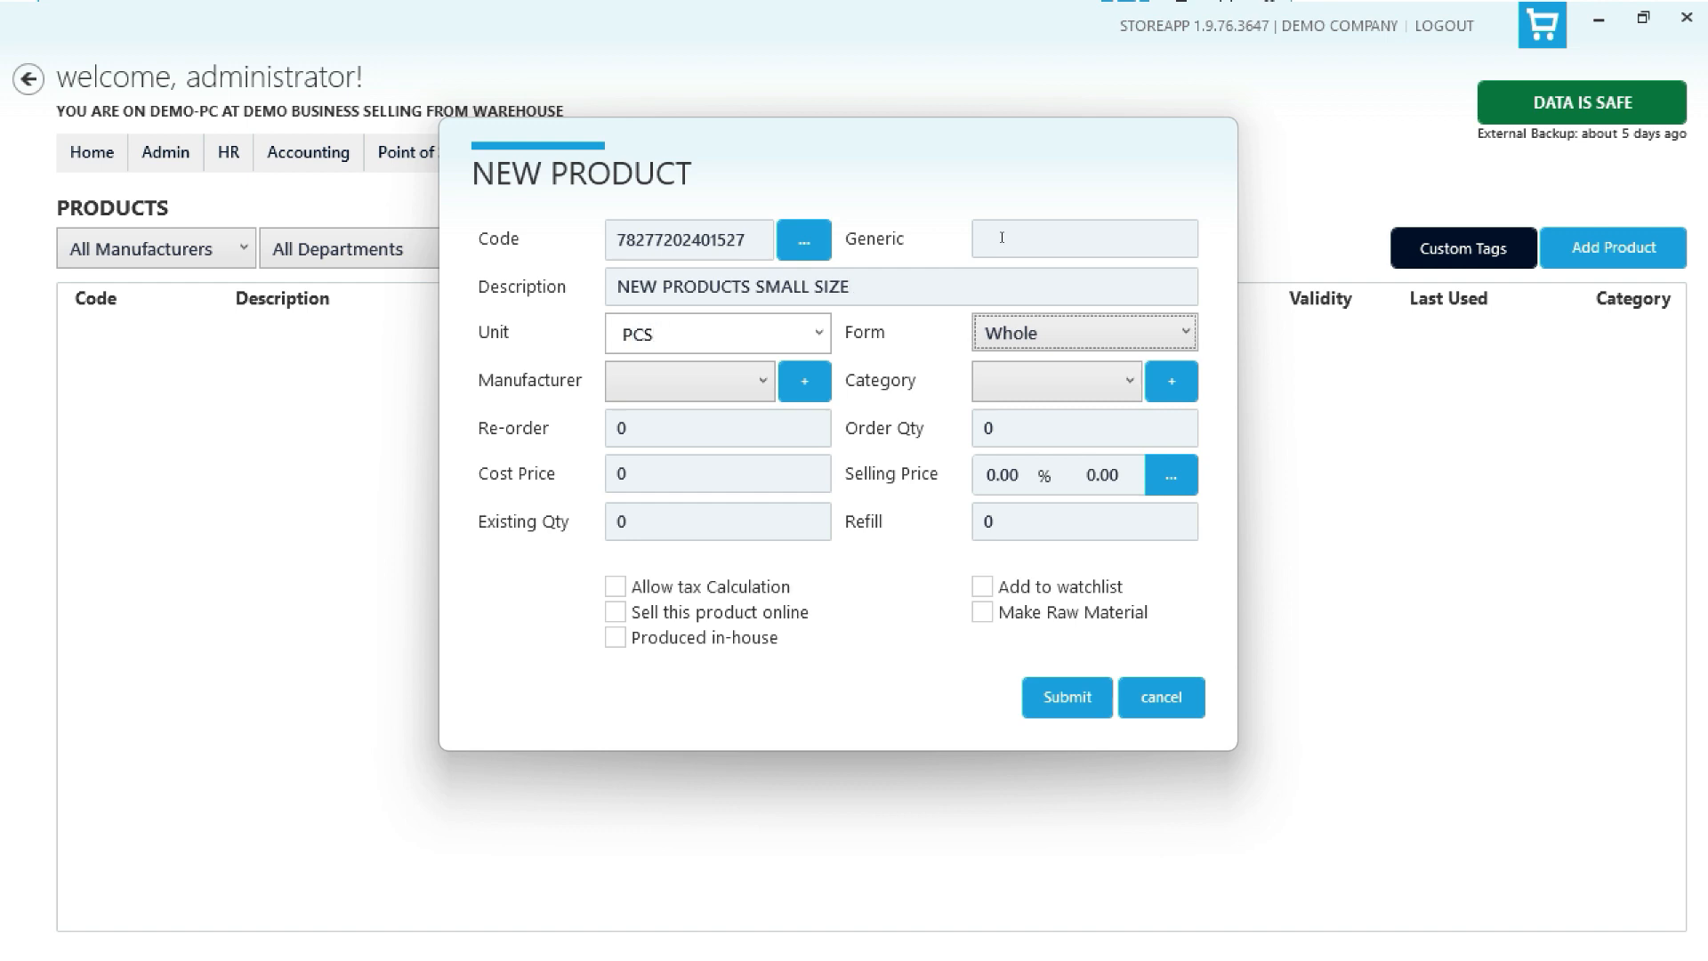
click(1103, 339)
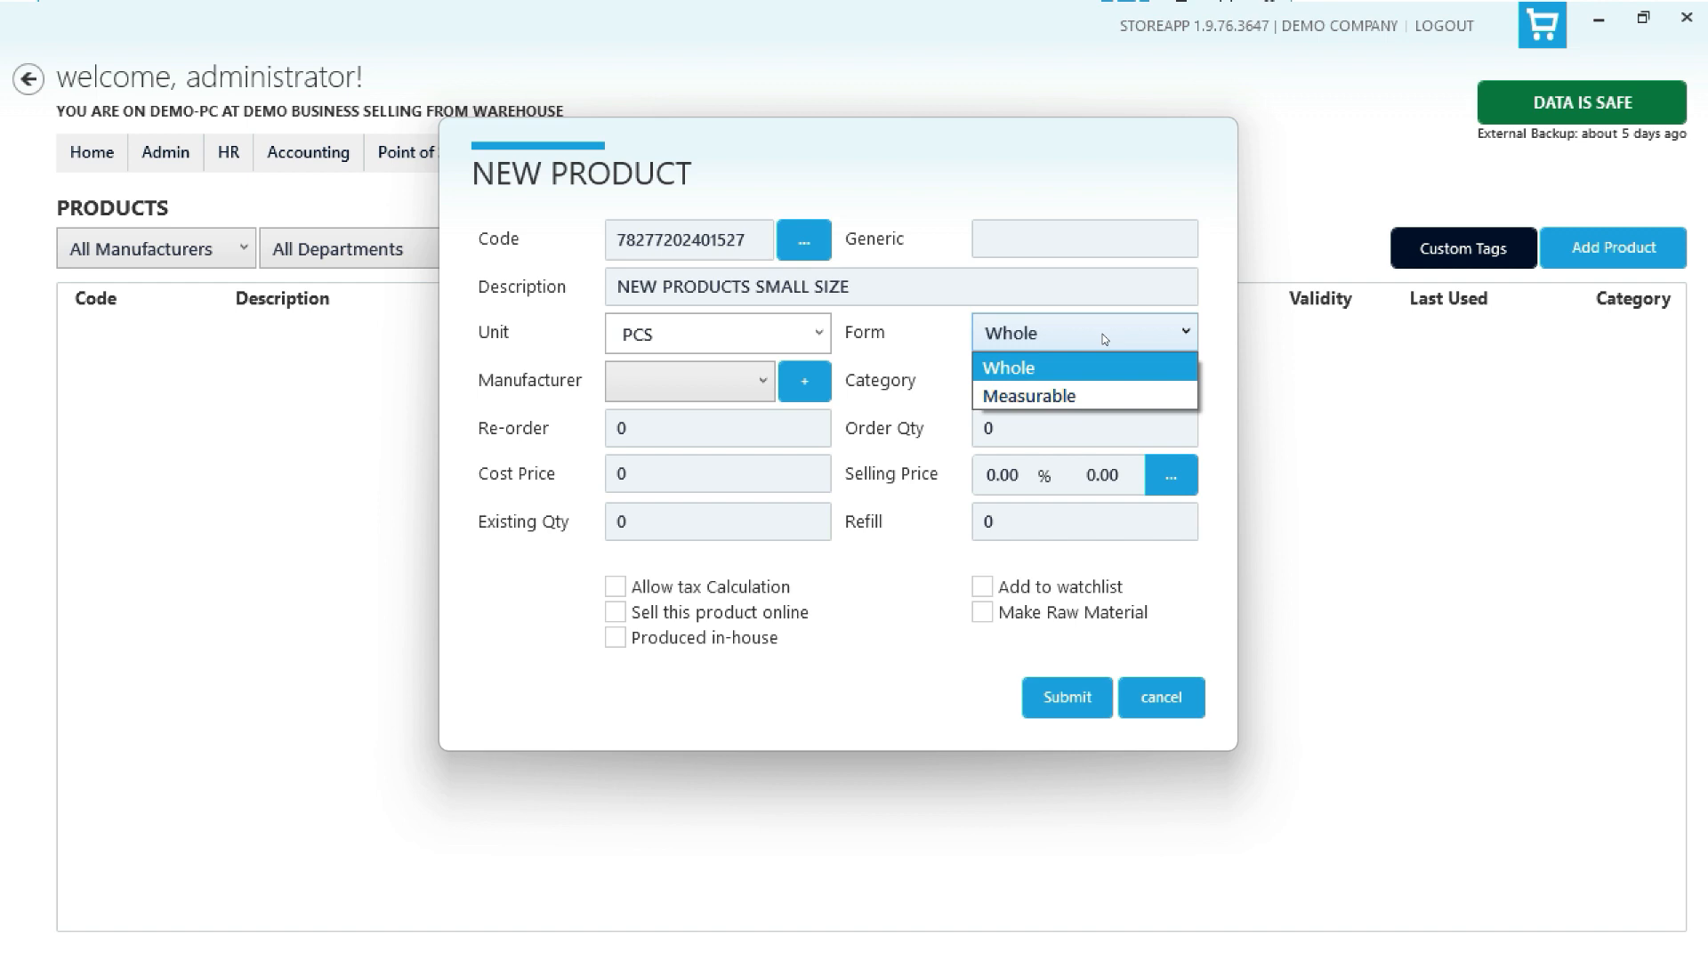
click(1096, 364)
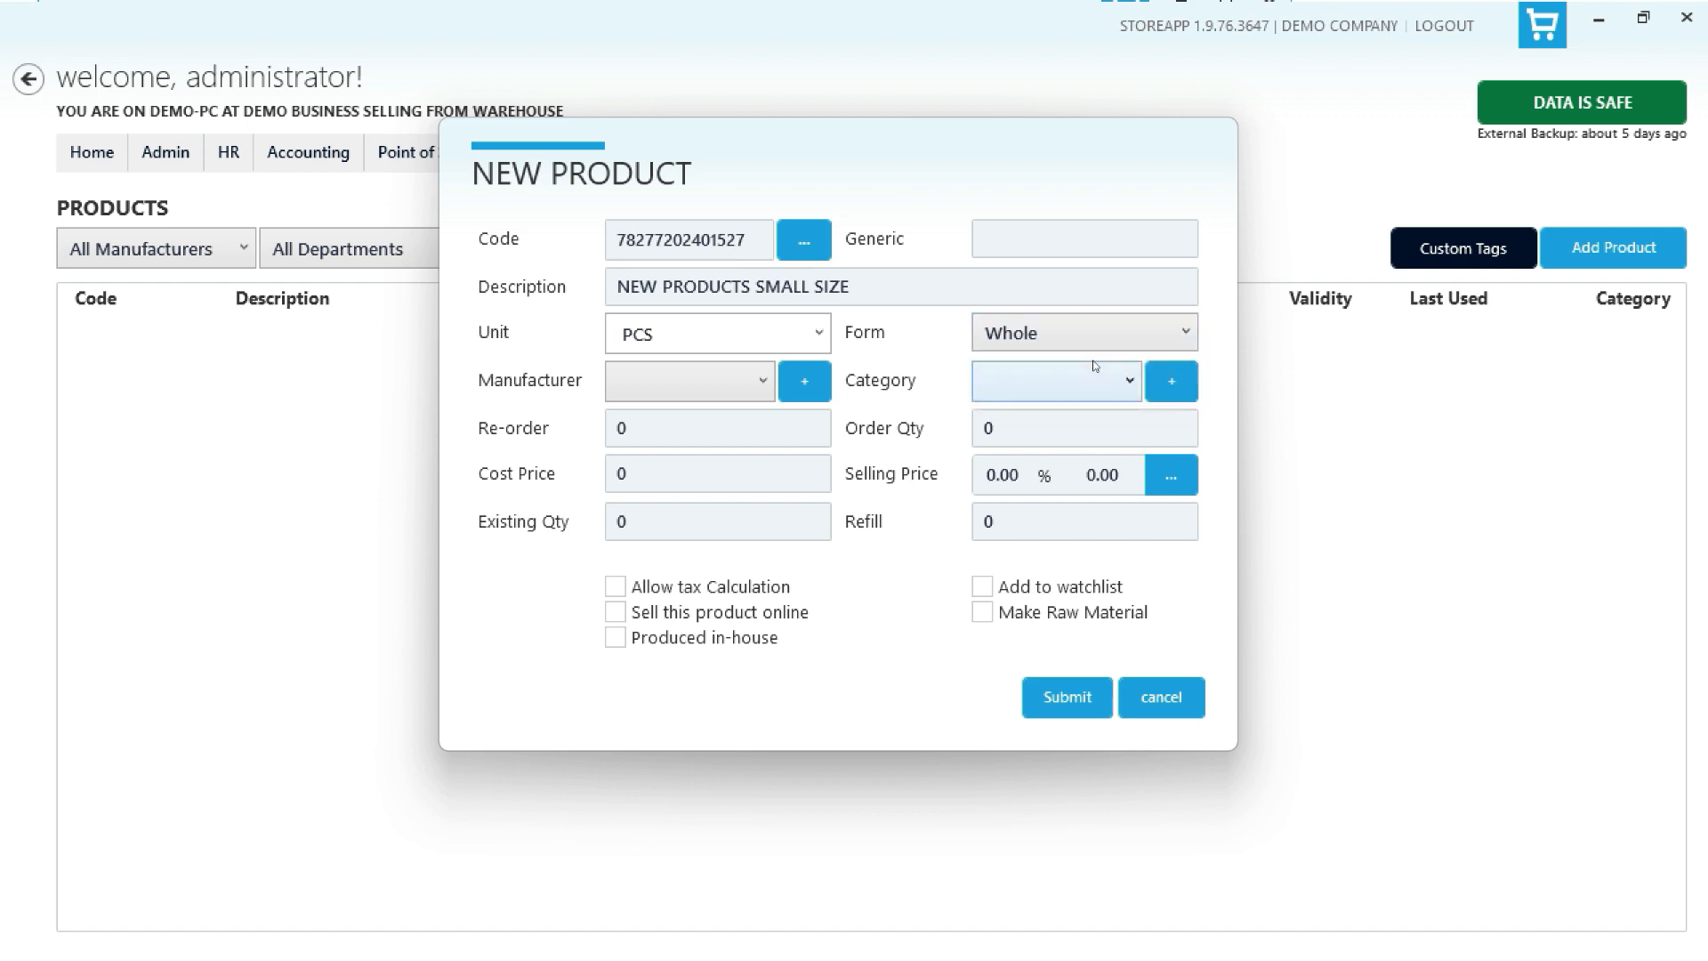
- Assign the product to SAMPLE MANUFACTURER and SAMPLE CATEGORY
click(699, 392)
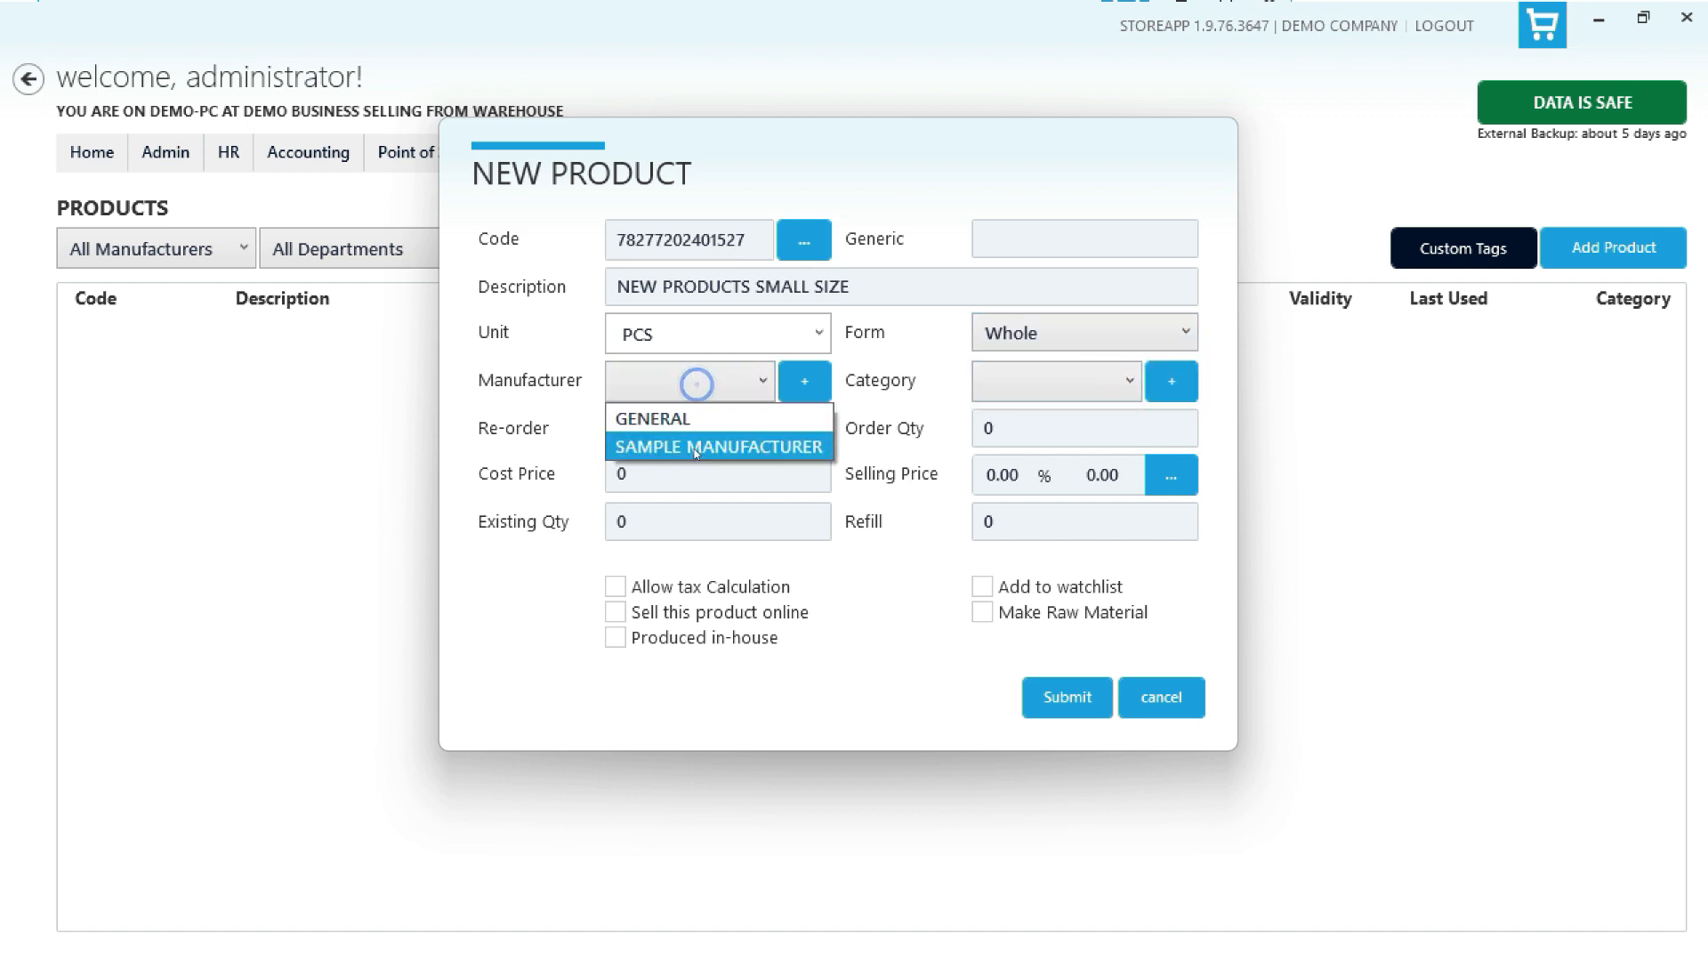
click(695, 443)
click(1030, 394)
click(1038, 443)
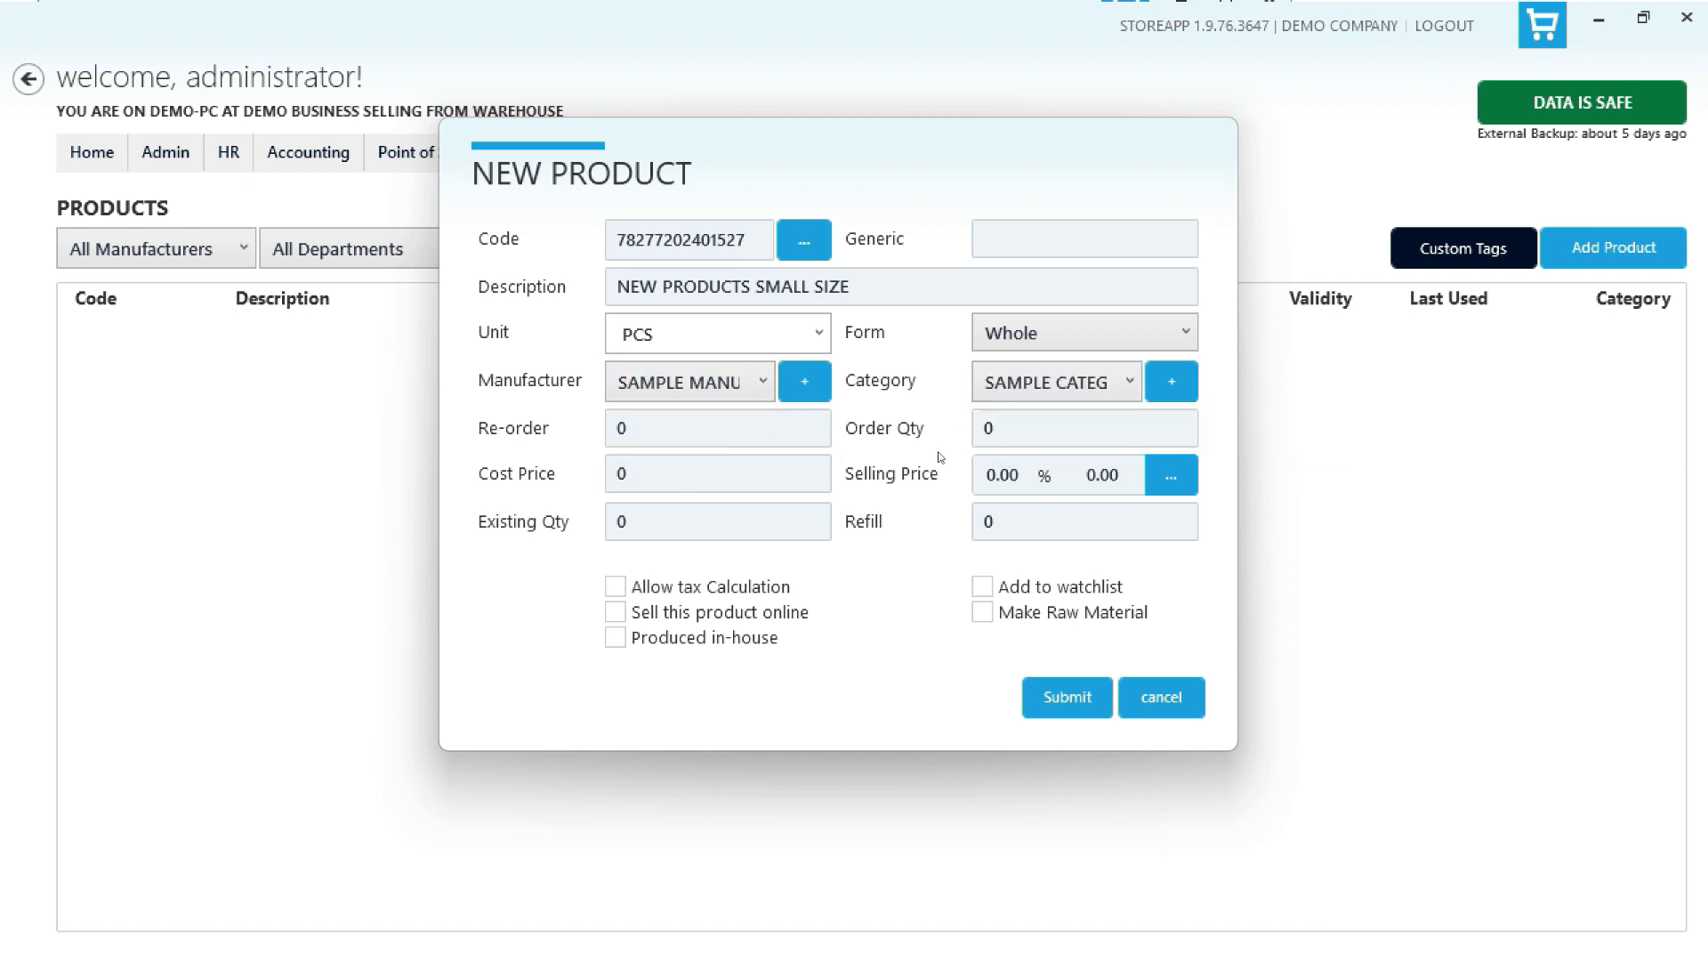
- Enter a re-order level of 10, an order quantity of 100 and a cost price of 728
click(653, 431)
text(10)
key(Tab)
text(100)
key(Tab)
text(728)
key(Tab)
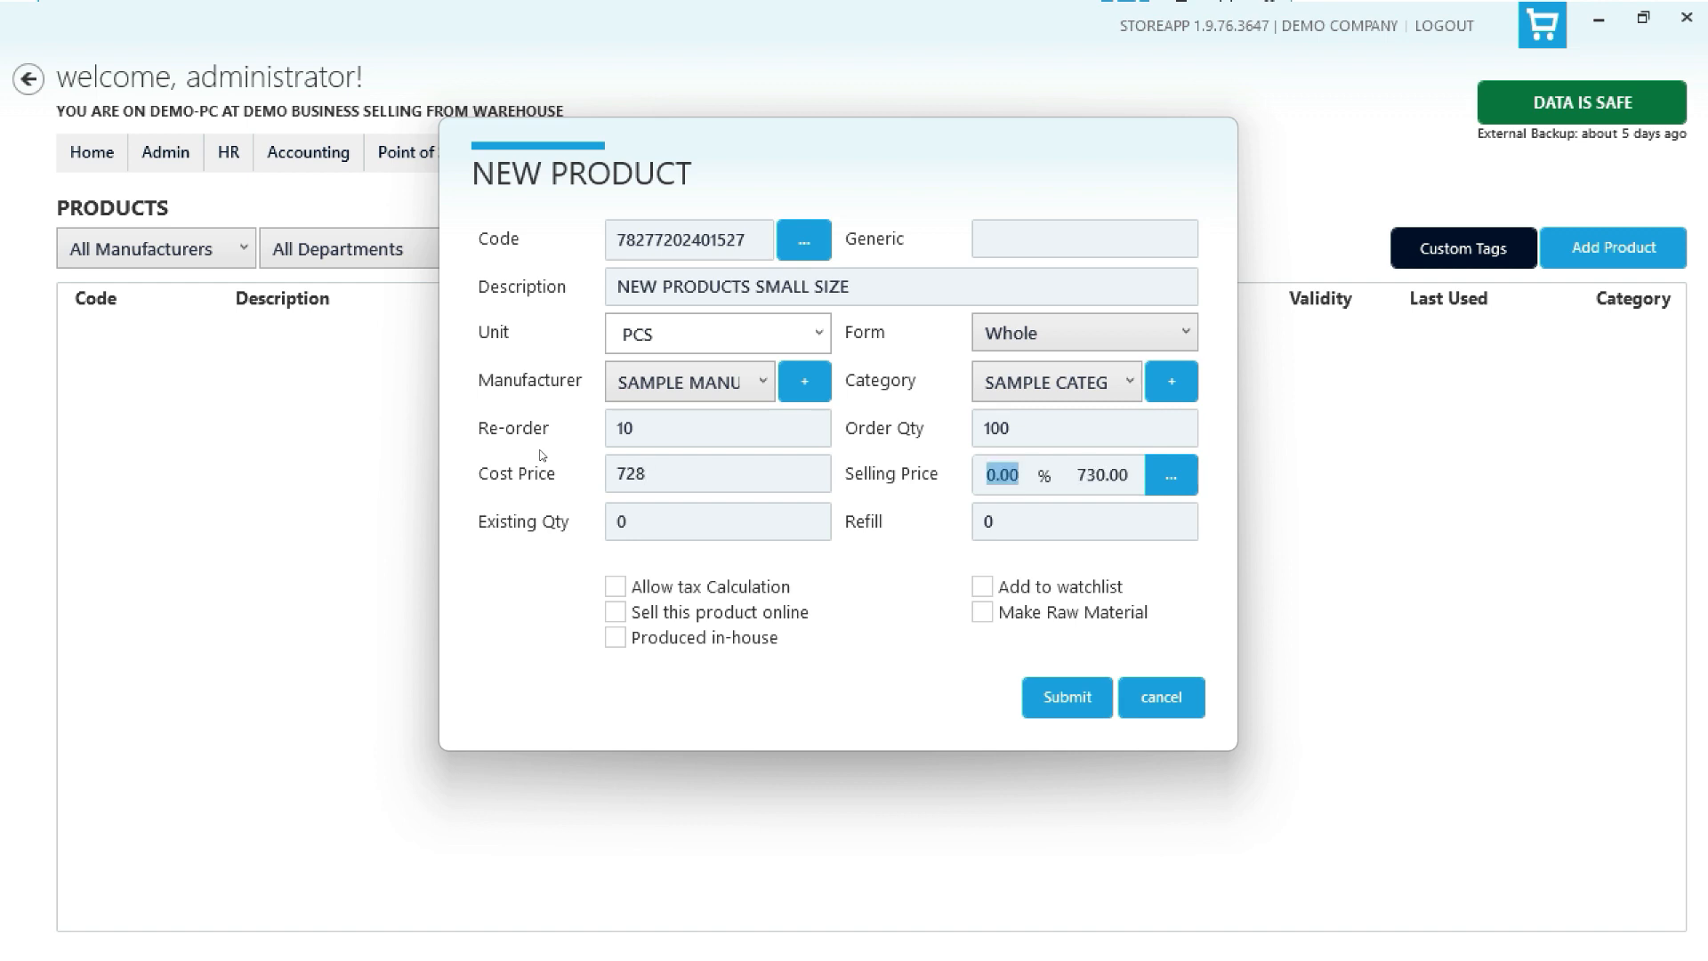
- Set the selling price markup to 45% and the selling price to 1200
text(45)
key(Tab)
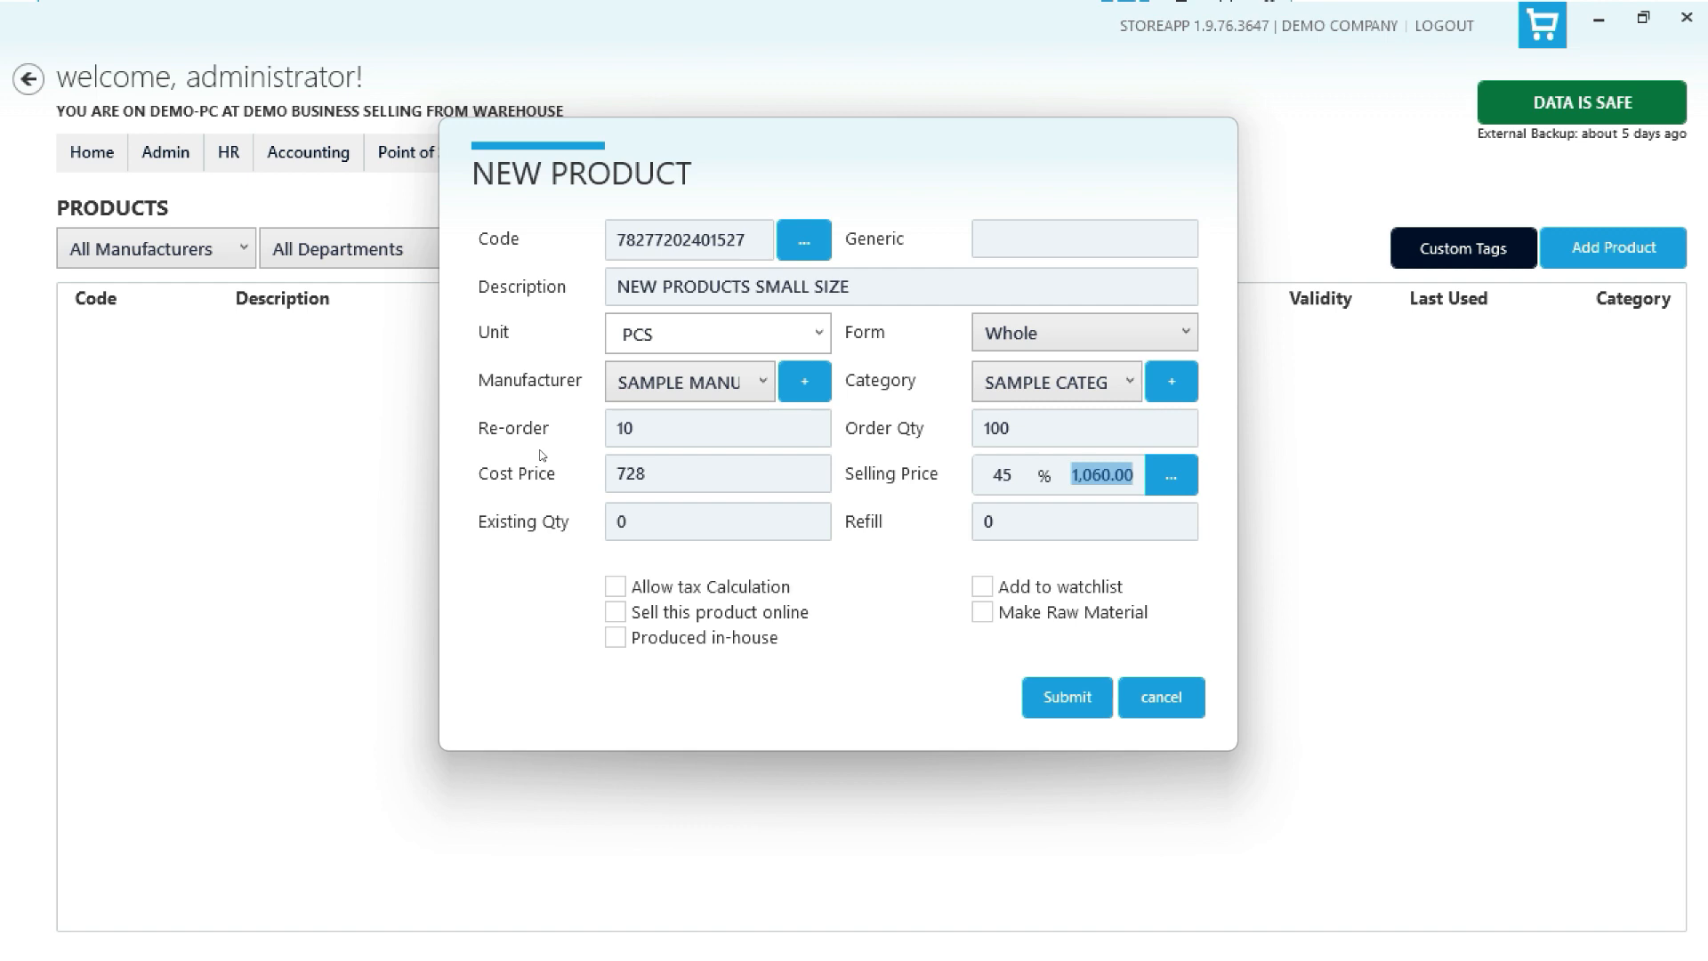
text(1200)
key(Tab)
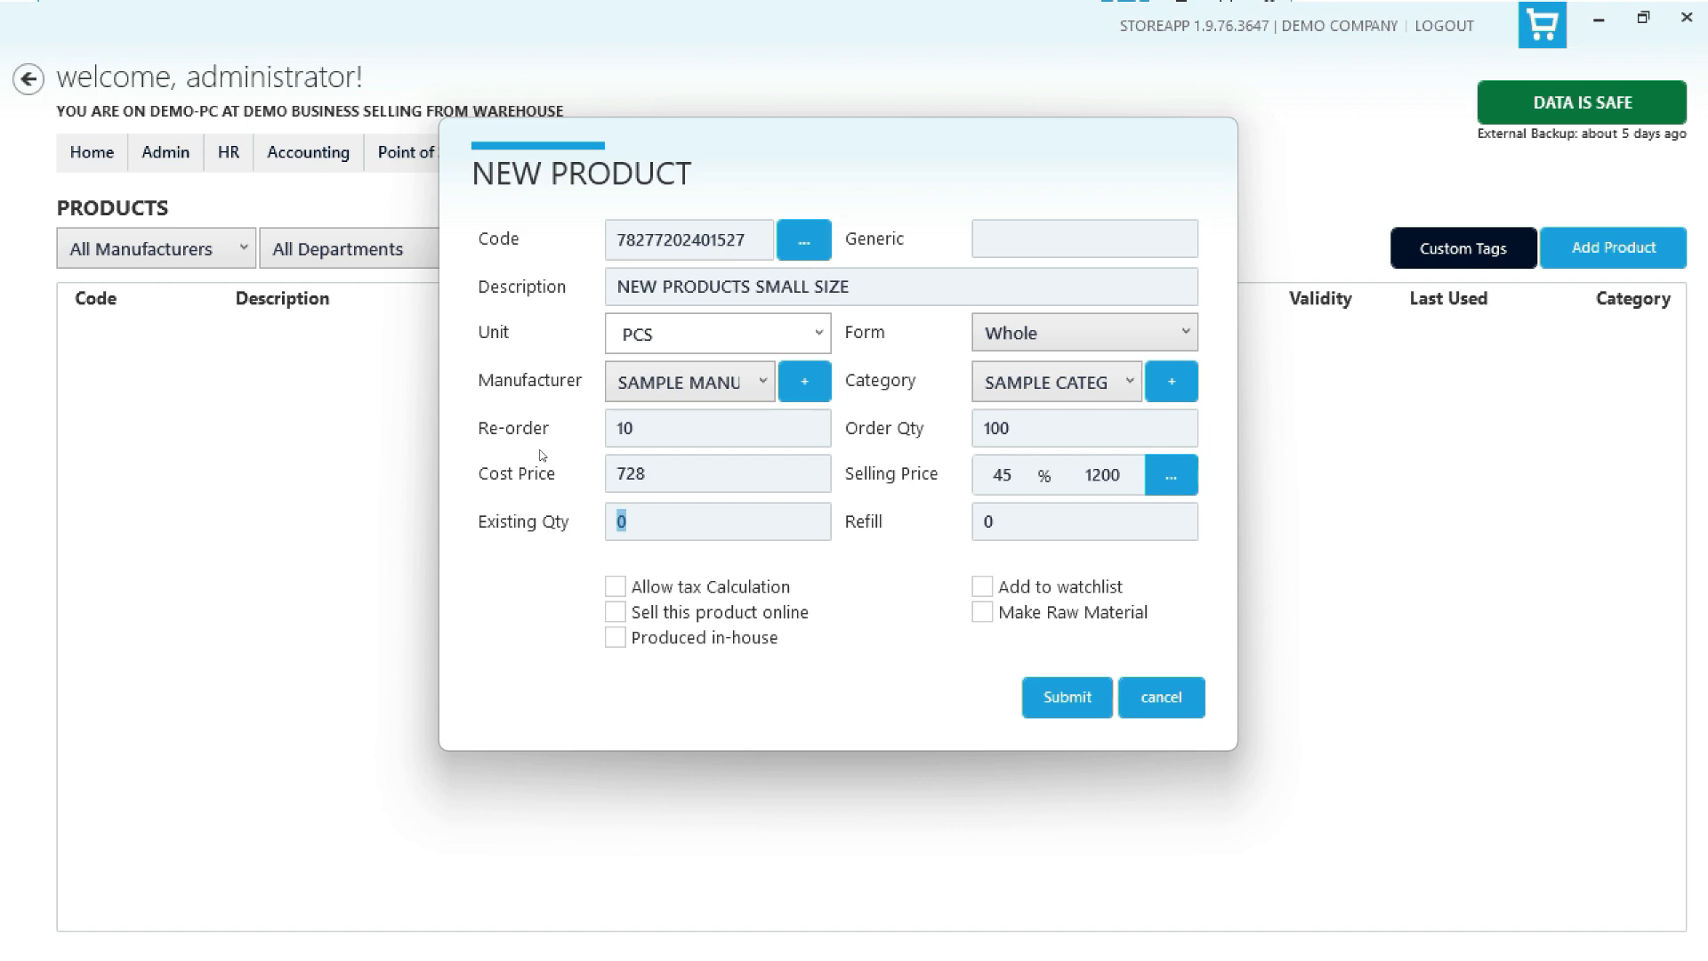
- Set the refill to 30, enable tax calculation and submit the new product
key(Tab)
text(30)
click(616, 589)
click(982, 589)
click(982, 587)
click(614, 612)
click(614, 613)
click(982, 613)
click(982, 613)
click(614, 638)
click(613, 639)
click(1061, 701)
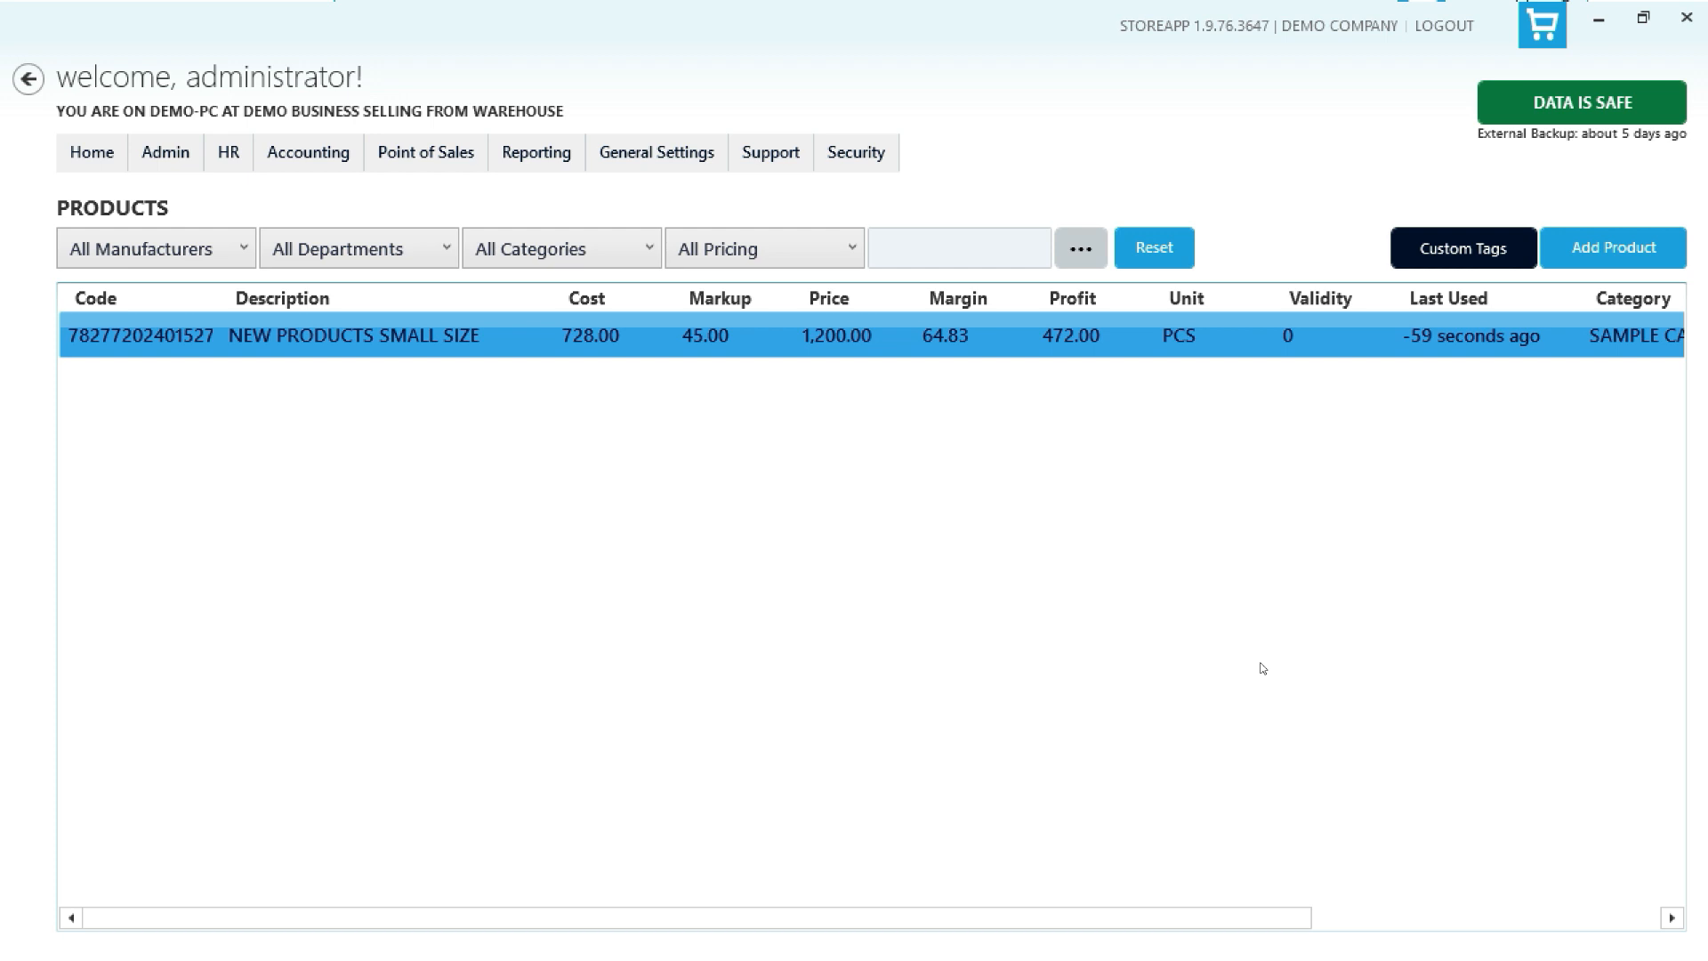
- Open the product's details and browse its print options and its Logs, Price Levels, Wholesales and Store Settings tabs
right_click(780, 332)
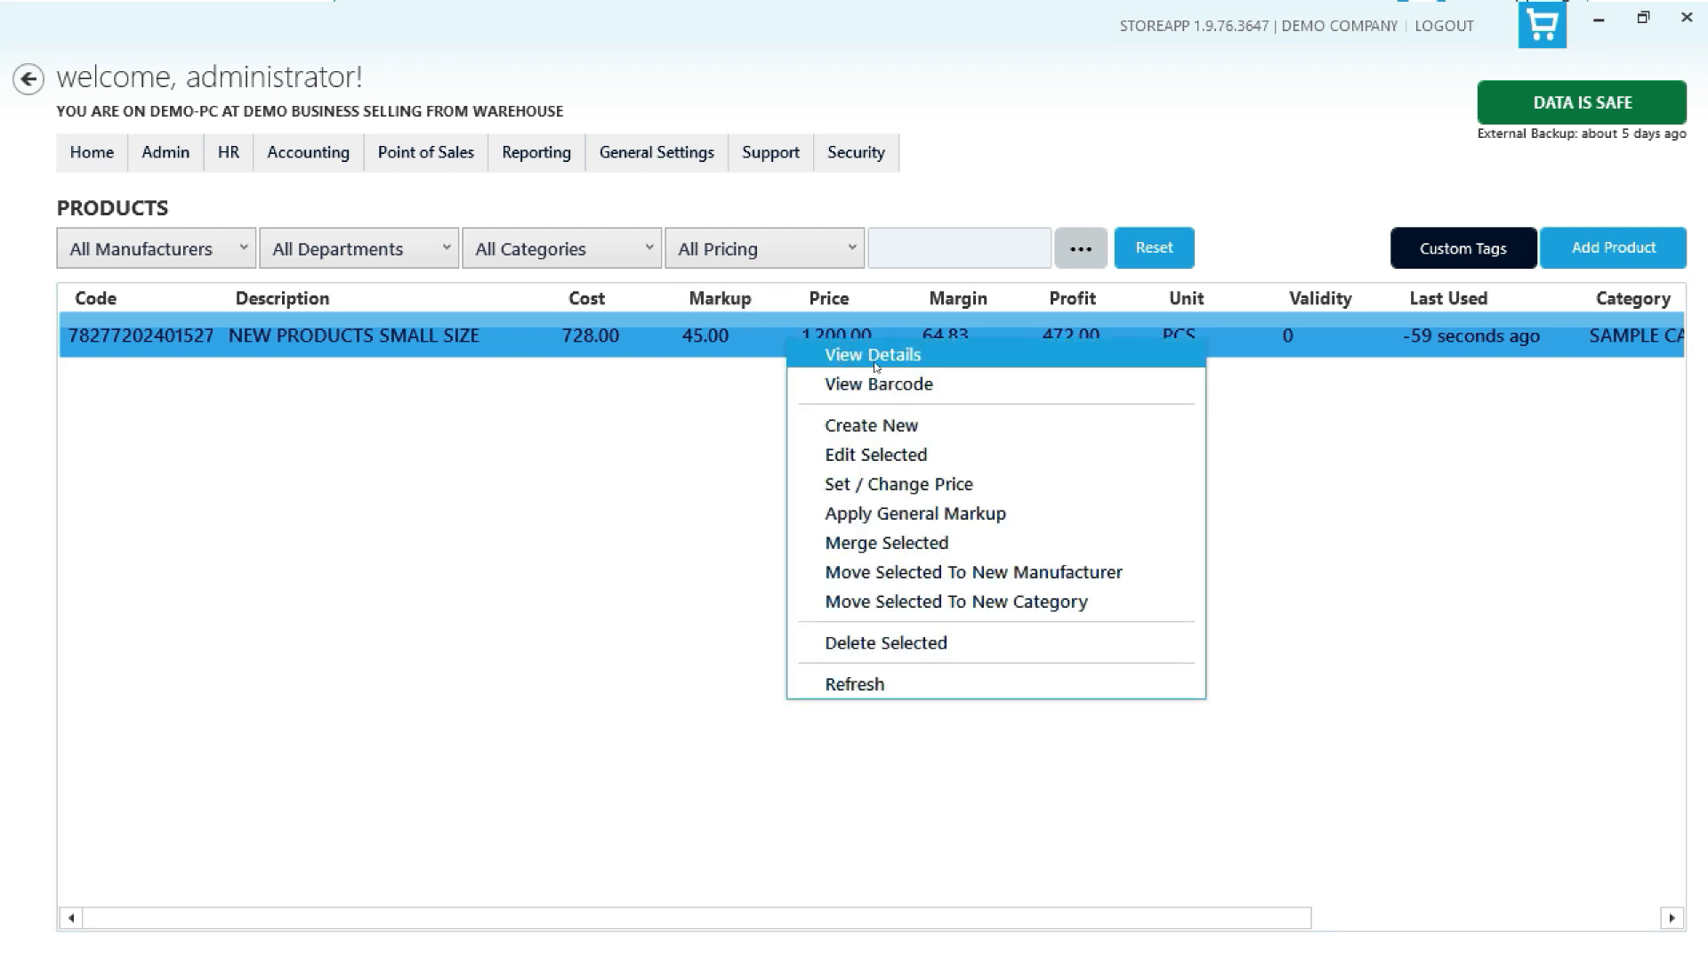
click(876, 361)
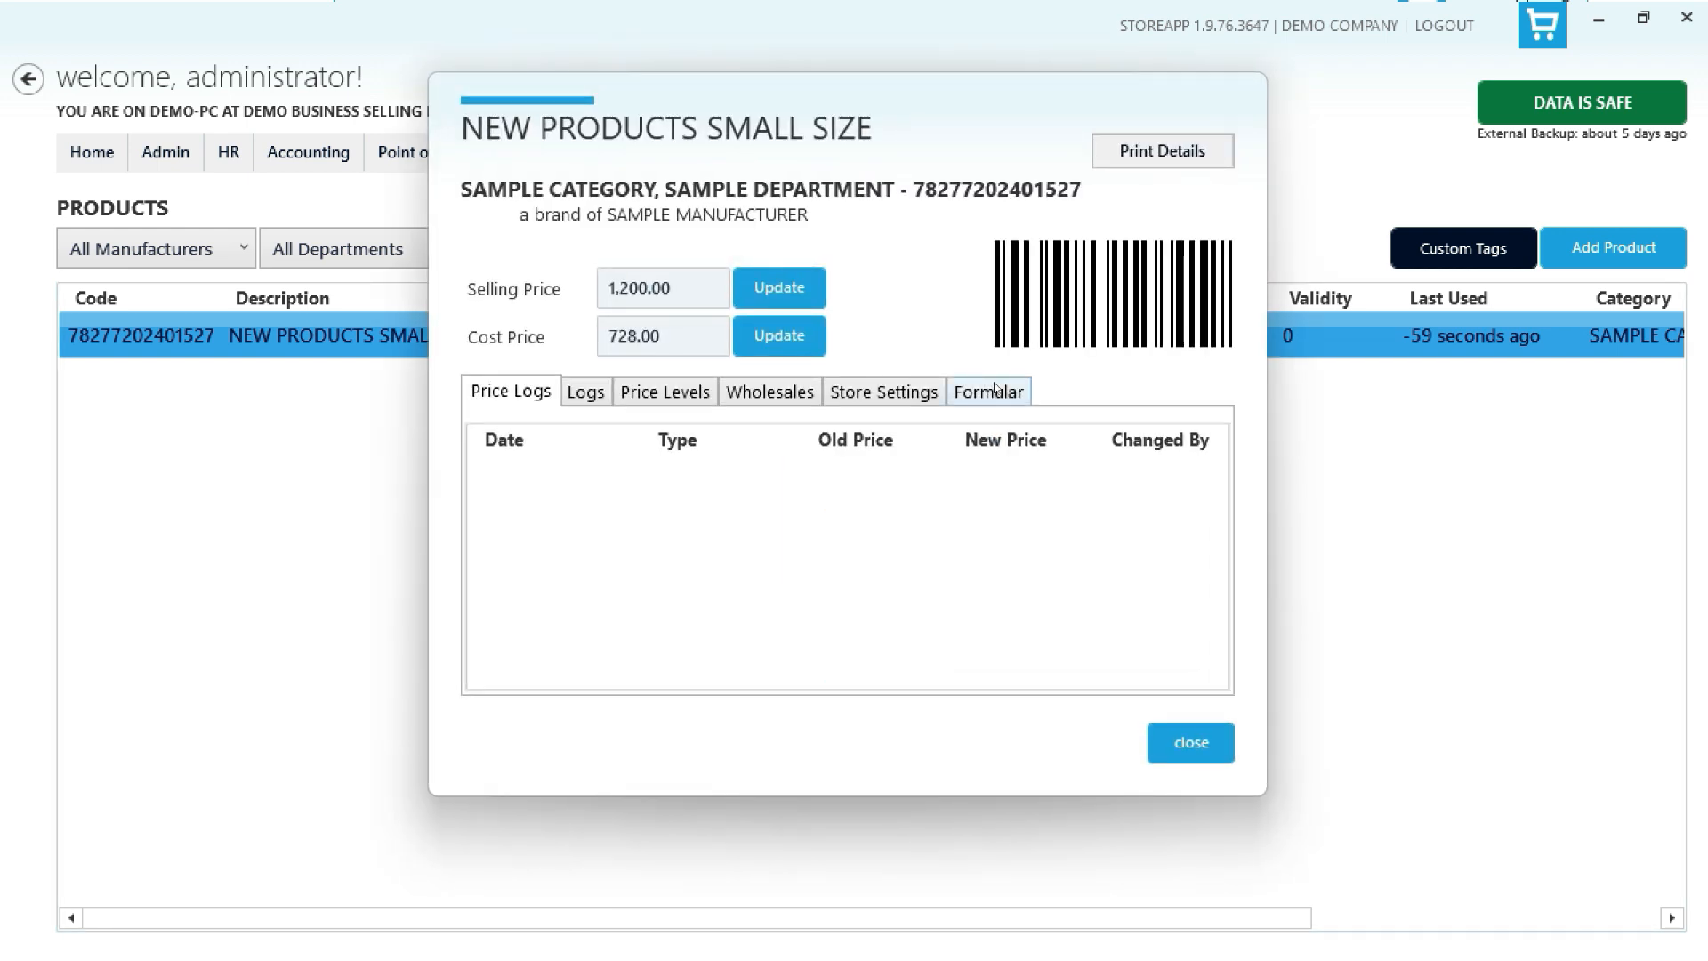
click(1176, 156)
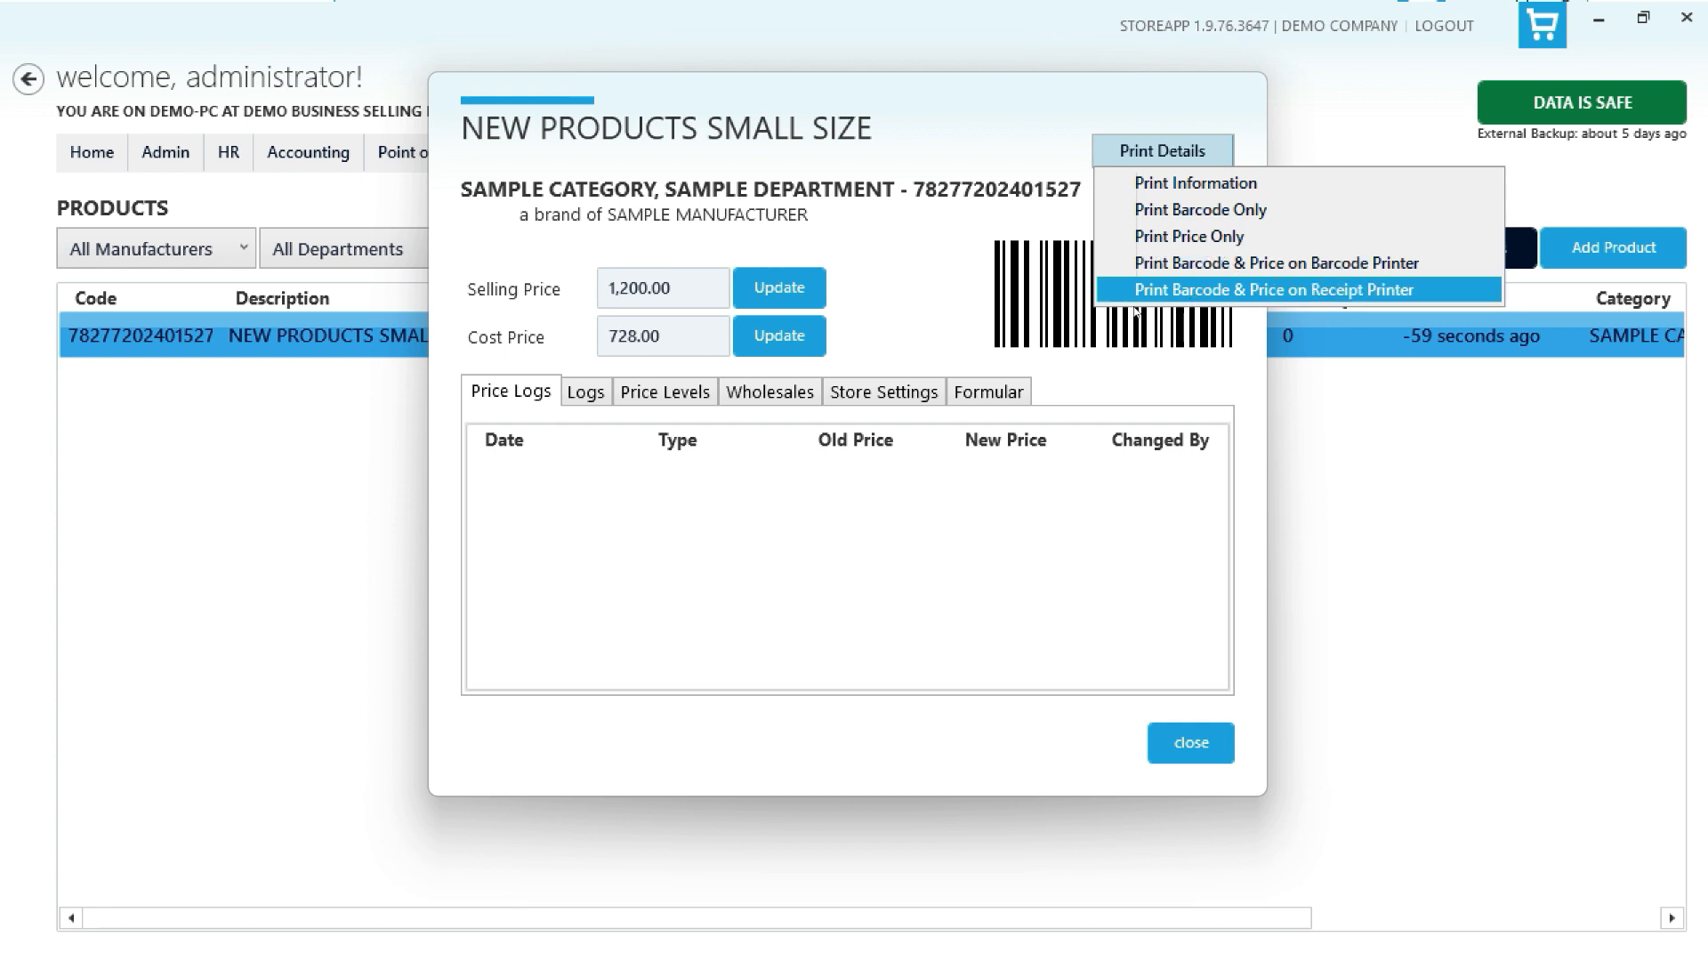
click(950, 262)
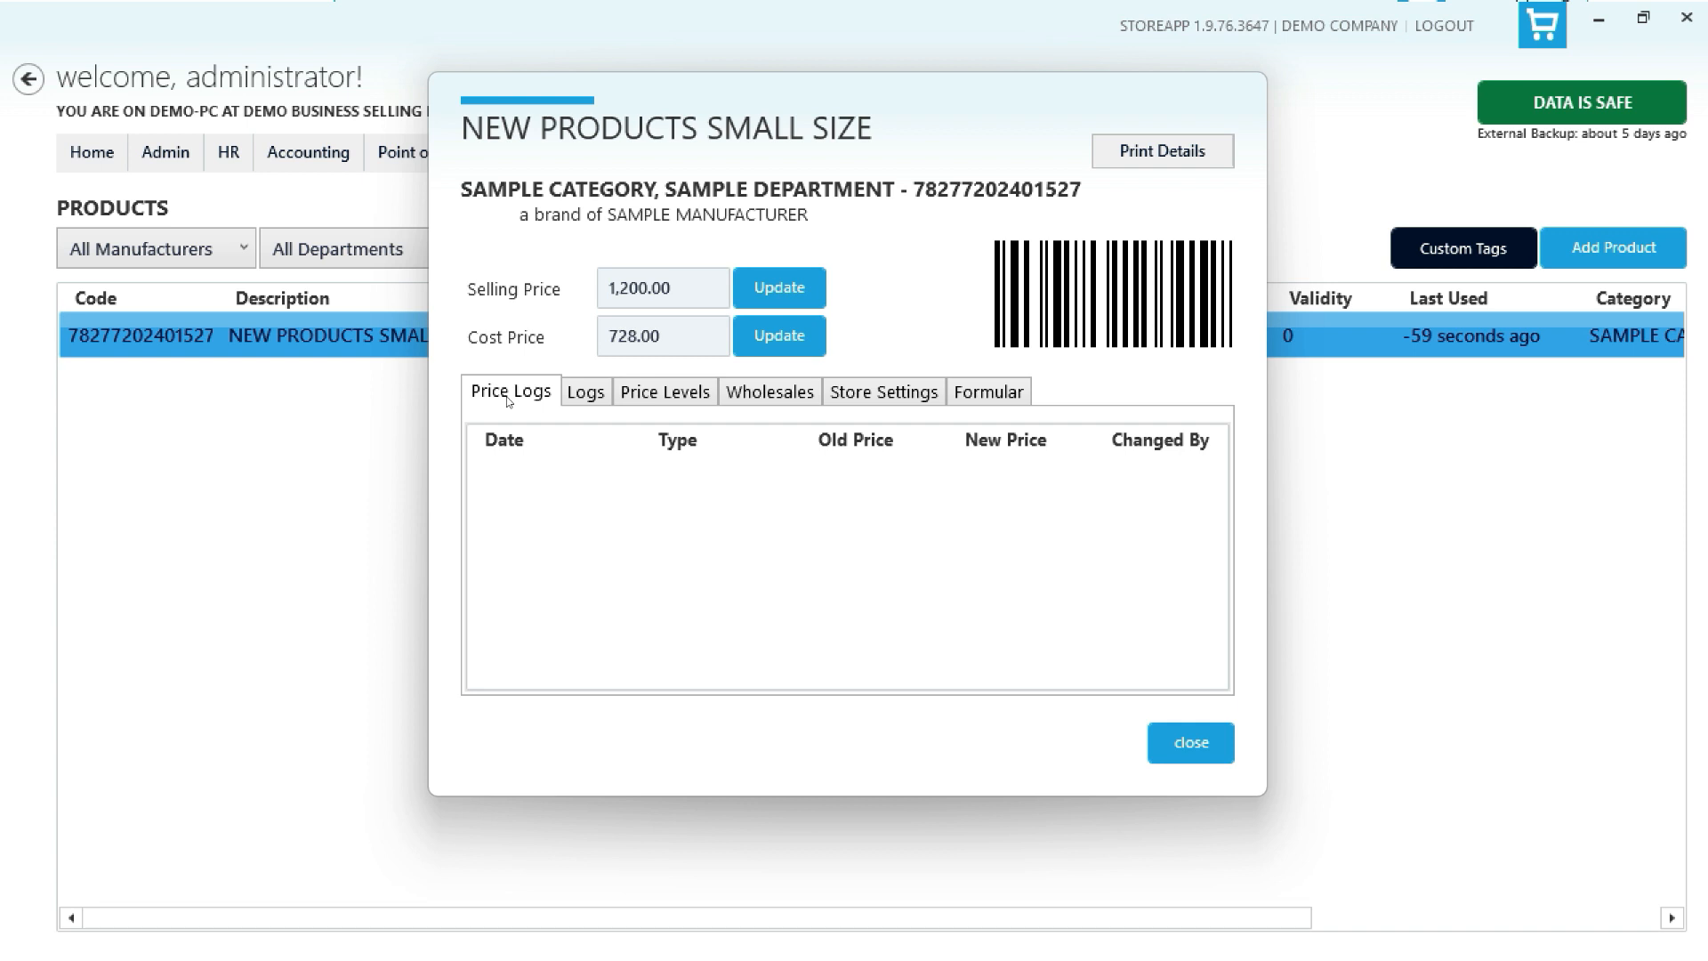
click(585, 393)
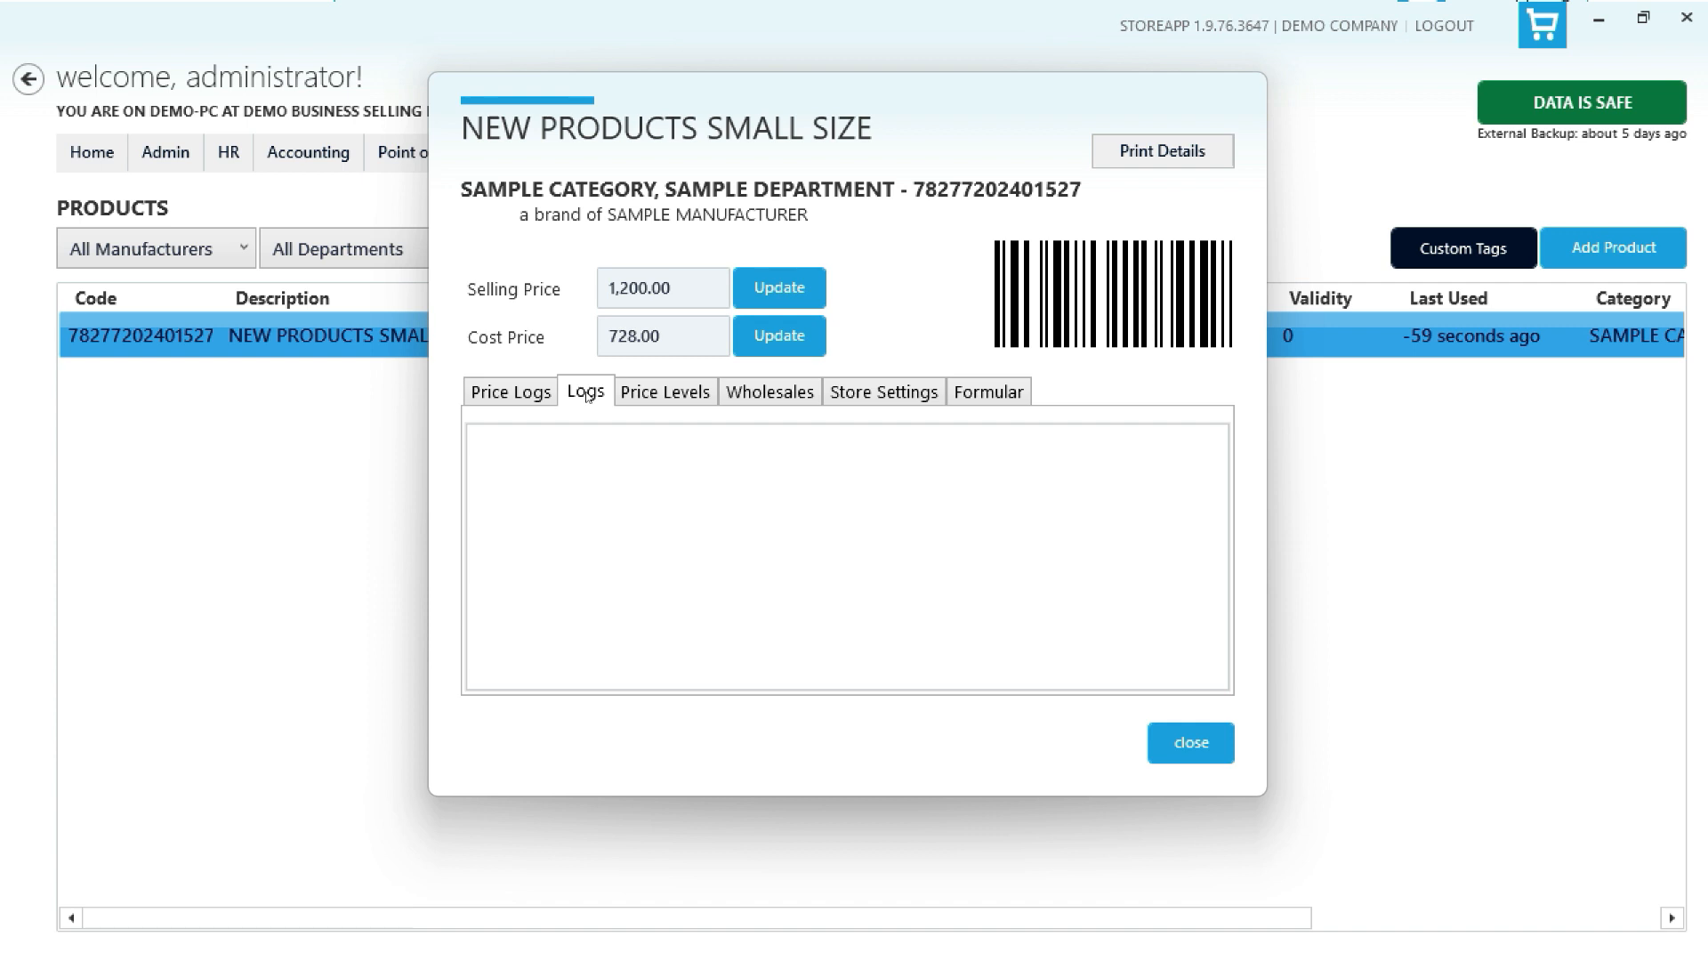
click(492, 392)
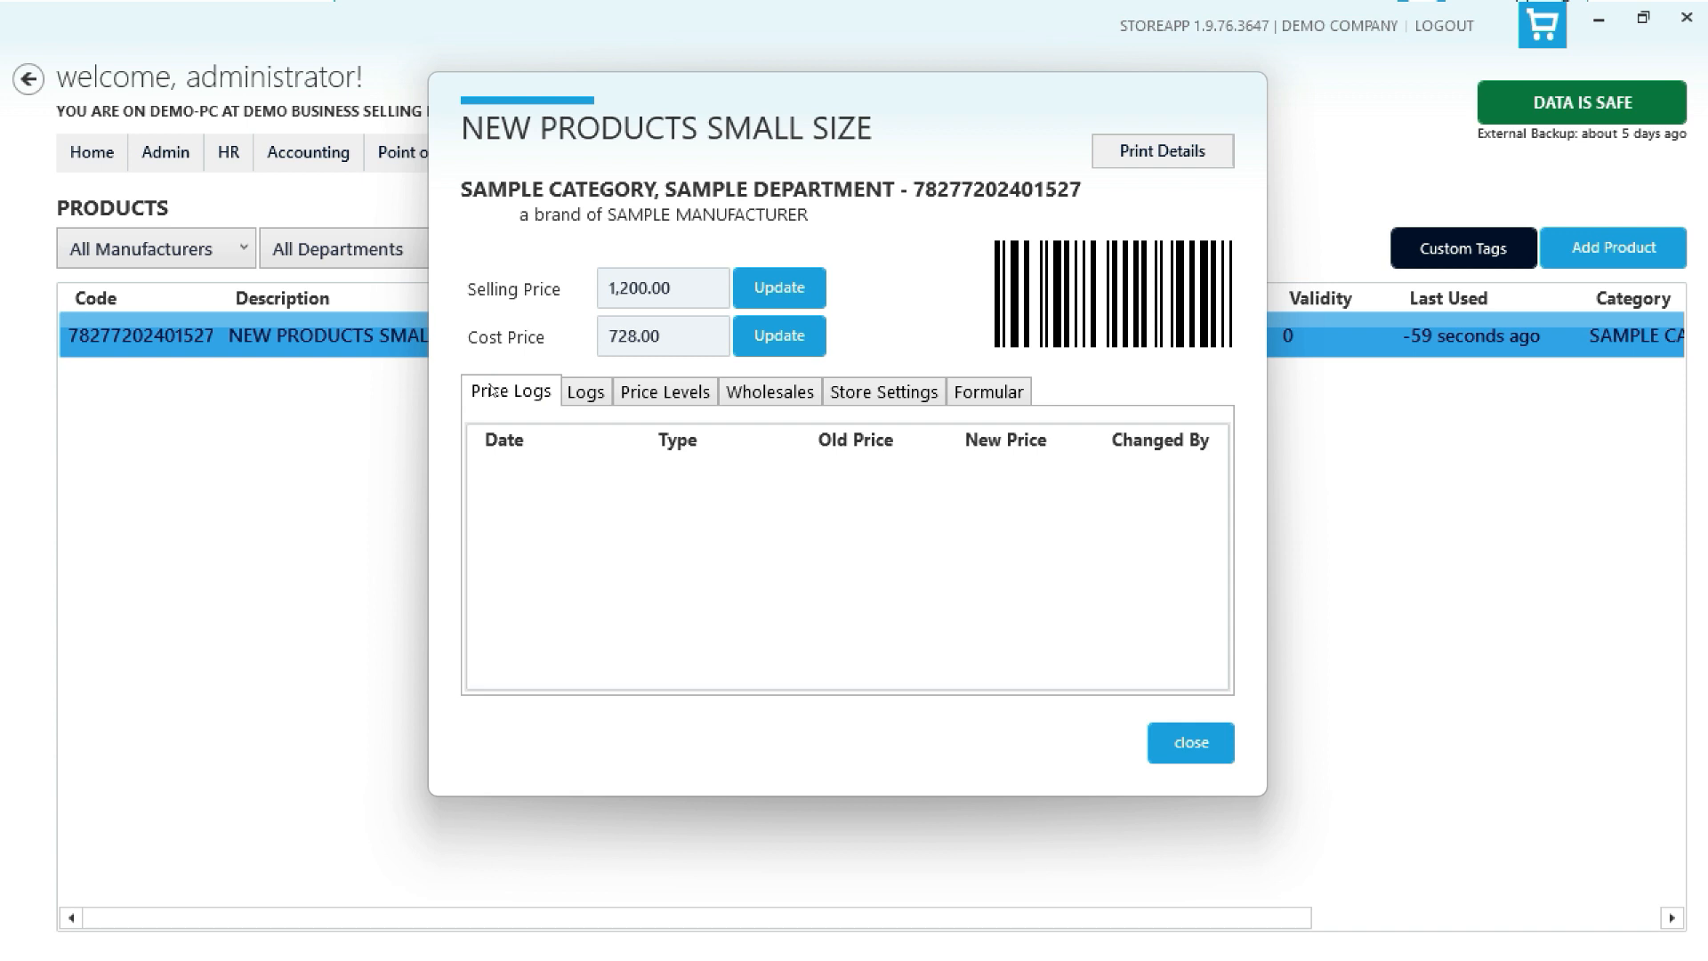
click(576, 387)
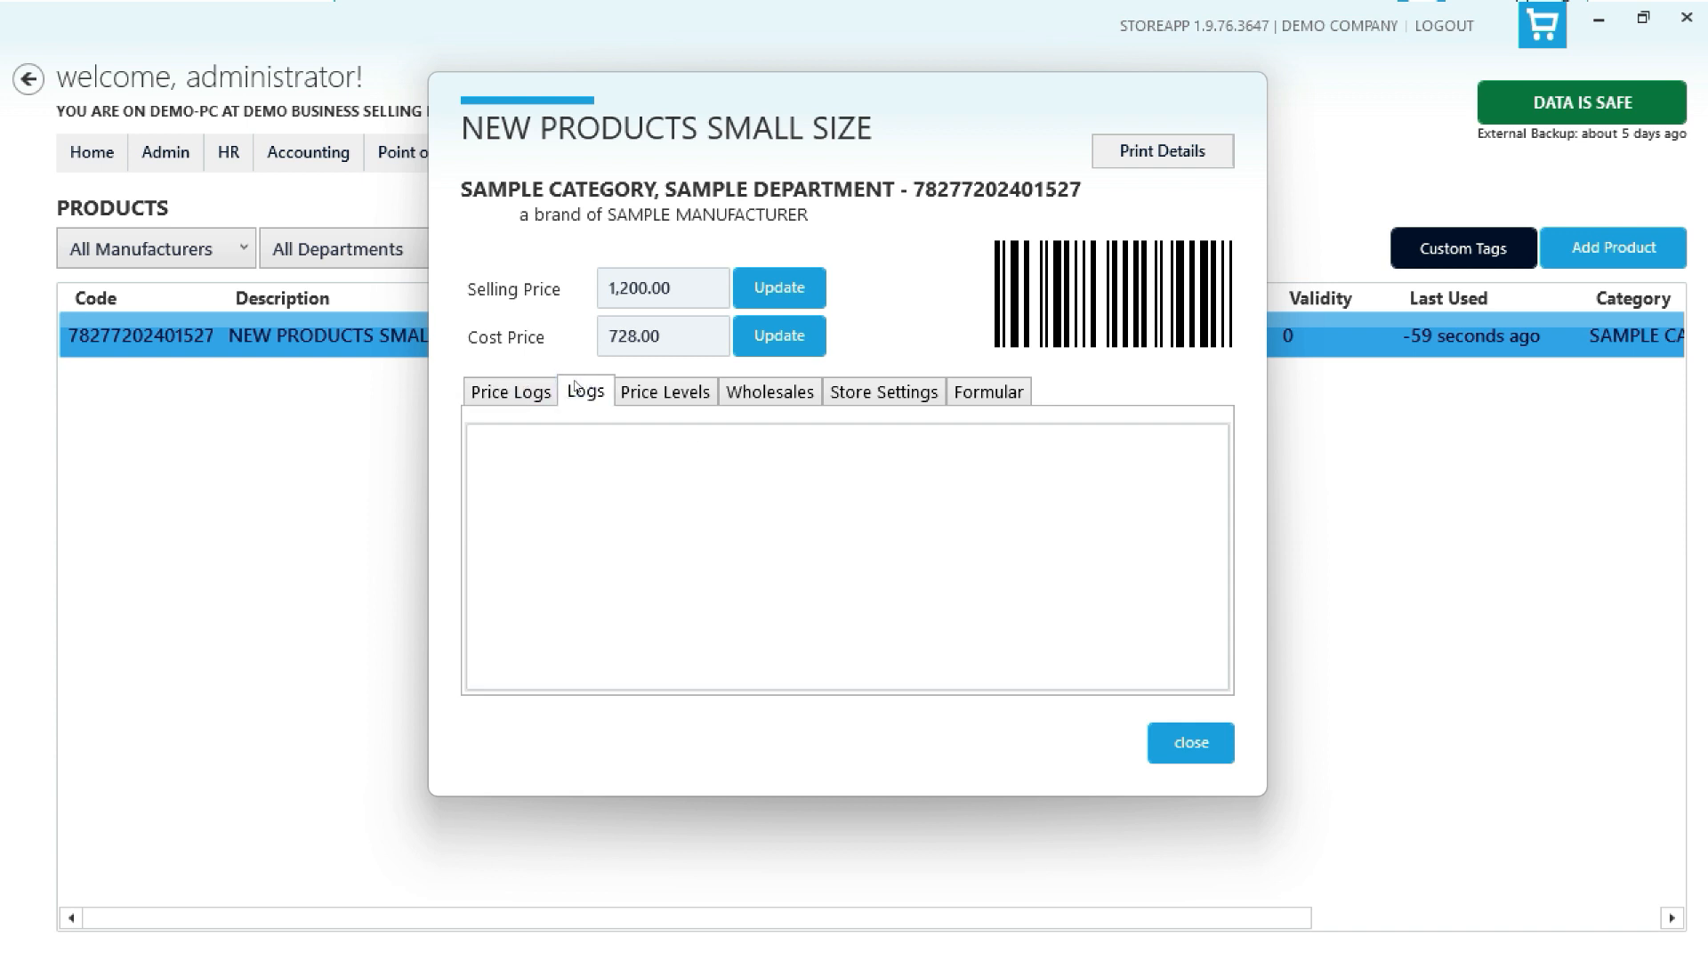
click(683, 396)
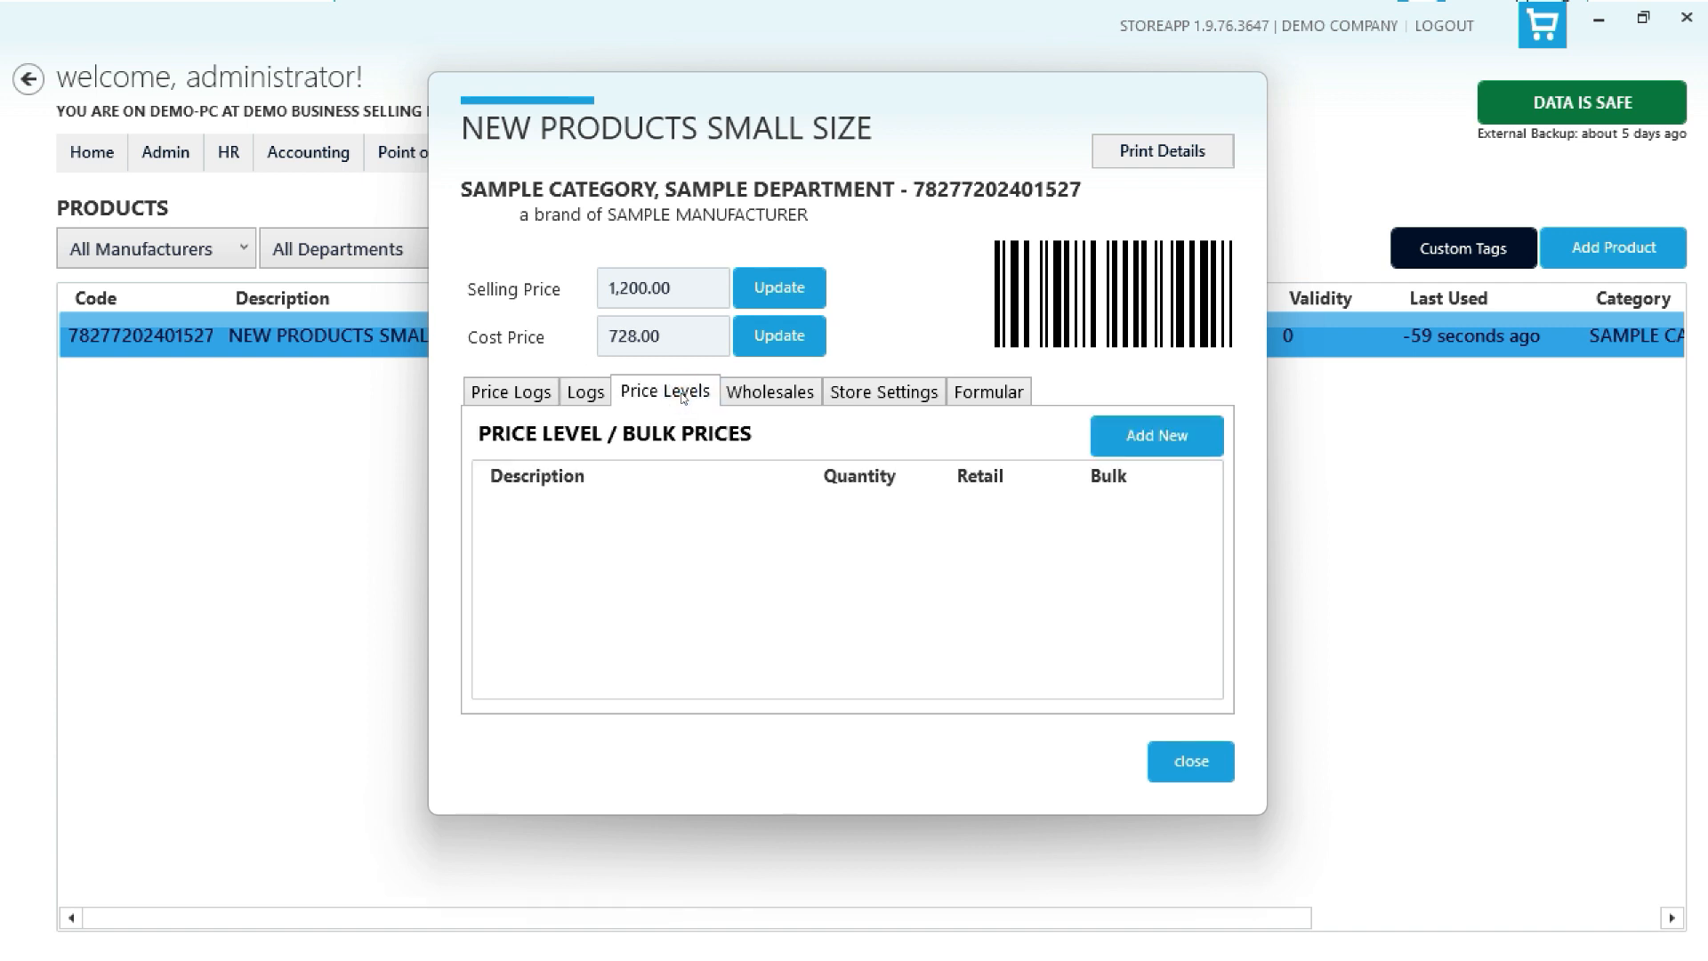
click(762, 397)
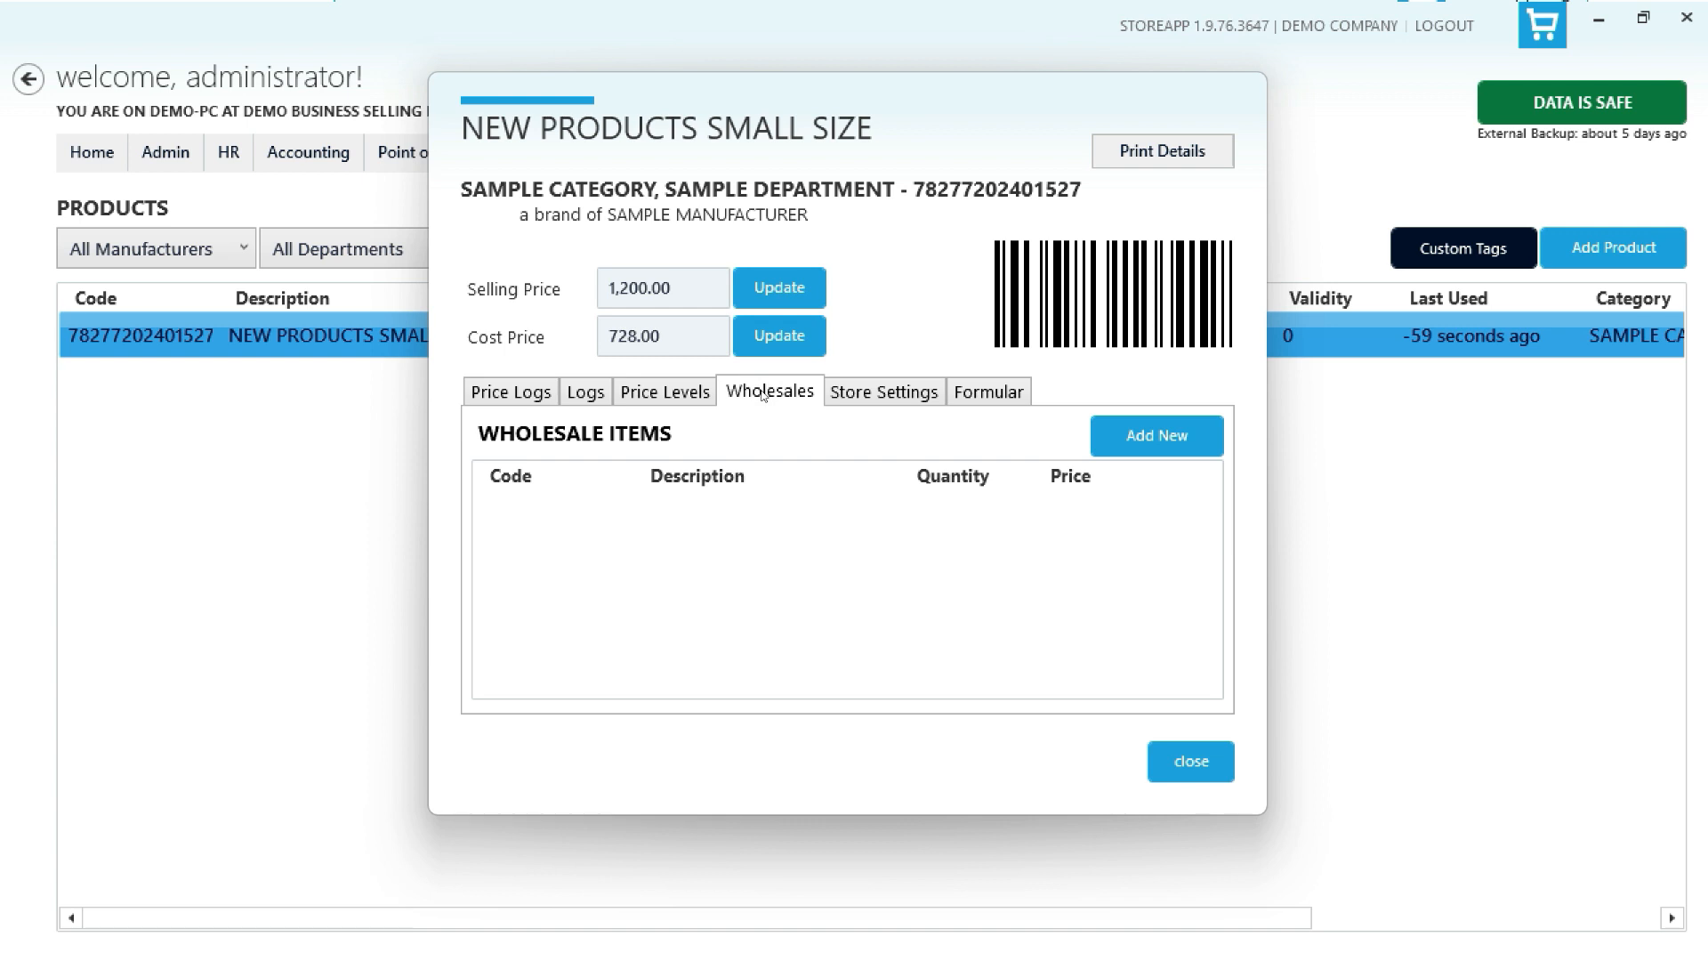
click(868, 396)
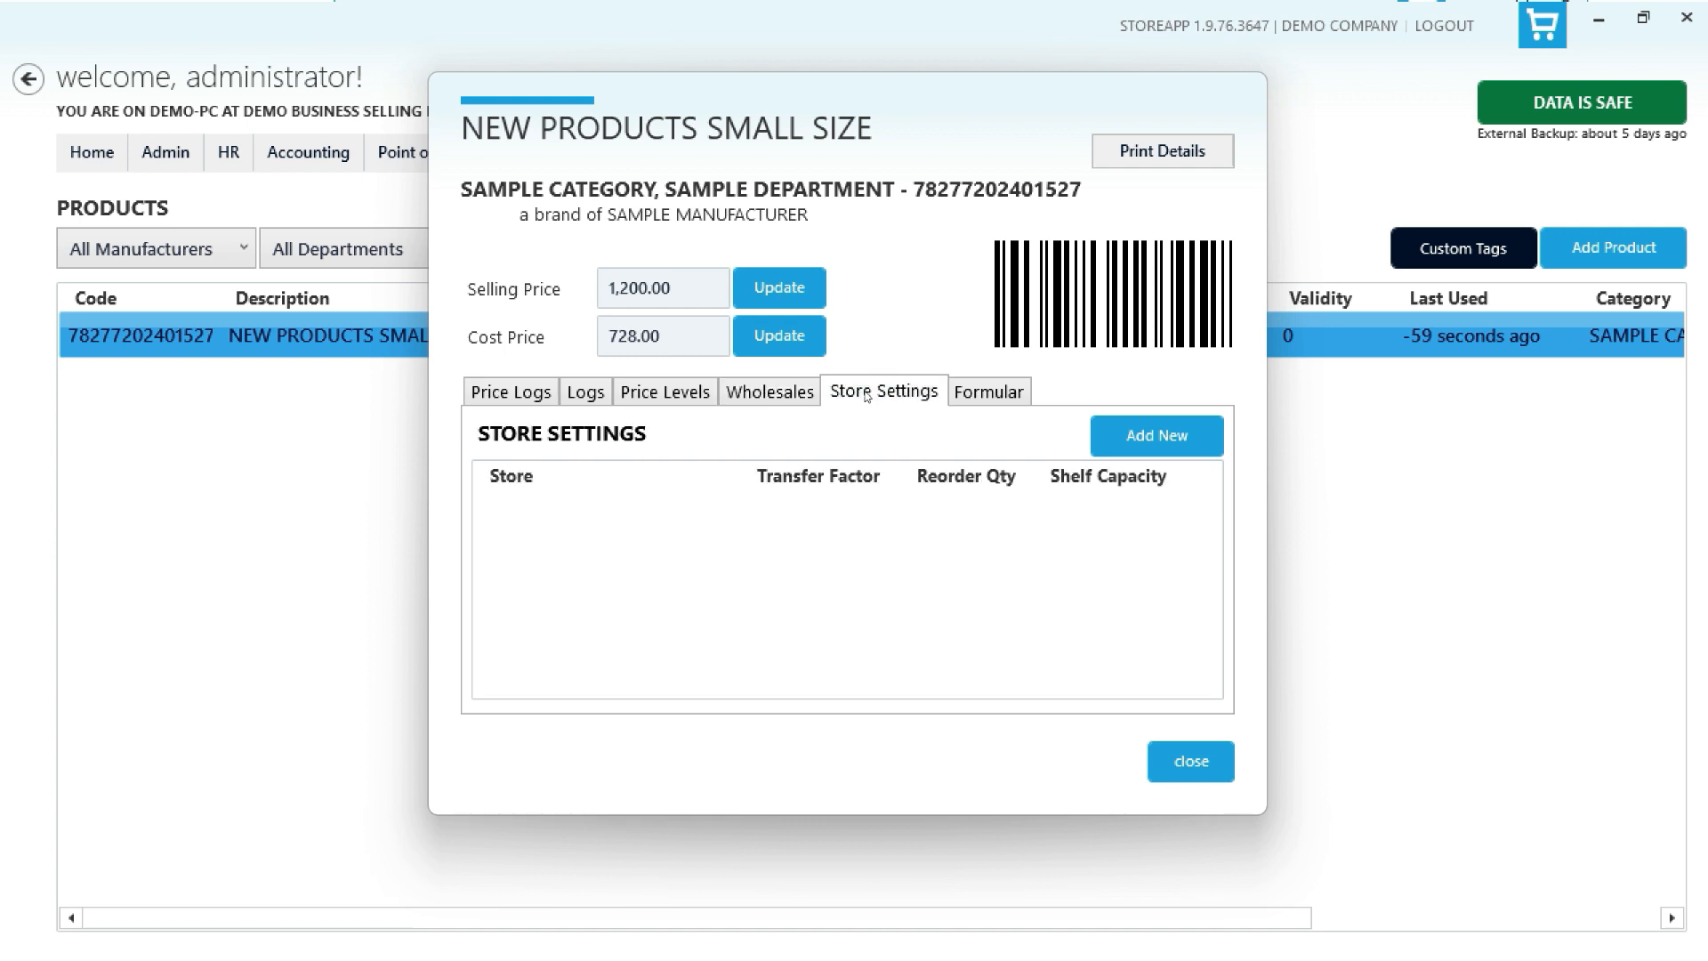
click(1129, 442)
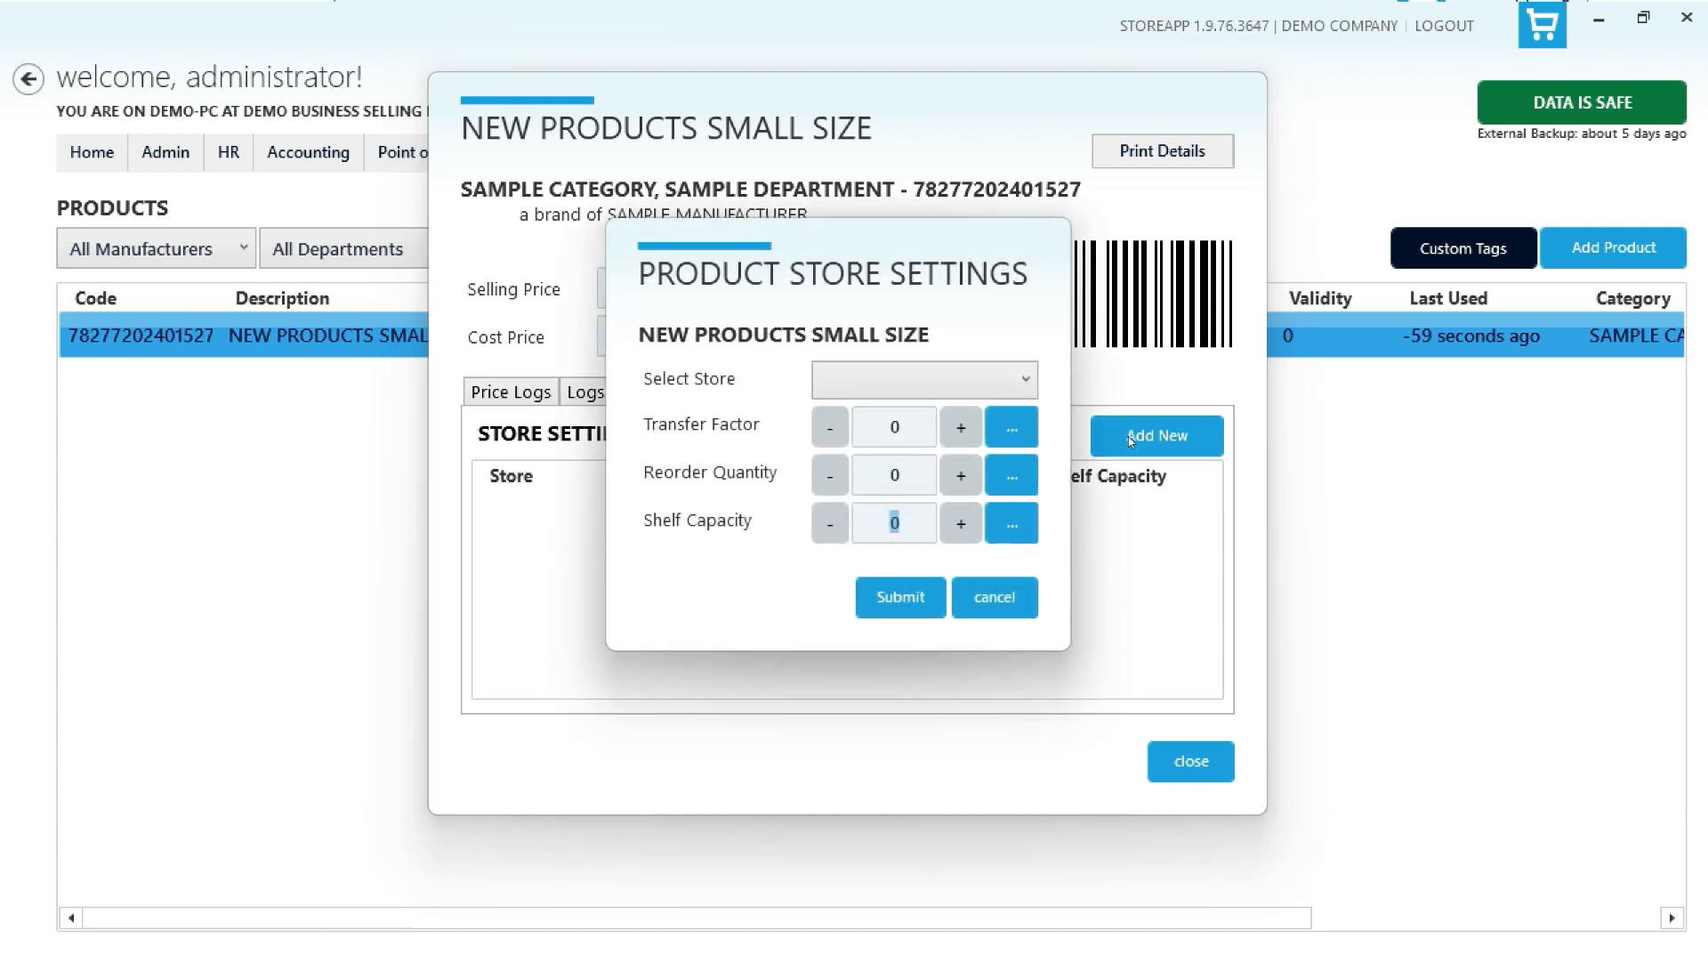
click(996, 374)
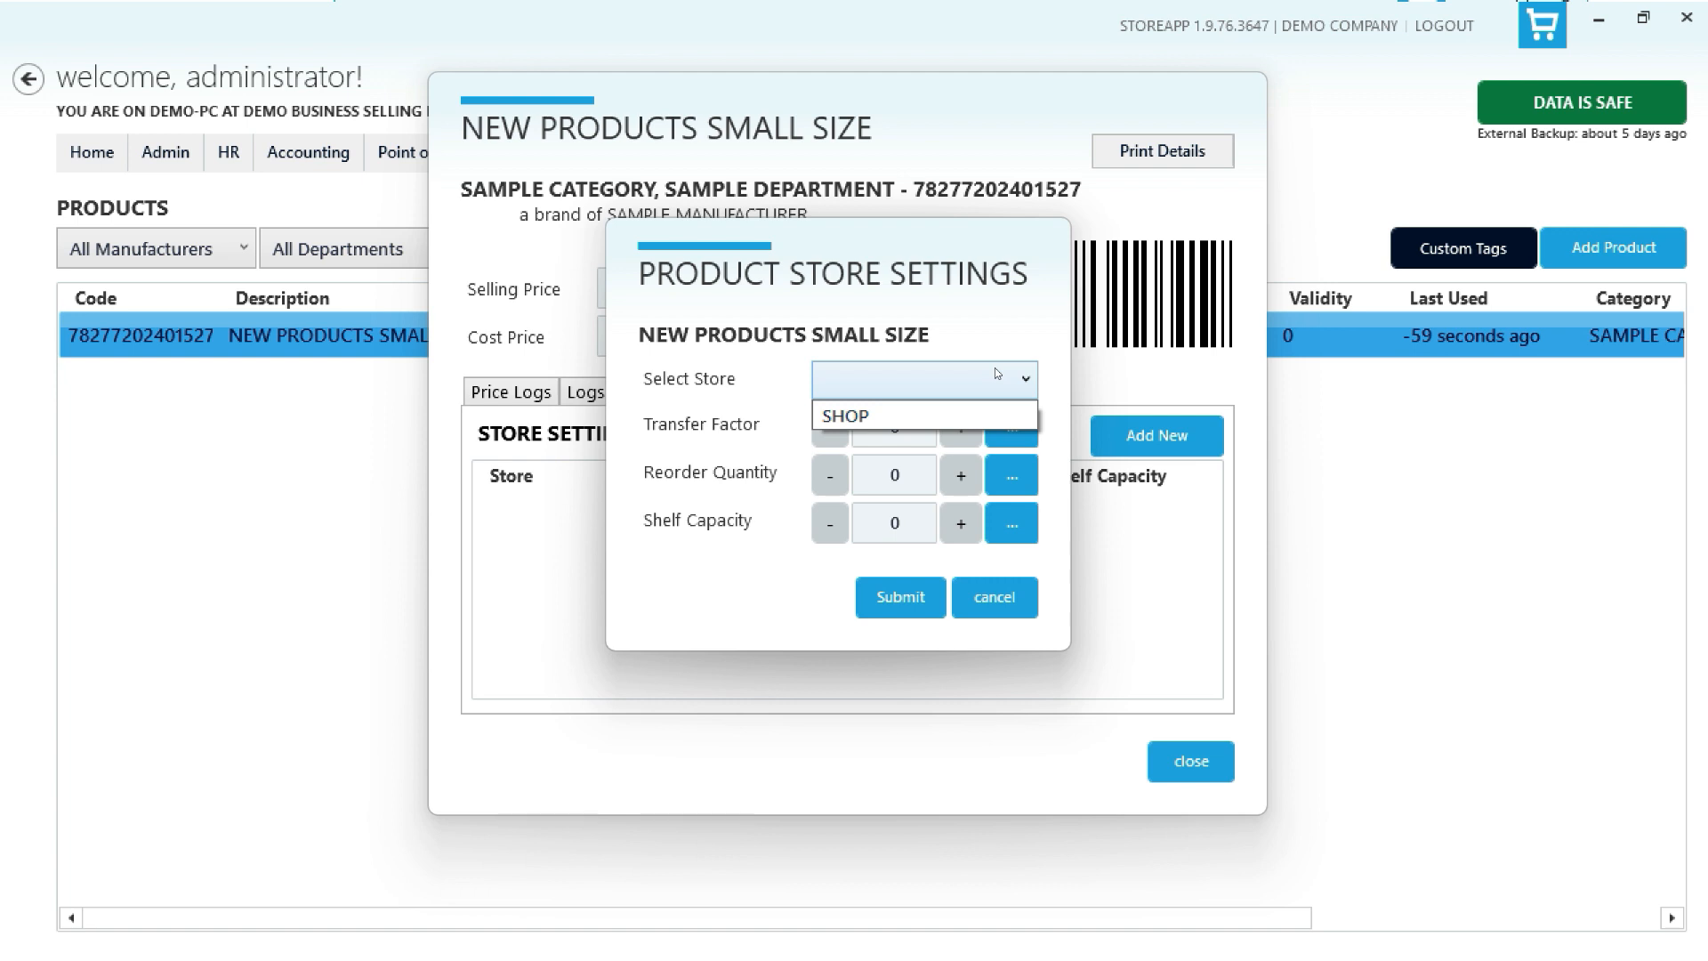
click(1004, 336)
click(987, 598)
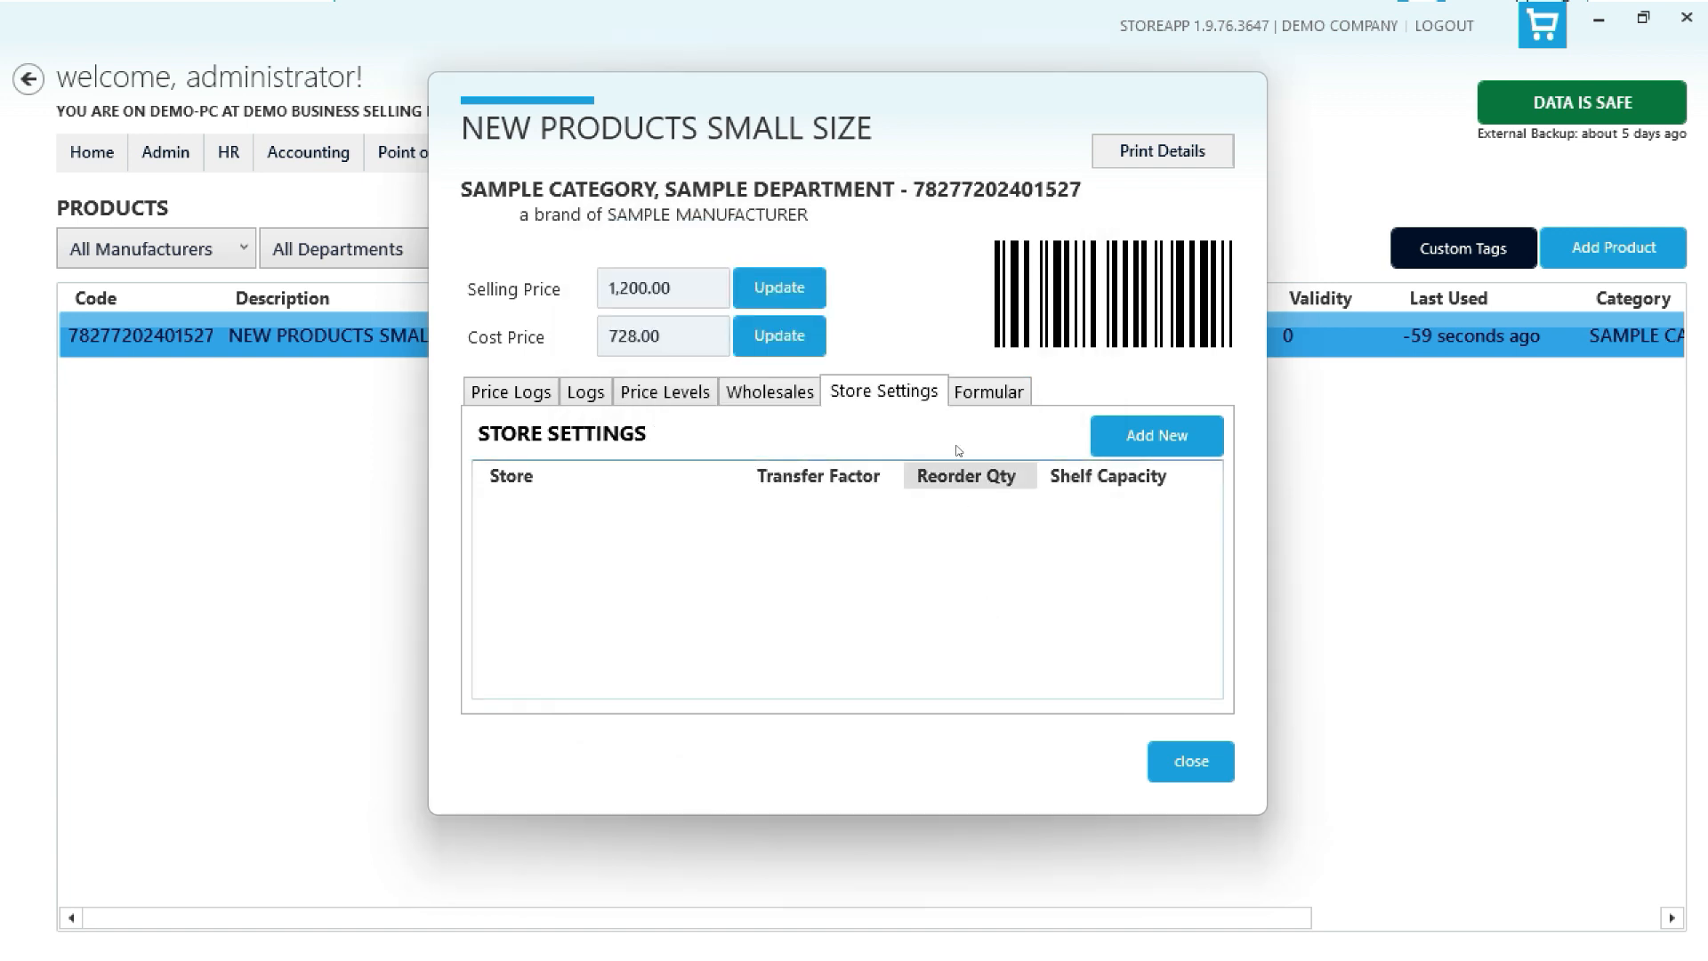
- Inspect the Formular tab and its add-product-to-service dialog without adding anything, then close the product details
click(978, 398)
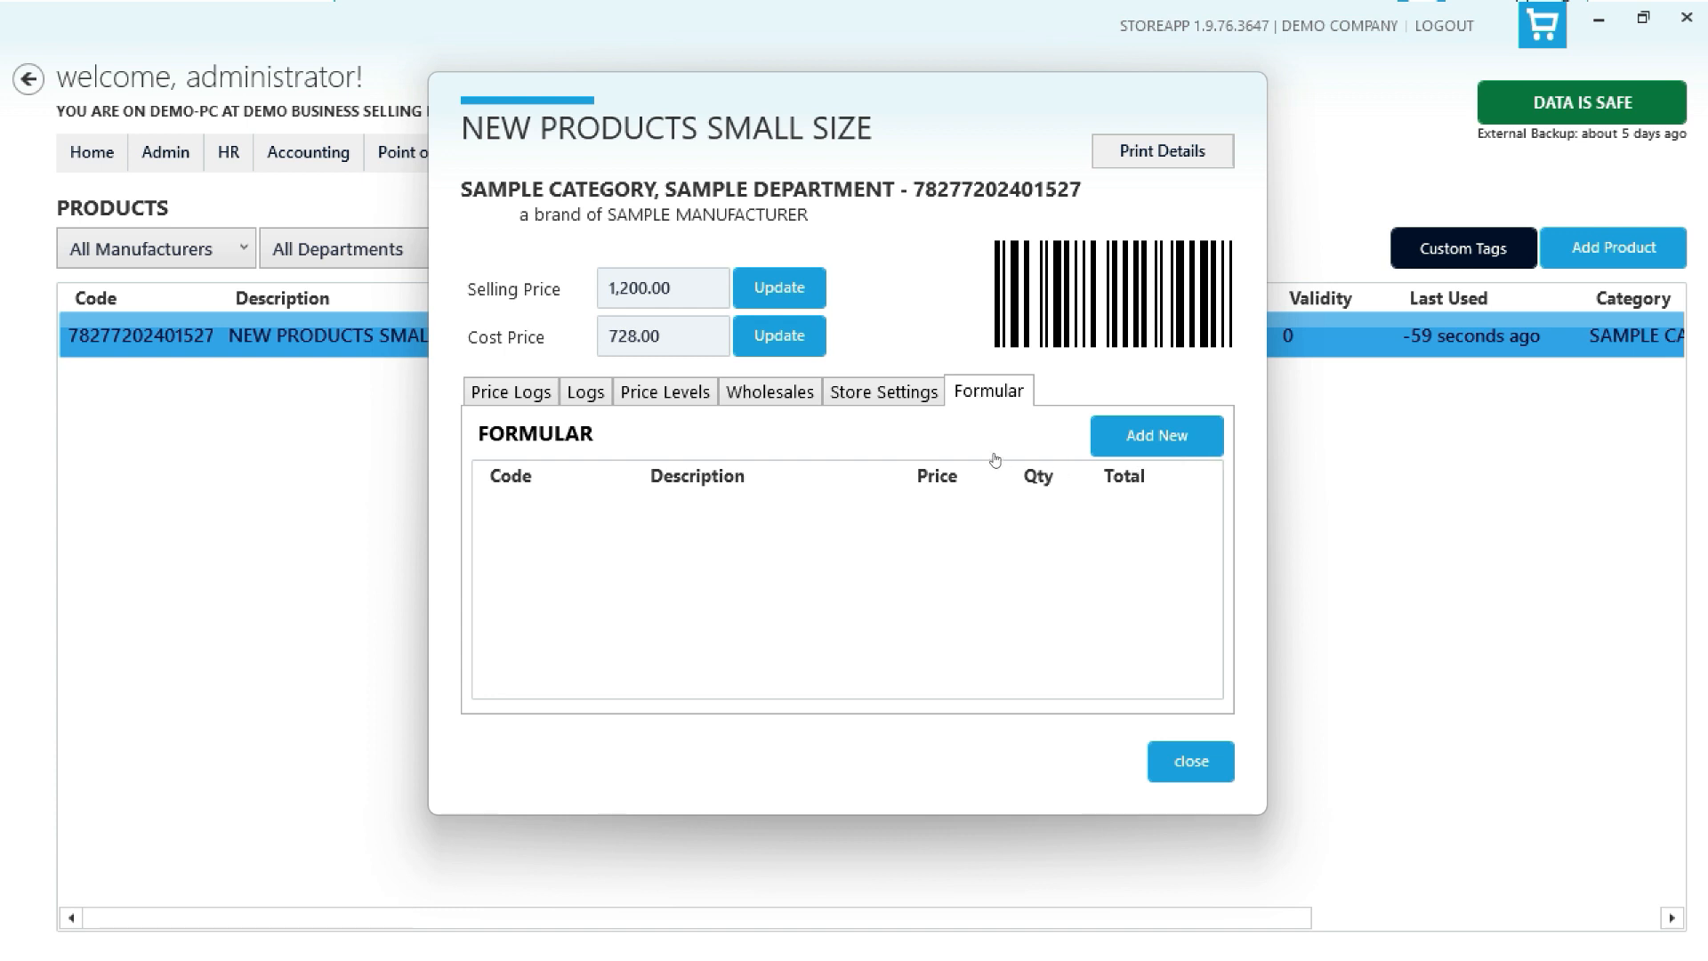
click(1147, 445)
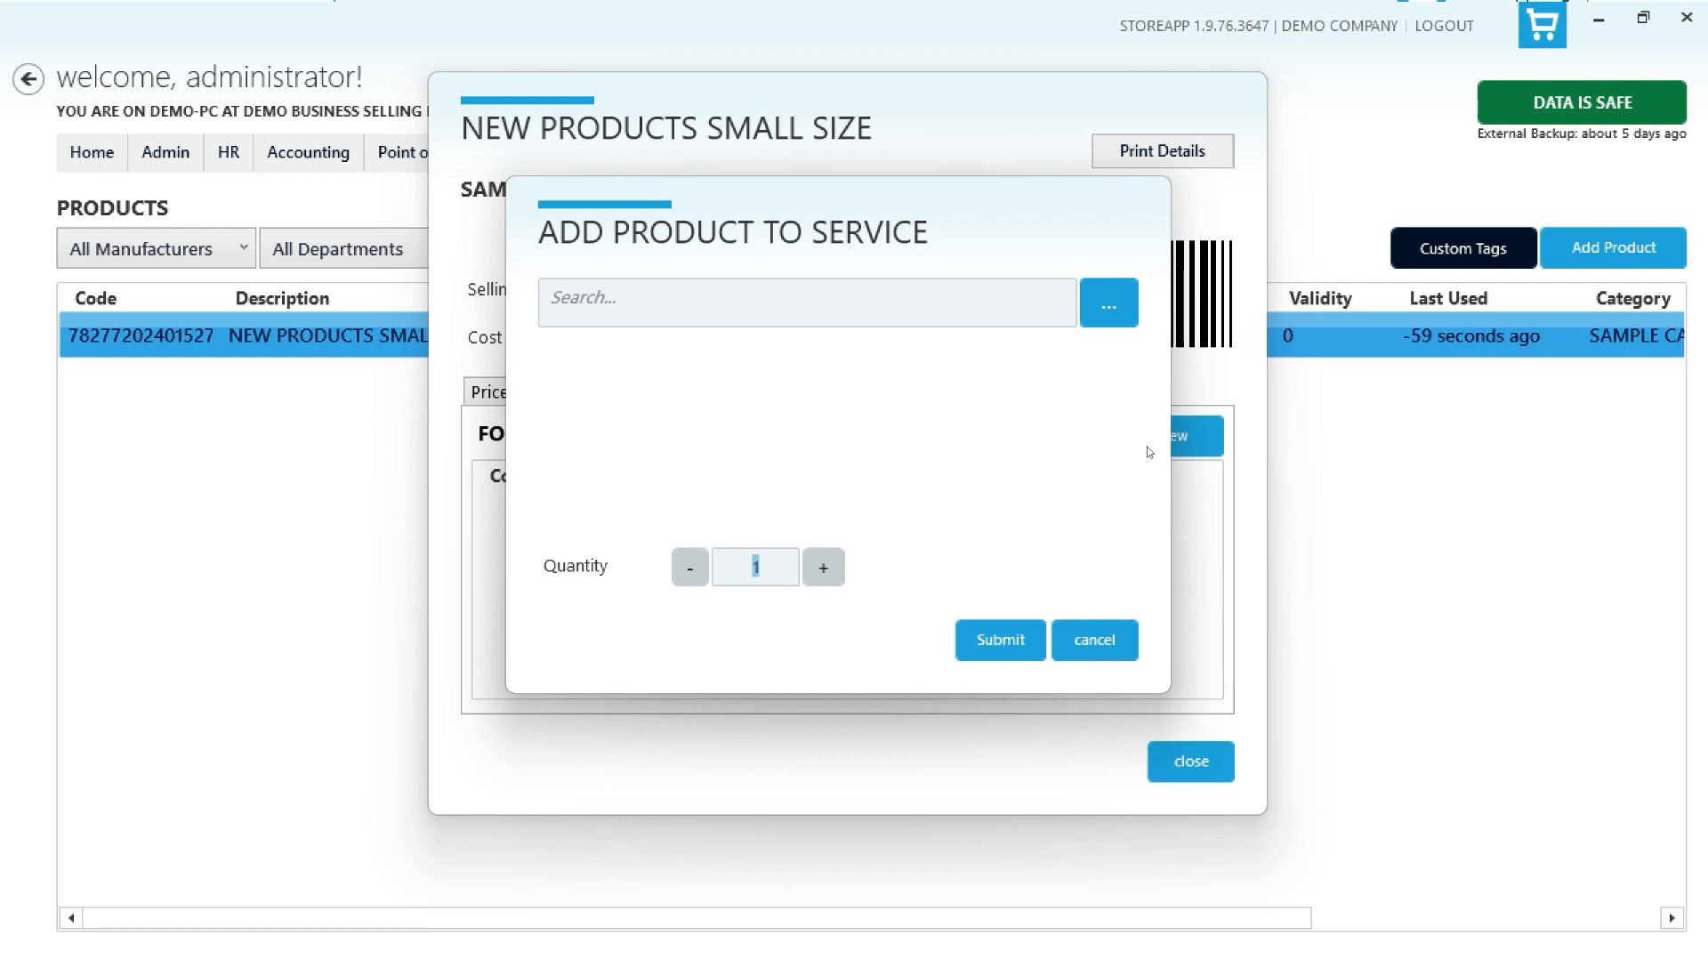
click(1092, 643)
click(1179, 755)
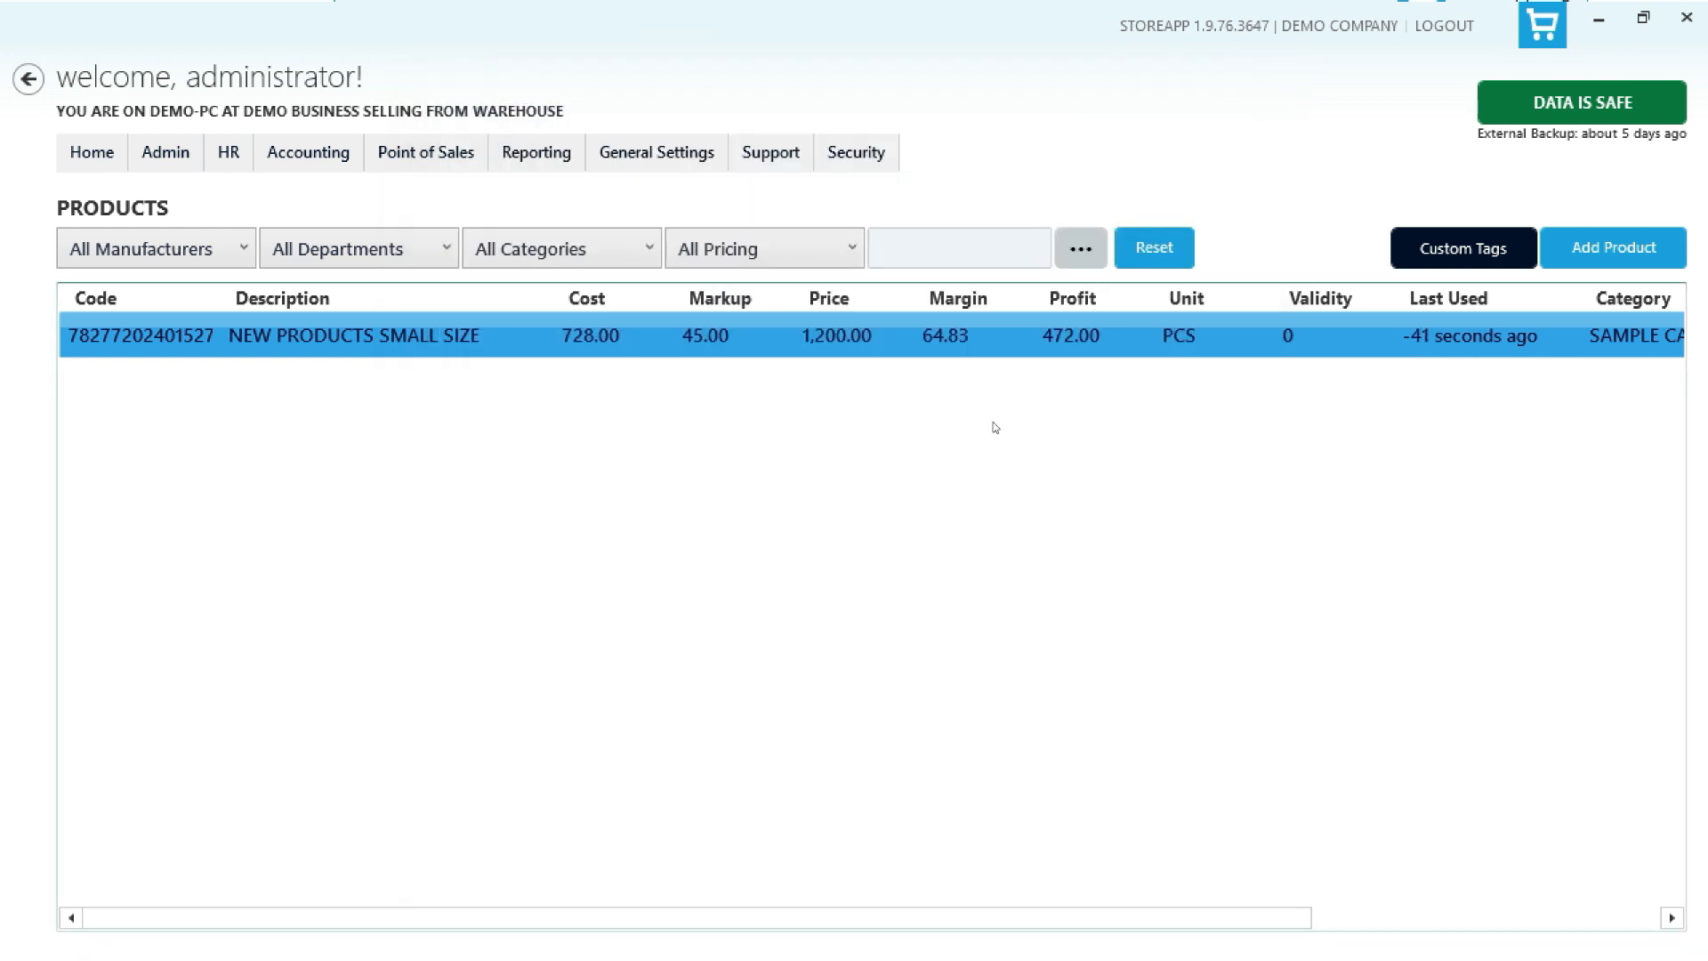
- Edit the product, appending 1 to its description and setting the re-order level to 15
right_click(909, 335)
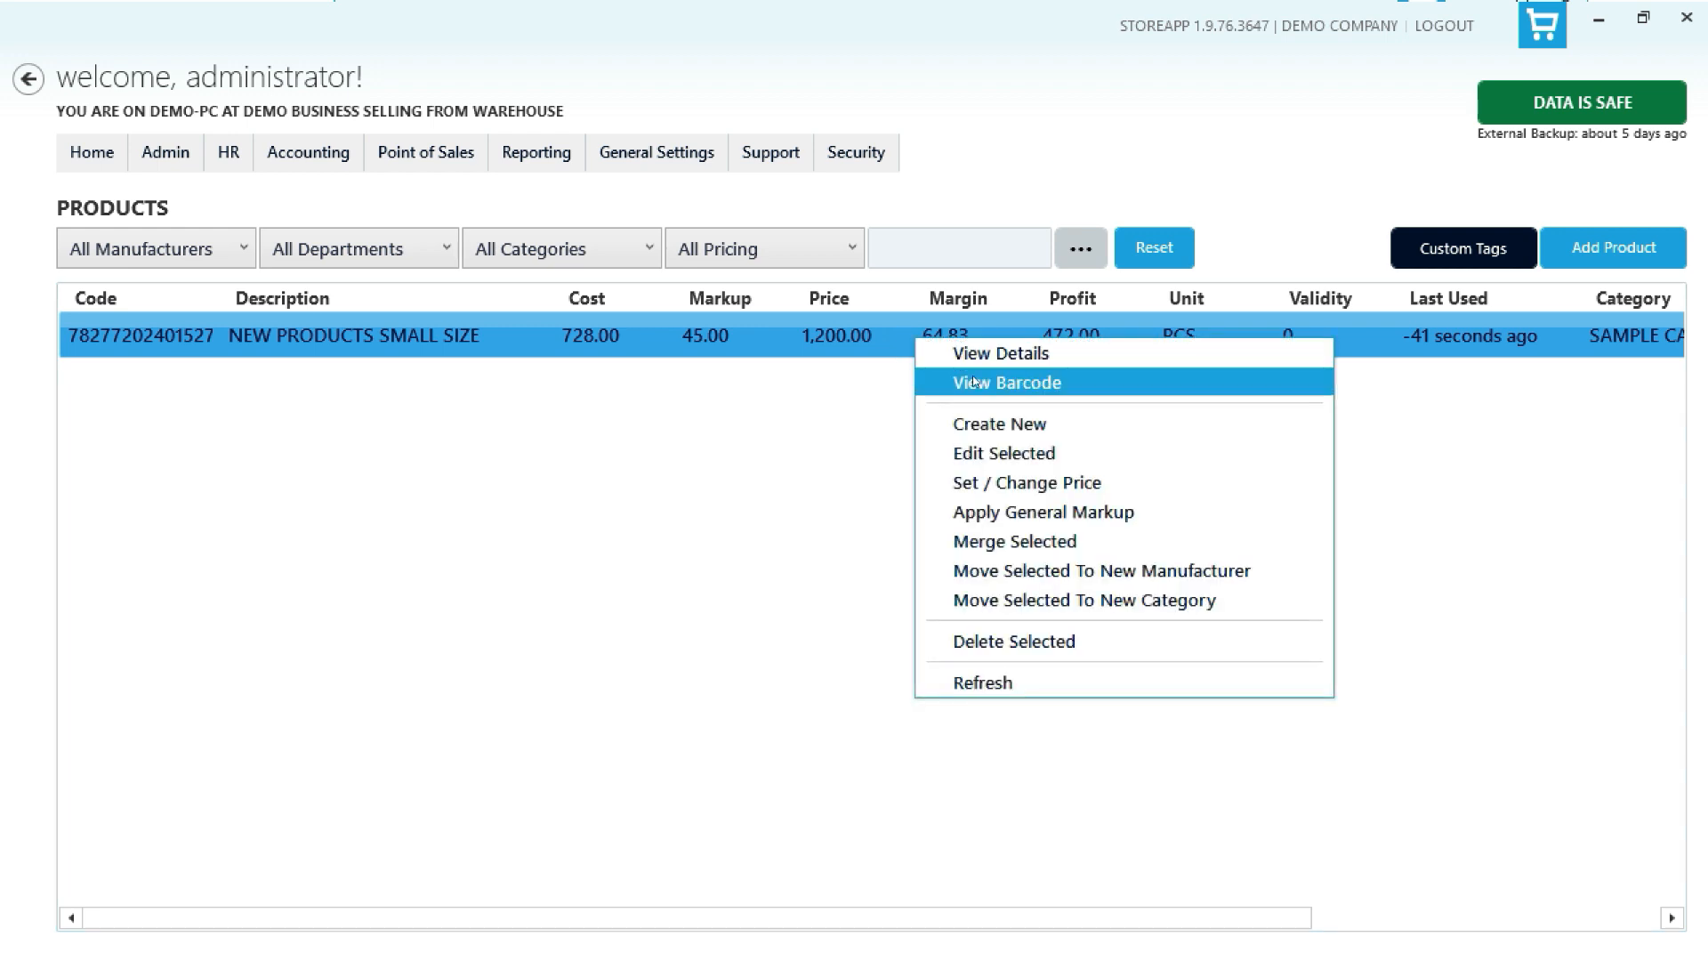
click(990, 452)
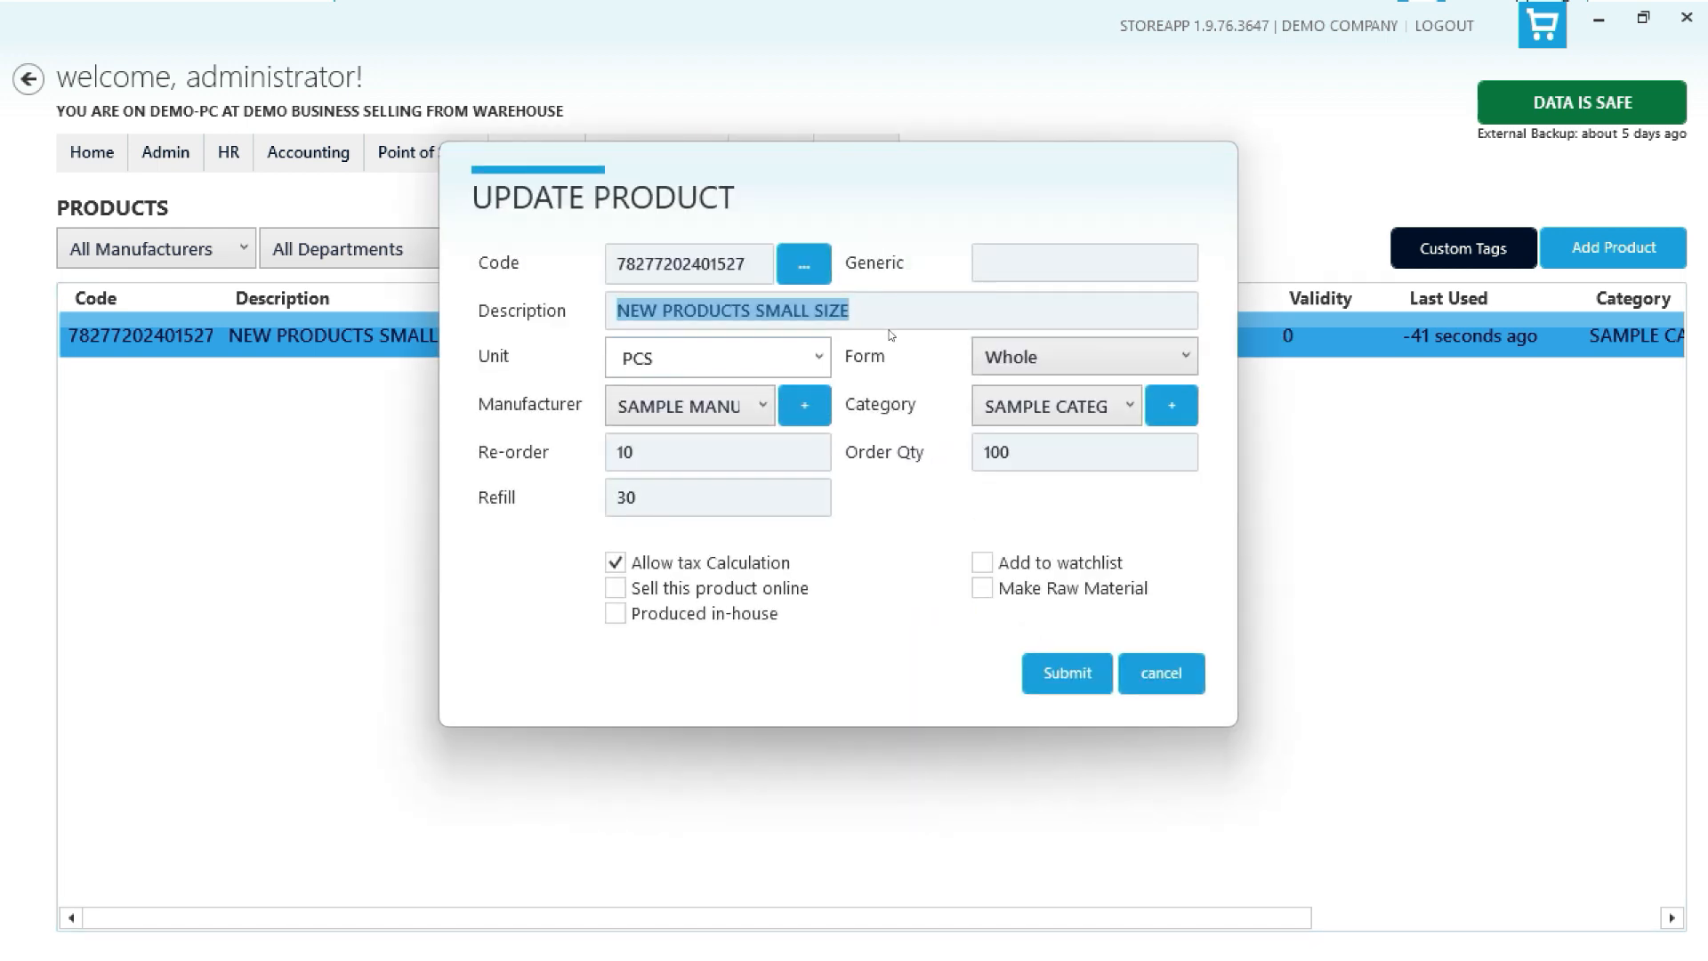
click(917, 313)
text(1)
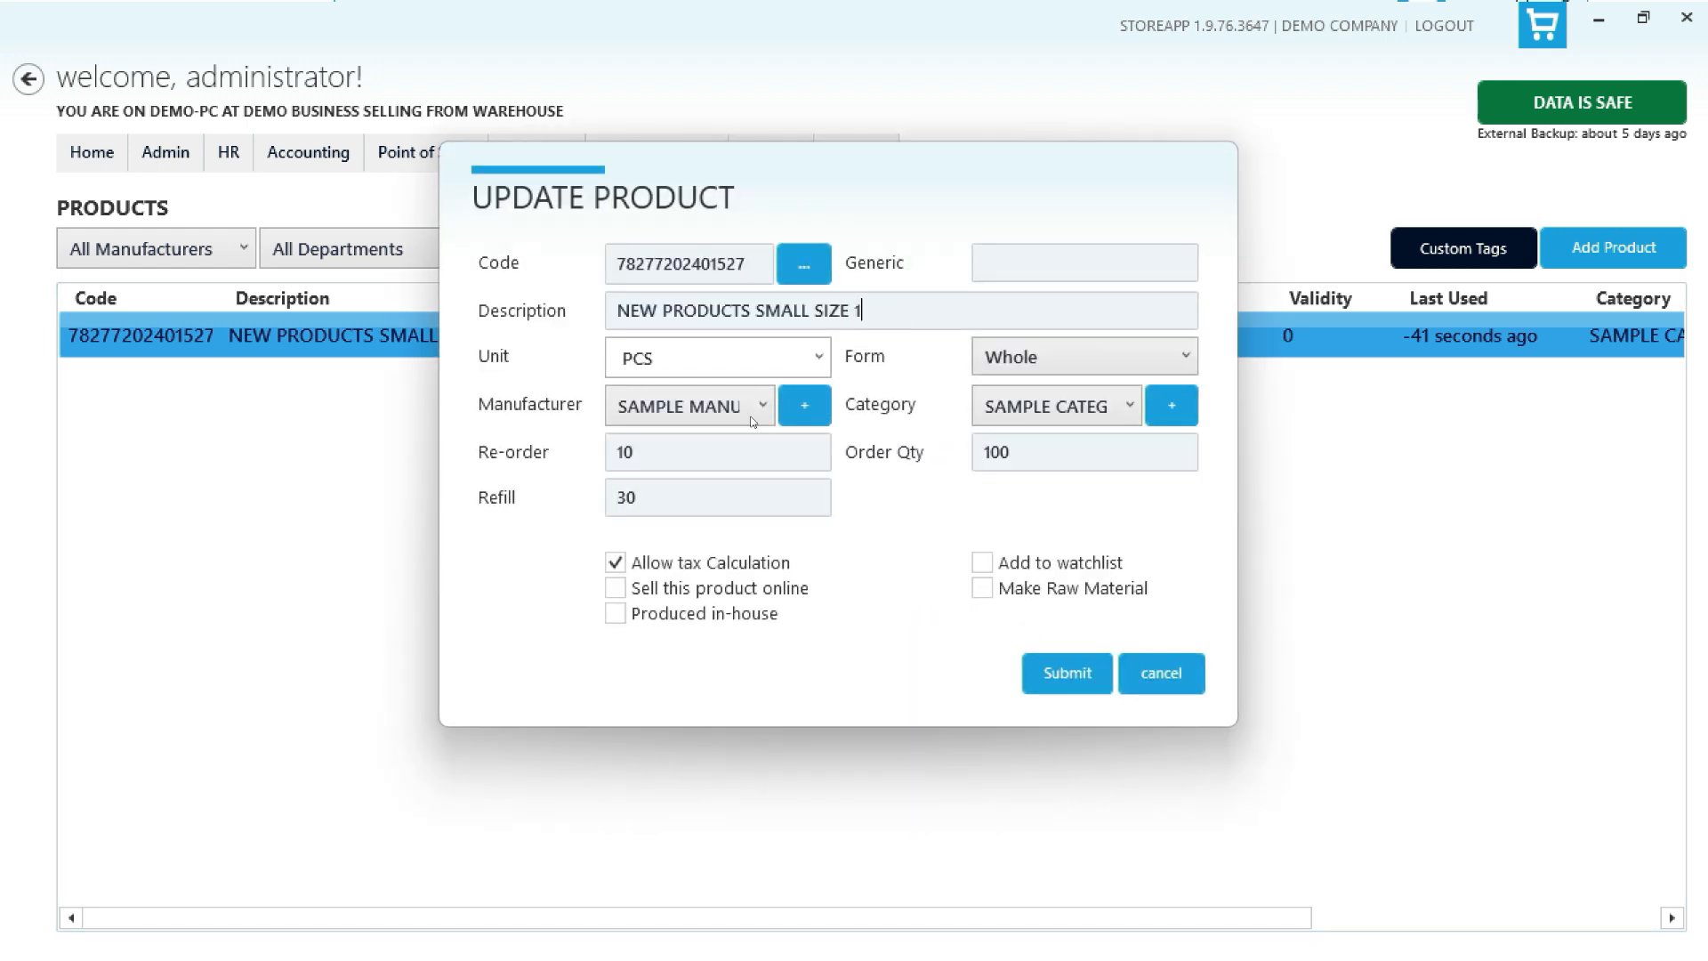
double_click(682, 452)
text(15)
click(1064, 679)
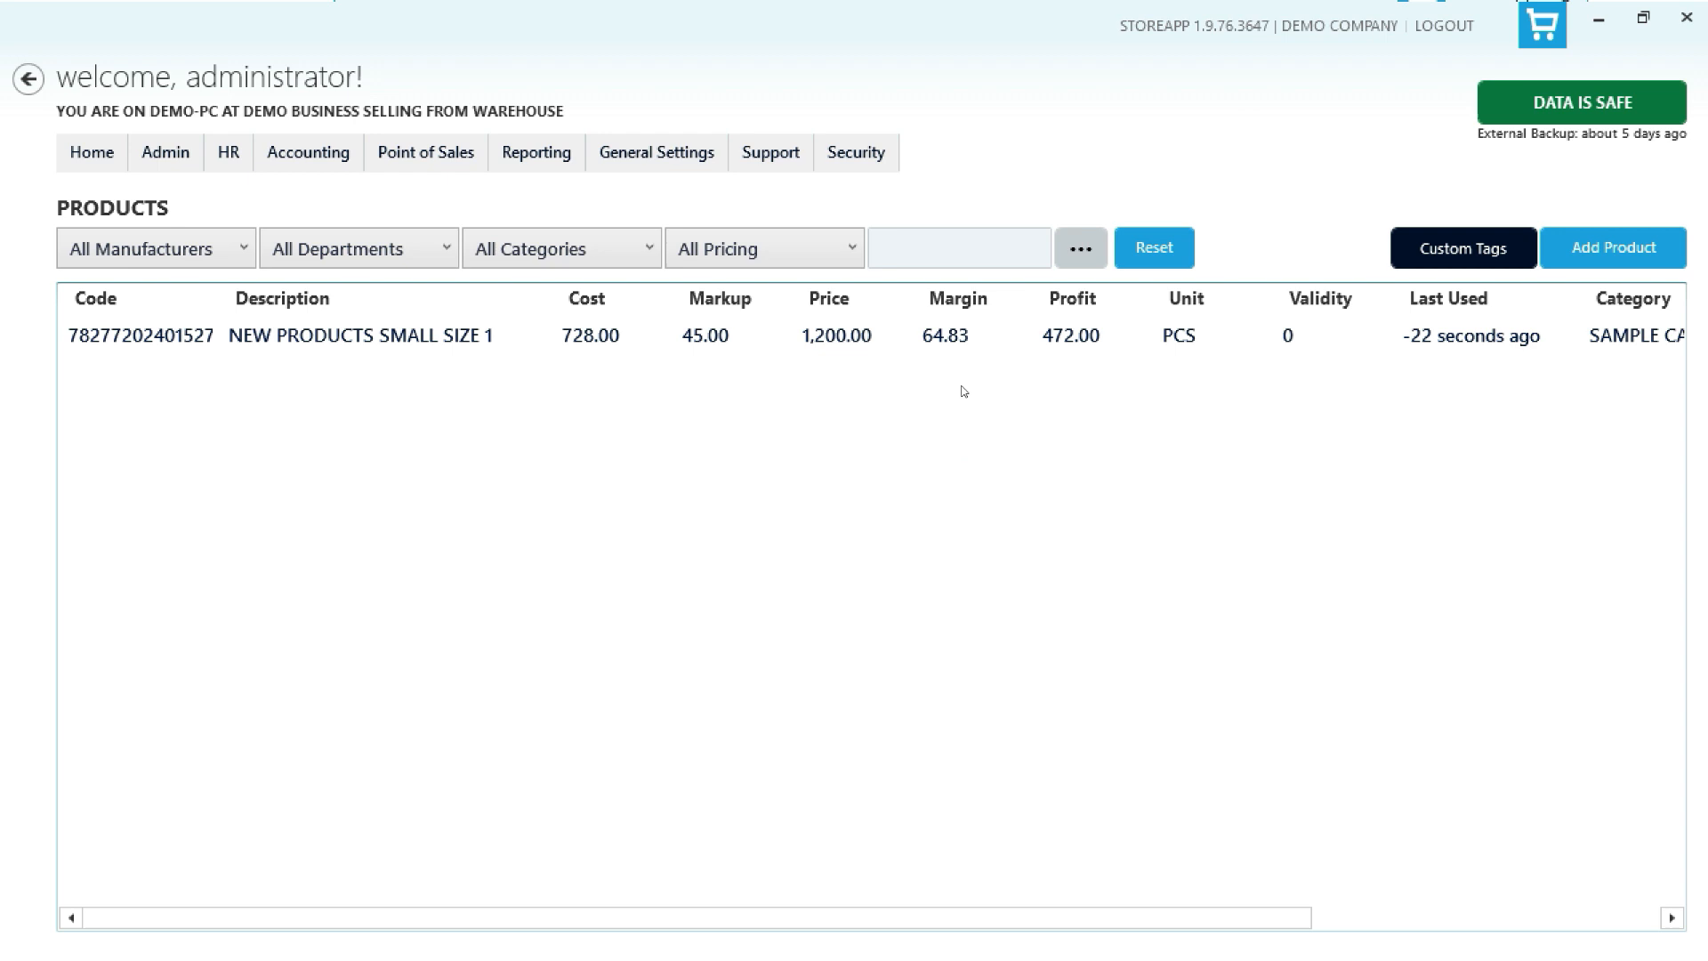
right_click(979, 341)
click(1046, 457)
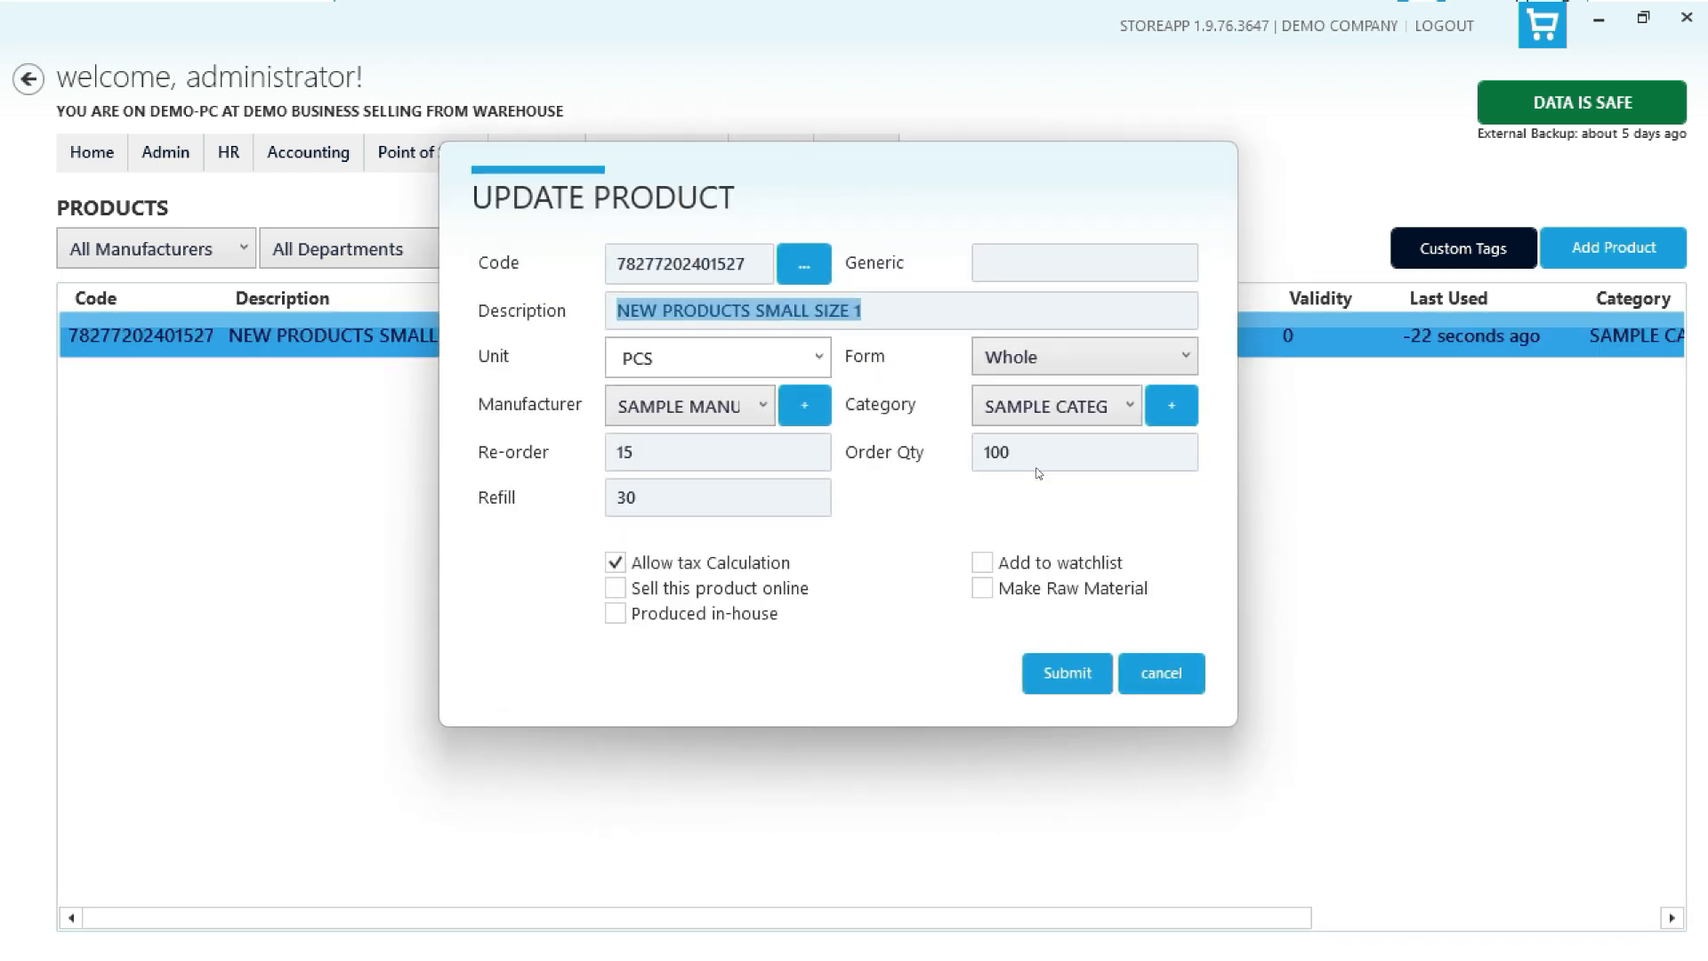
click(1135, 674)
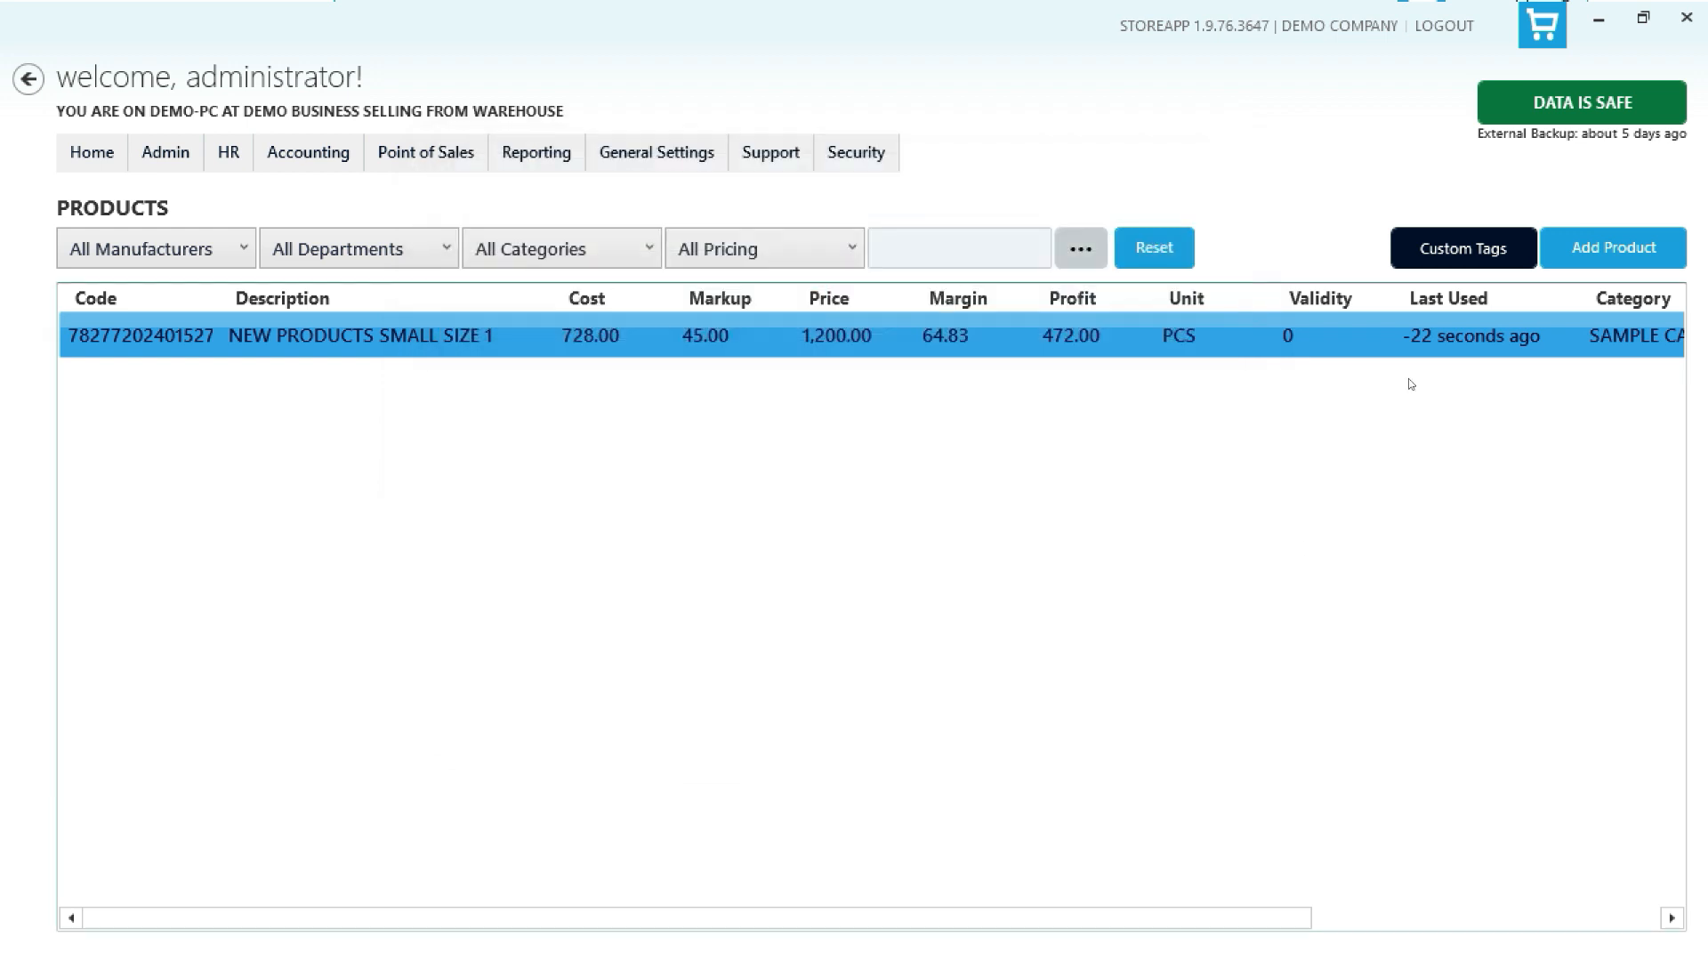
click(1557, 260)
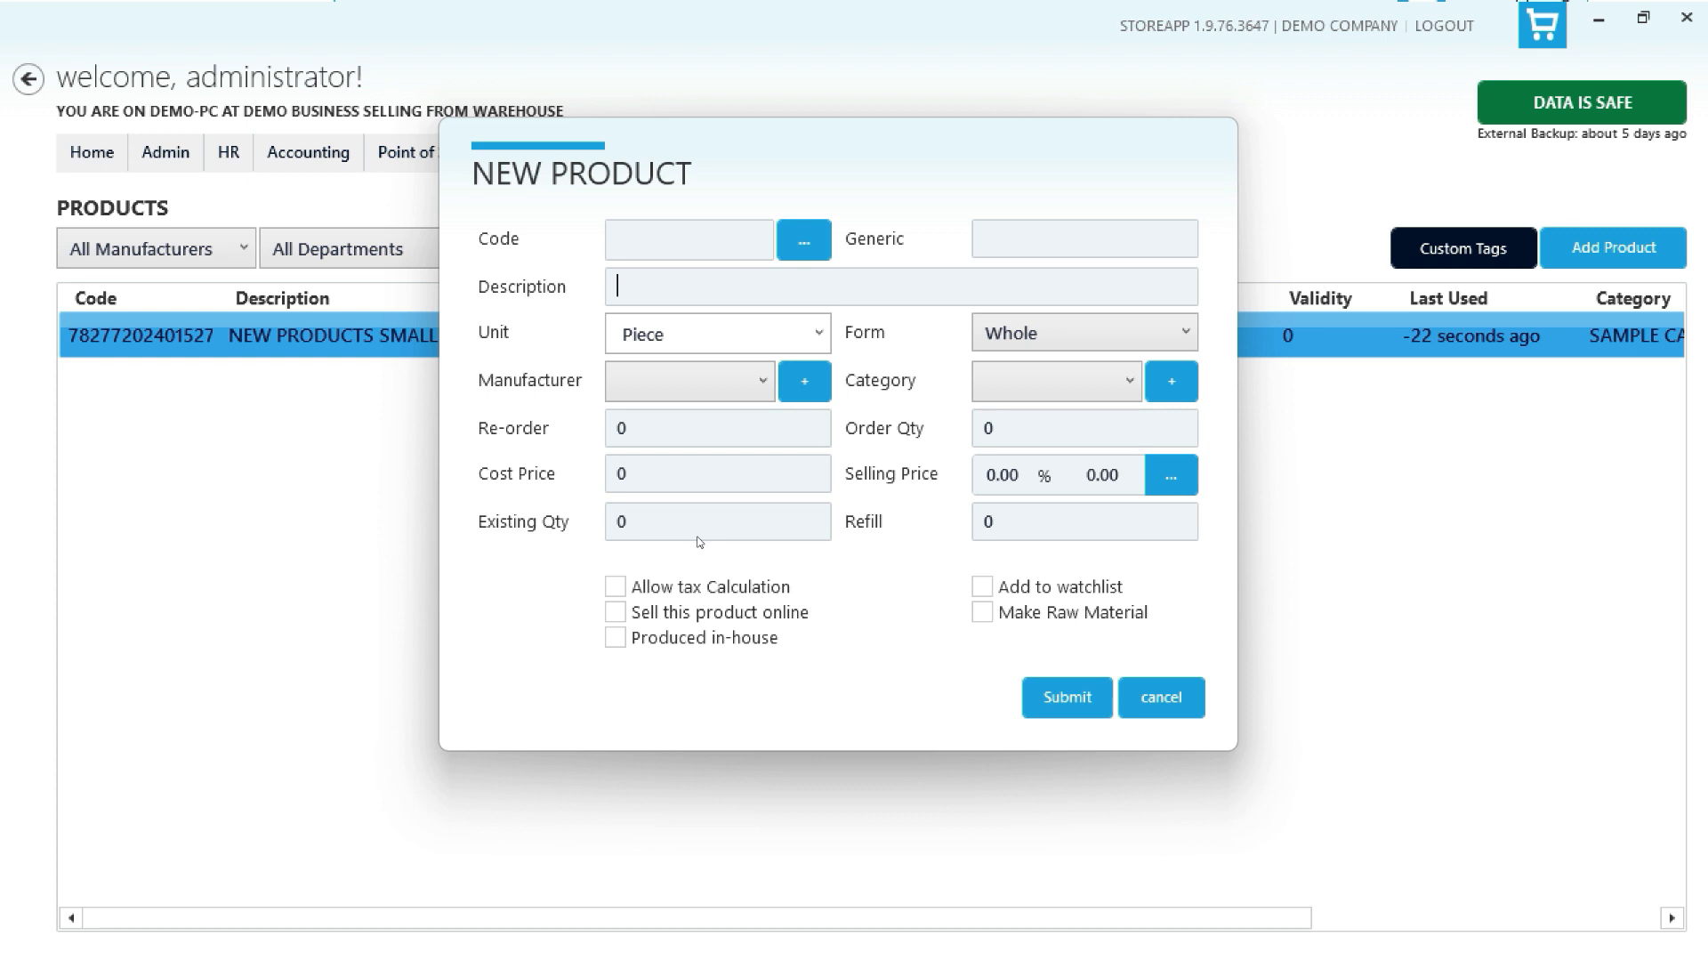
click(1161, 698)
right_click(1122, 345)
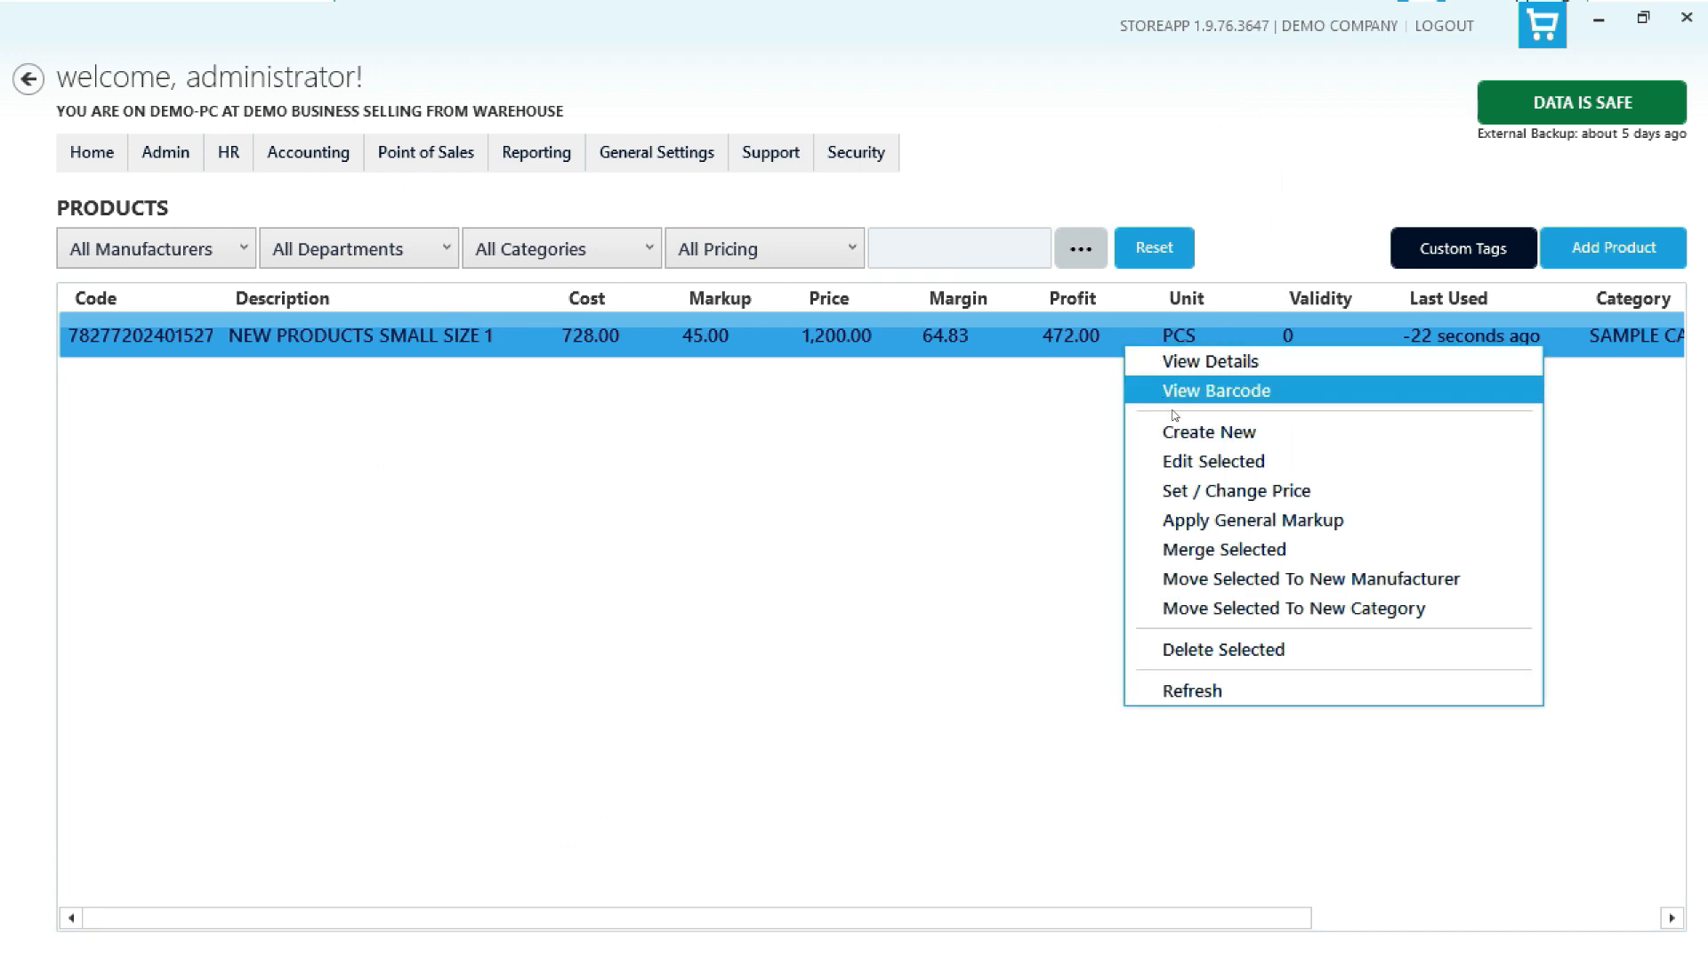
click(1192, 461)
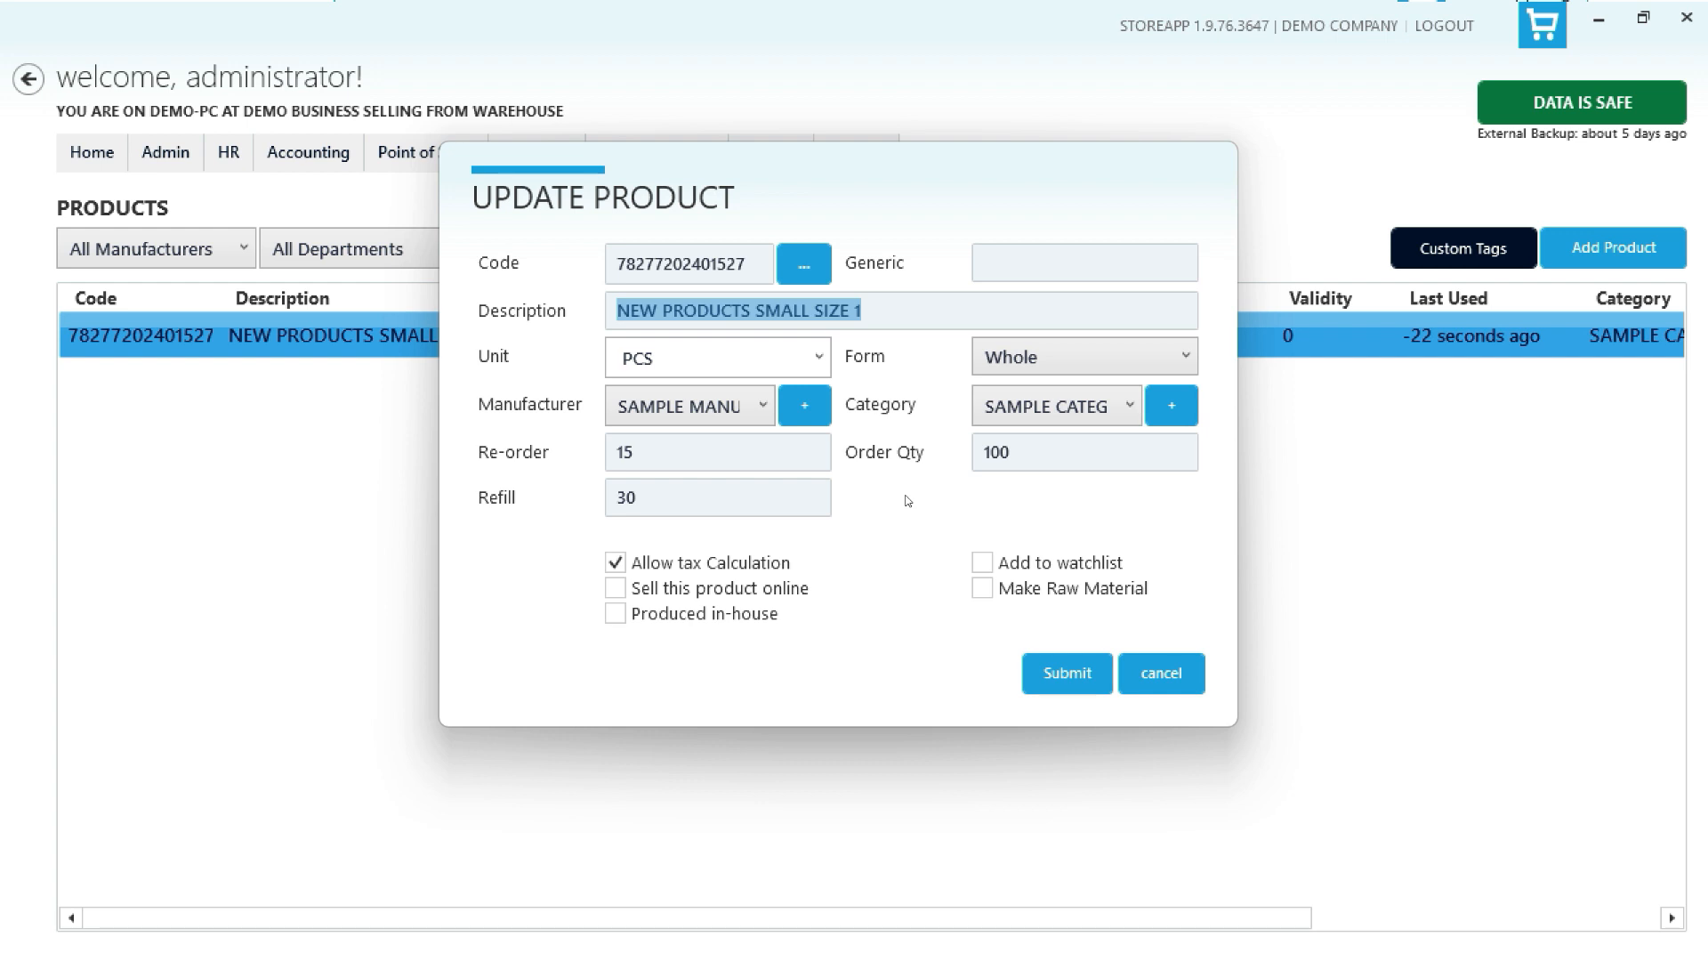
click(1160, 673)
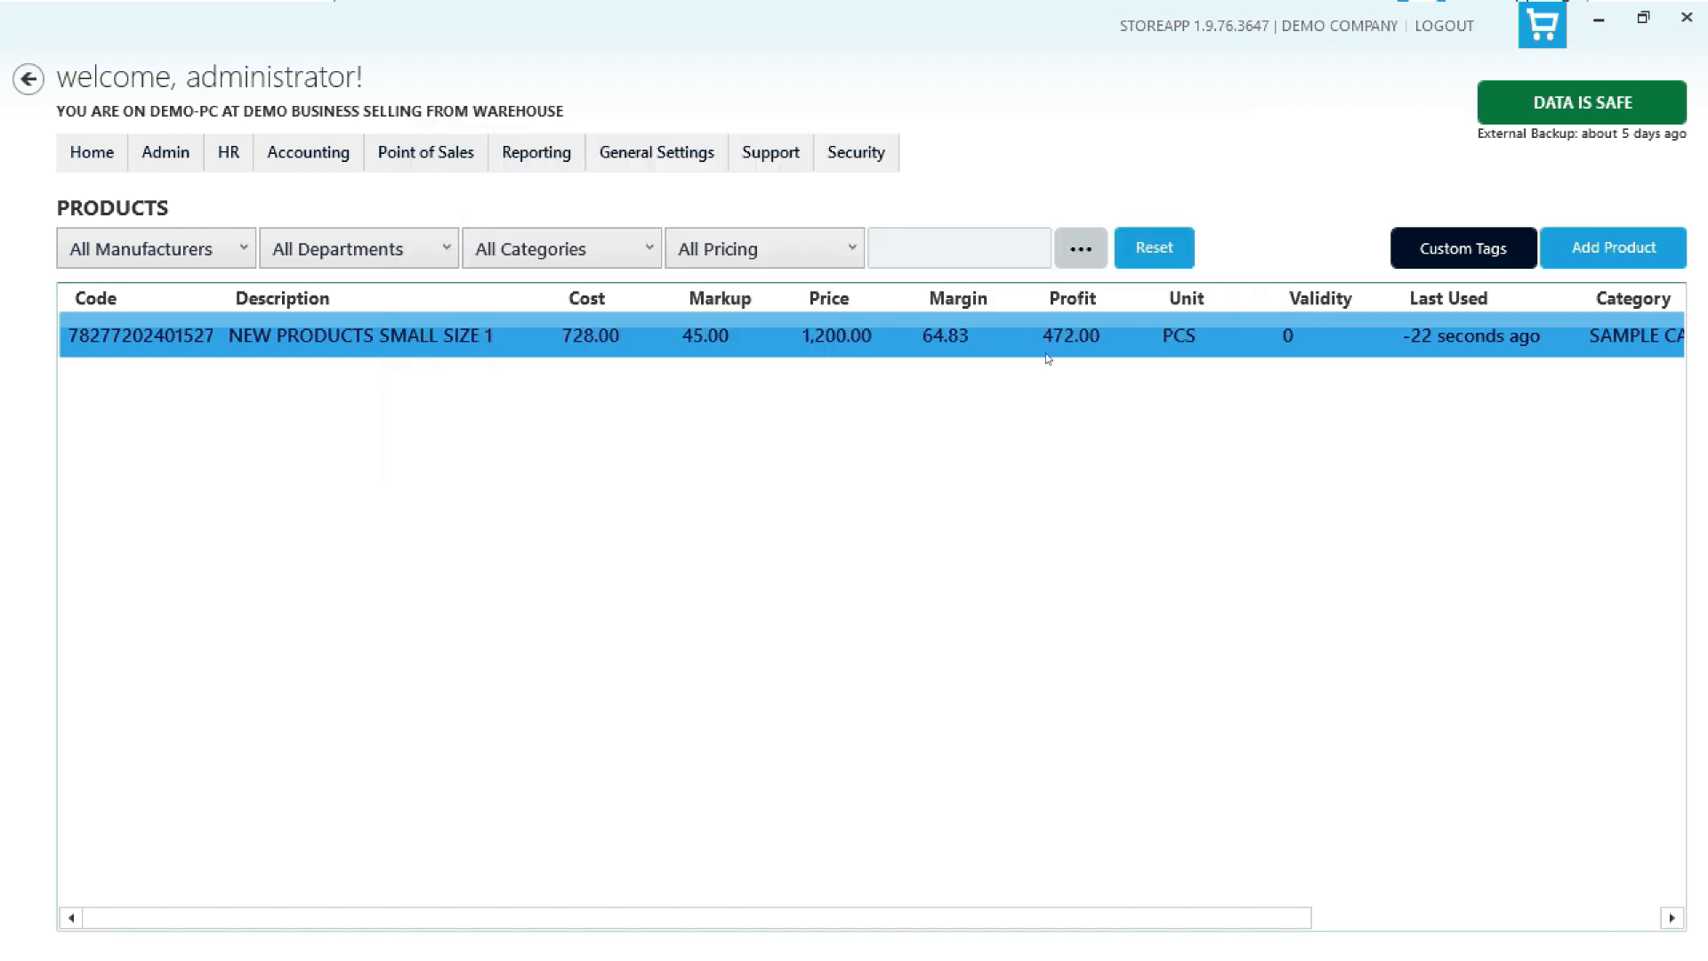
- Open the product's price change dialog and close it without changes
right_click(985, 338)
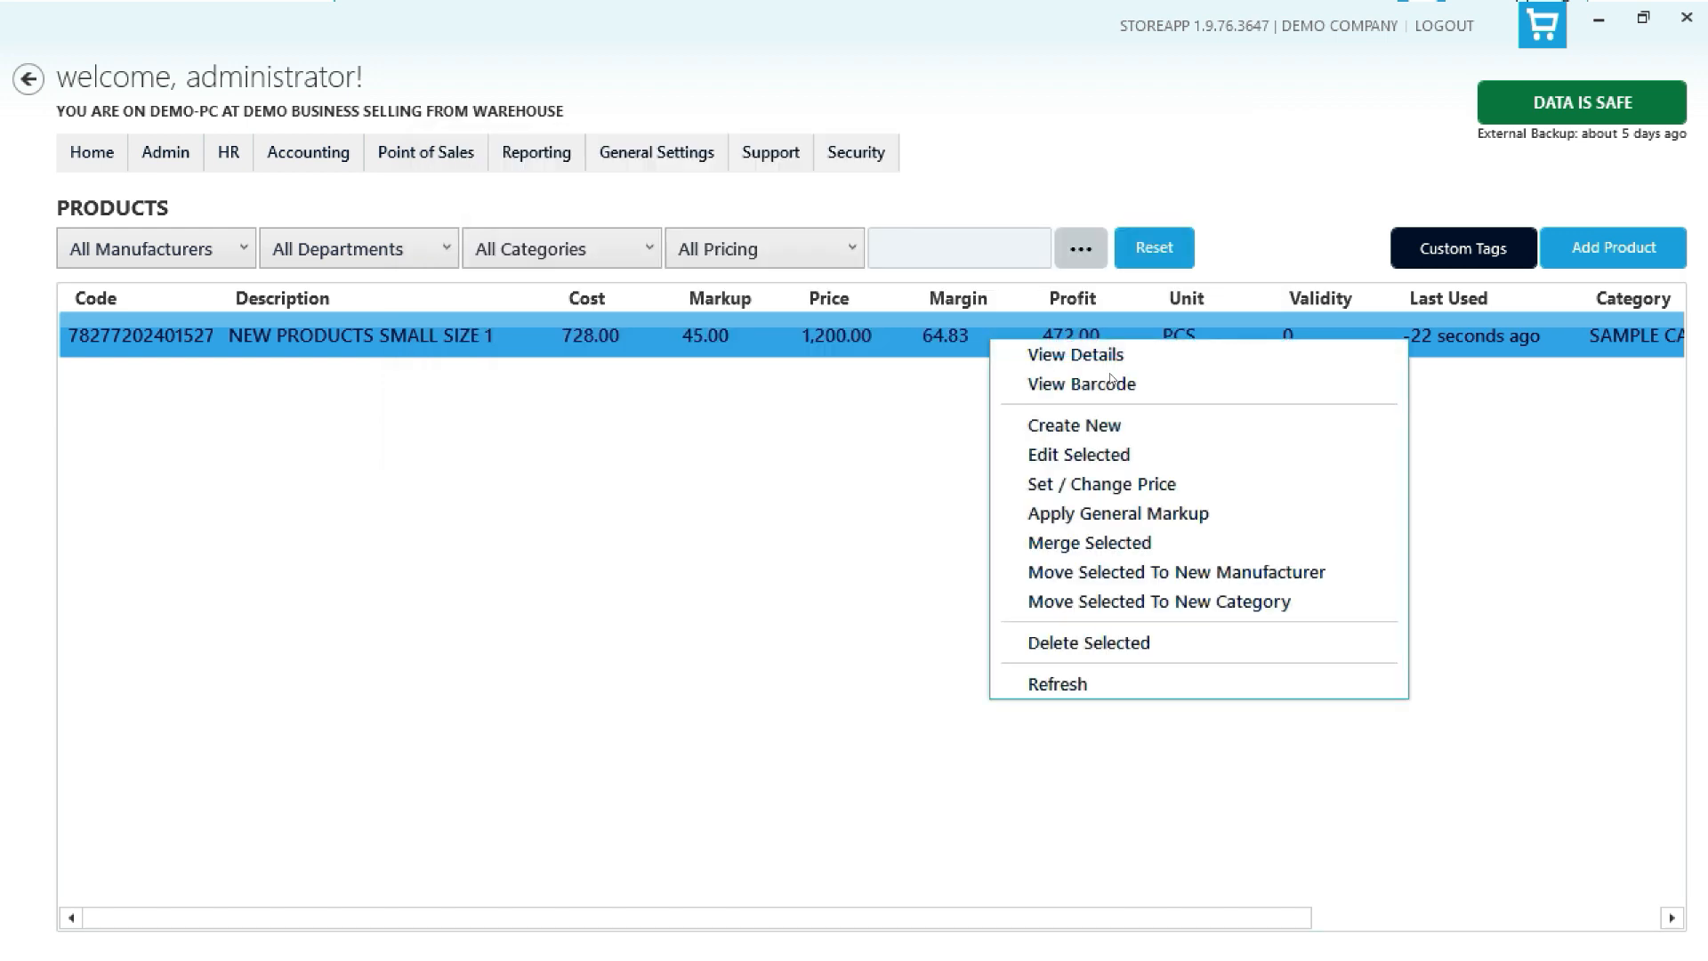
click(1133, 492)
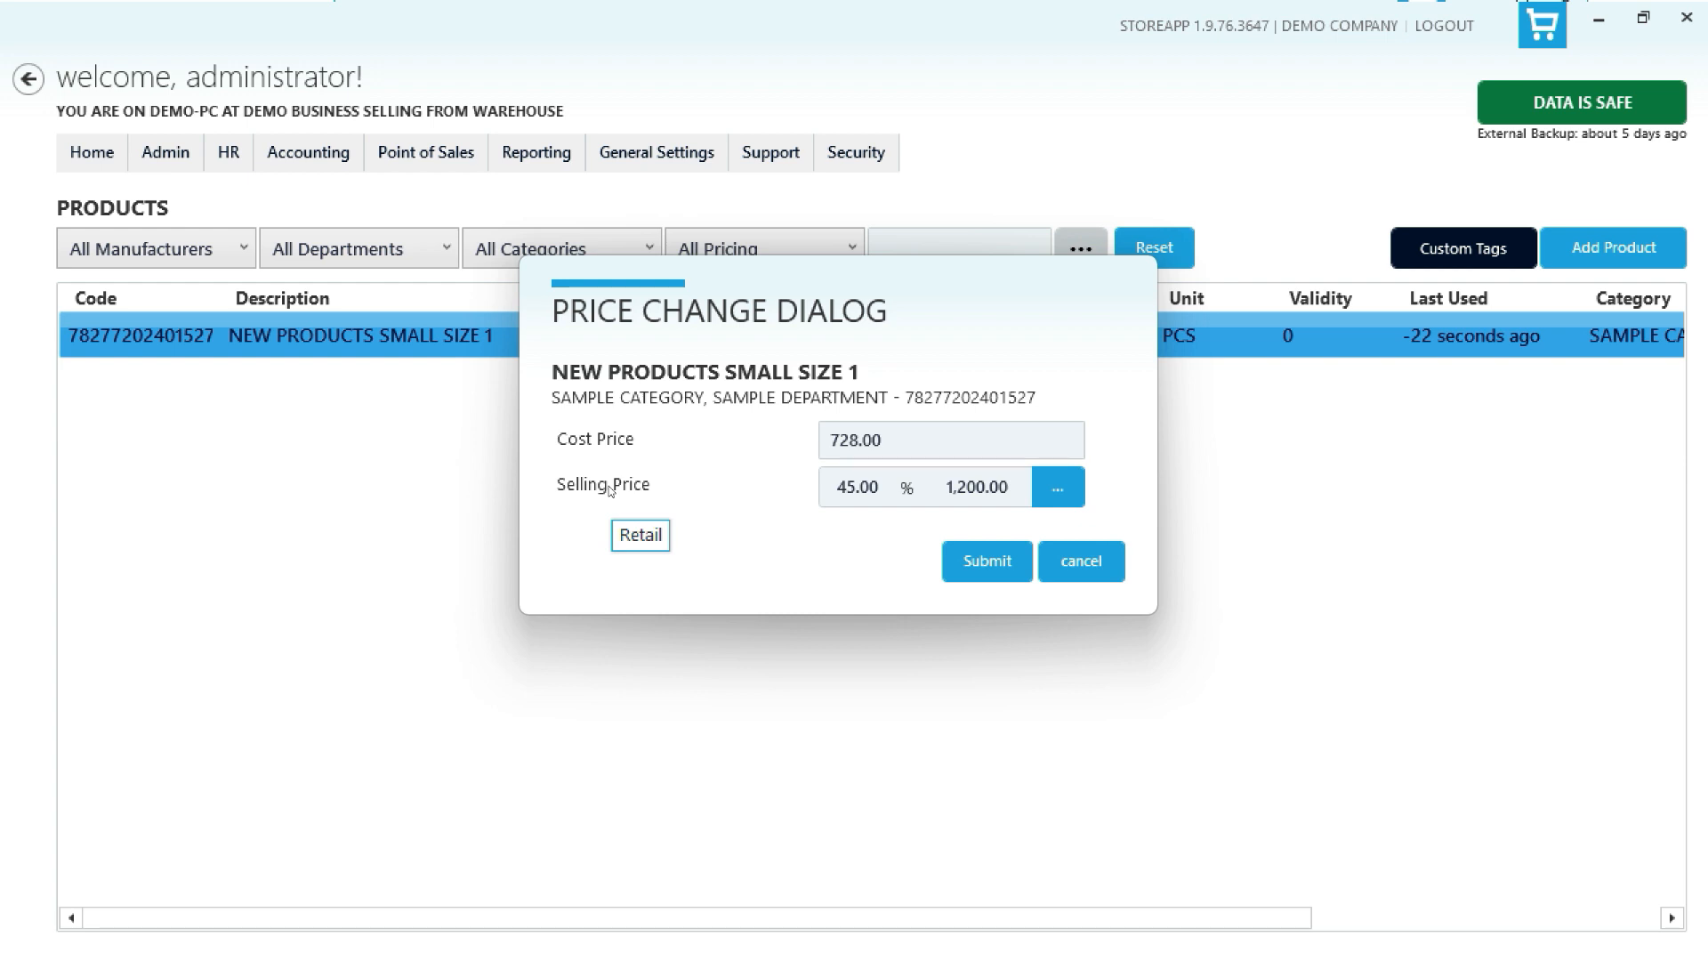
click(1086, 568)
- Open the product's details and view its Price Levels tab
right_click(1071, 334)
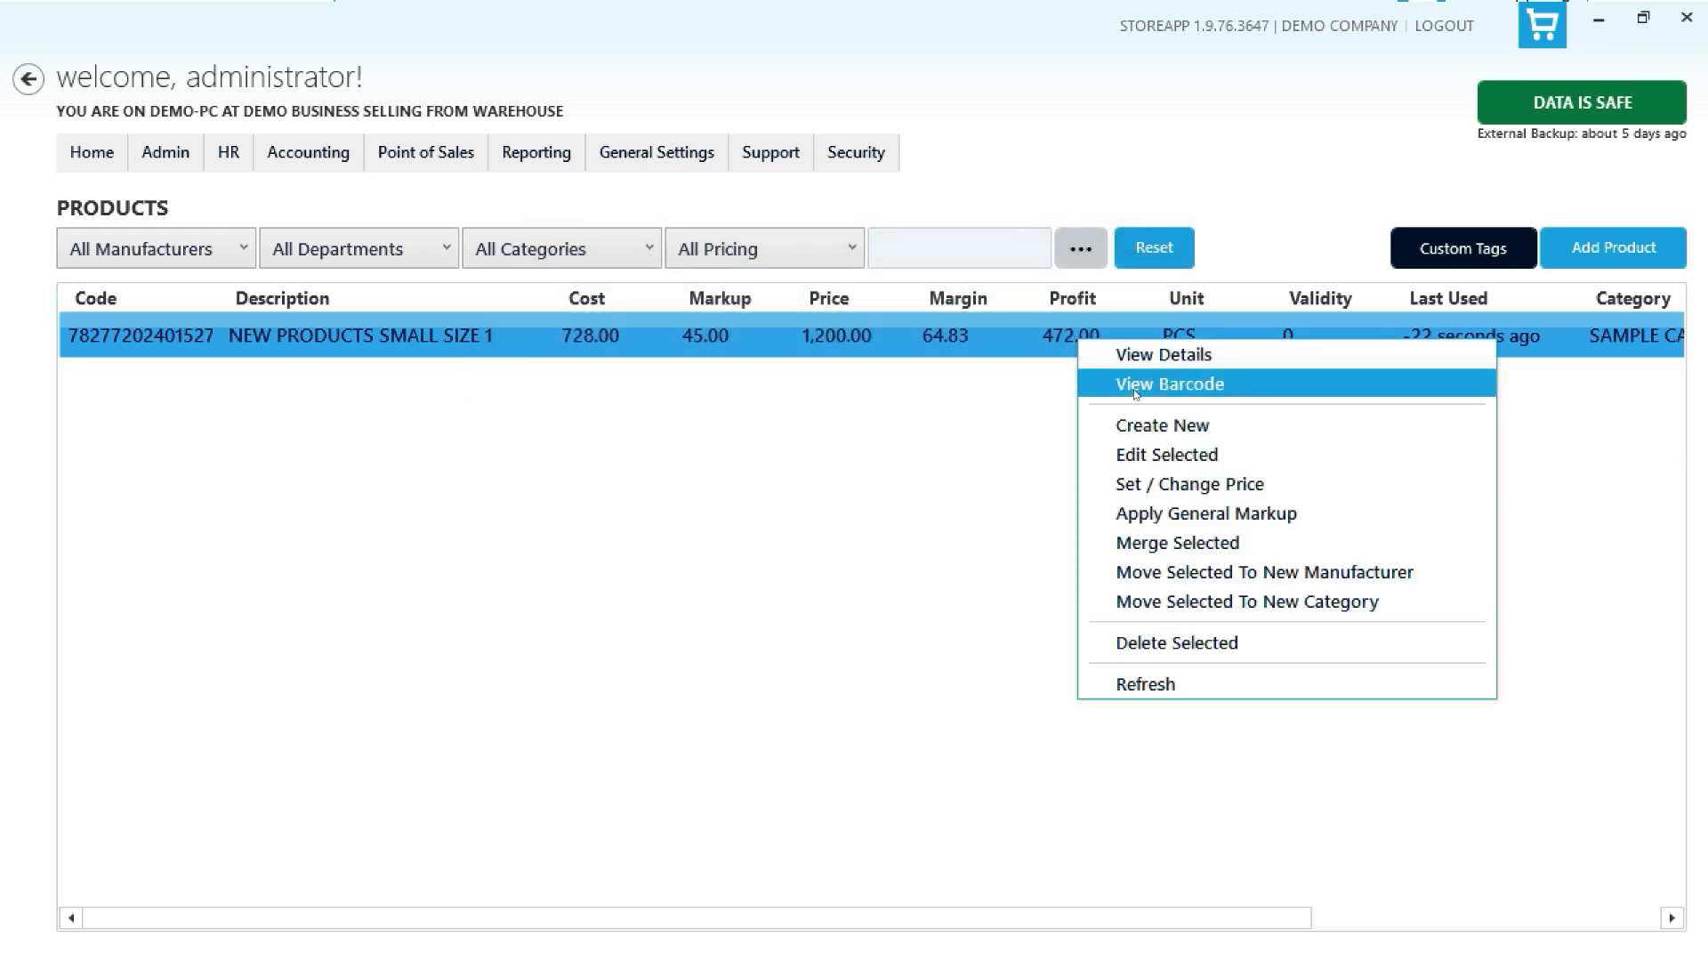
click(1197, 360)
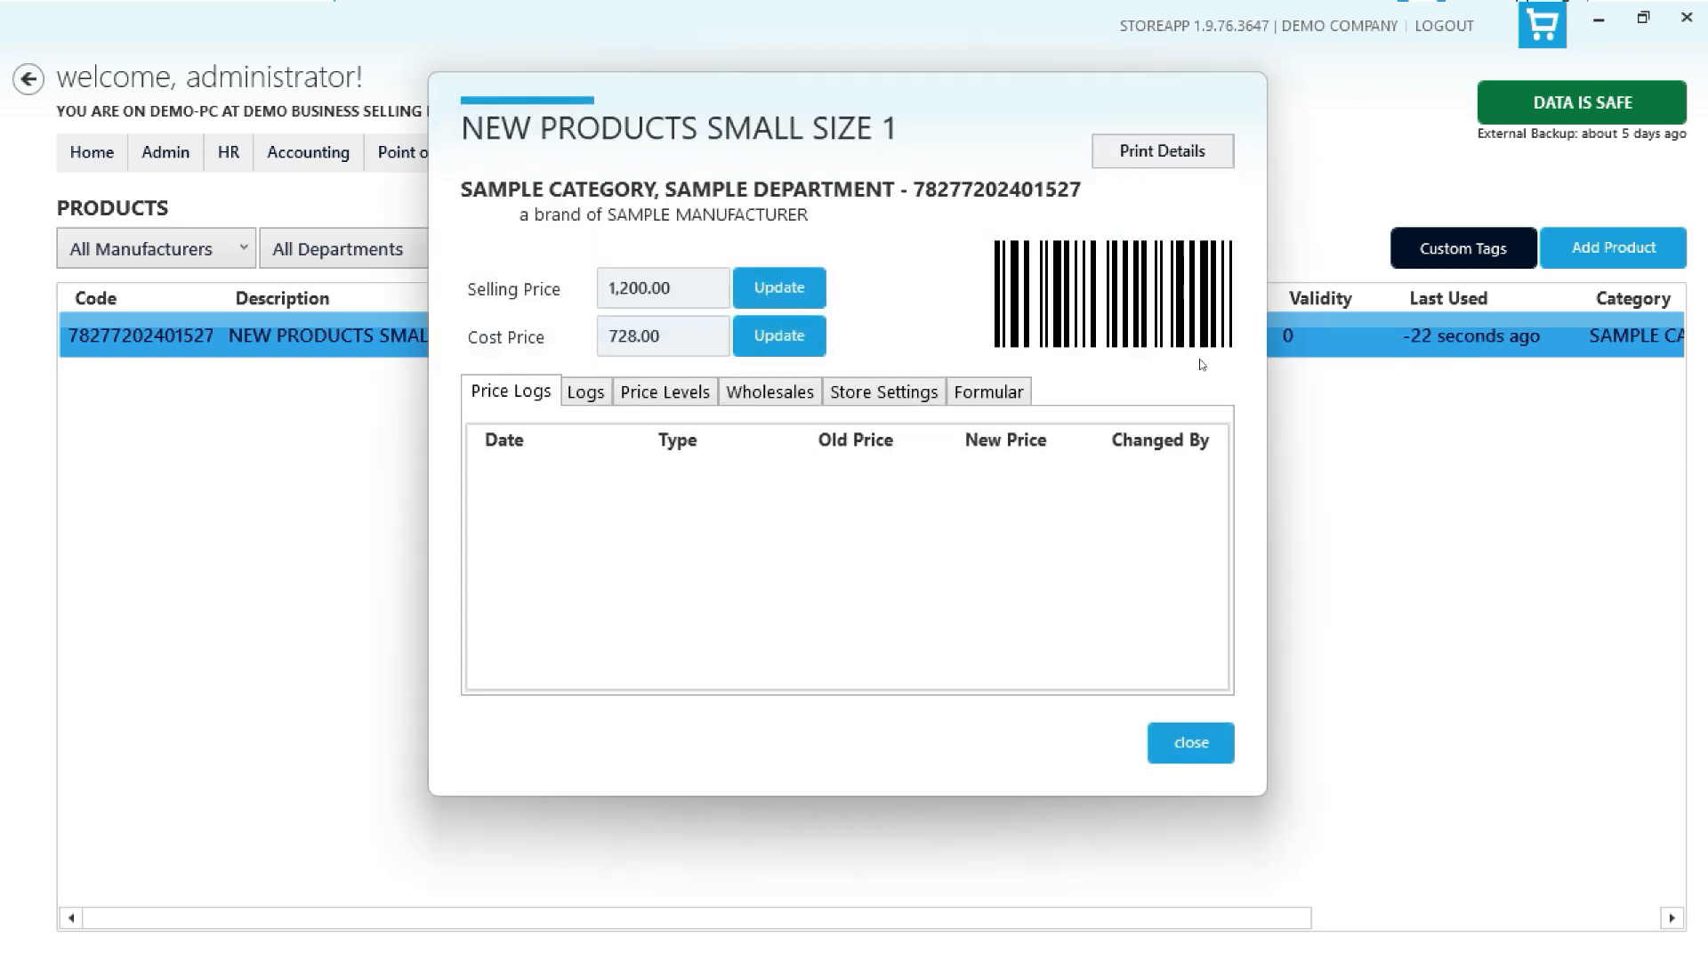
click(664, 394)
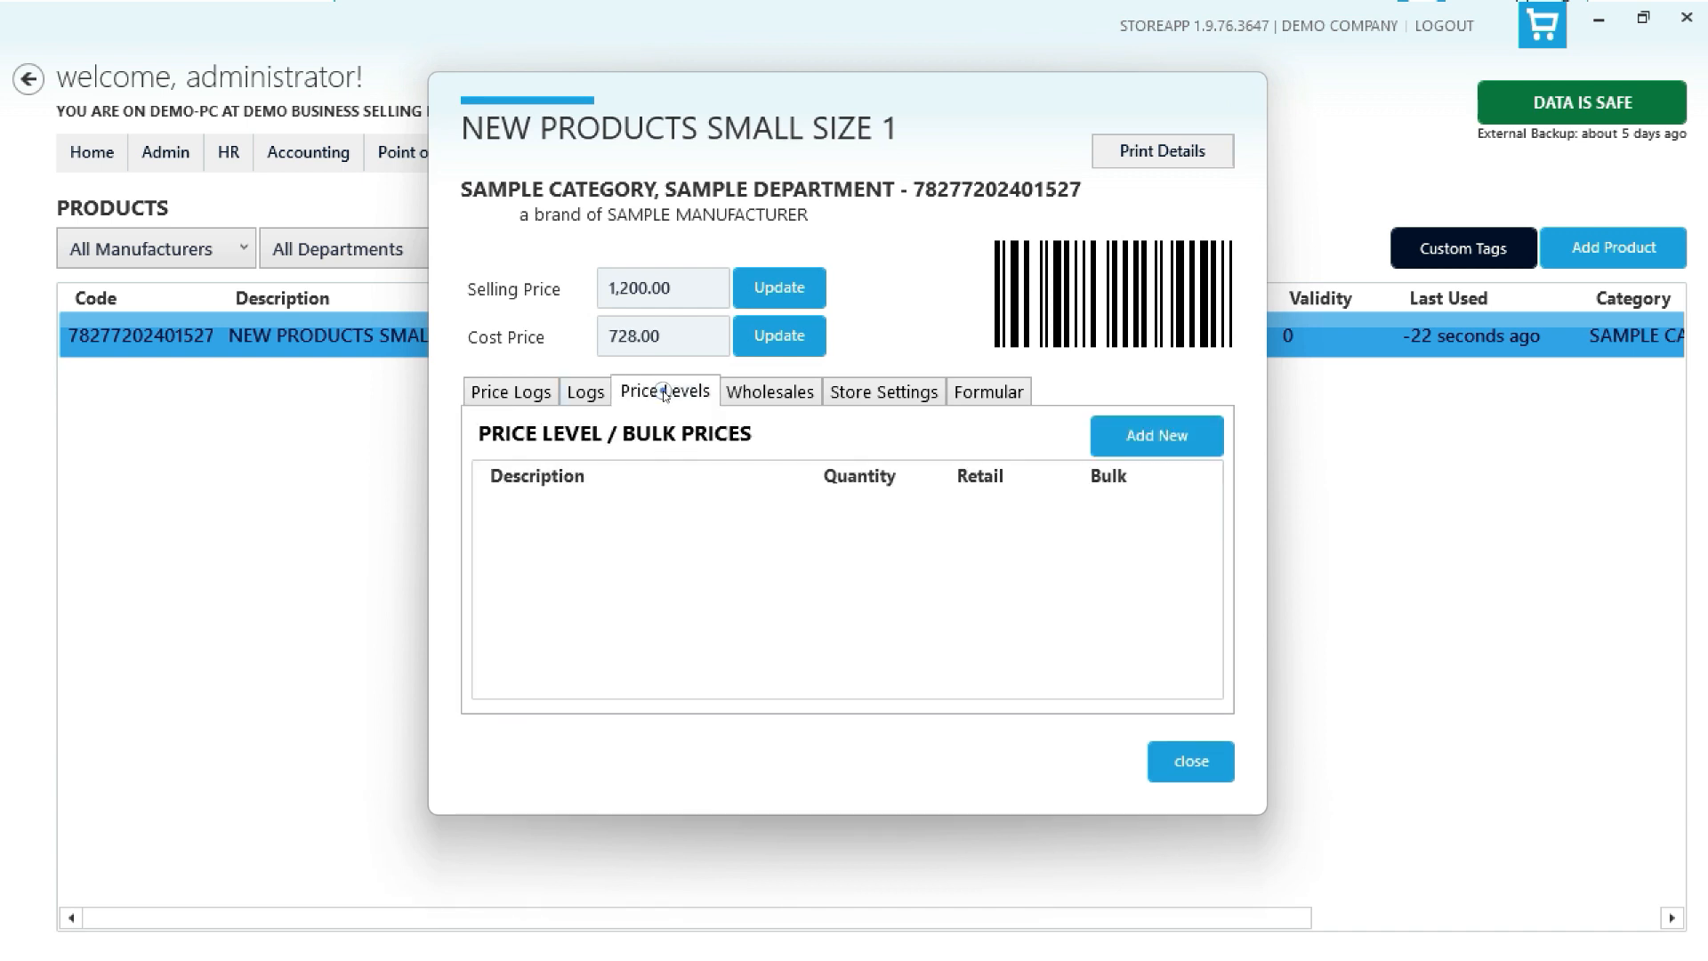
- Add a price level described as DOZEN with quantity 12 and a single price of 1150
click(1114, 441)
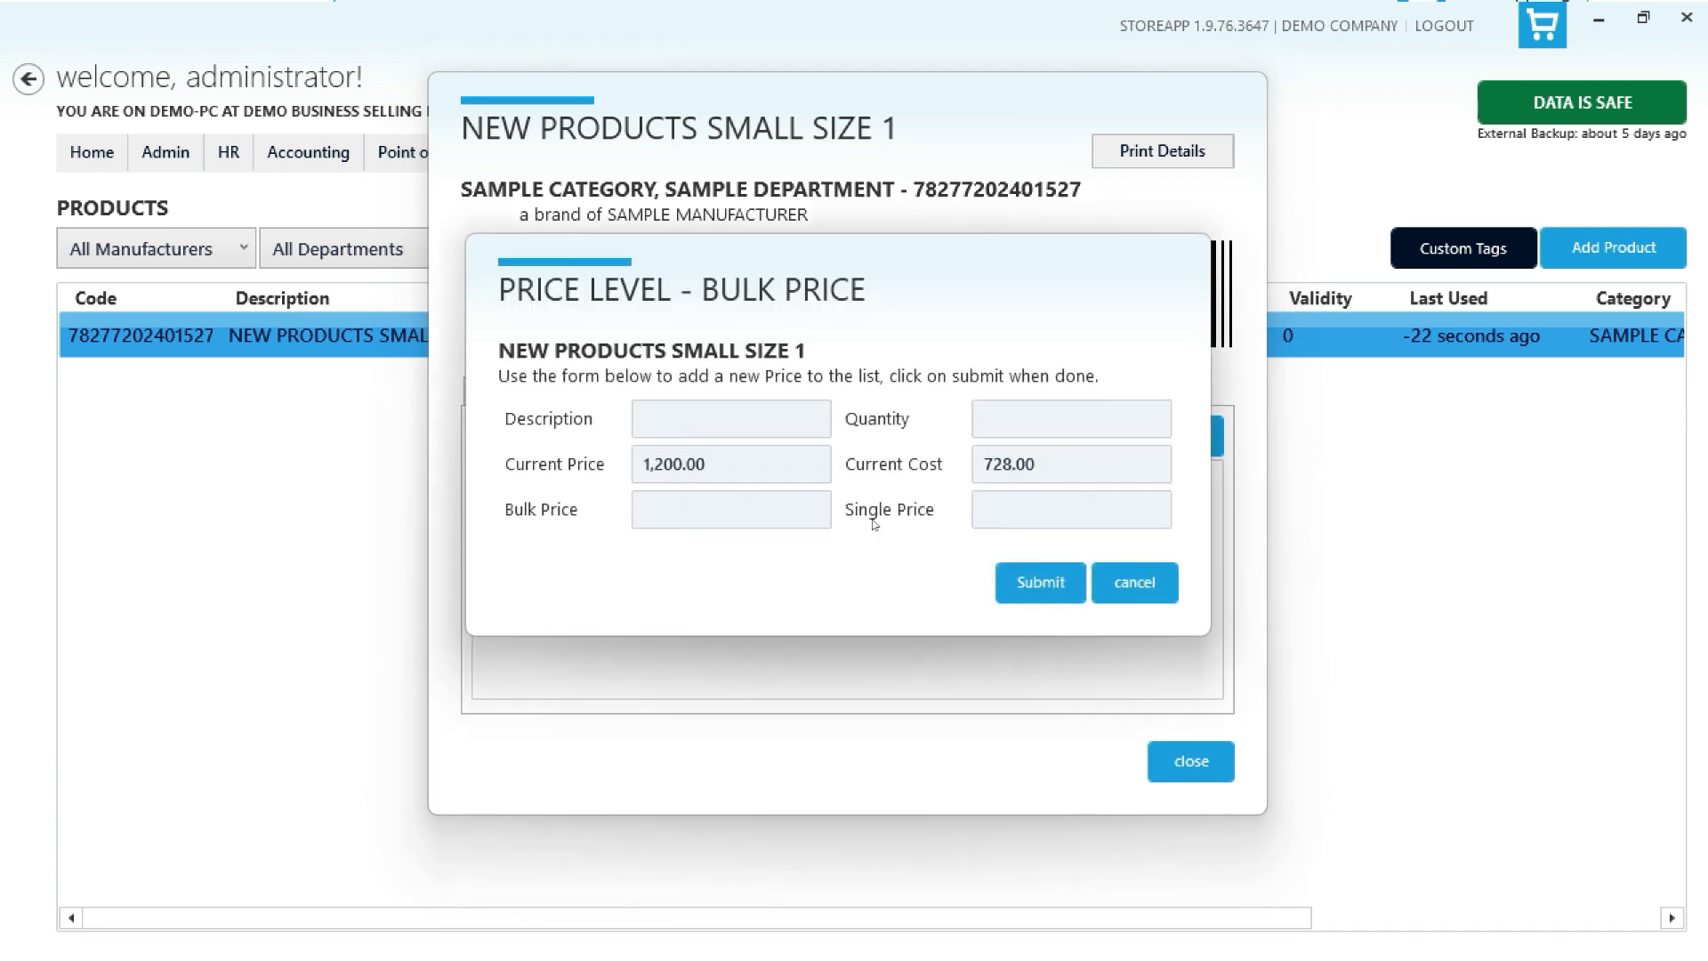
text(DOZEN)
key(Tab)
text(12)
click(1017, 508)
text(1150)
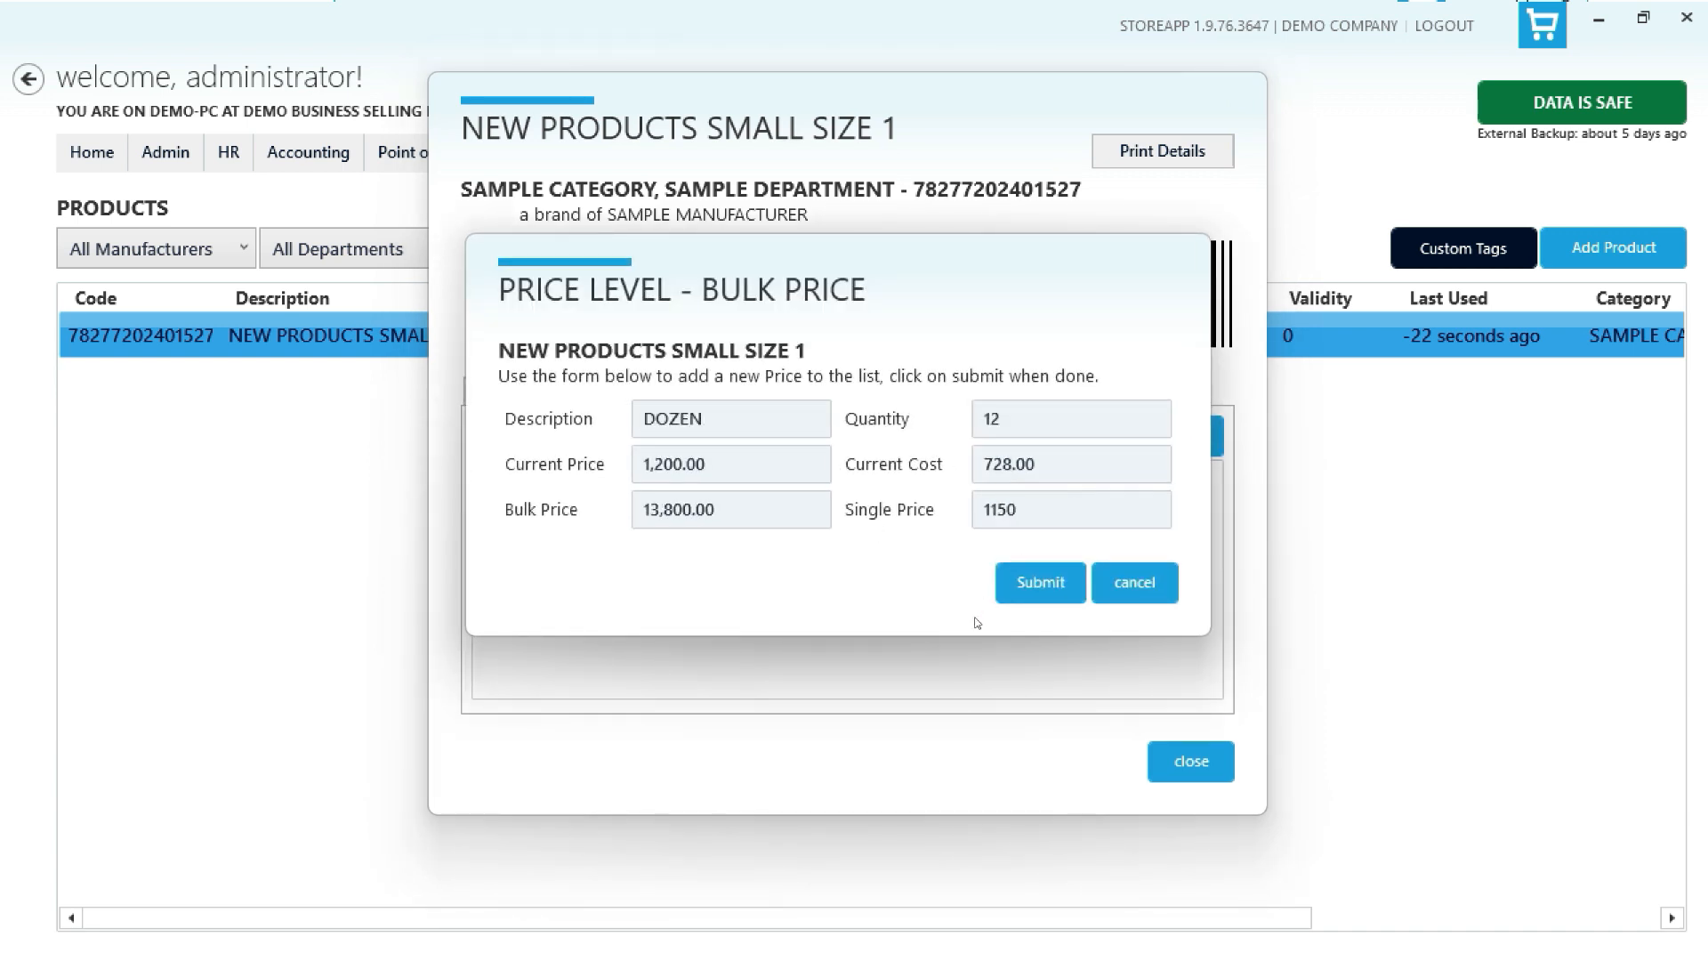
click(1037, 582)
- Add a wholesale item with a generated code, quantity 12, description DOZEN WS and single price 1100, then close the product details
click(758, 388)
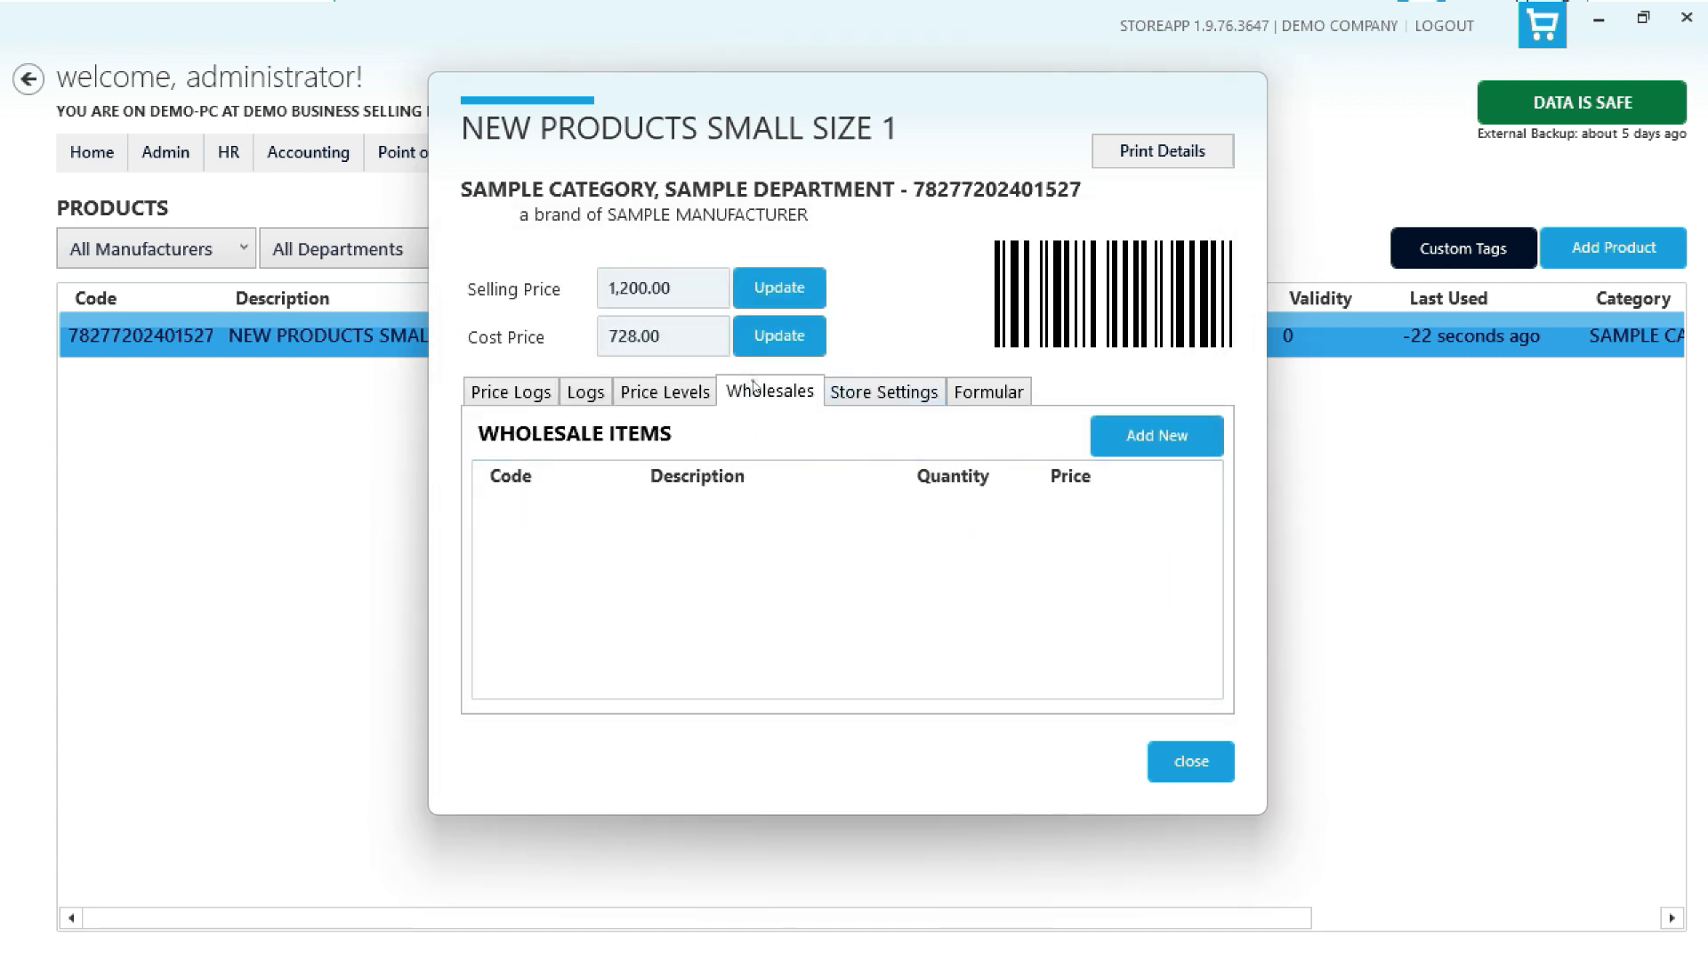
click(1145, 433)
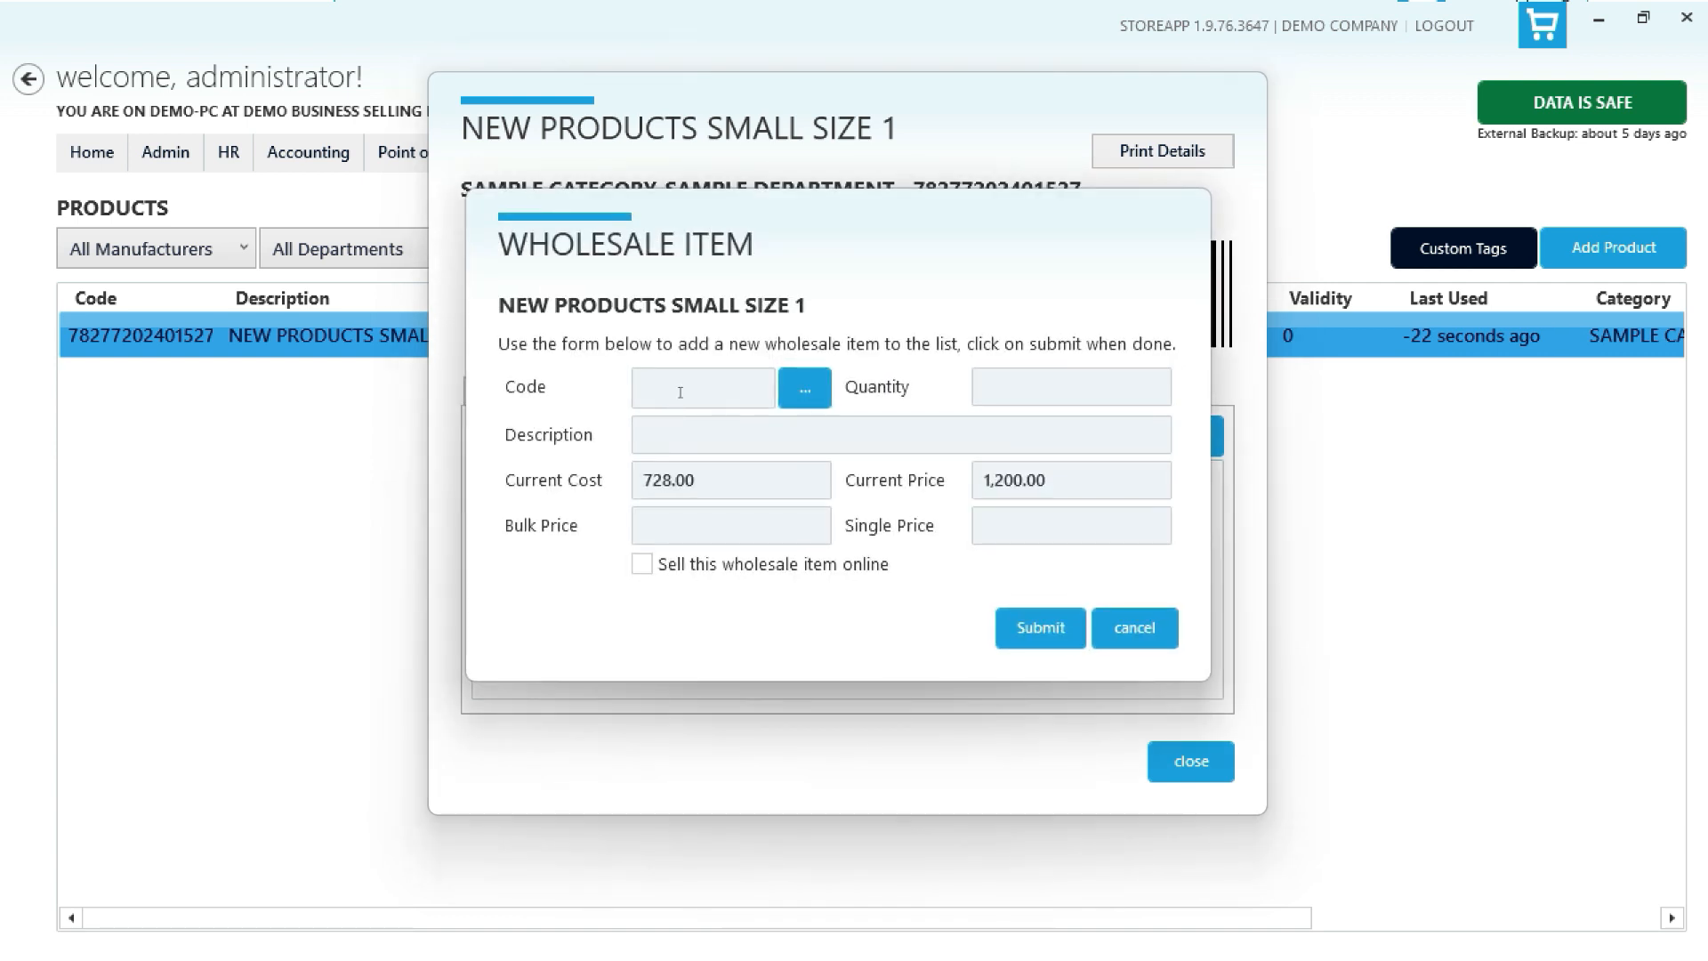
click(804, 389)
click(1071, 387)
text(12)
key(Tab)
text(DOZEN WS)
click(1072, 525)
text(1100)
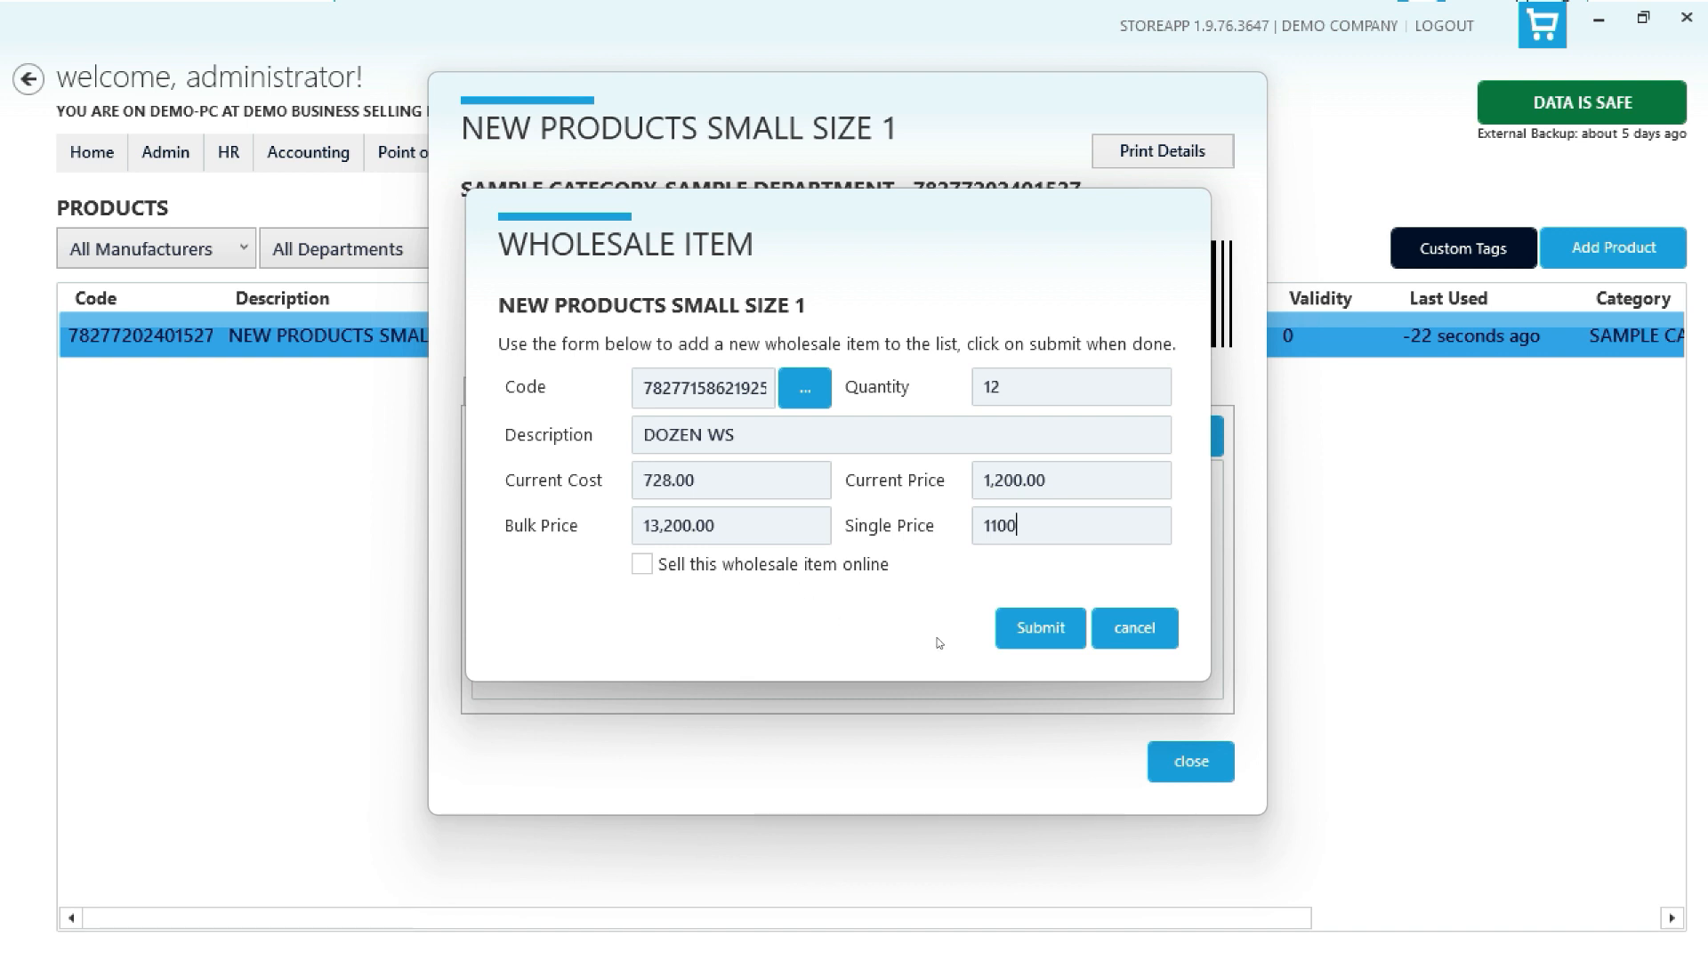
click(1030, 630)
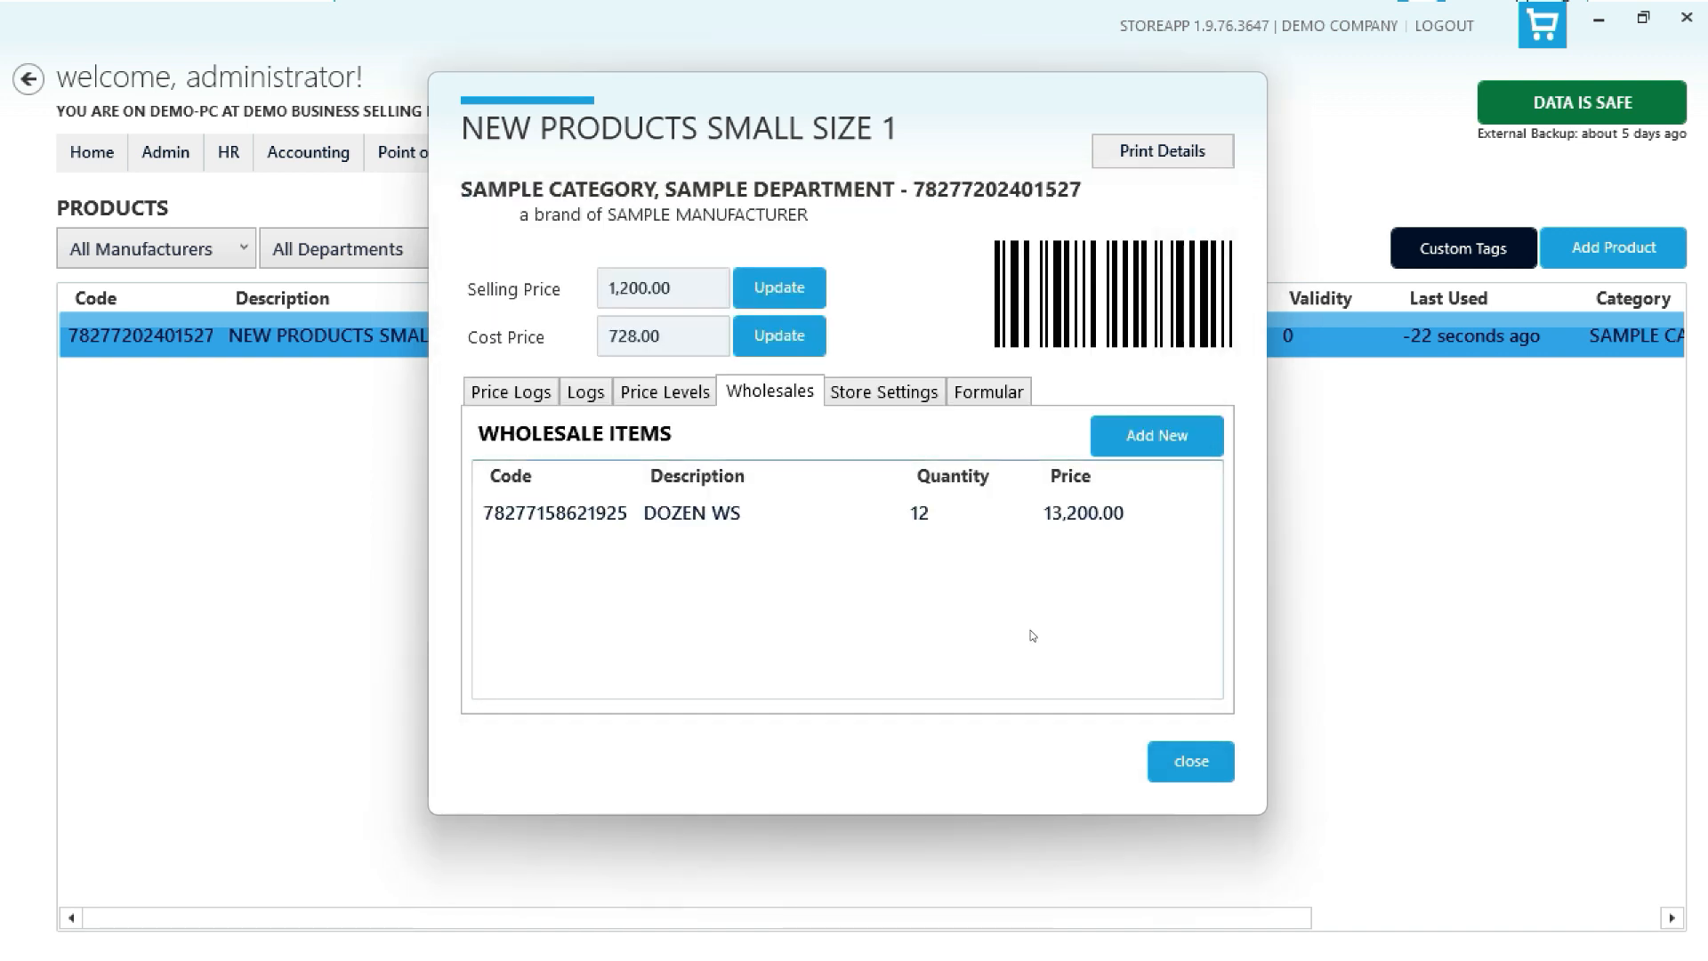
click(1169, 754)
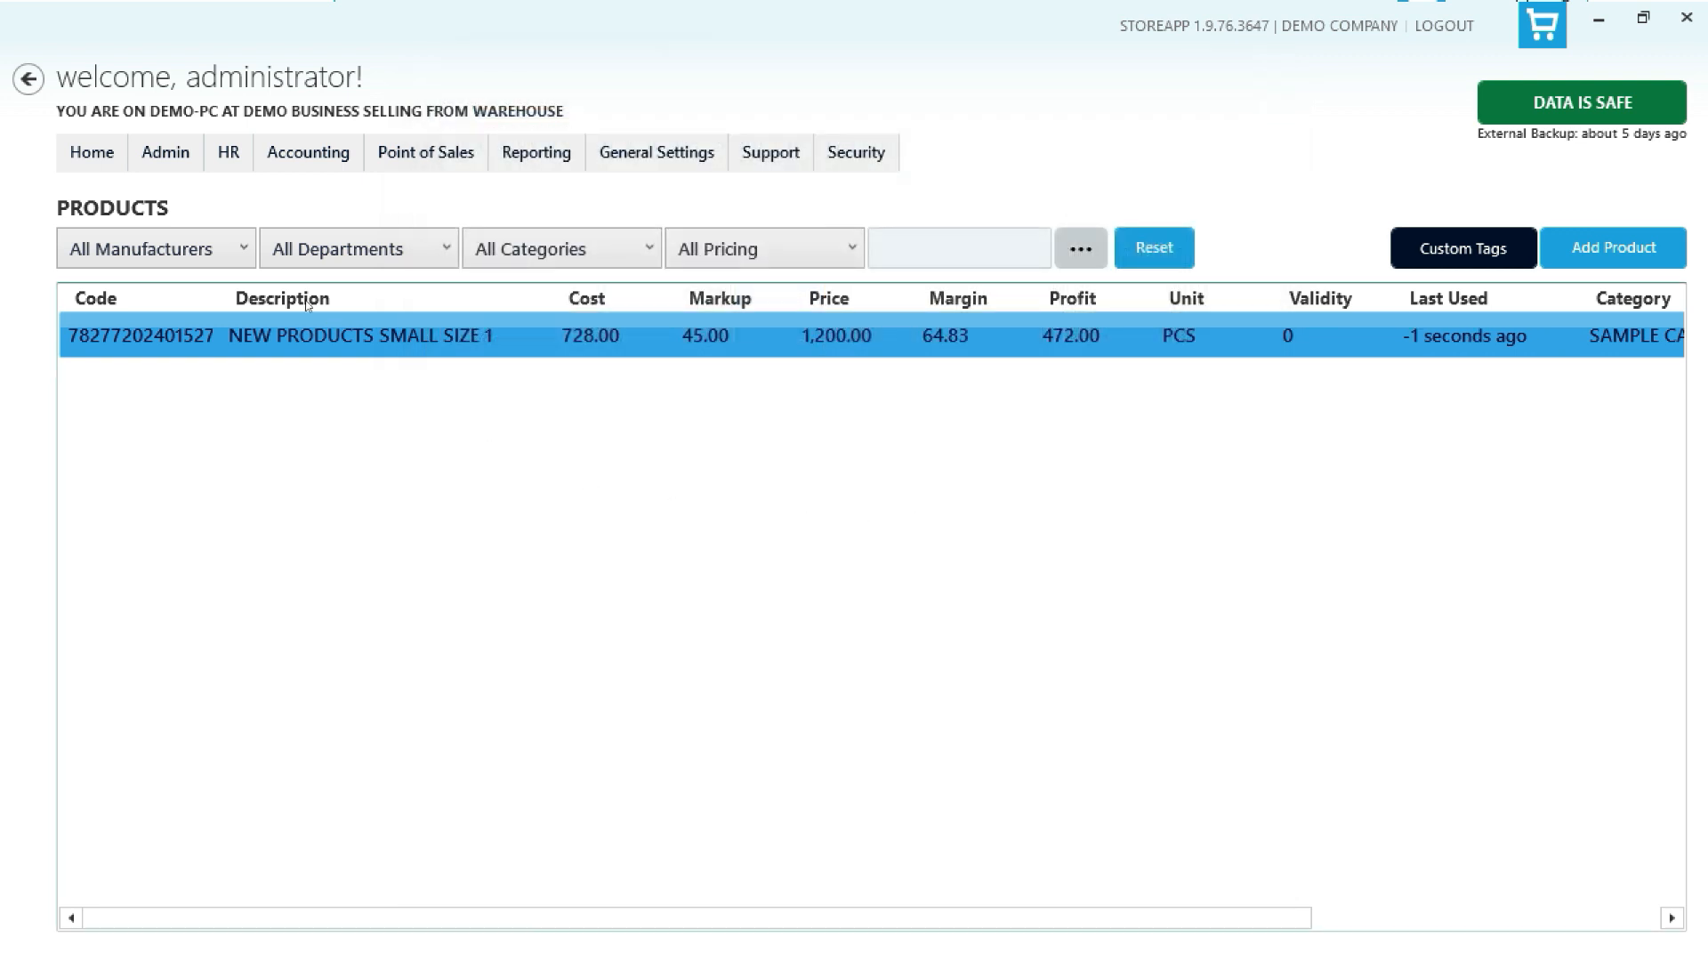
- Create a price profile named NEW PRICE PROFILE with a 26 percent markup on cost price for all products
click(166, 153)
mouse_move(203, 187)
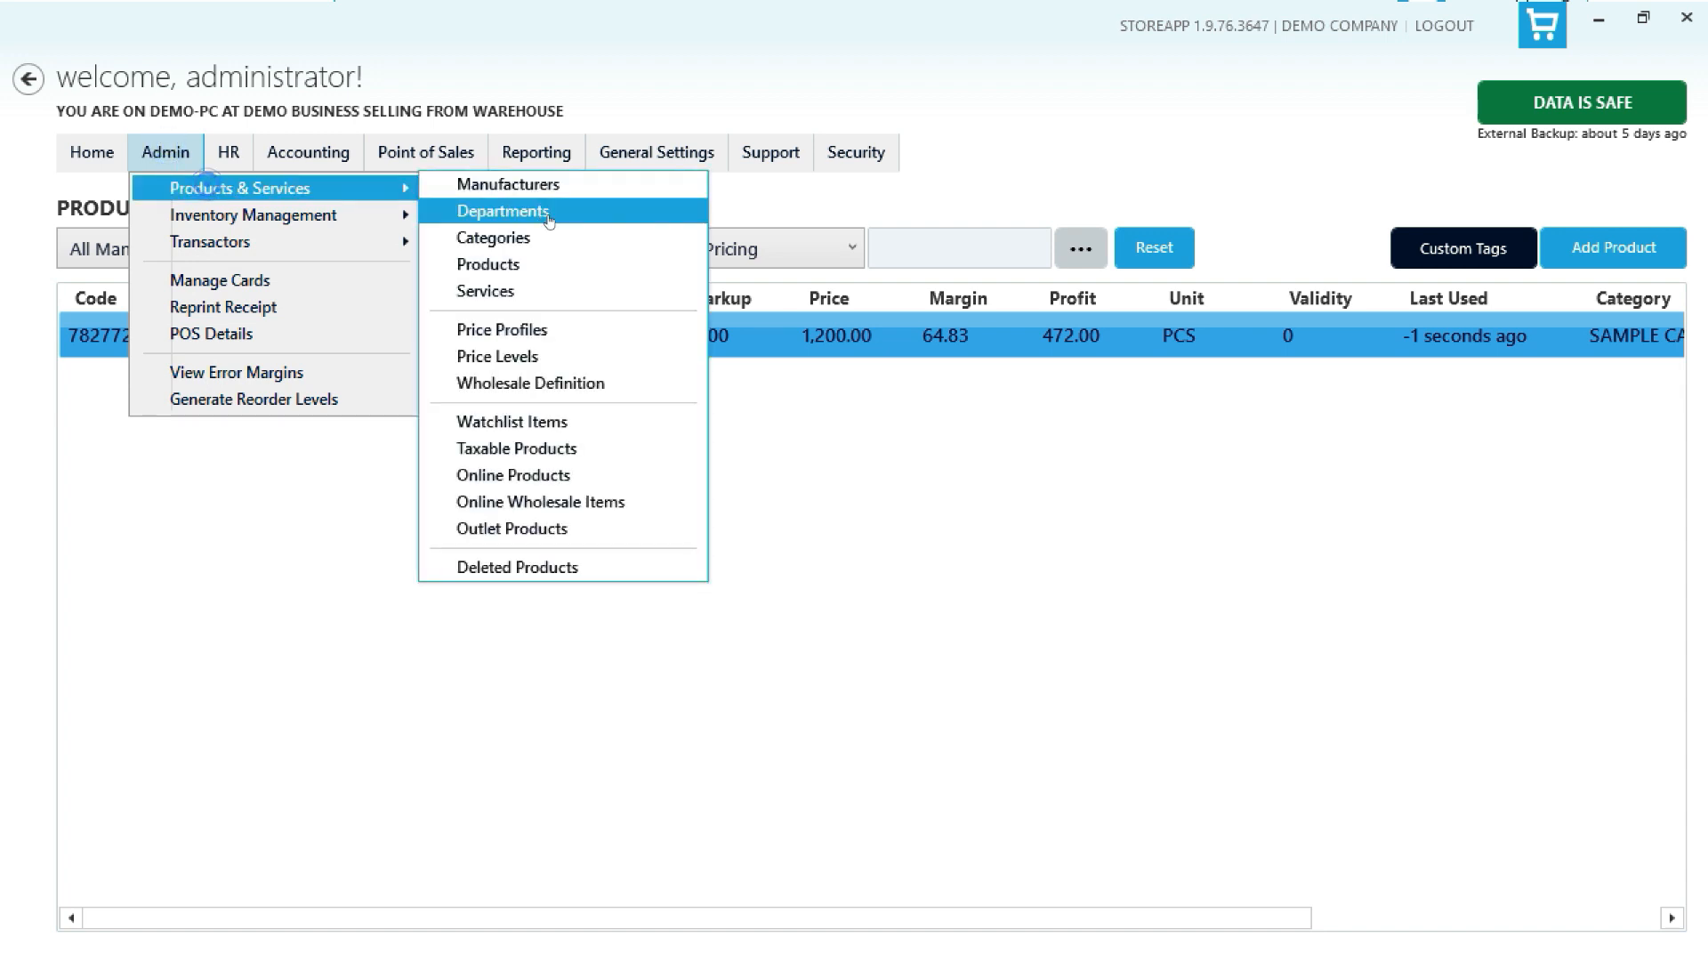
click(507, 330)
click(454, 253)
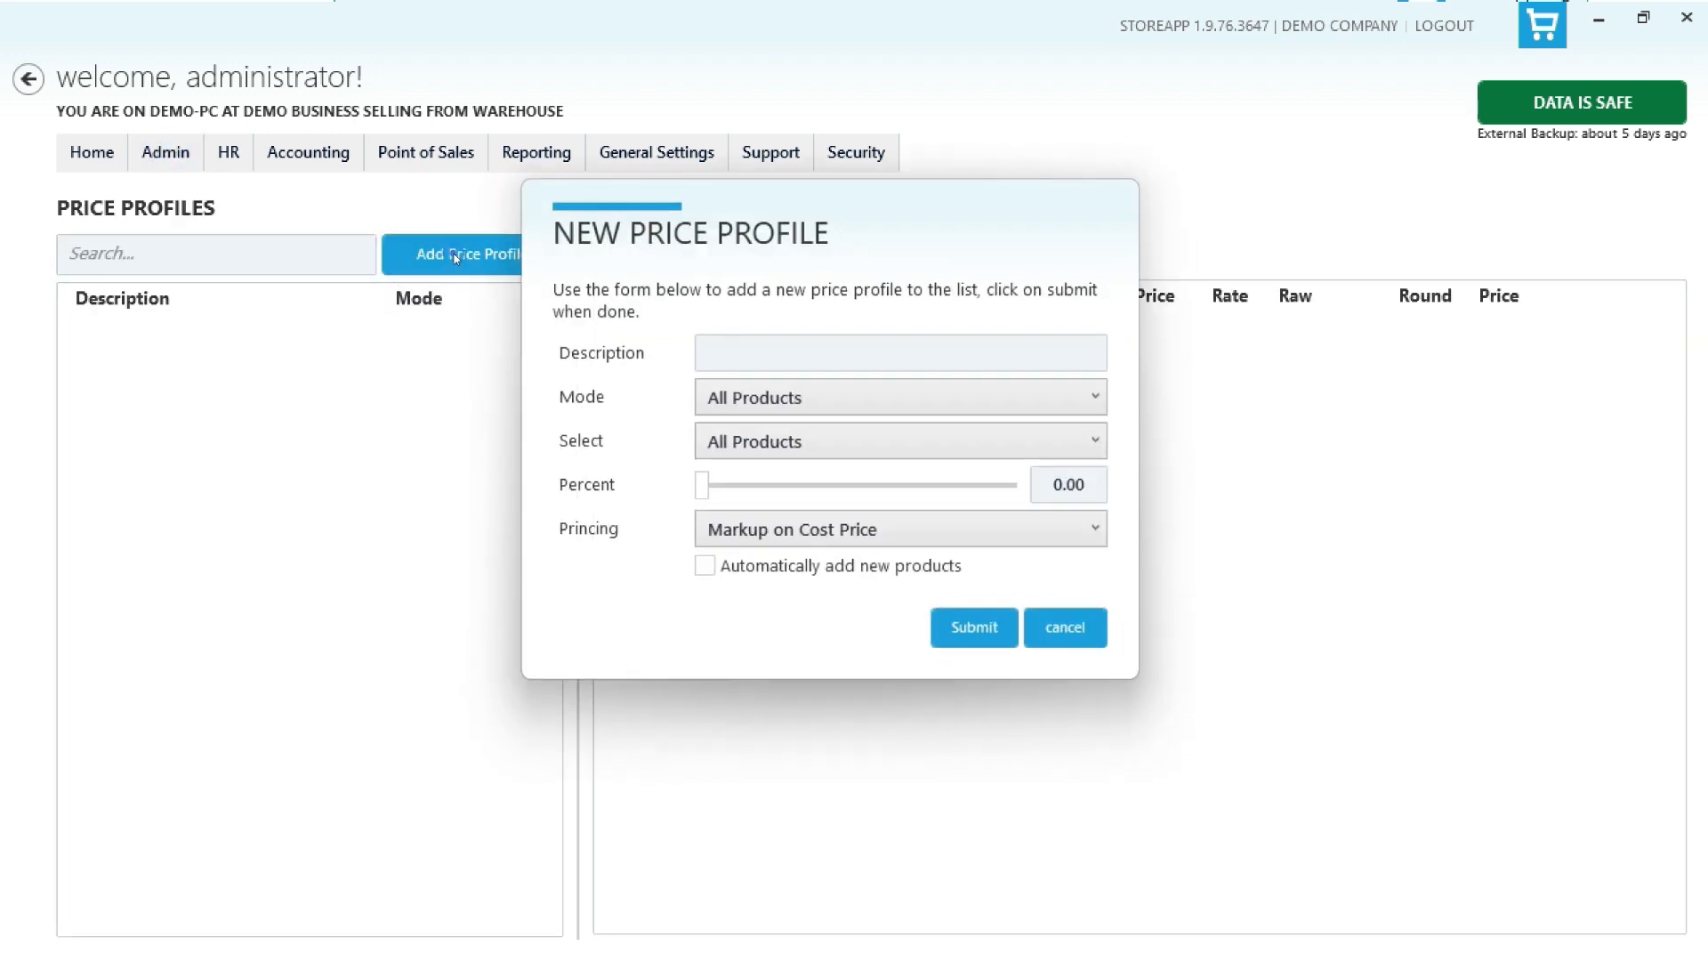
text(NEW PRICE PROFILE)
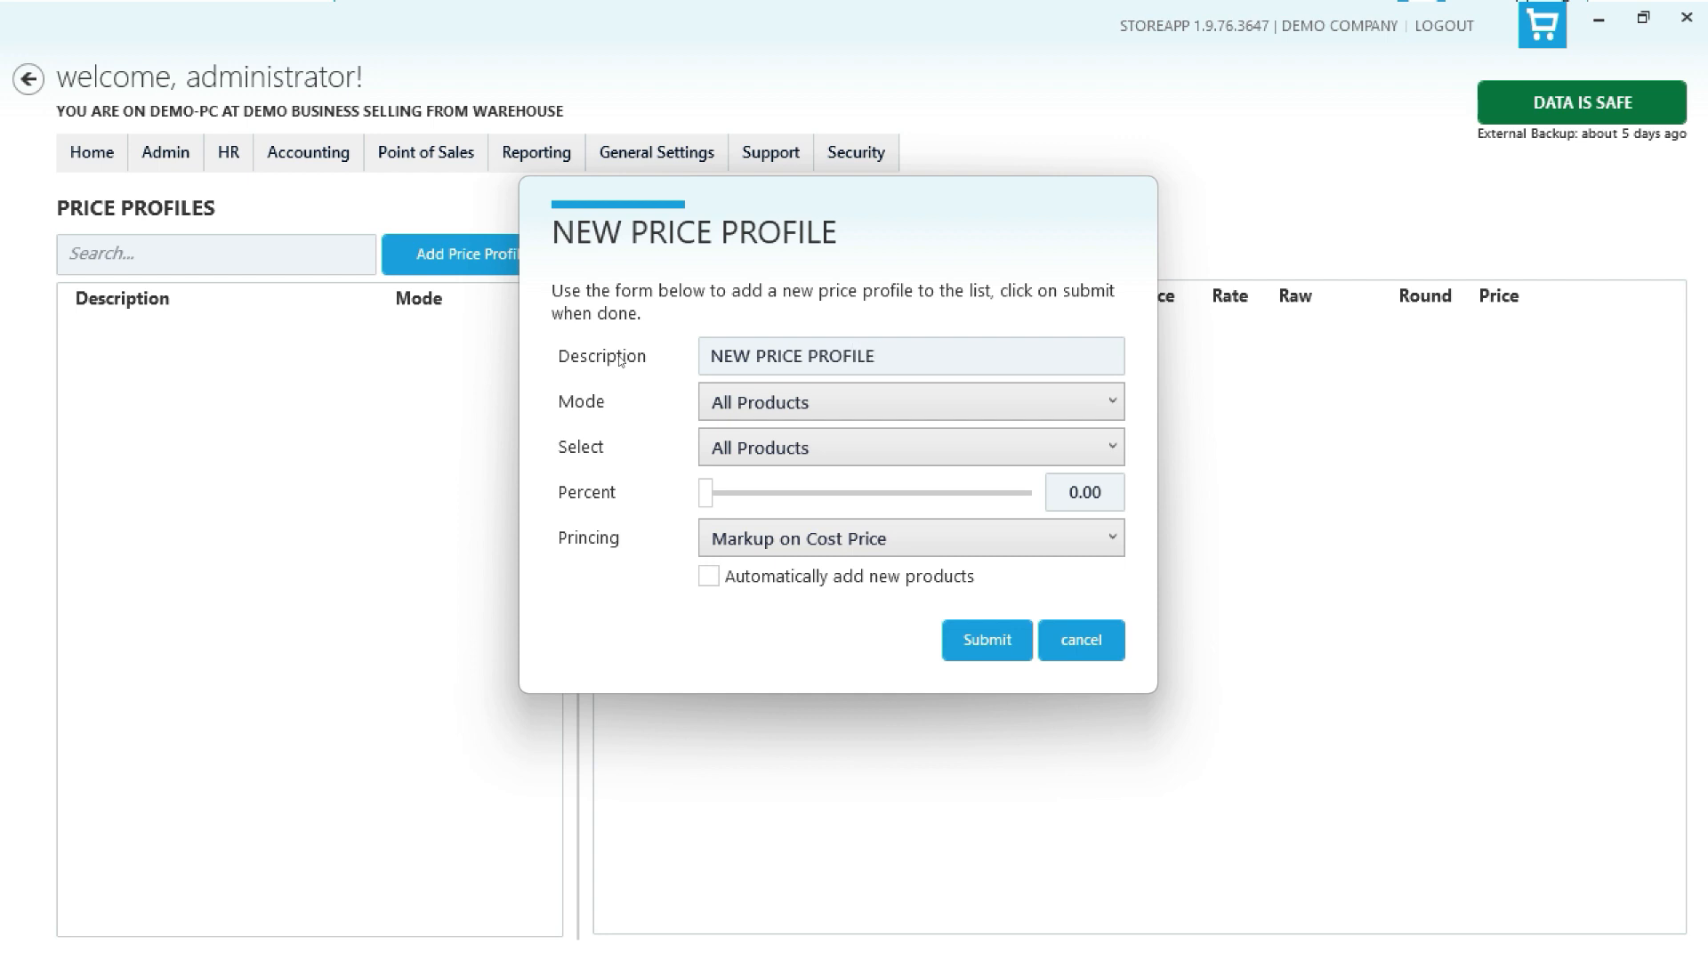
drag(705, 492, 796, 515)
click(970, 640)
- Set the product's price under NEW PRICE PROFILE to 1300
right_click(1002, 335)
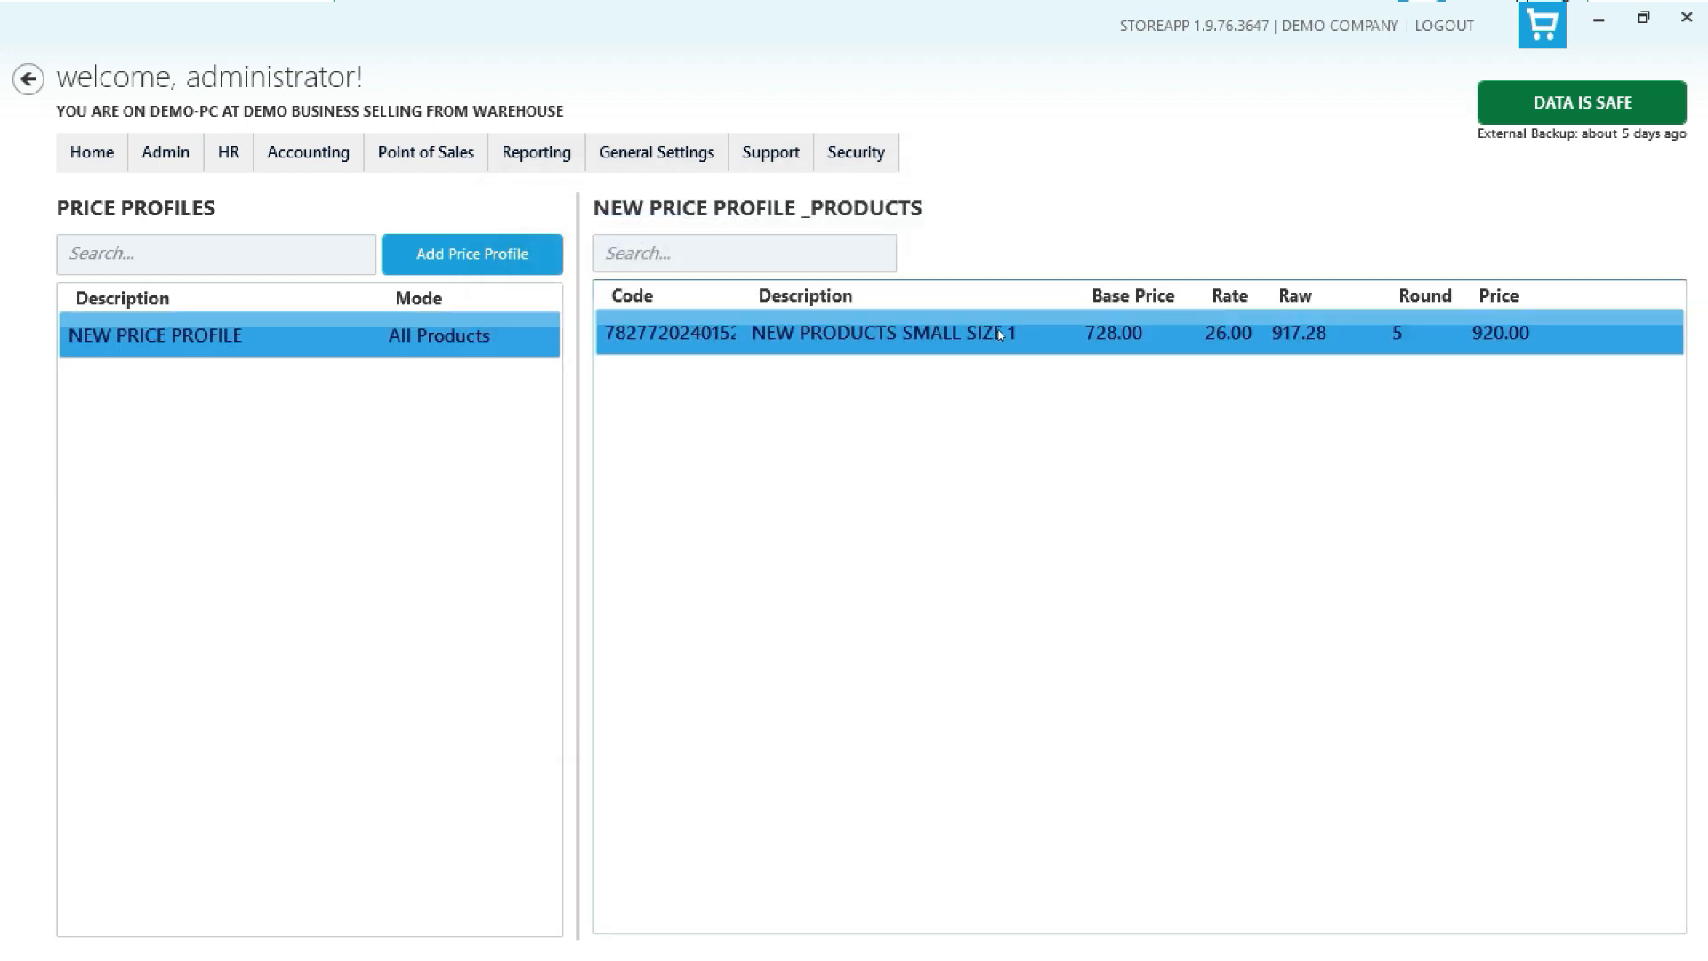
click(1094, 361)
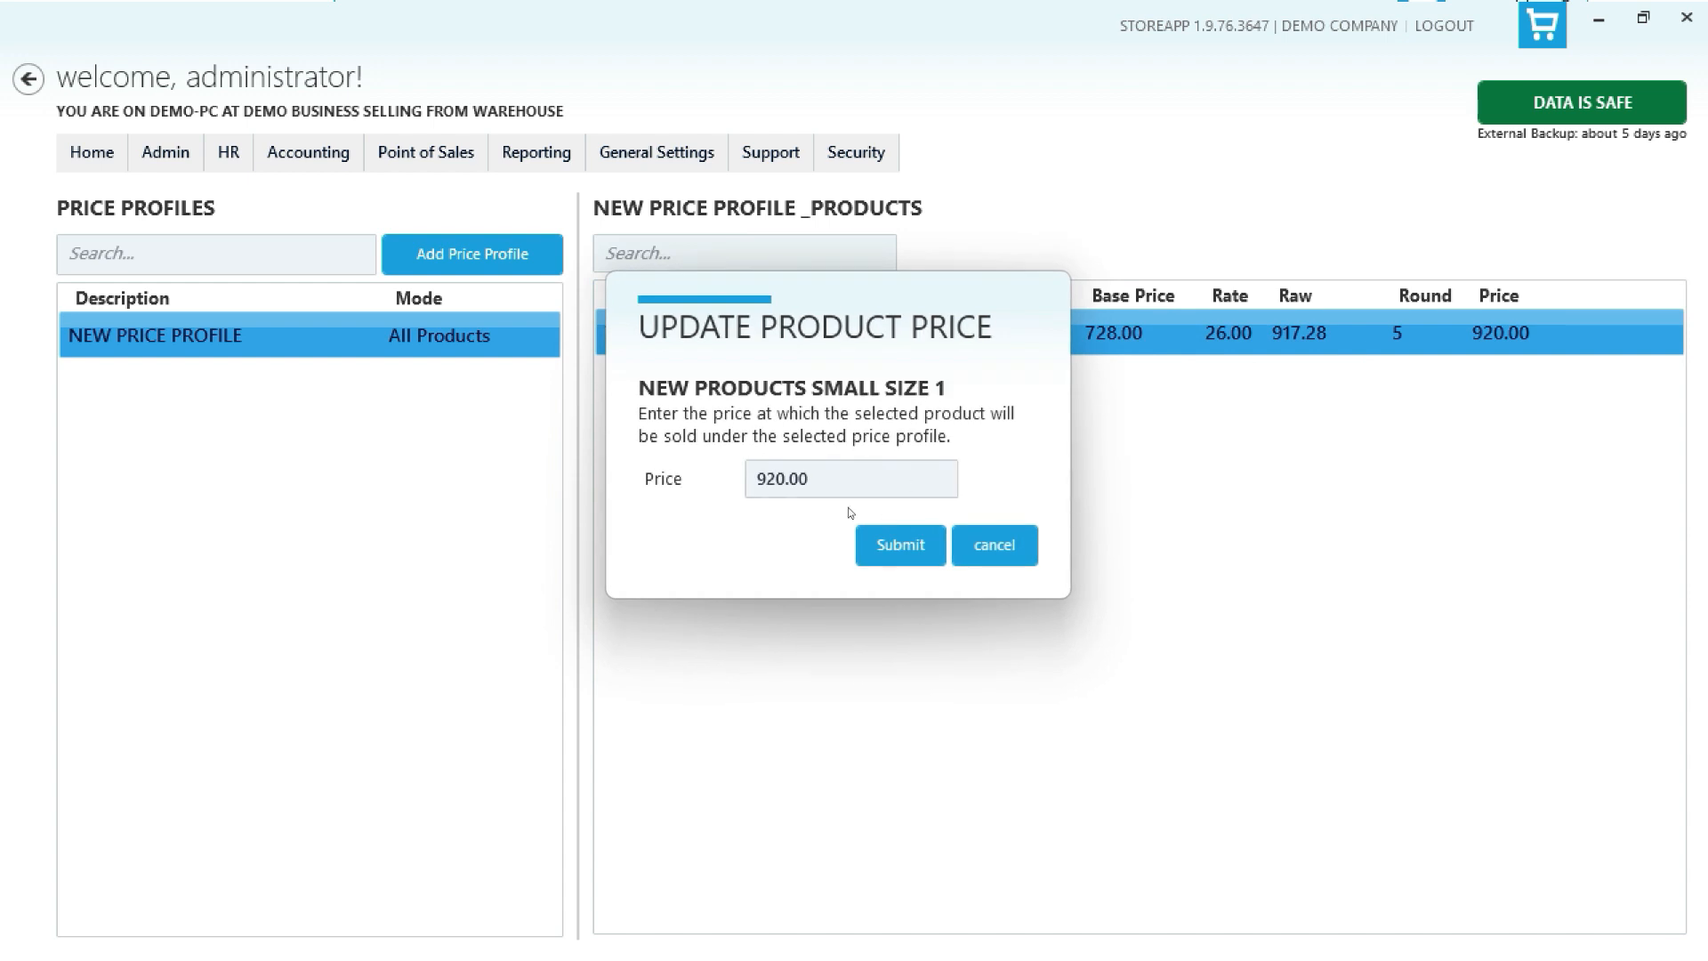
text(1300)
click(905, 552)
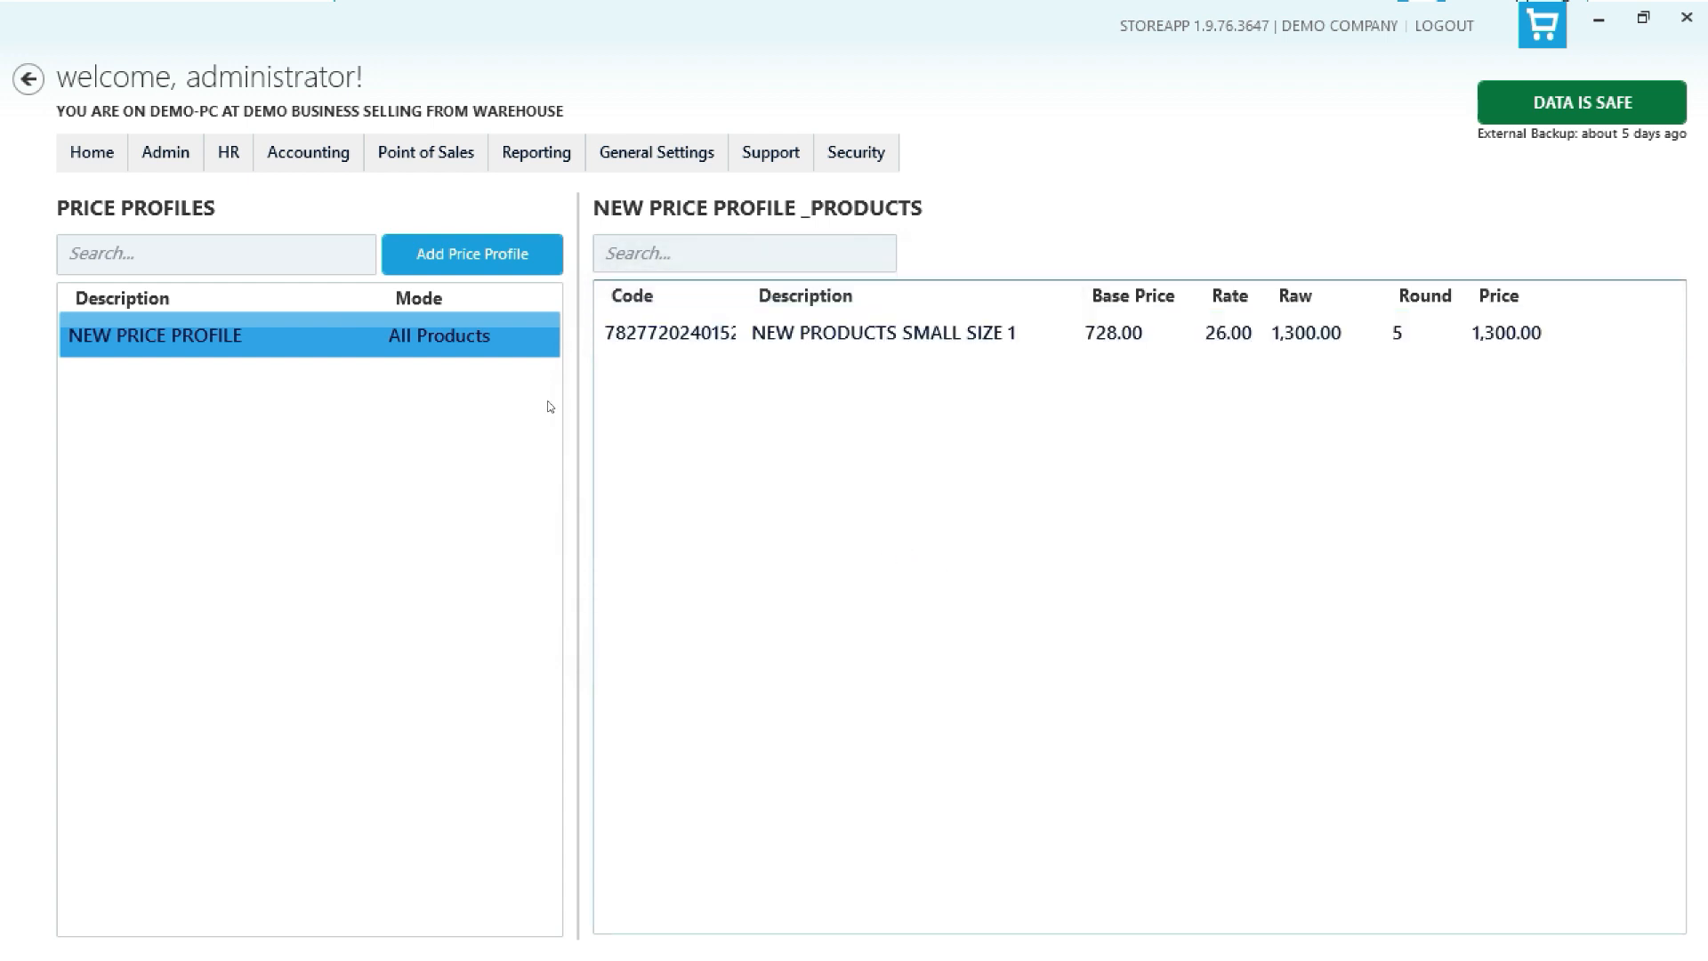
- Open the product's price change dialog from the products list and set the cost price to 758 and selling price to 1300
click(160, 166)
mouse_move(356, 189)
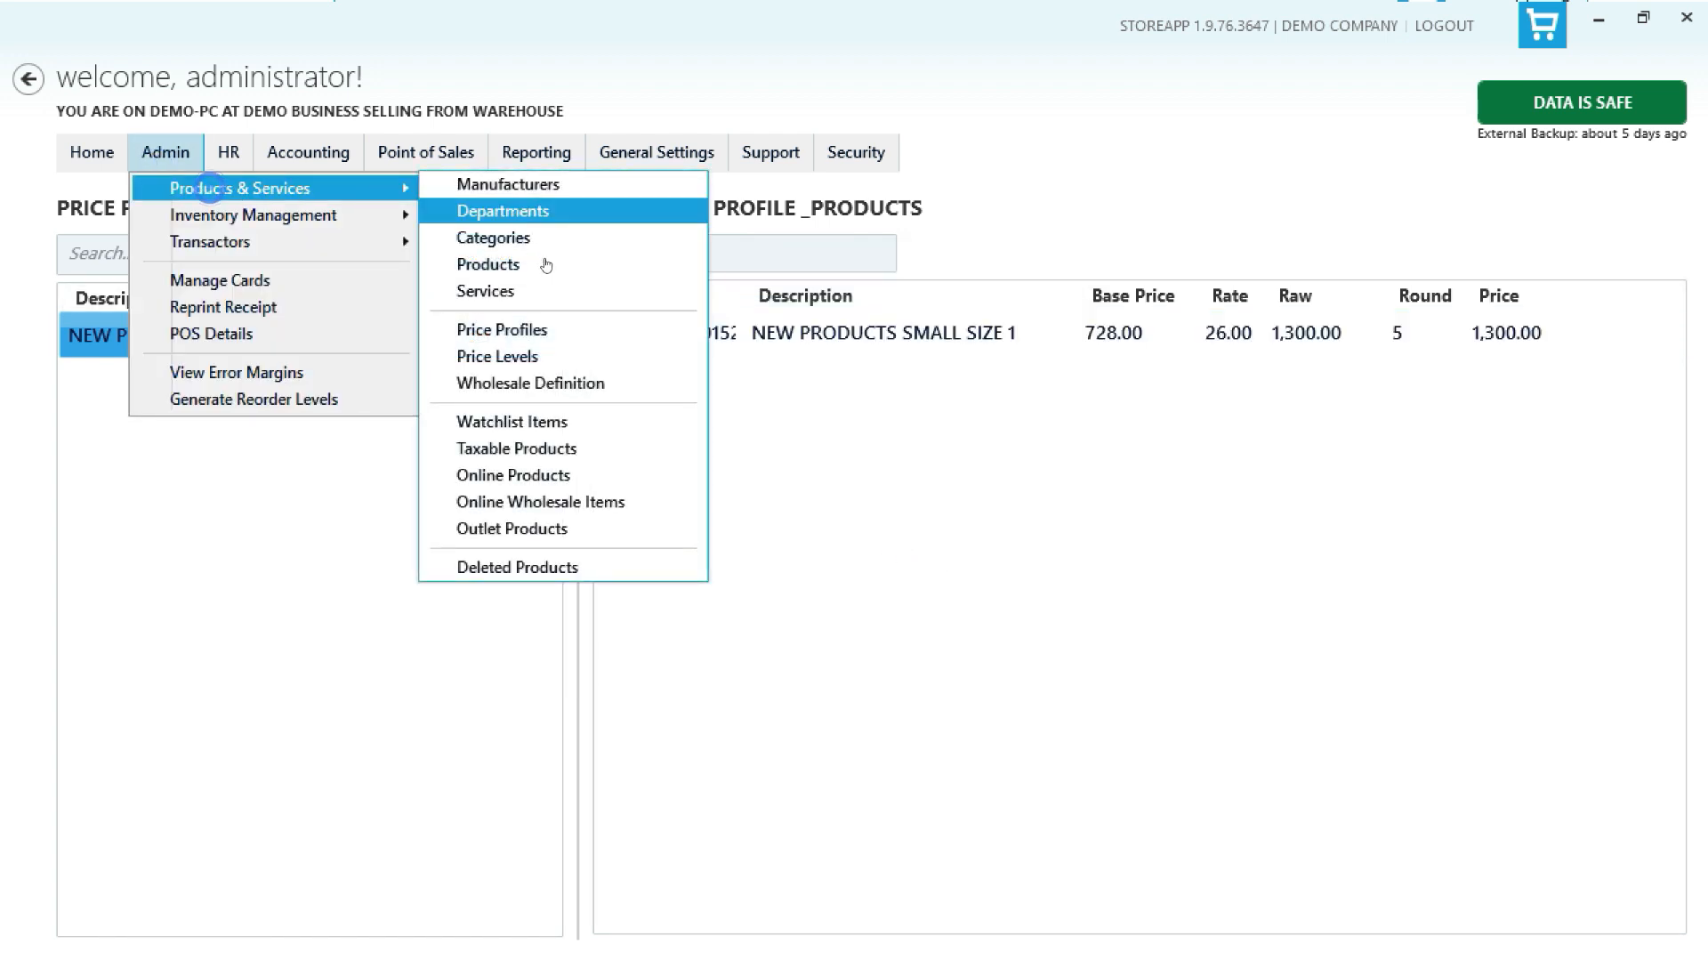
click(554, 272)
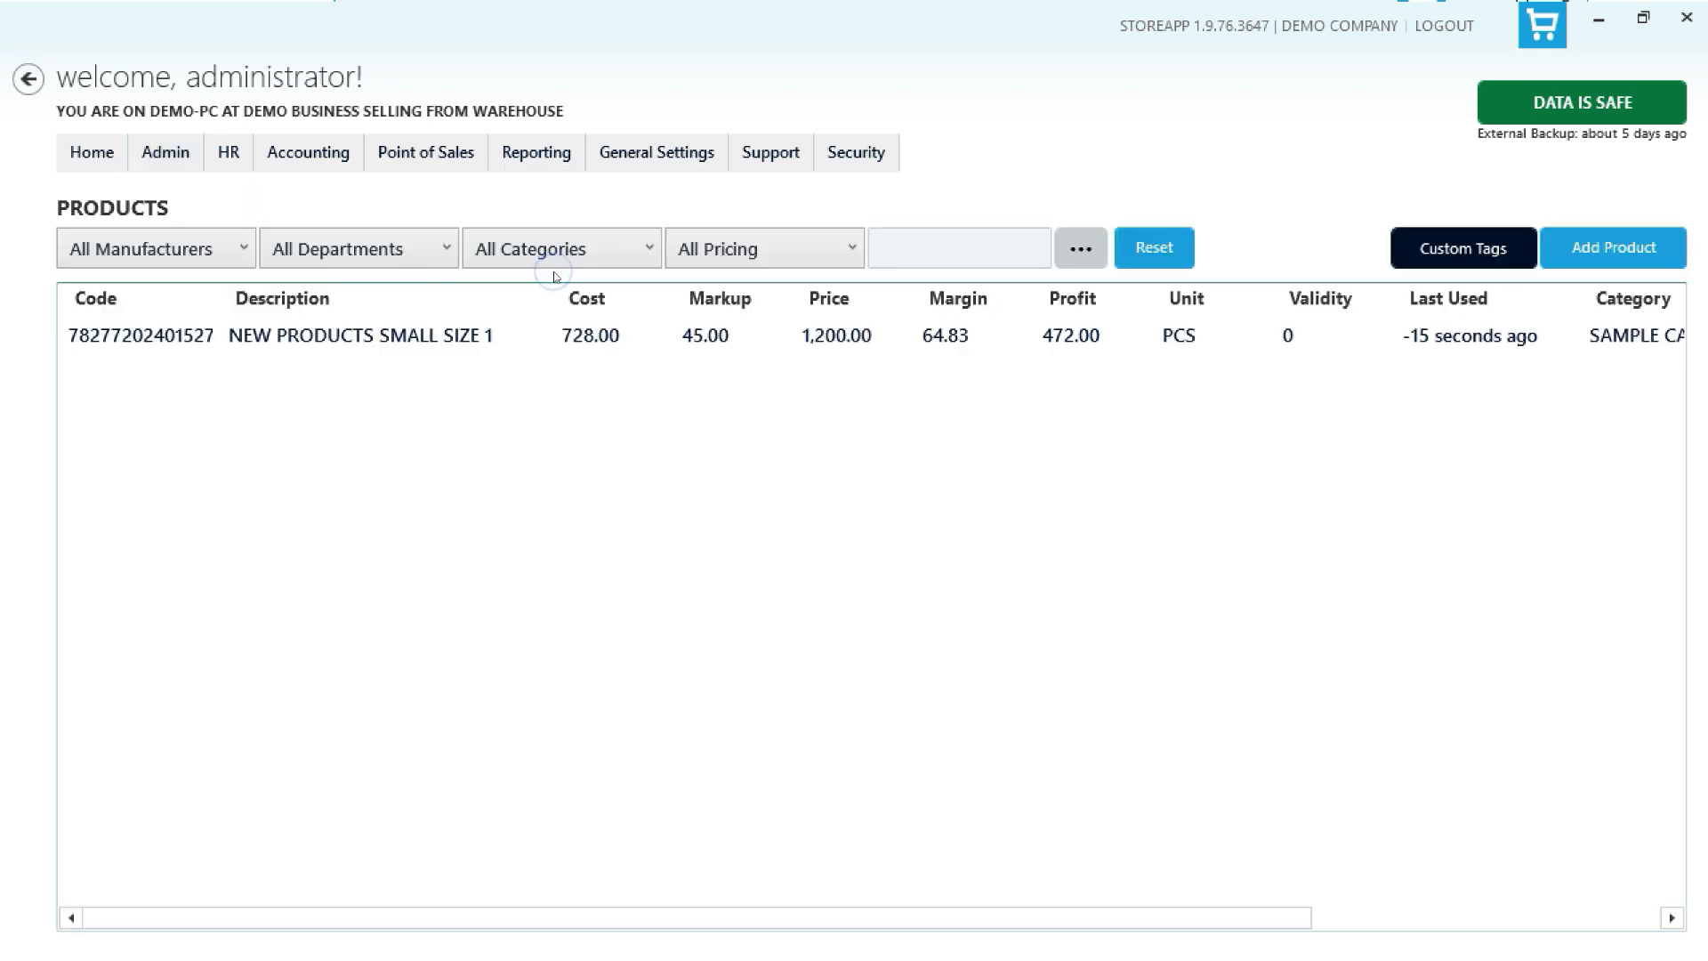
click(778, 339)
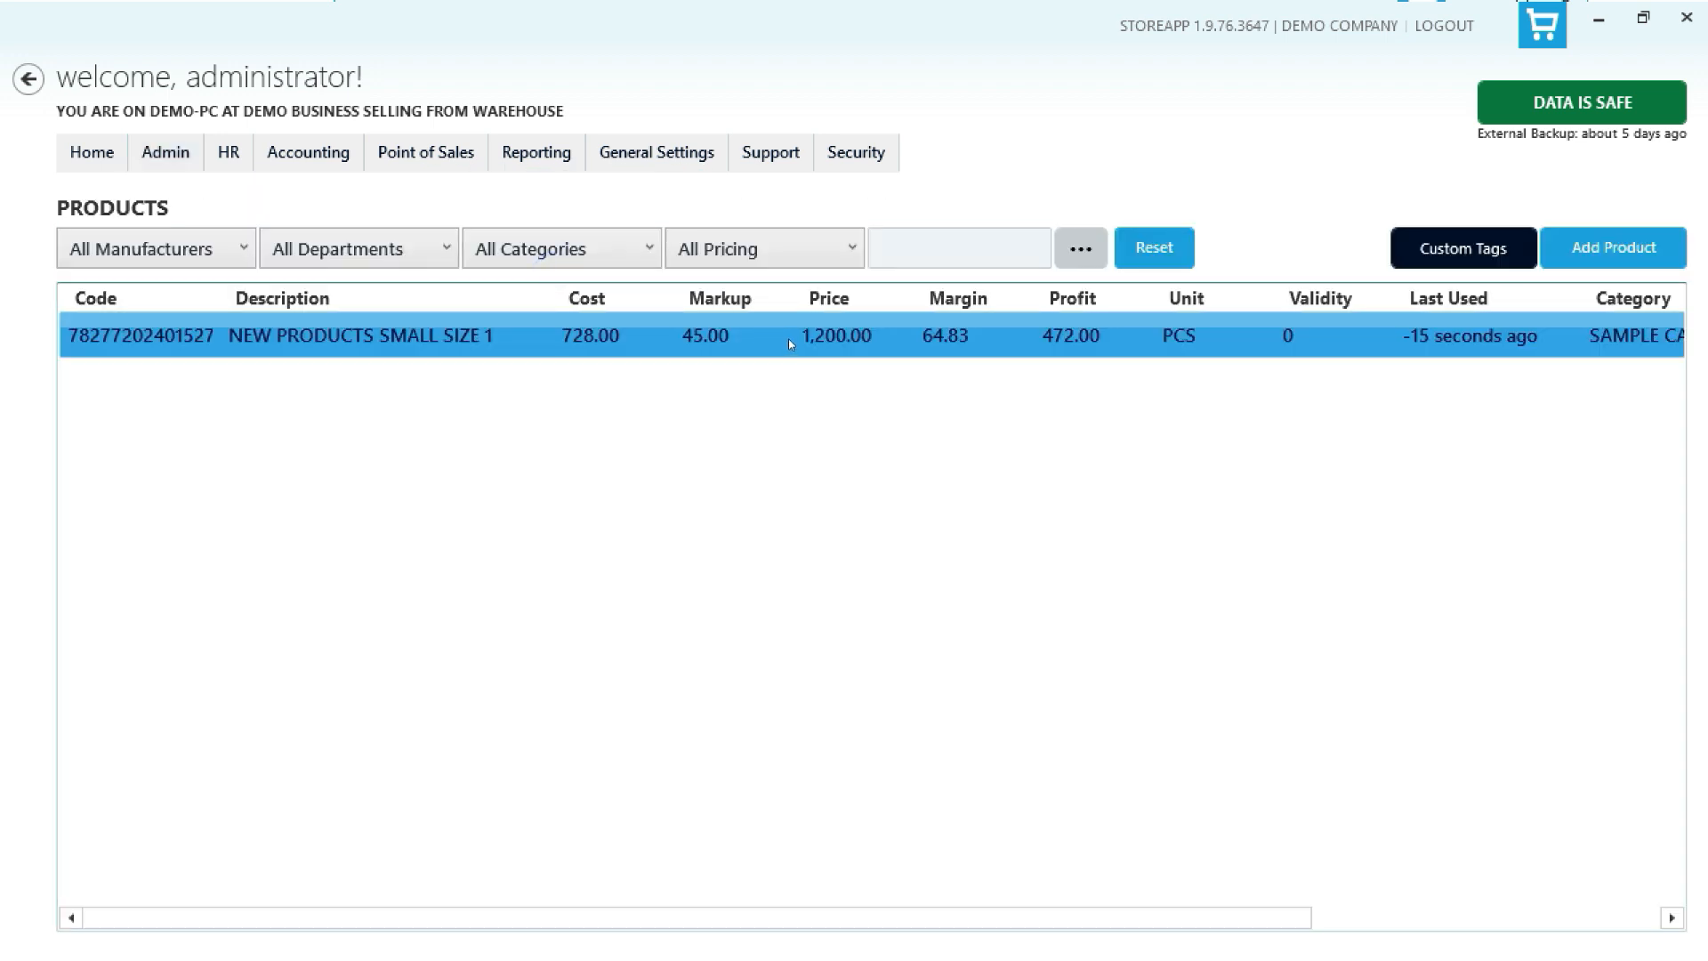
right_click(802, 342)
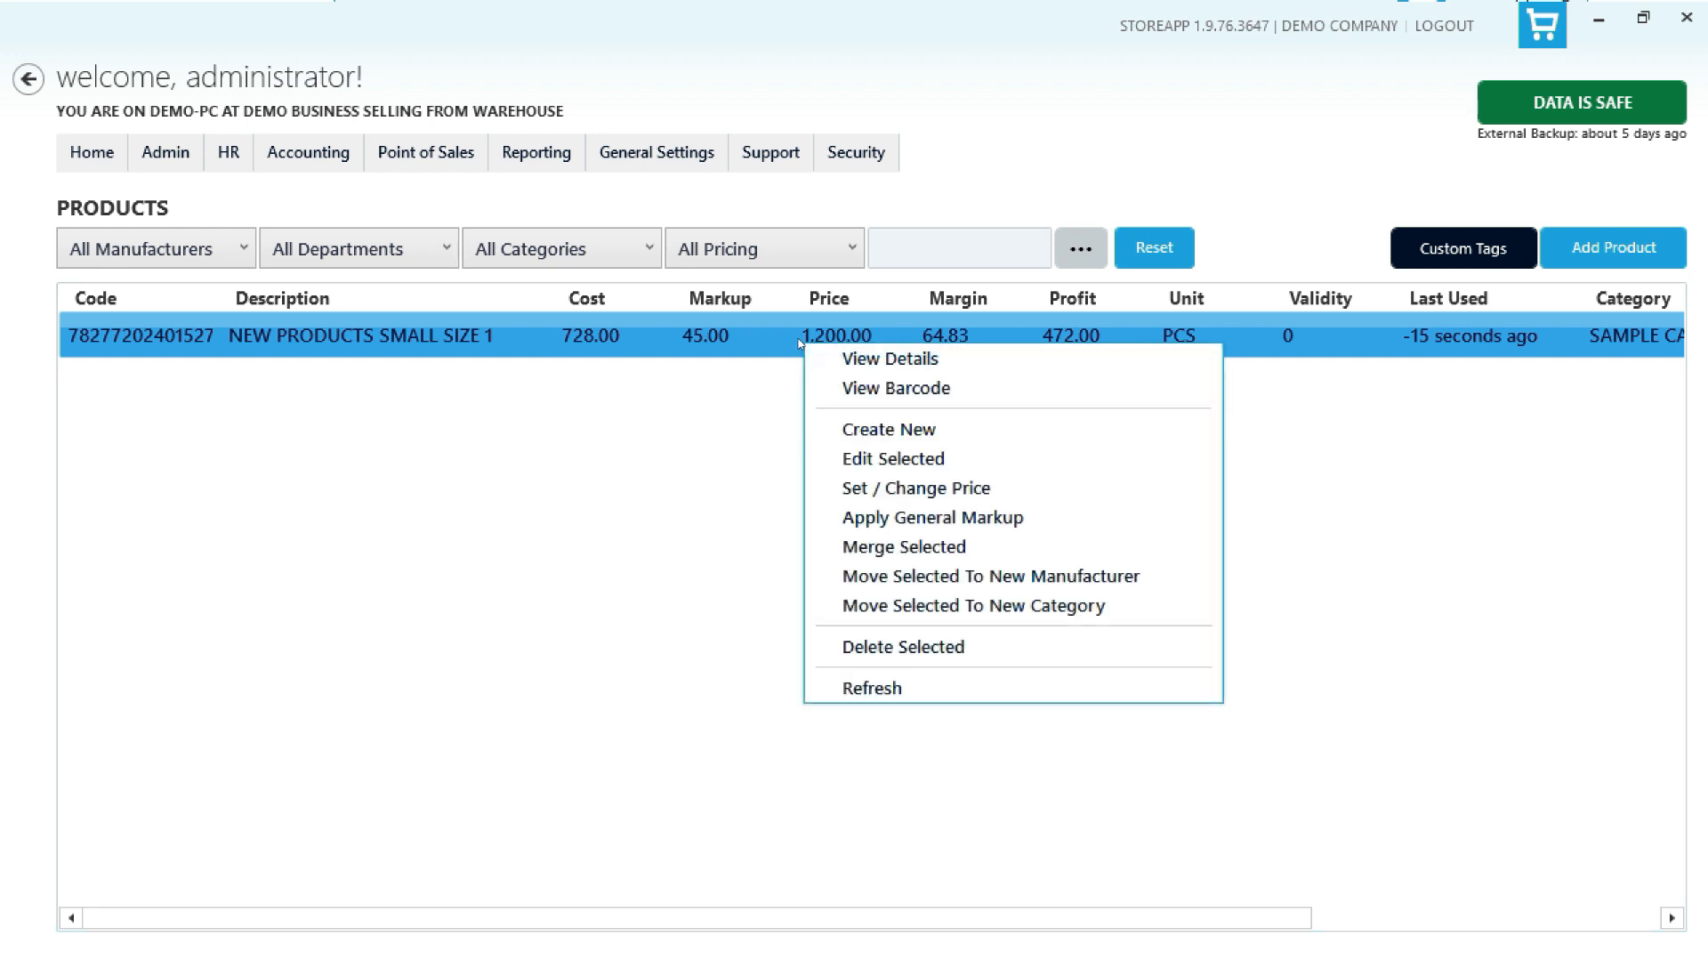
click(916, 488)
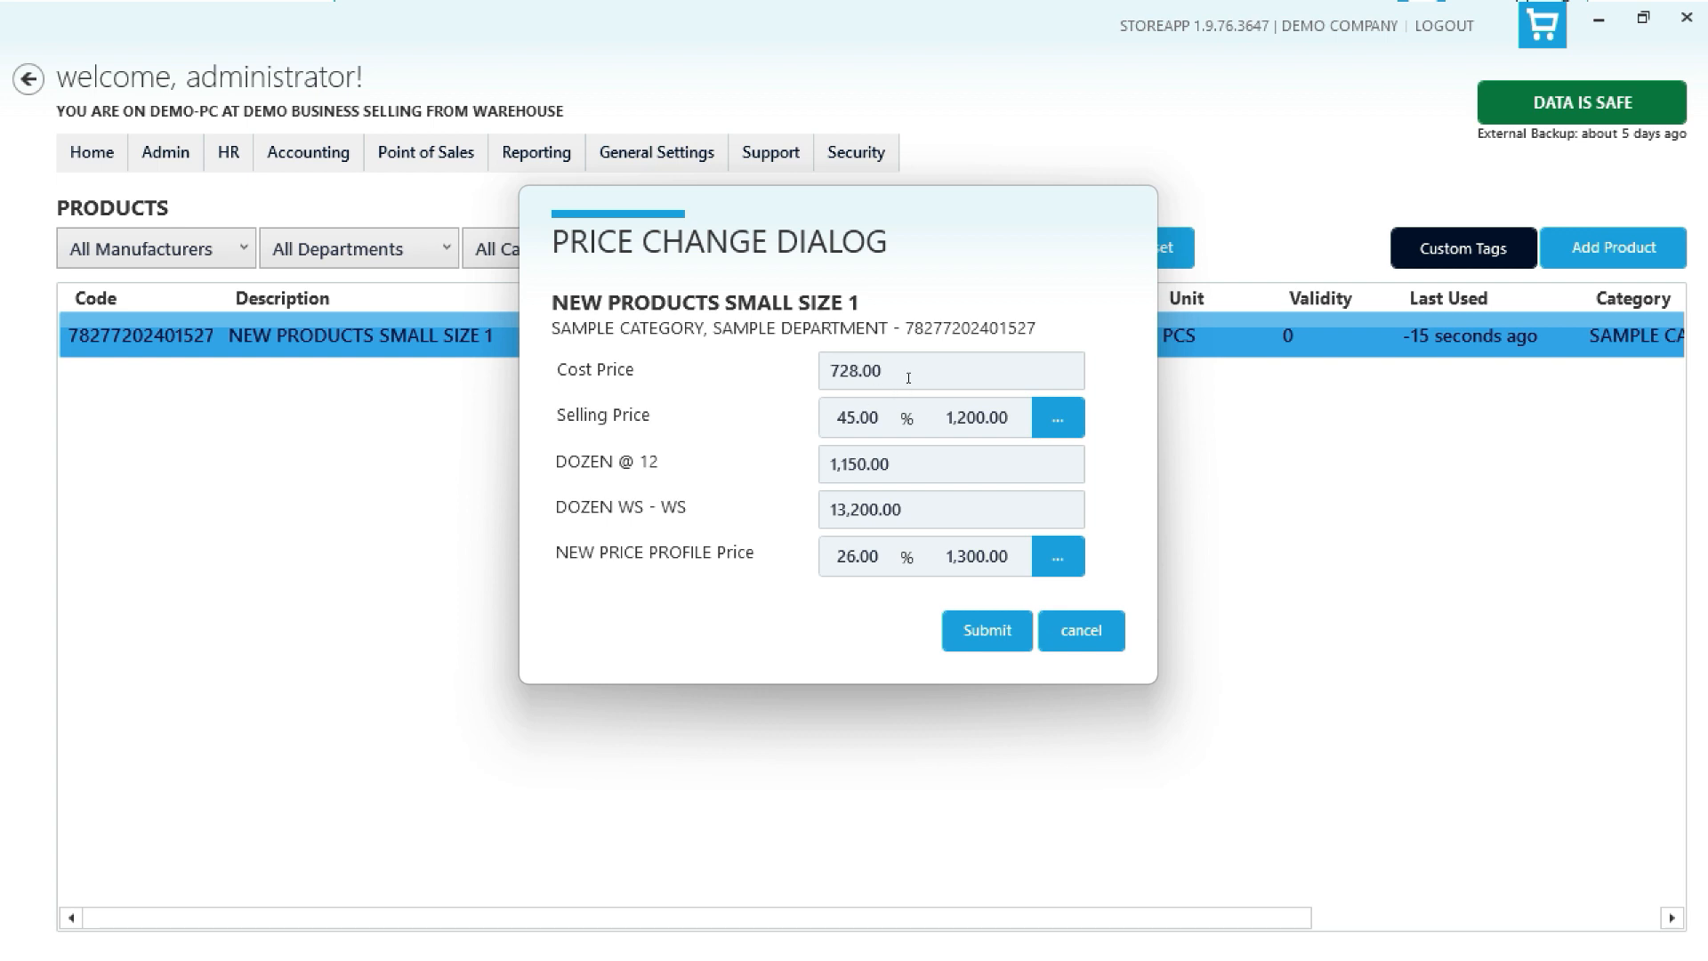
drag(909, 378, 737, 394)
text(758)
drag(1011, 417, 939, 435)
text(1300)
- Set the DOZEN price to 1,350, the DOZEN WS price to 13,800 and the NEW PRICE PROFILE price to 1,350, and submit
click(853, 464)
key(BackSpace)
text(3)
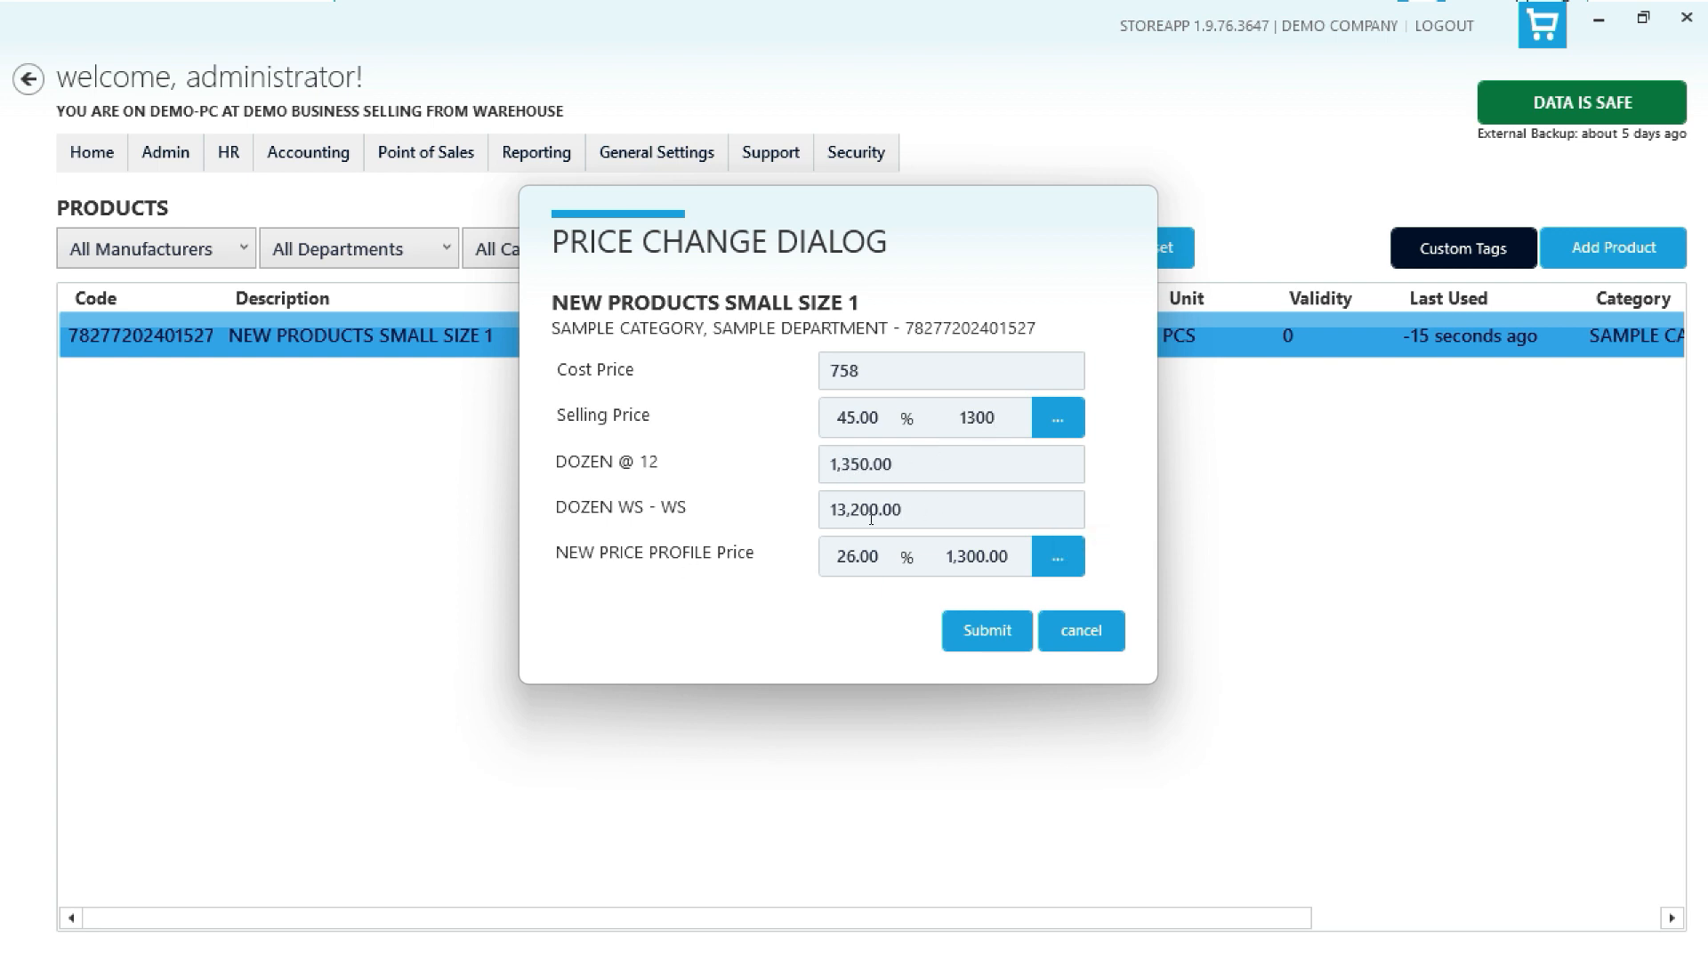
click(871, 517)
key(BackSpace)
text(8)
click(974, 557)
key(BackSpace)
text(5)
click(952, 625)
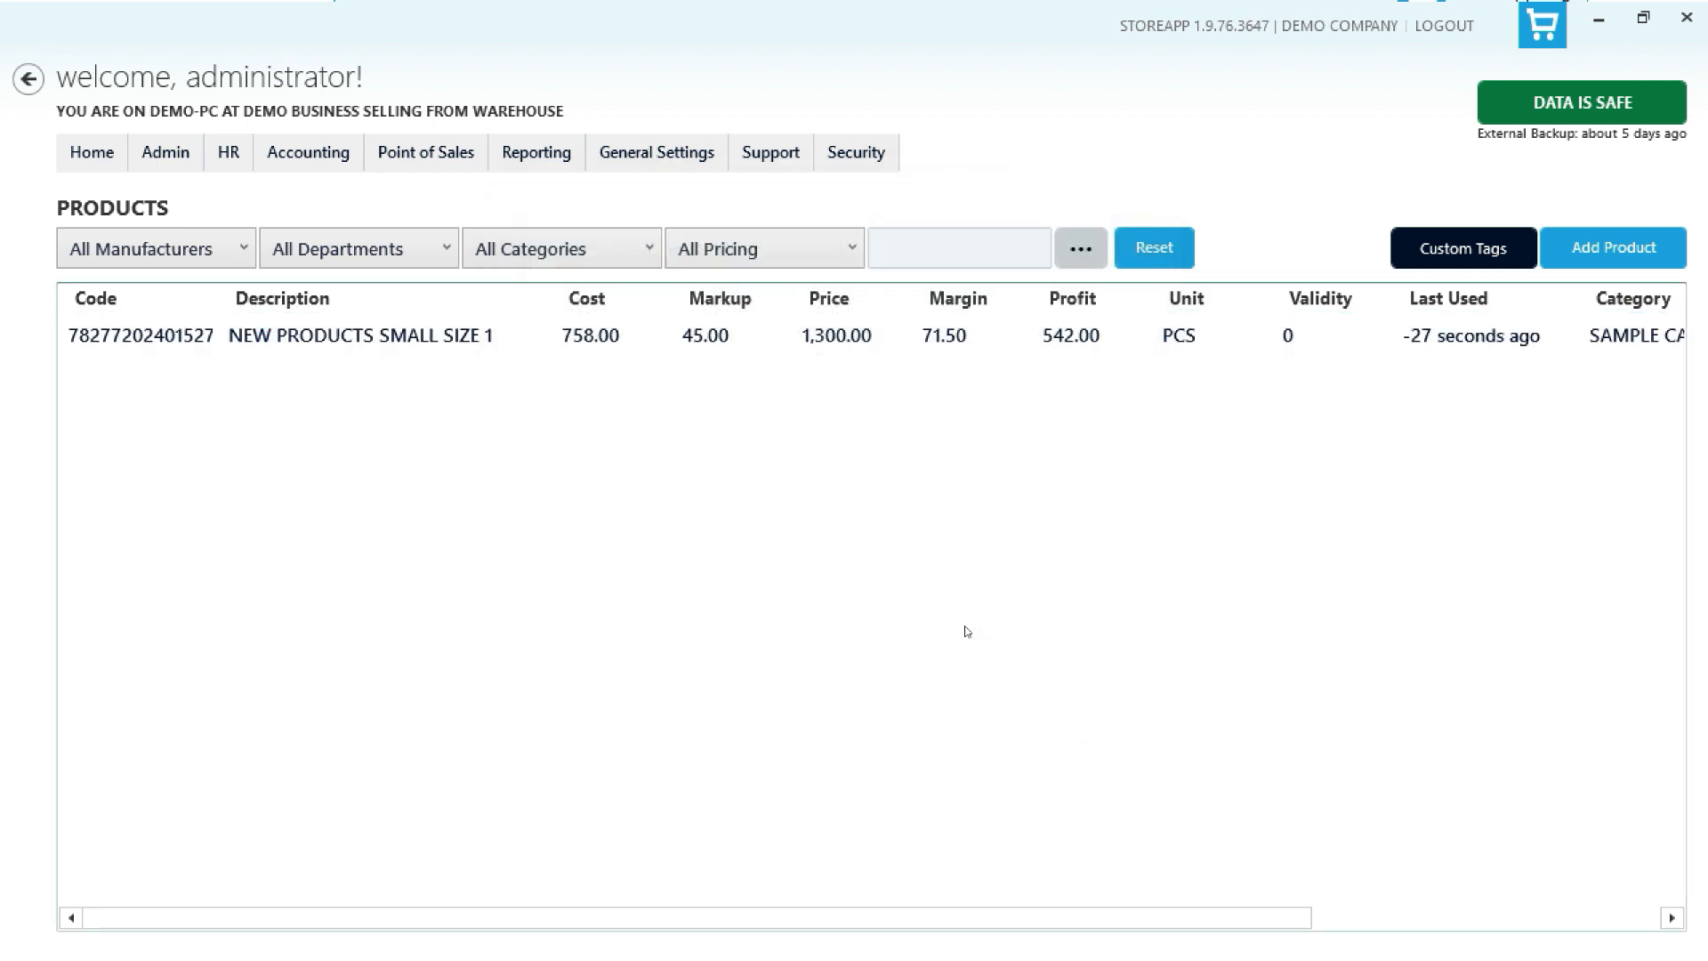
- Reopen the product's price change dialog and submit it without changes
right_click(938, 335)
click(1023, 479)
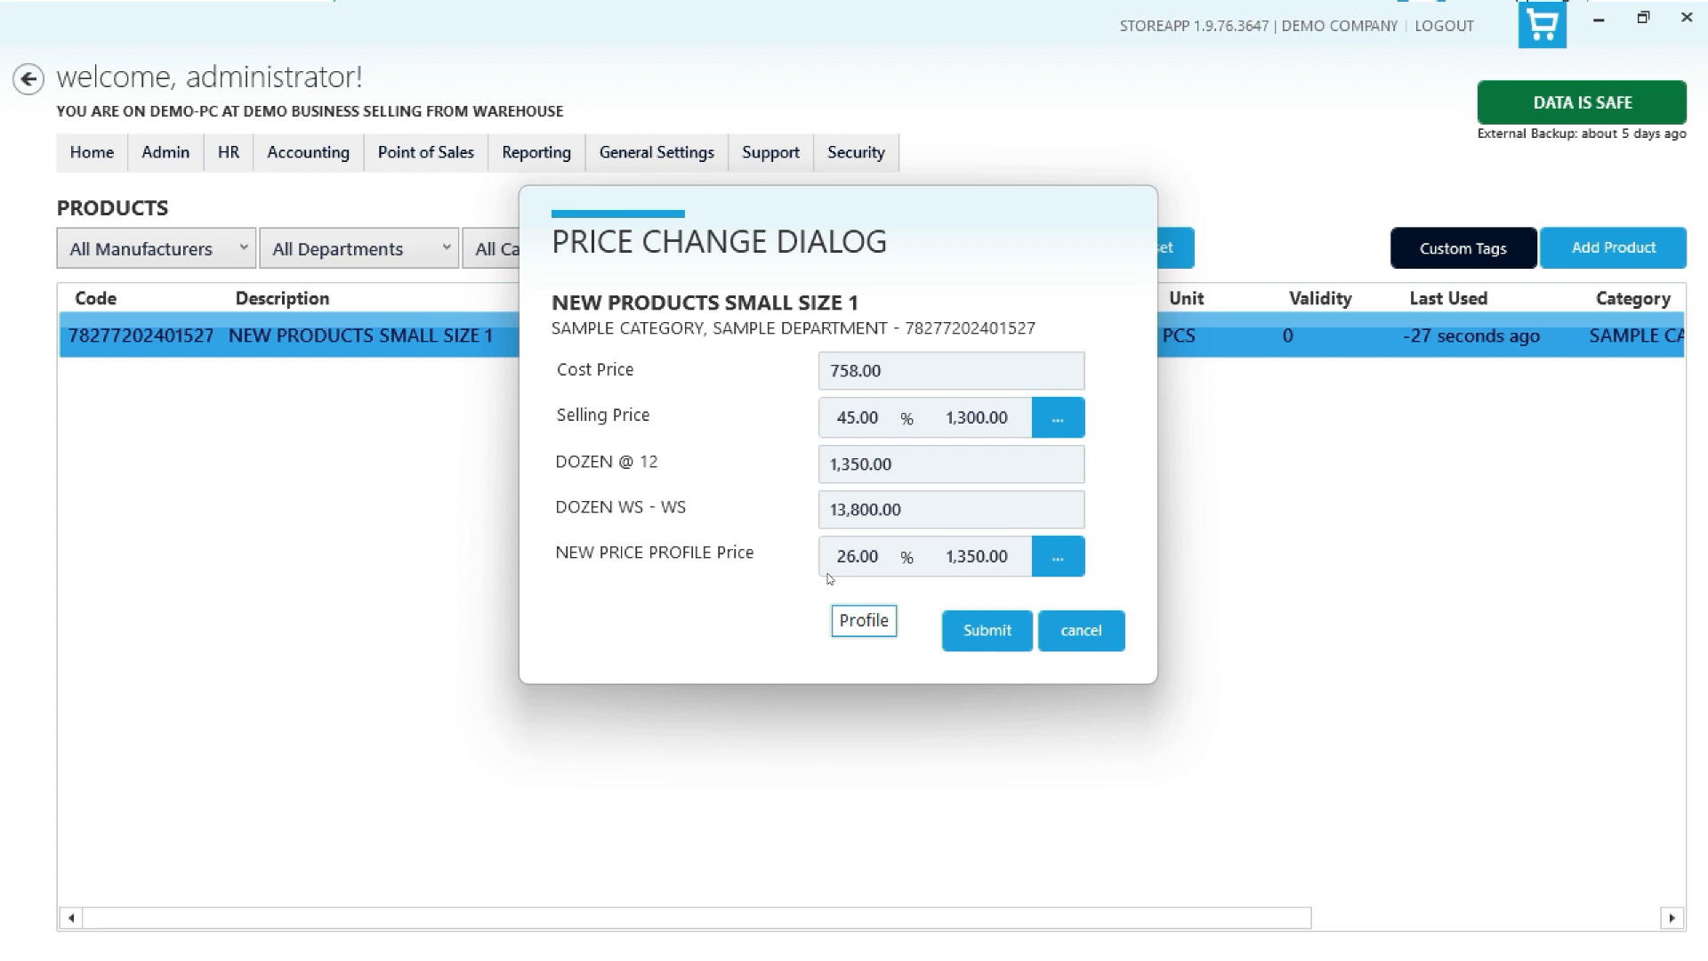
click(984, 630)
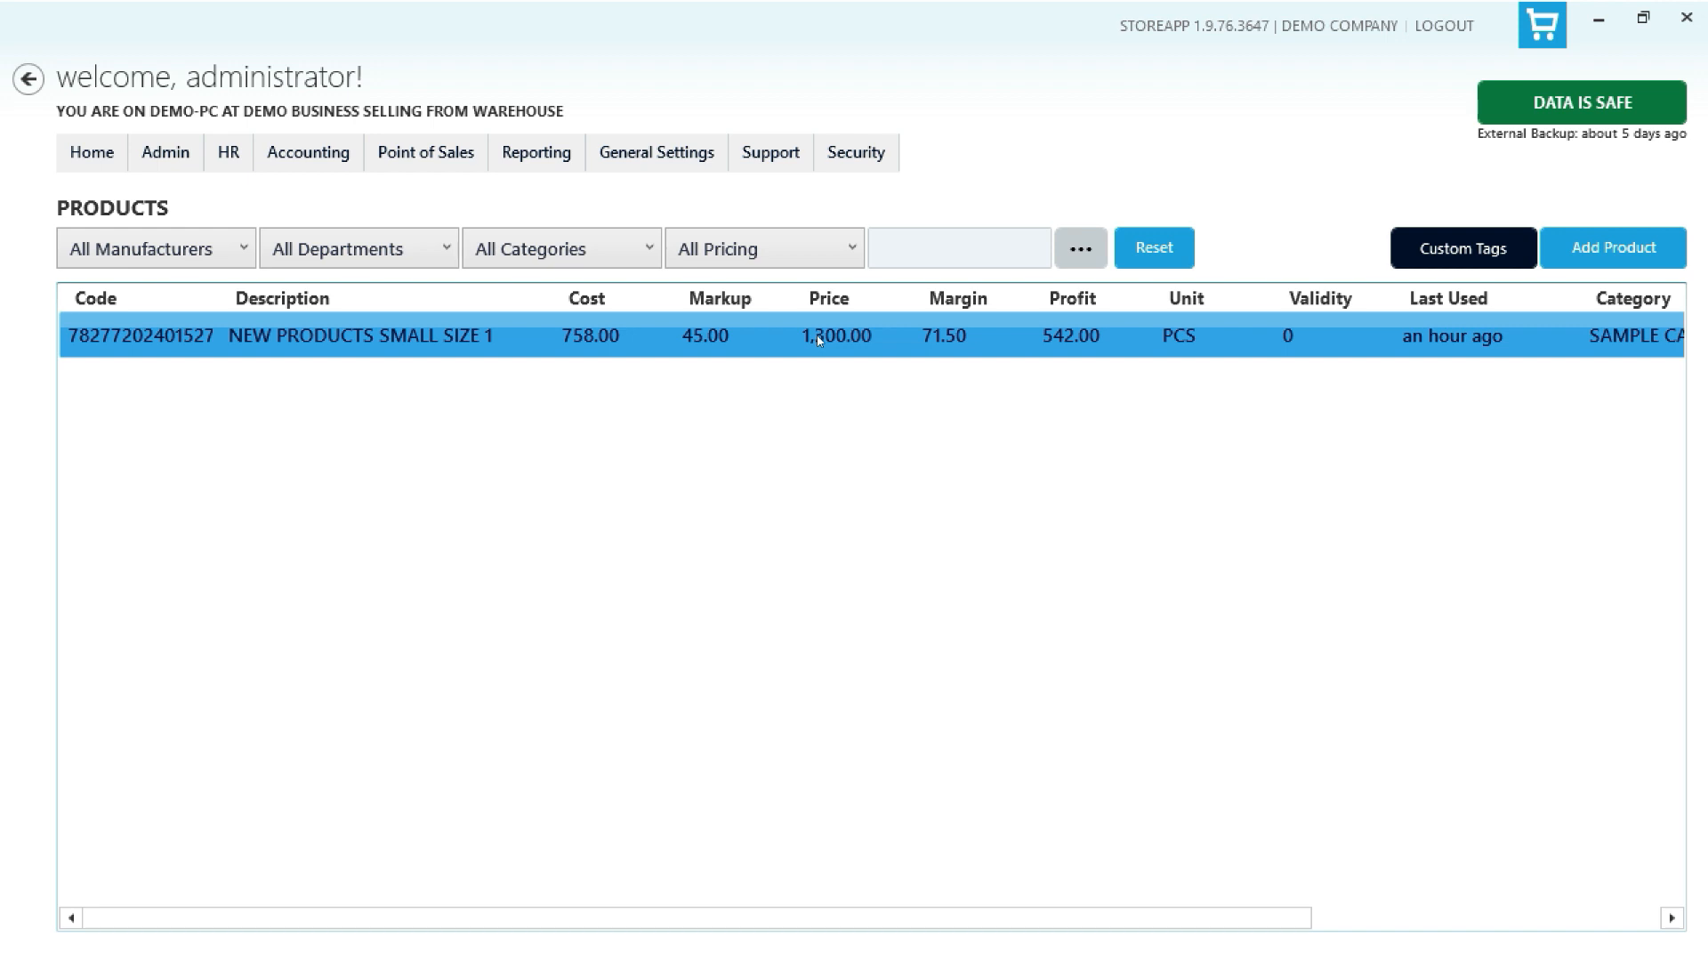
- Open the product's details, review its Price Logs and Logs tabs, and close it
right_click(818, 340)
click(905, 357)
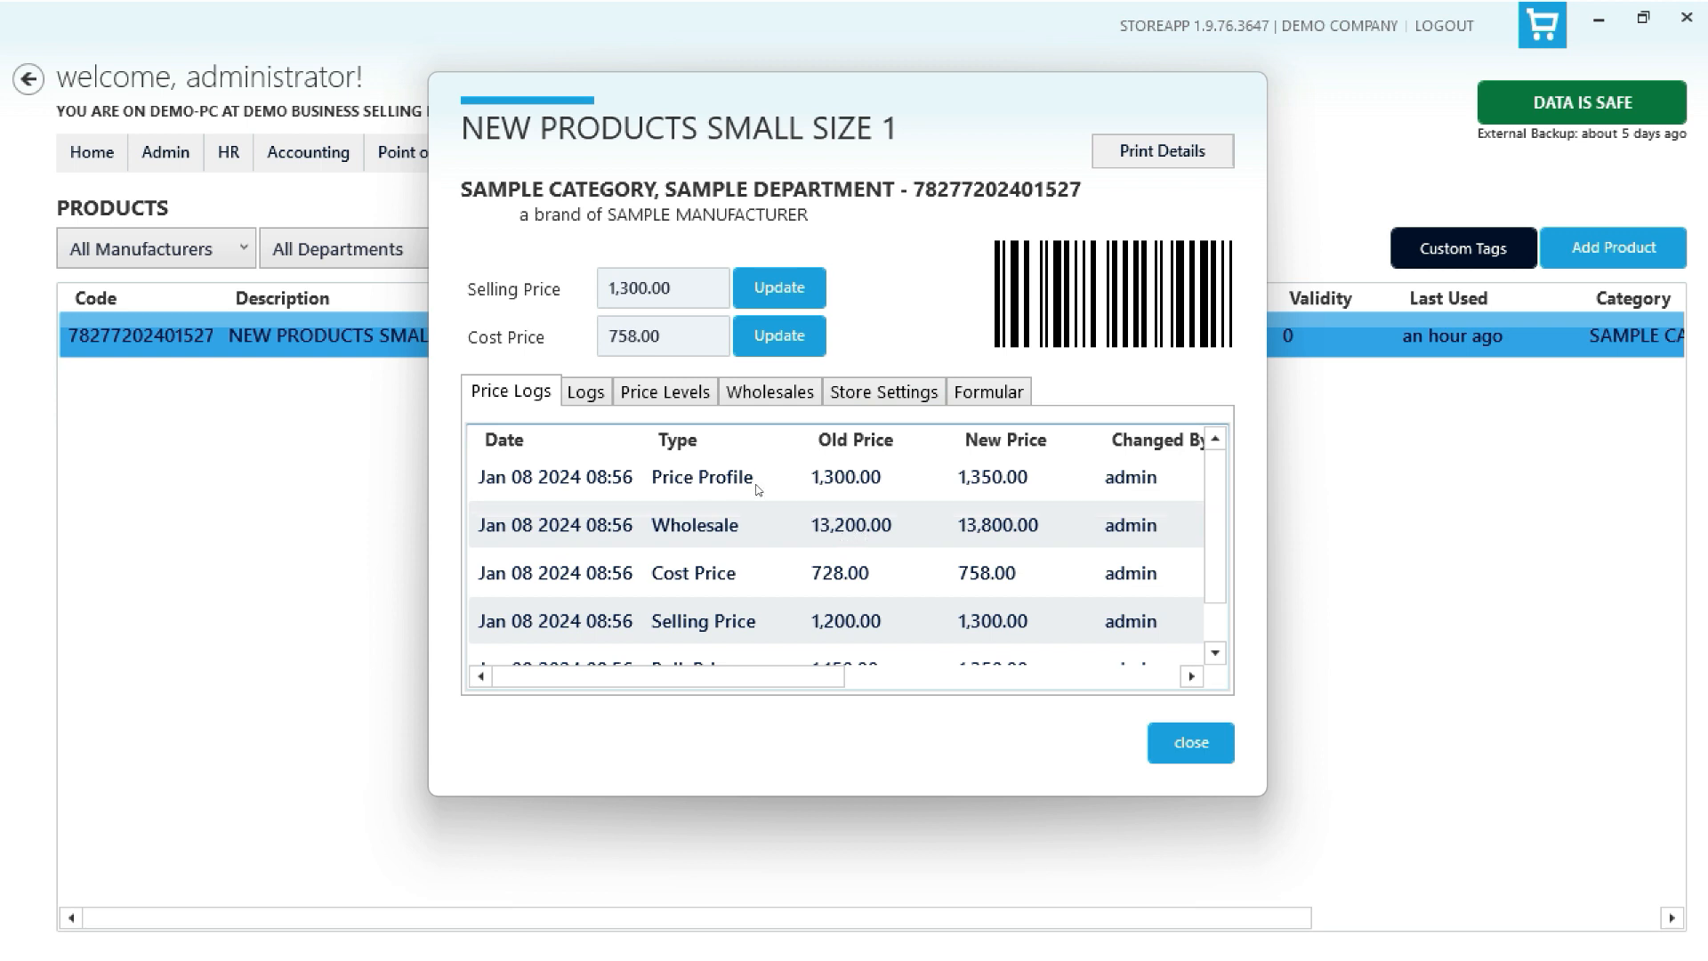
click(746, 538)
click(744, 567)
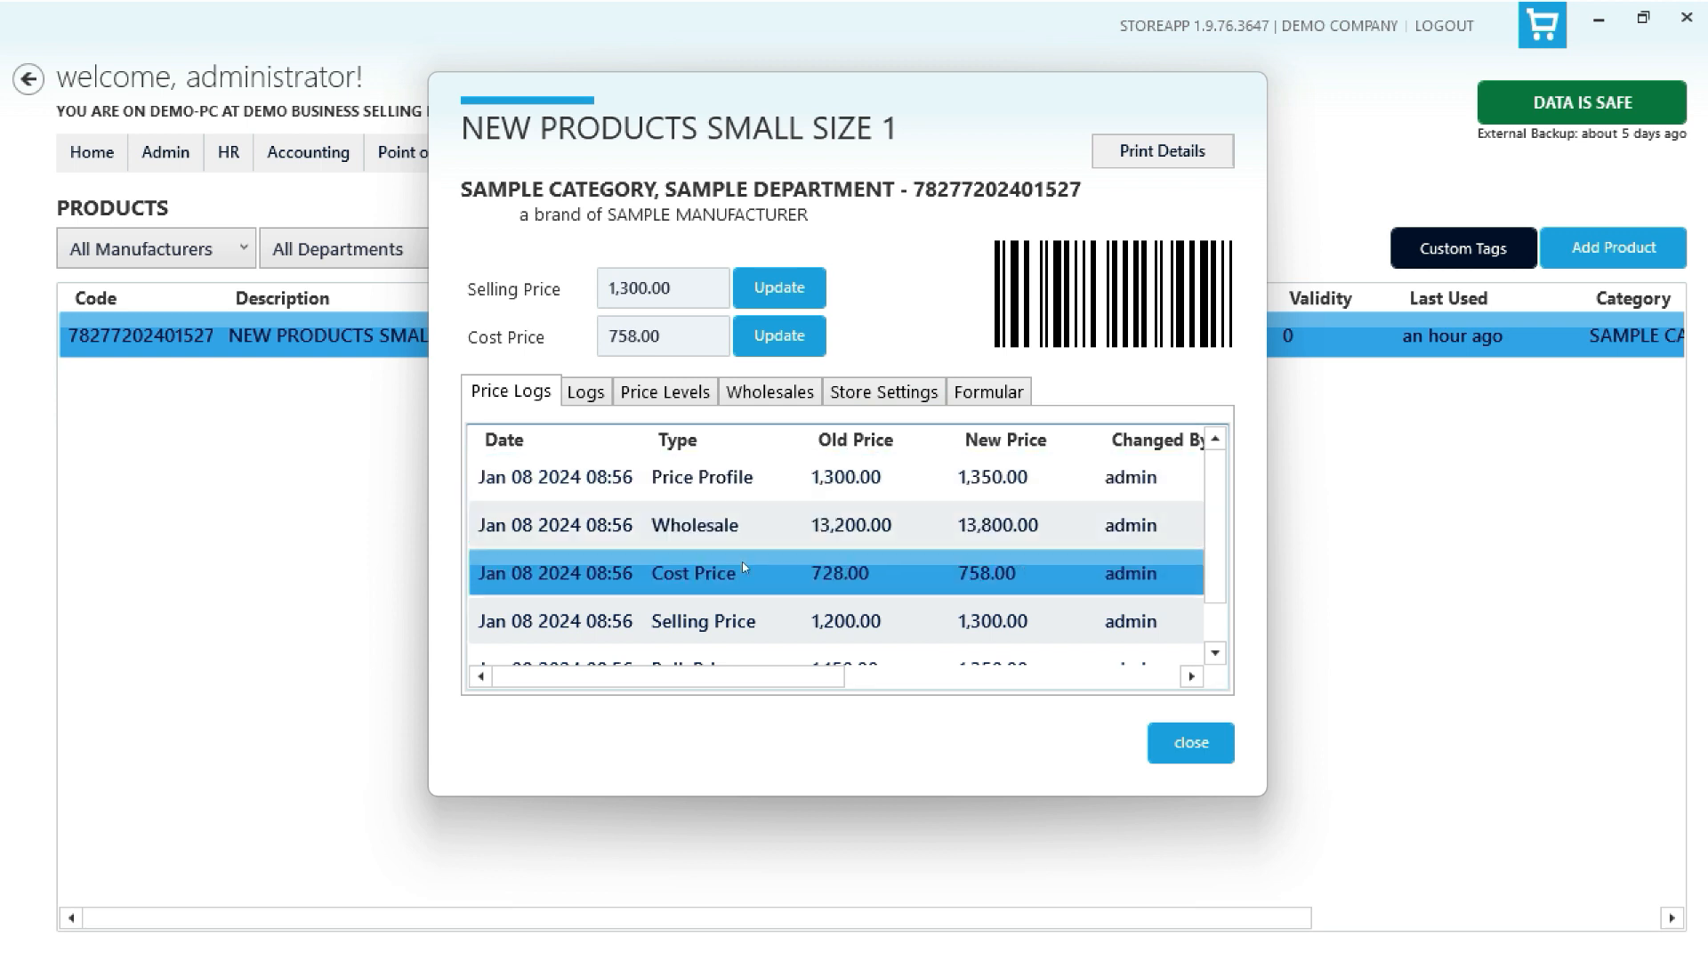
click(744, 609)
scroll(746, 605, down, 1)
click(725, 623)
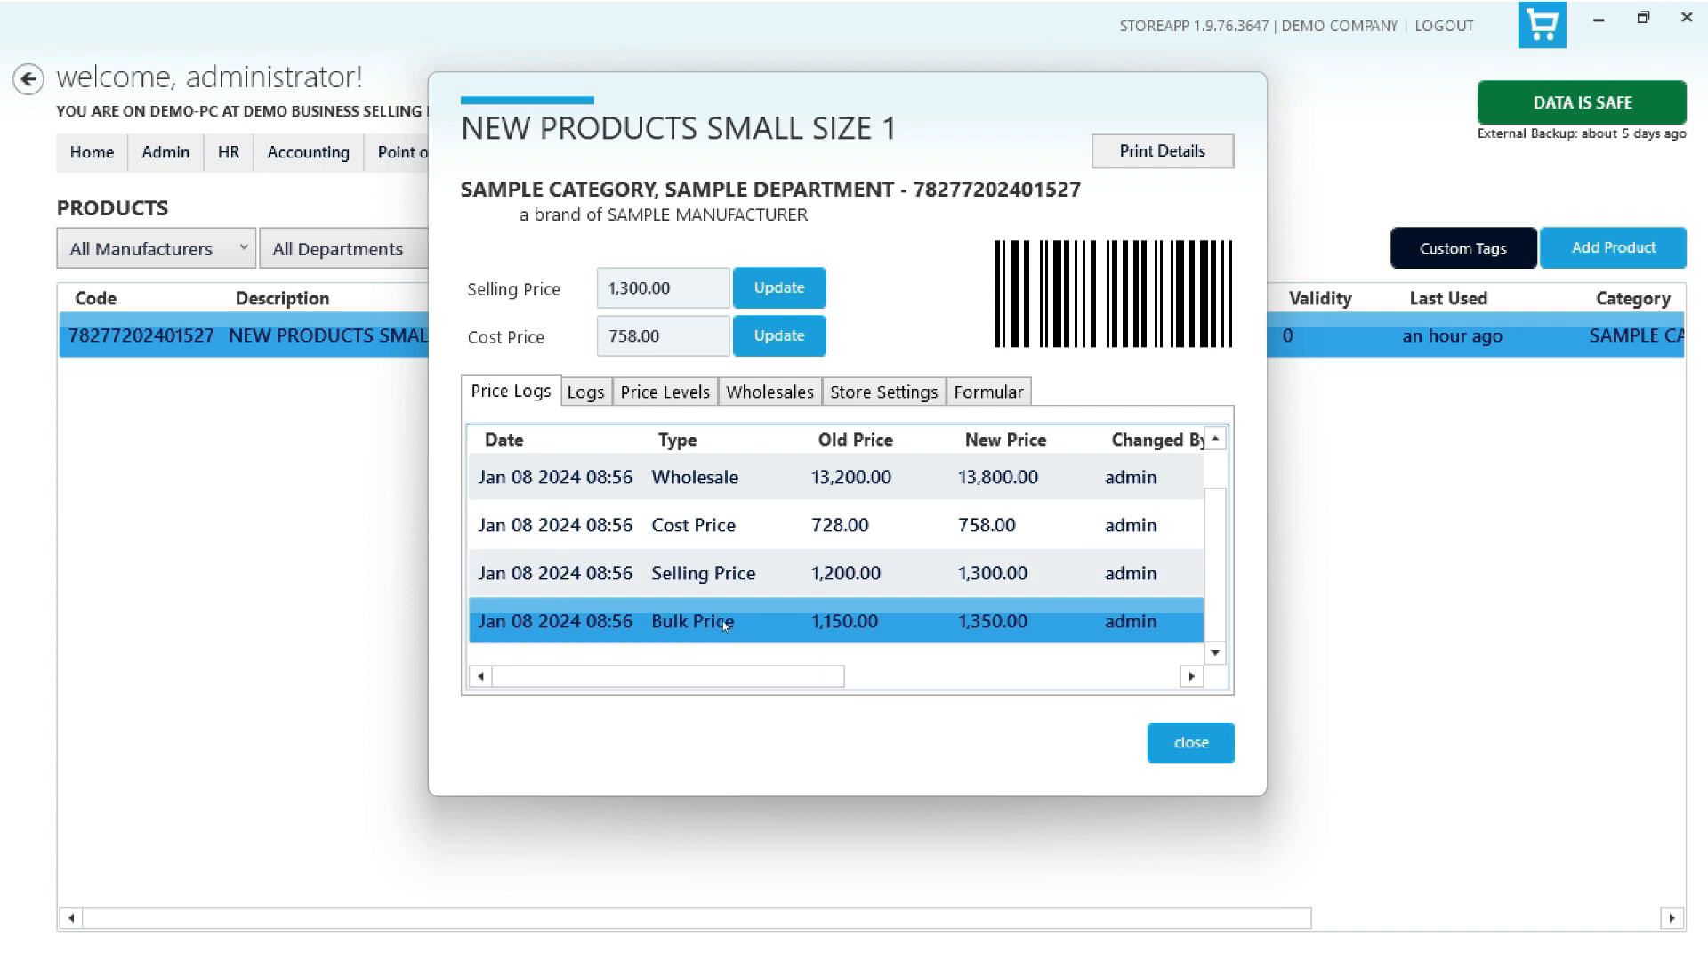
click(592, 395)
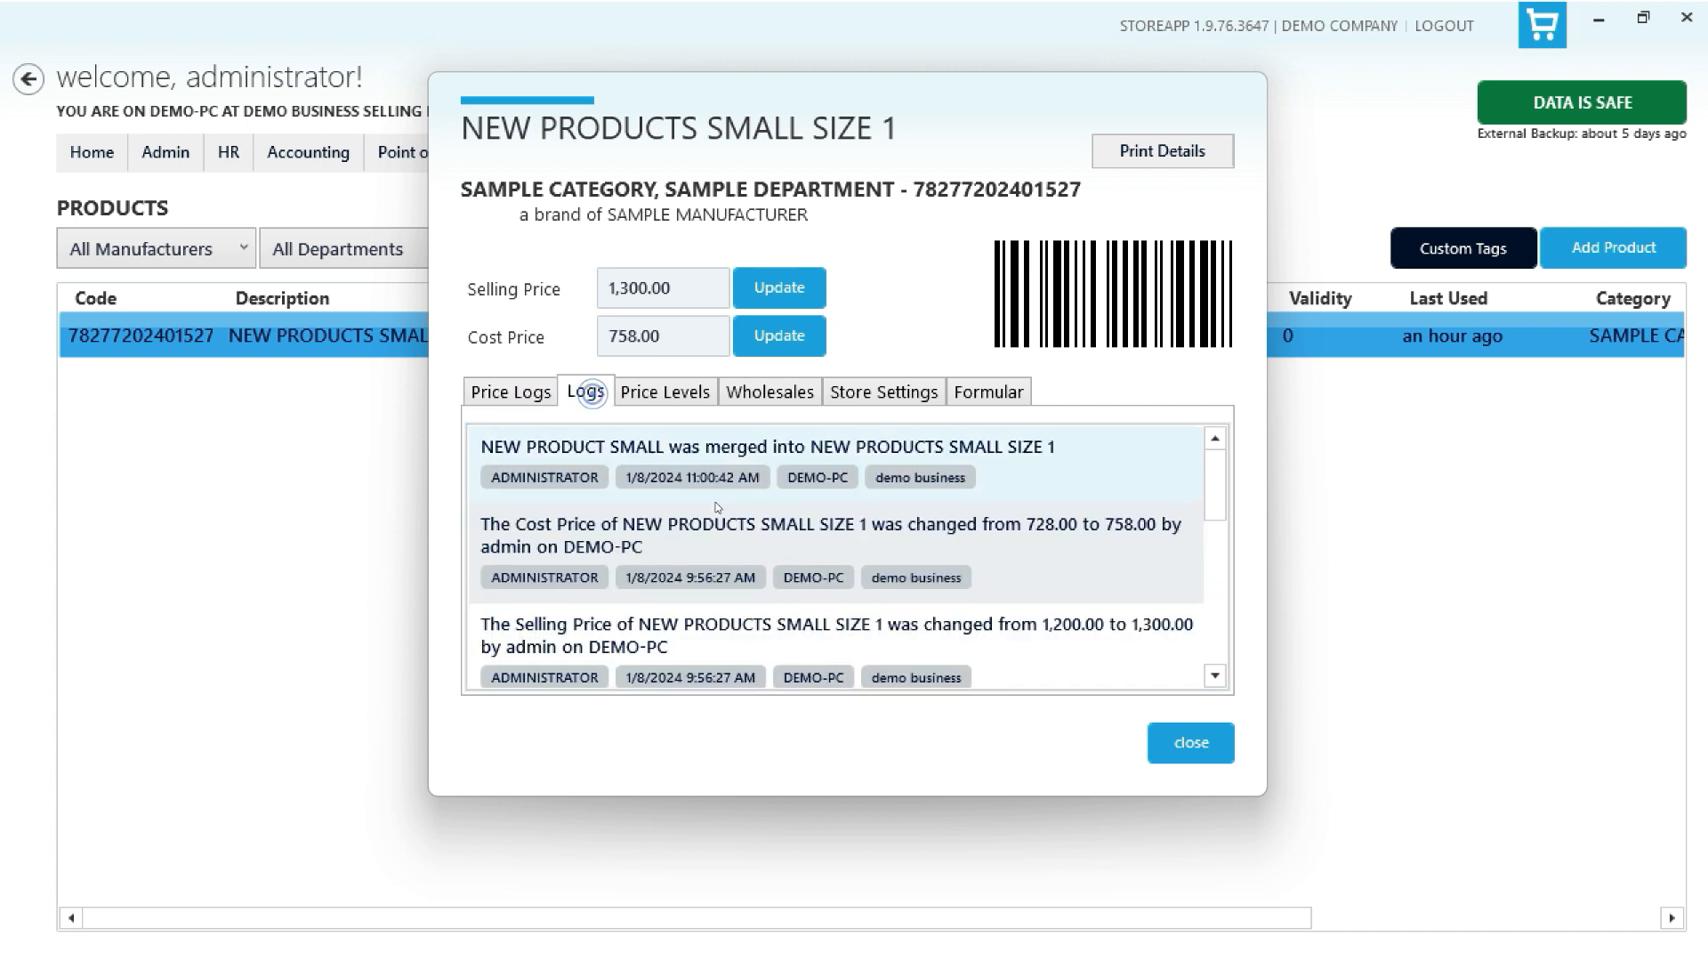
scroll(1002, 628, down, 5)
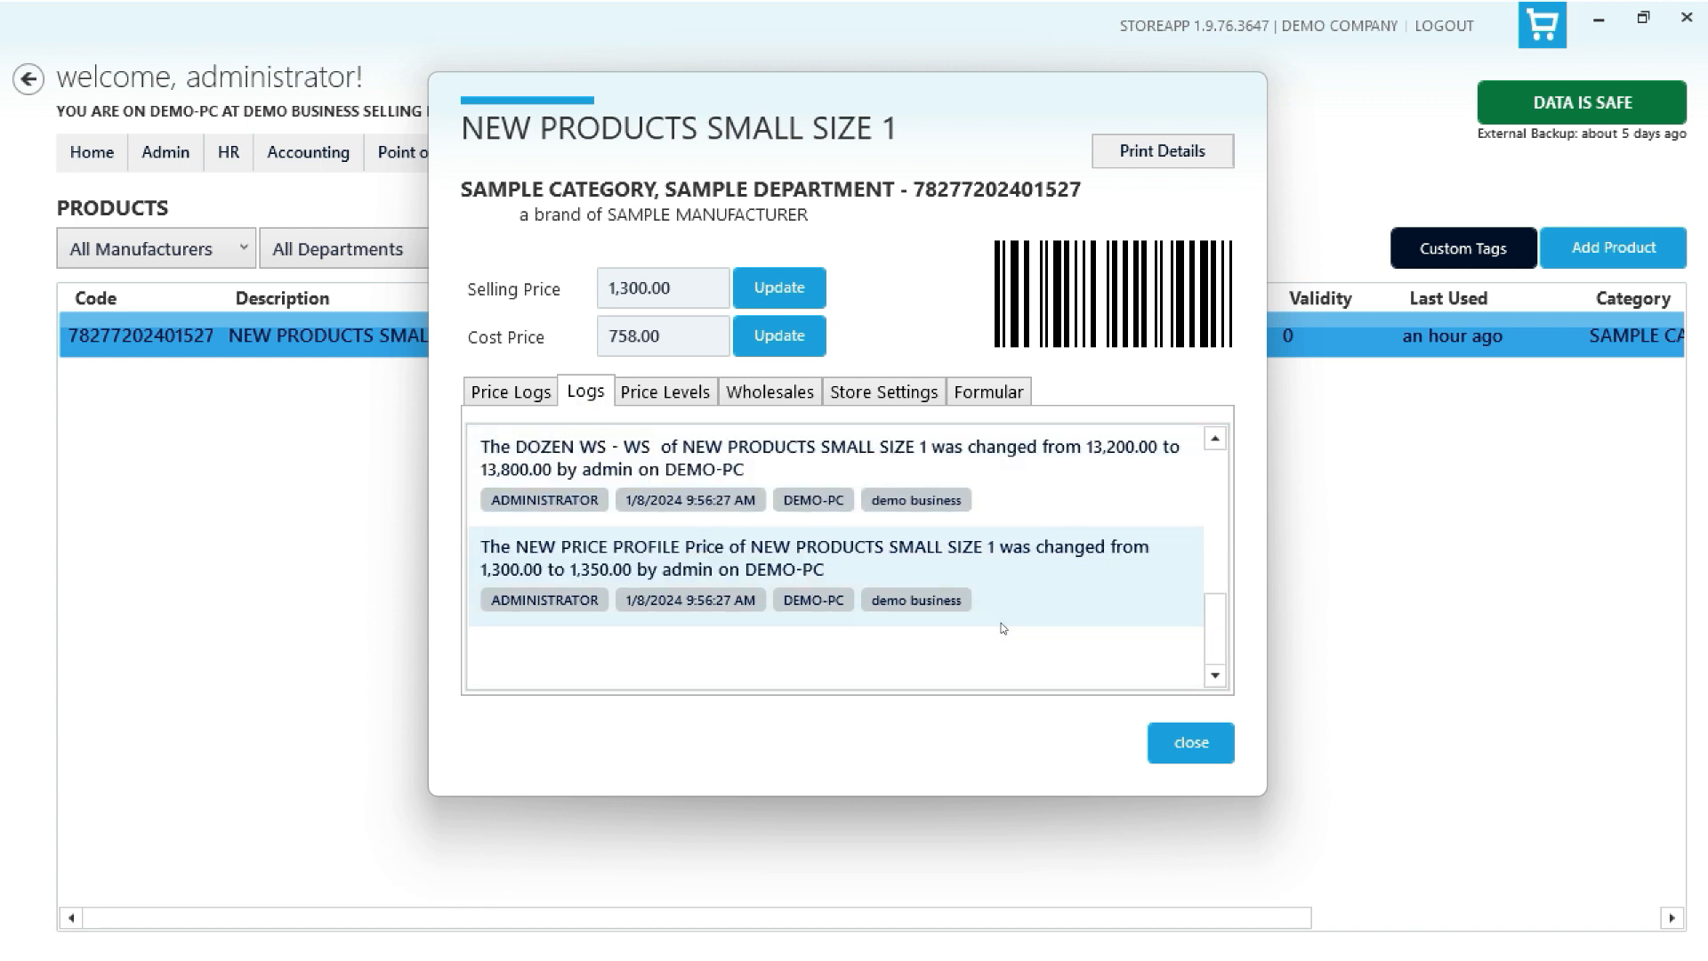
click(1172, 731)
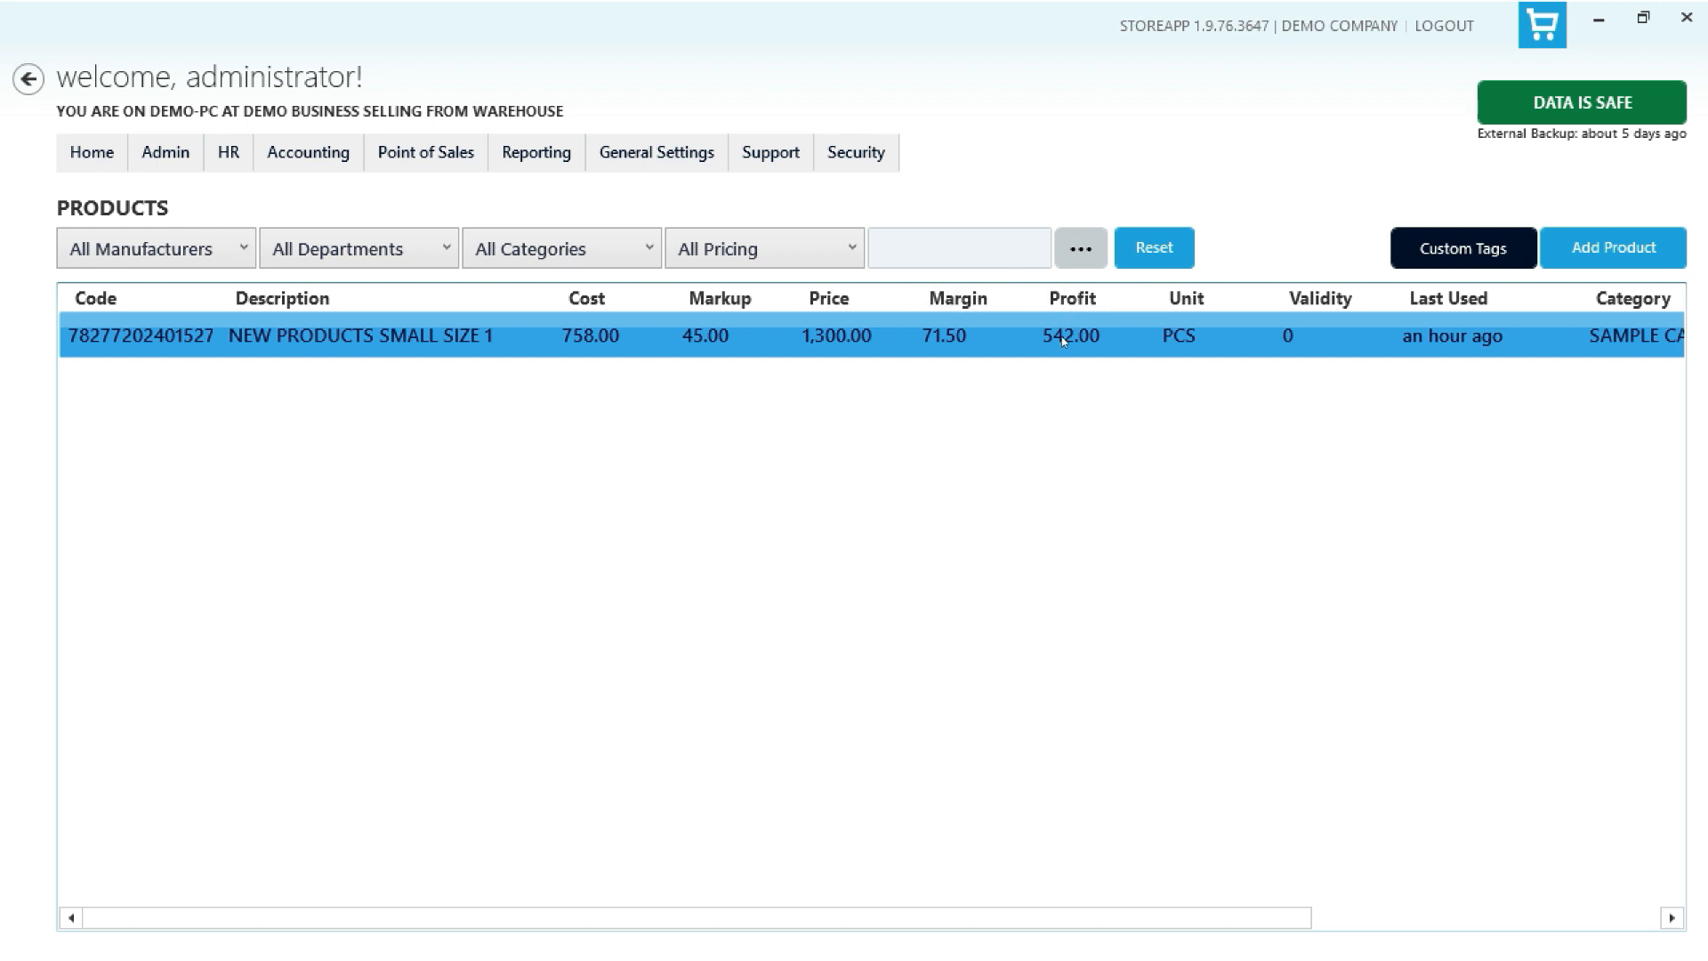
- Delete the product from the products list, confirming the disable prompt
drag(1079, 923, 1426, 944)
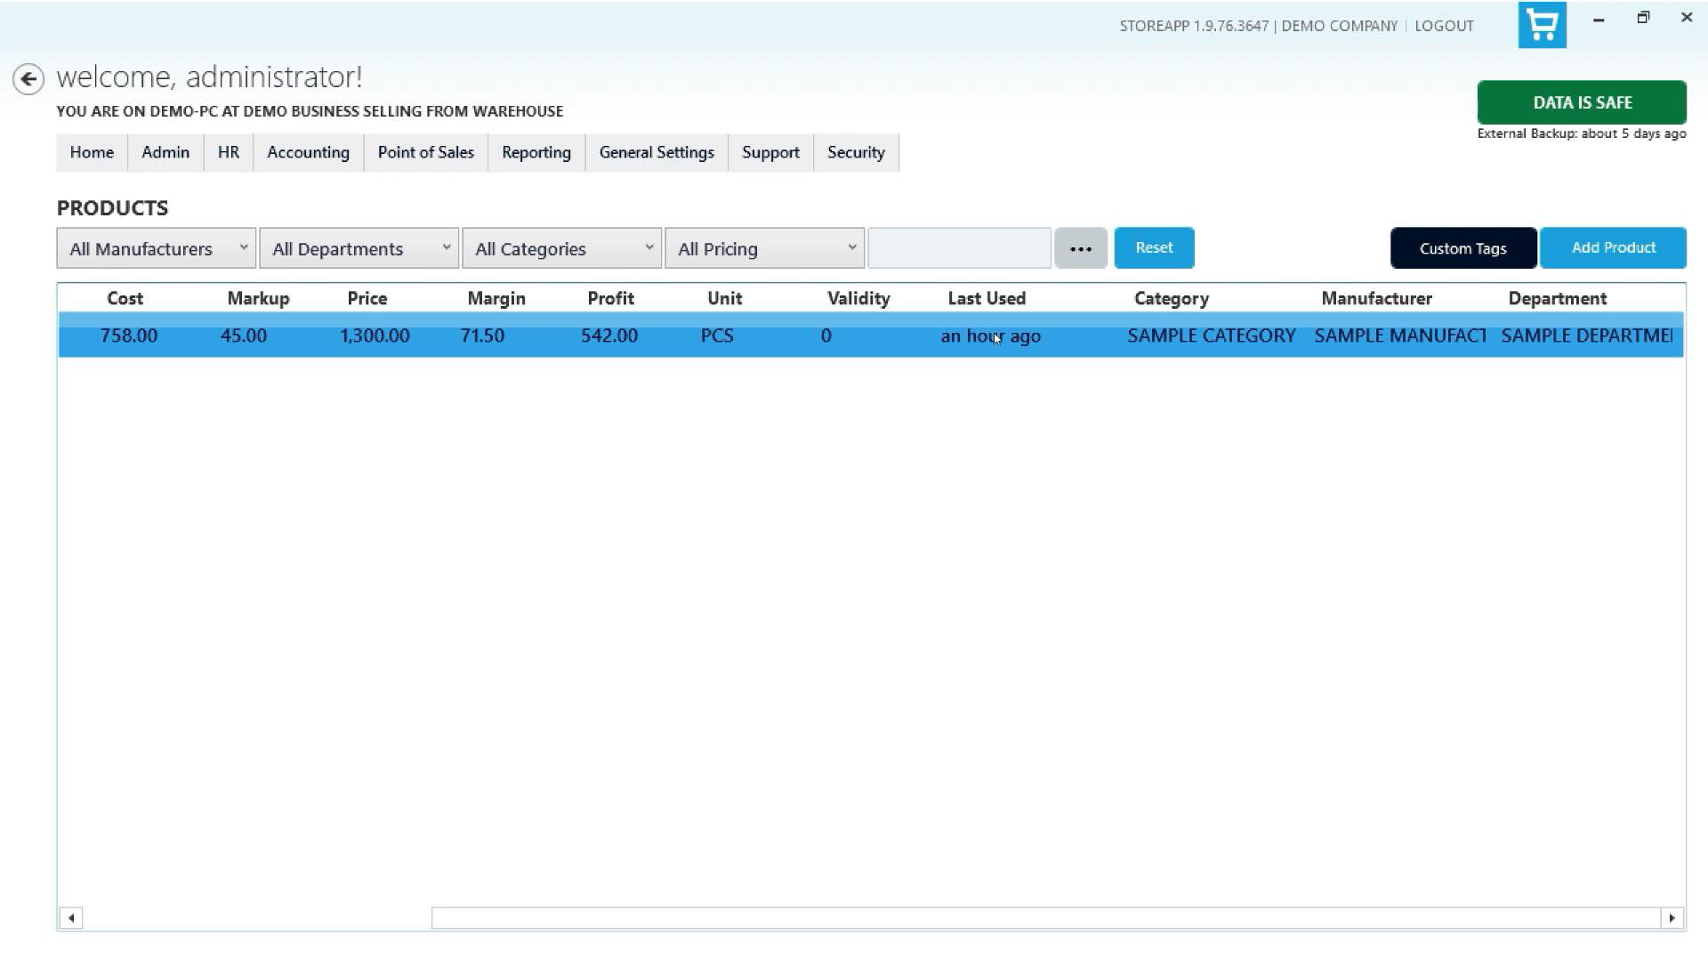
right_click(839, 340)
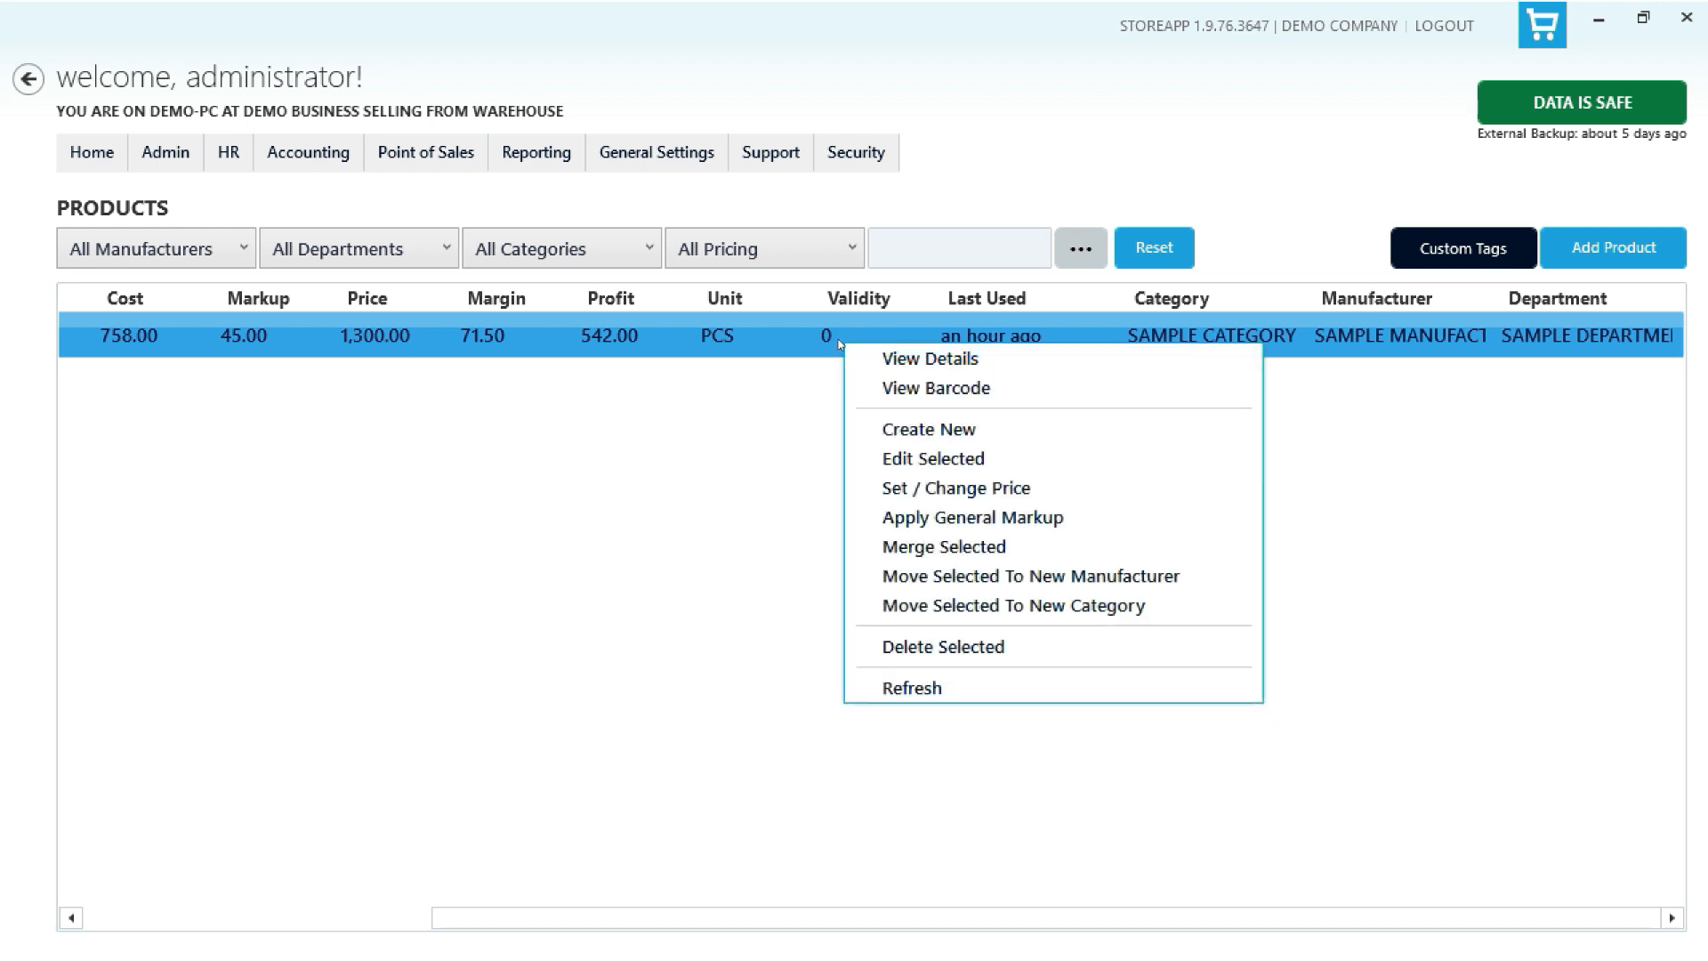
click(1042, 651)
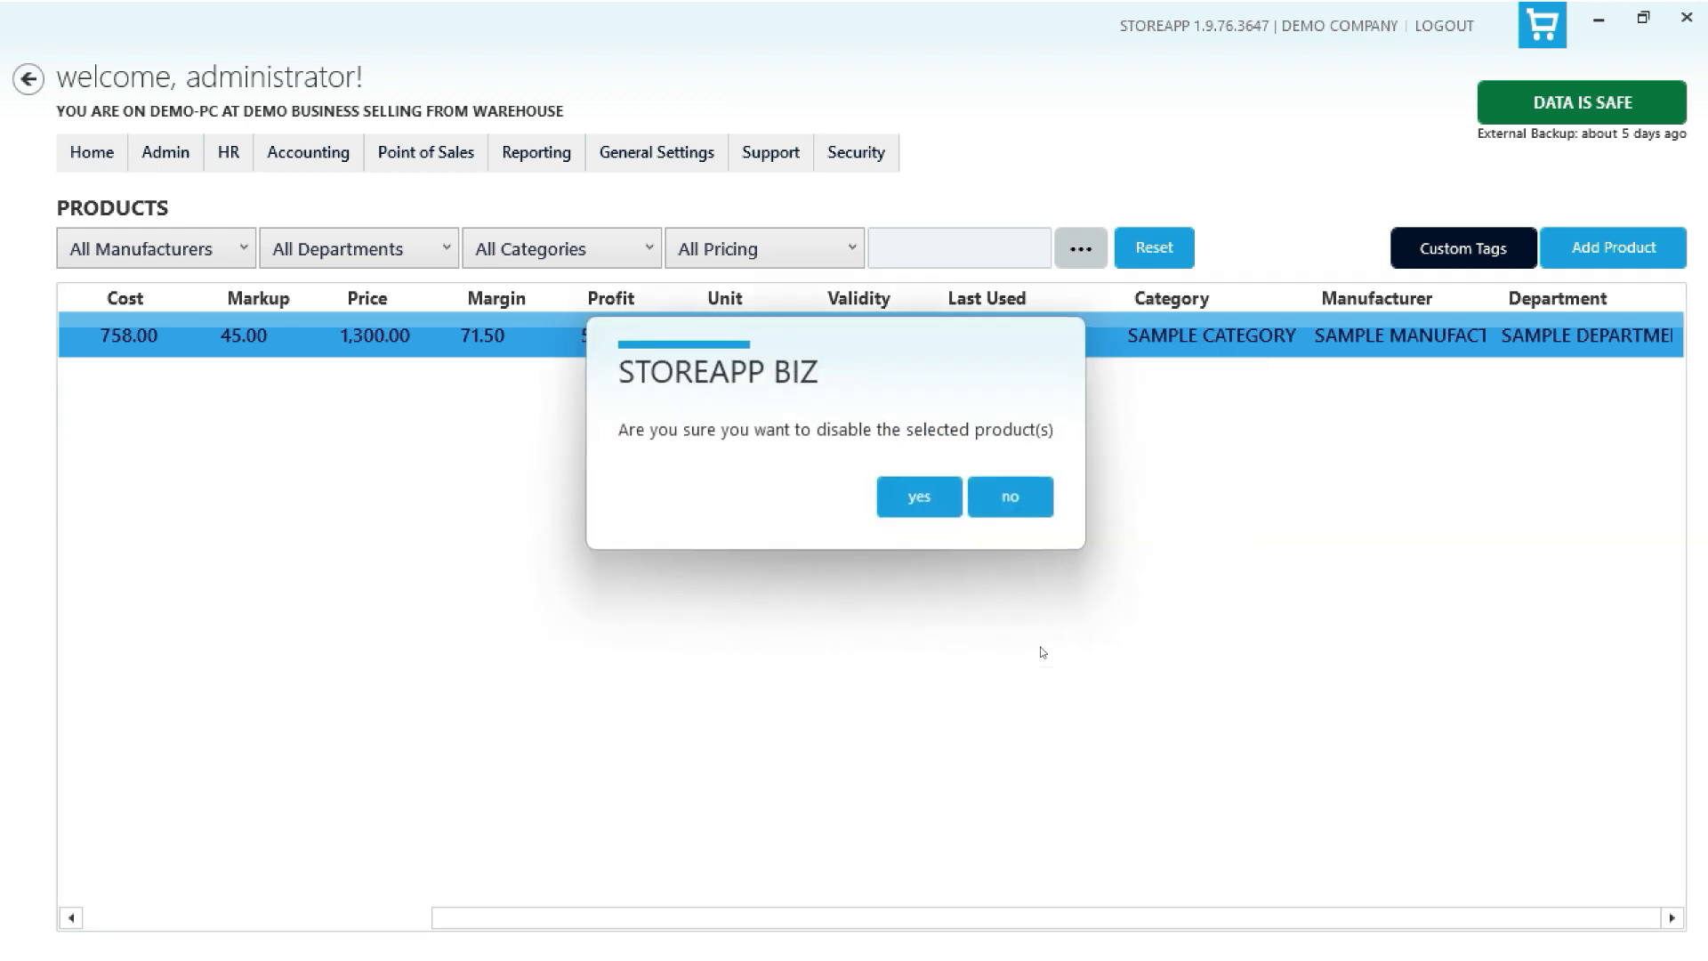
click(935, 514)
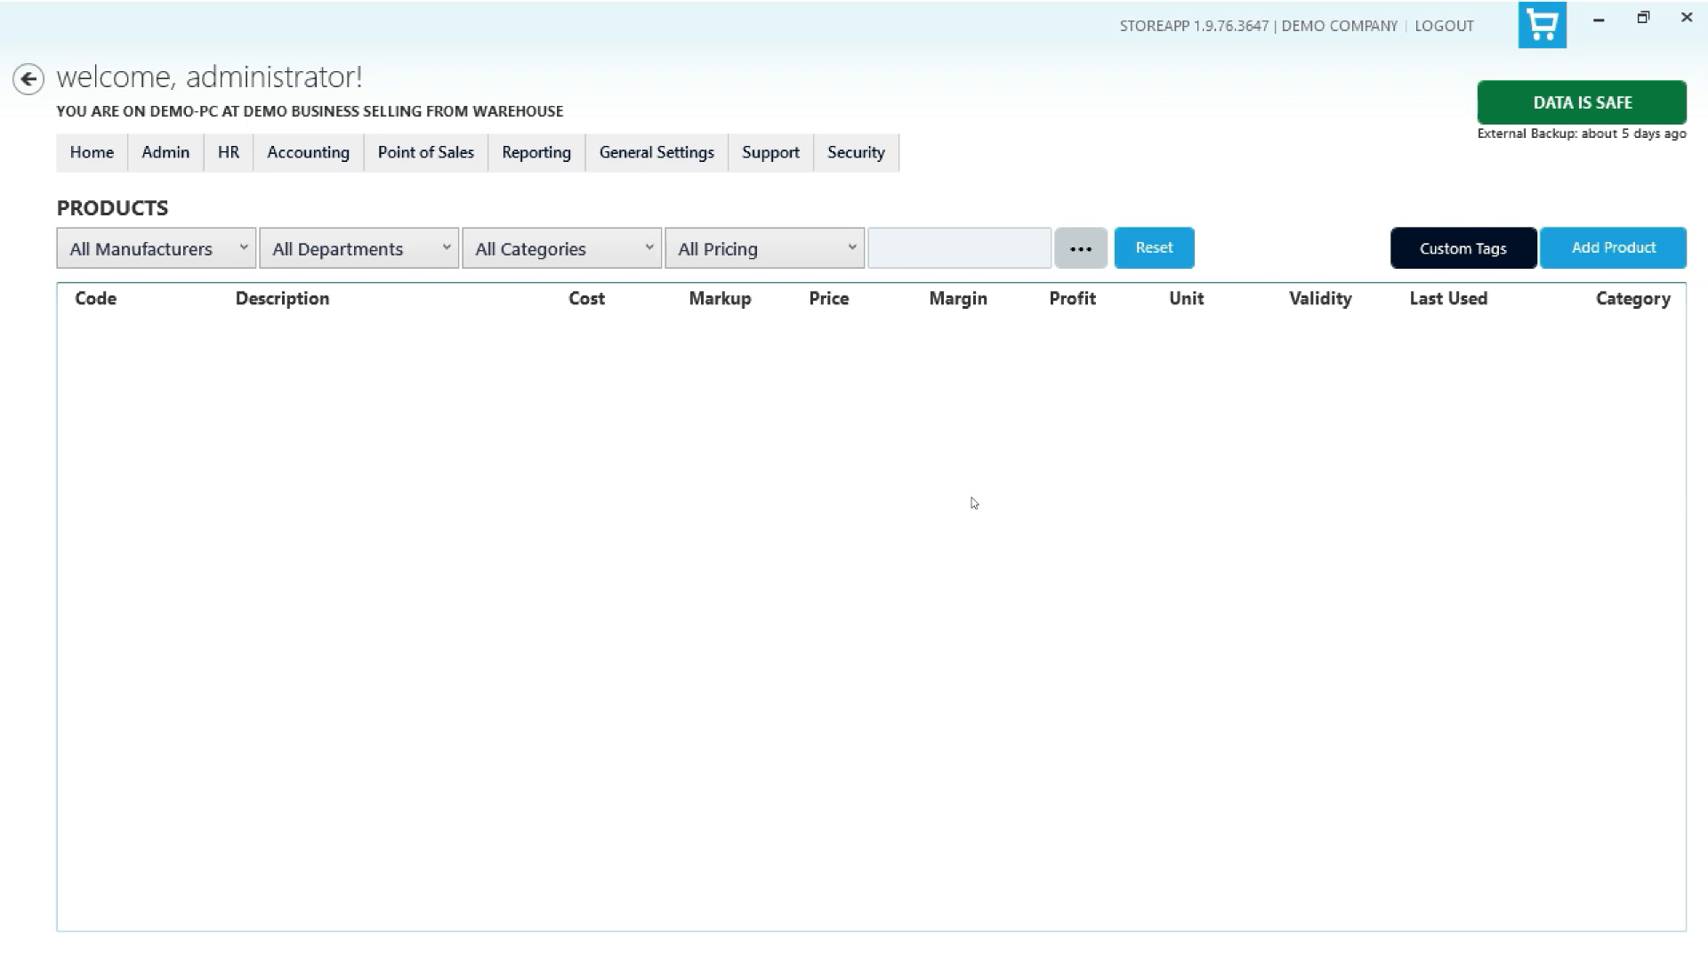
- Restore the deleted product from the Deleted Products list and return to the products list
click(177, 160)
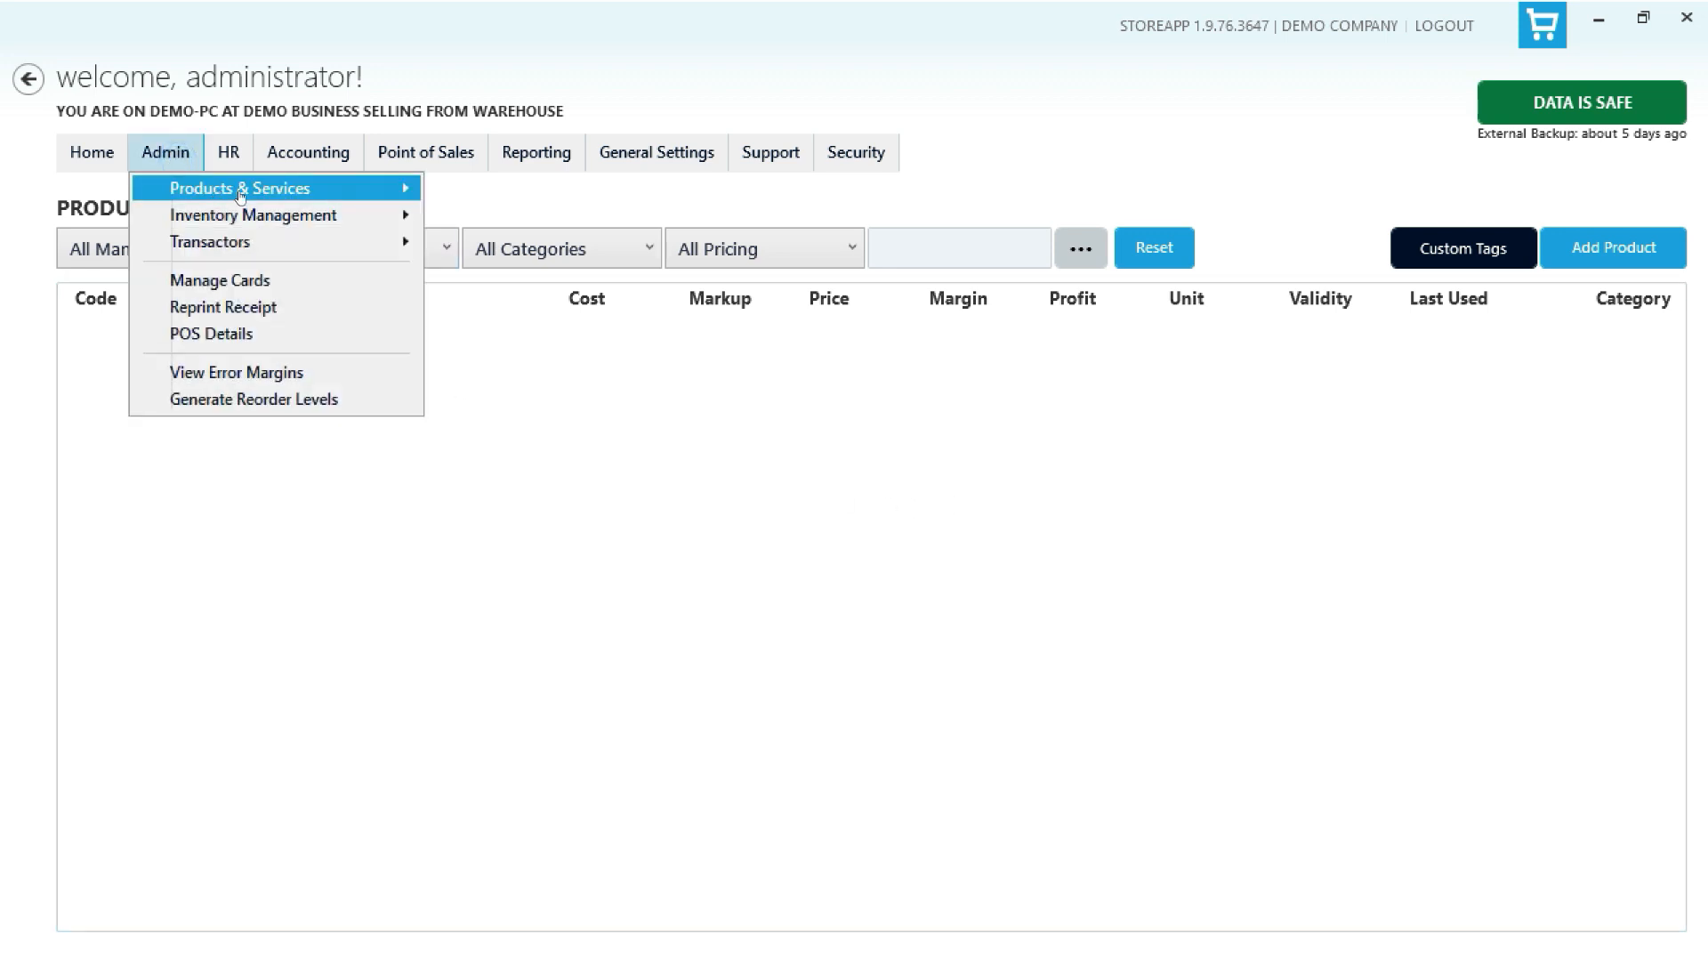
mouse_move(242, 194)
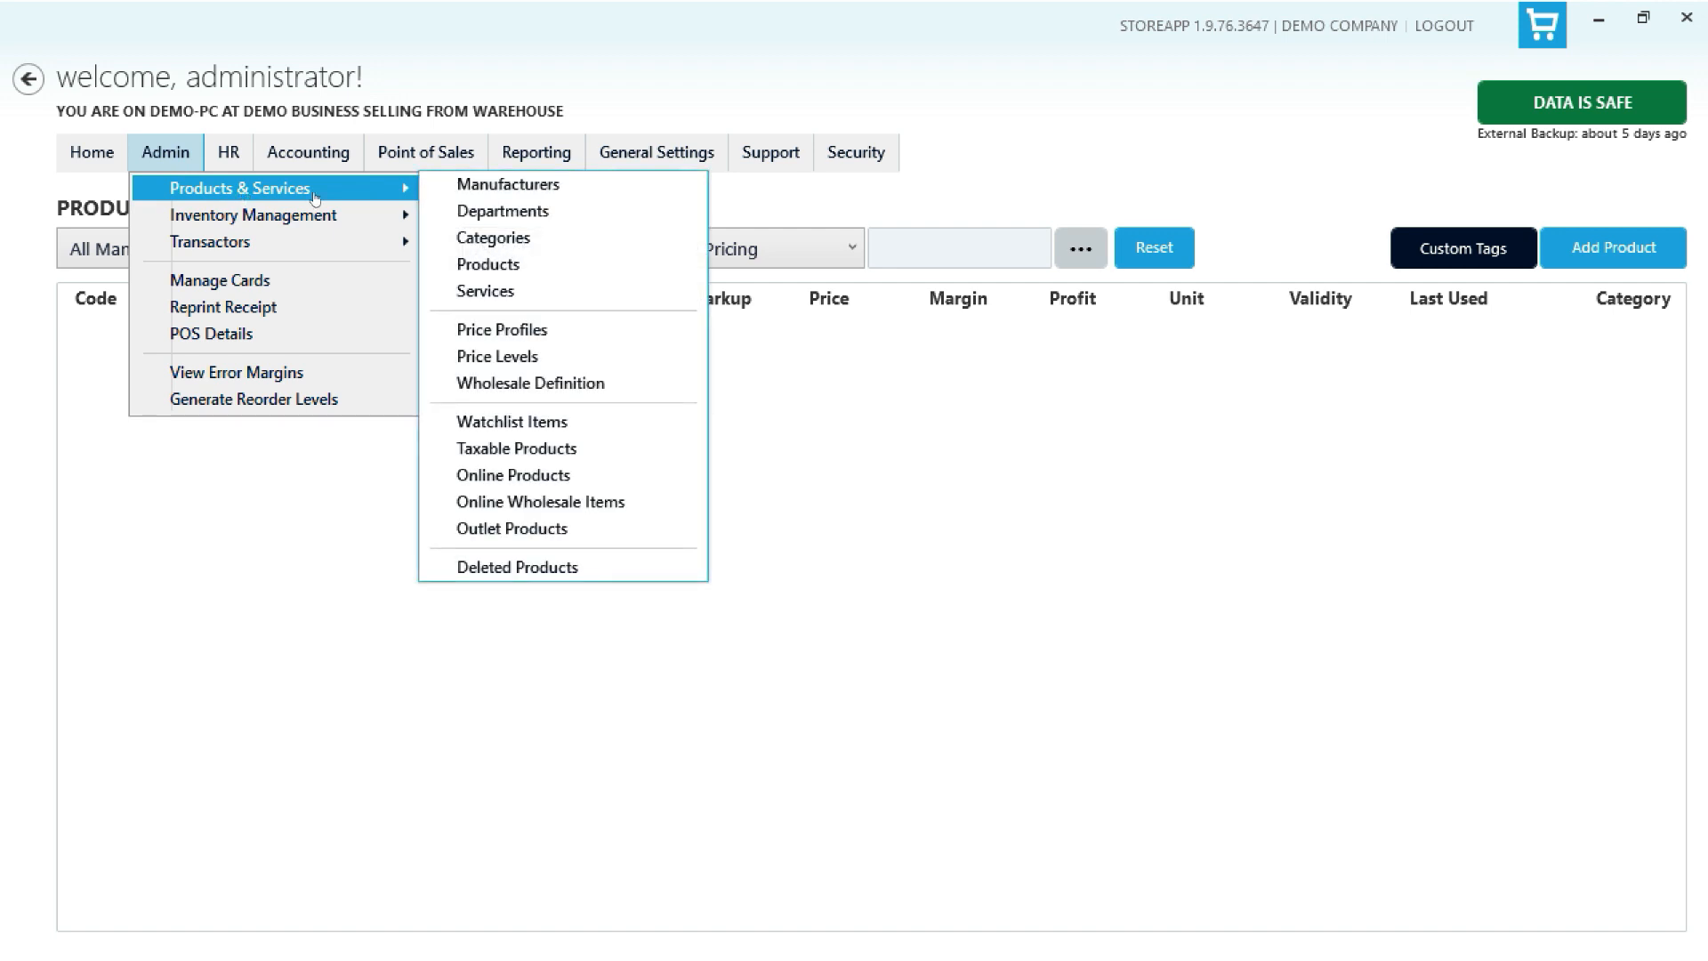
click(564, 569)
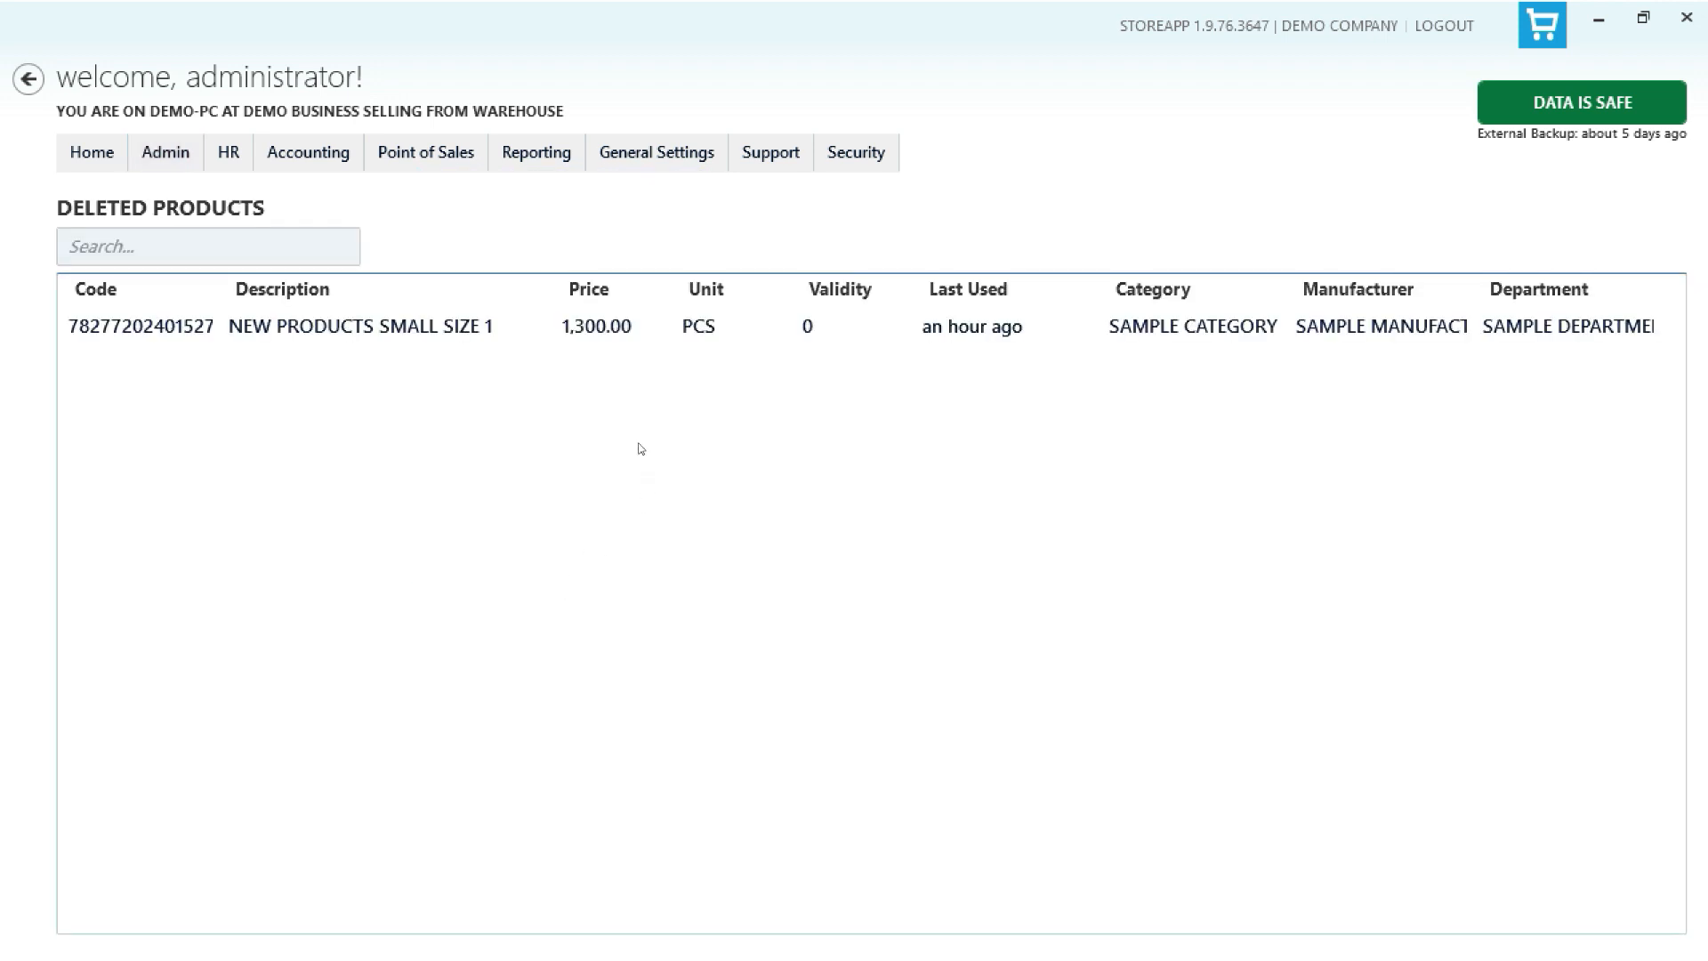
click(562, 333)
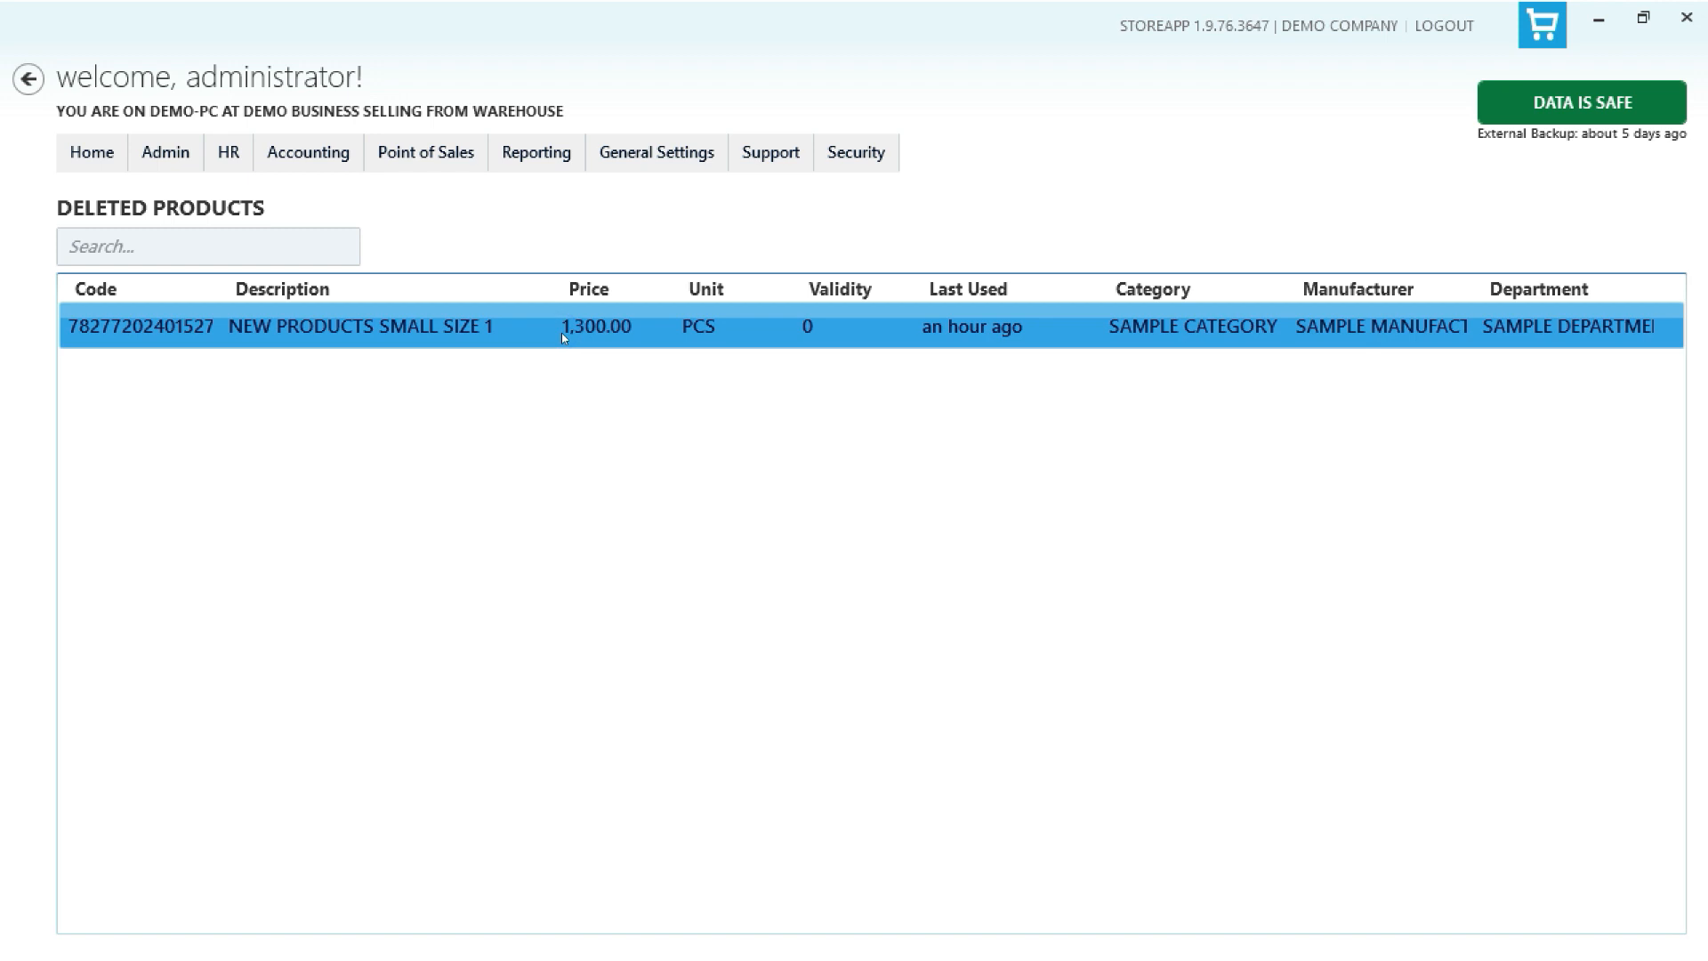
right_click(654, 326)
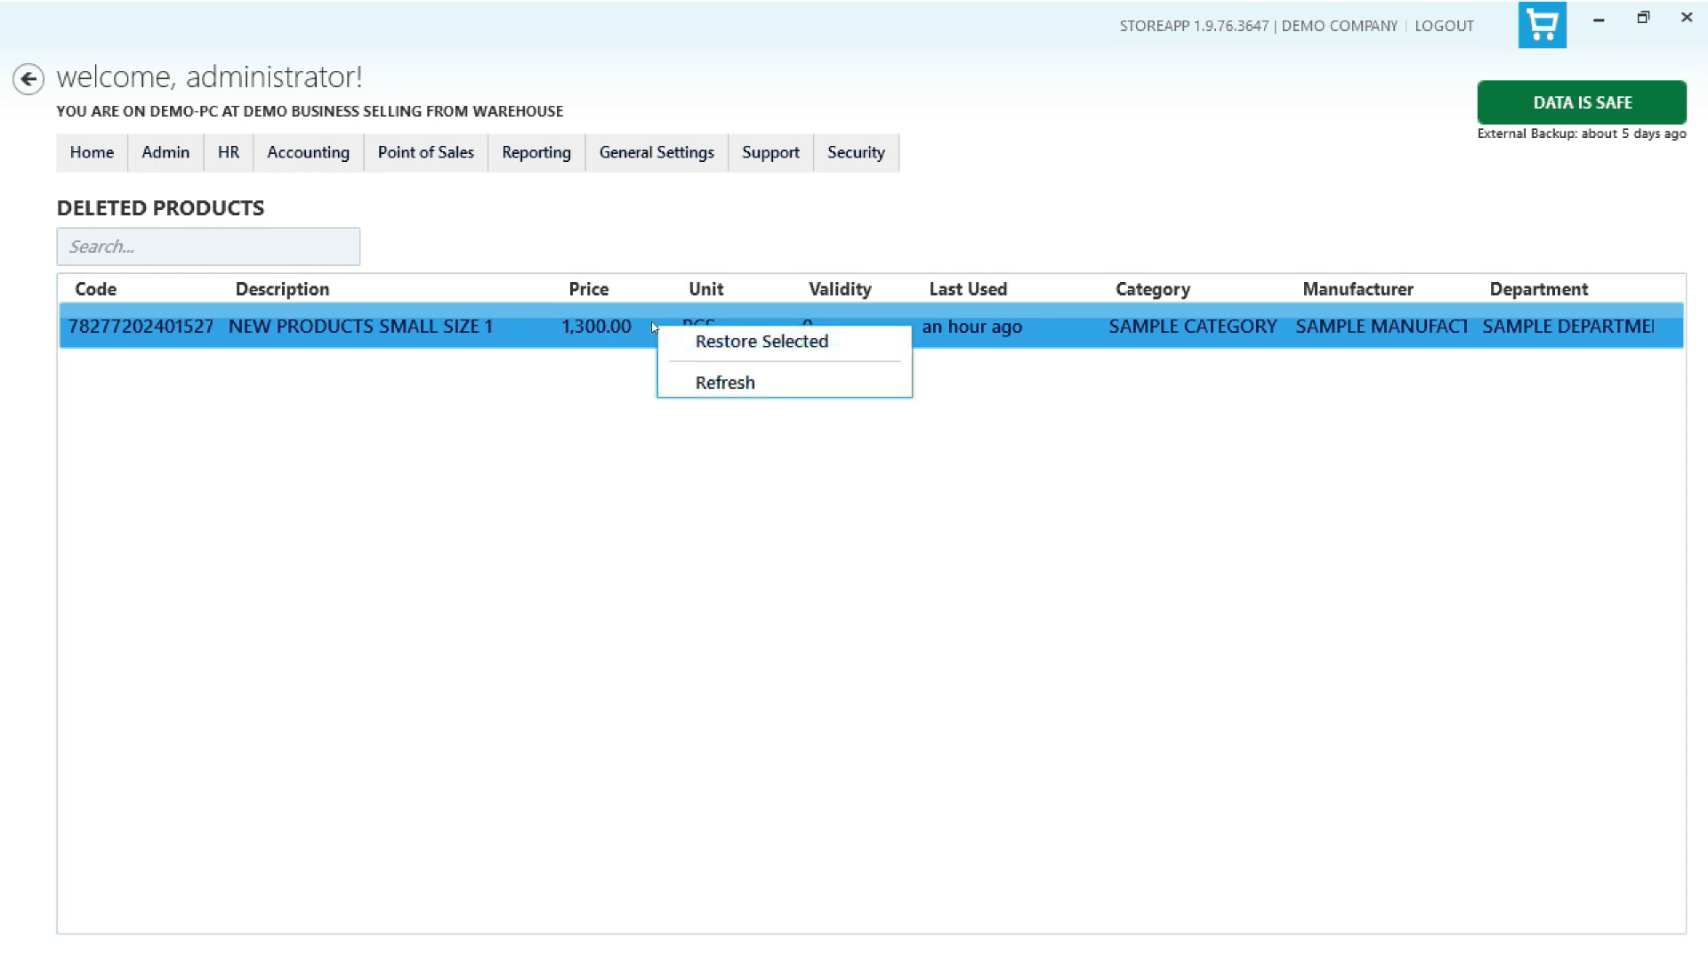
click(721, 342)
click(930, 504)
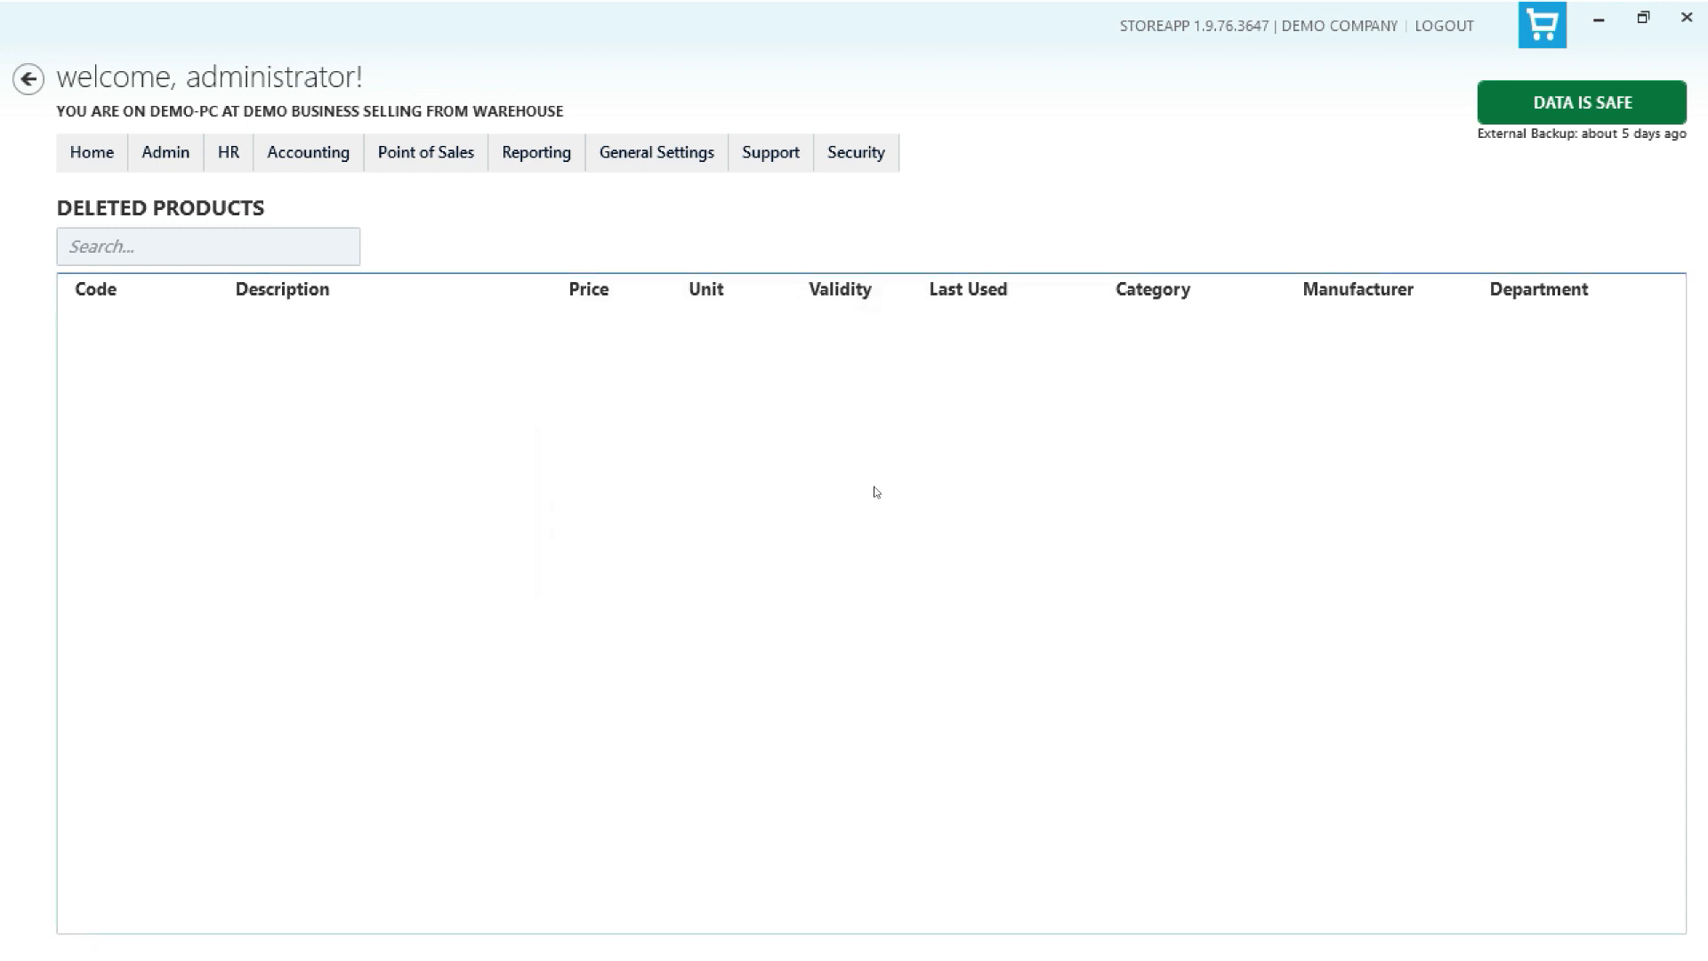
click(165, 152)
mouse_move(267, 188)
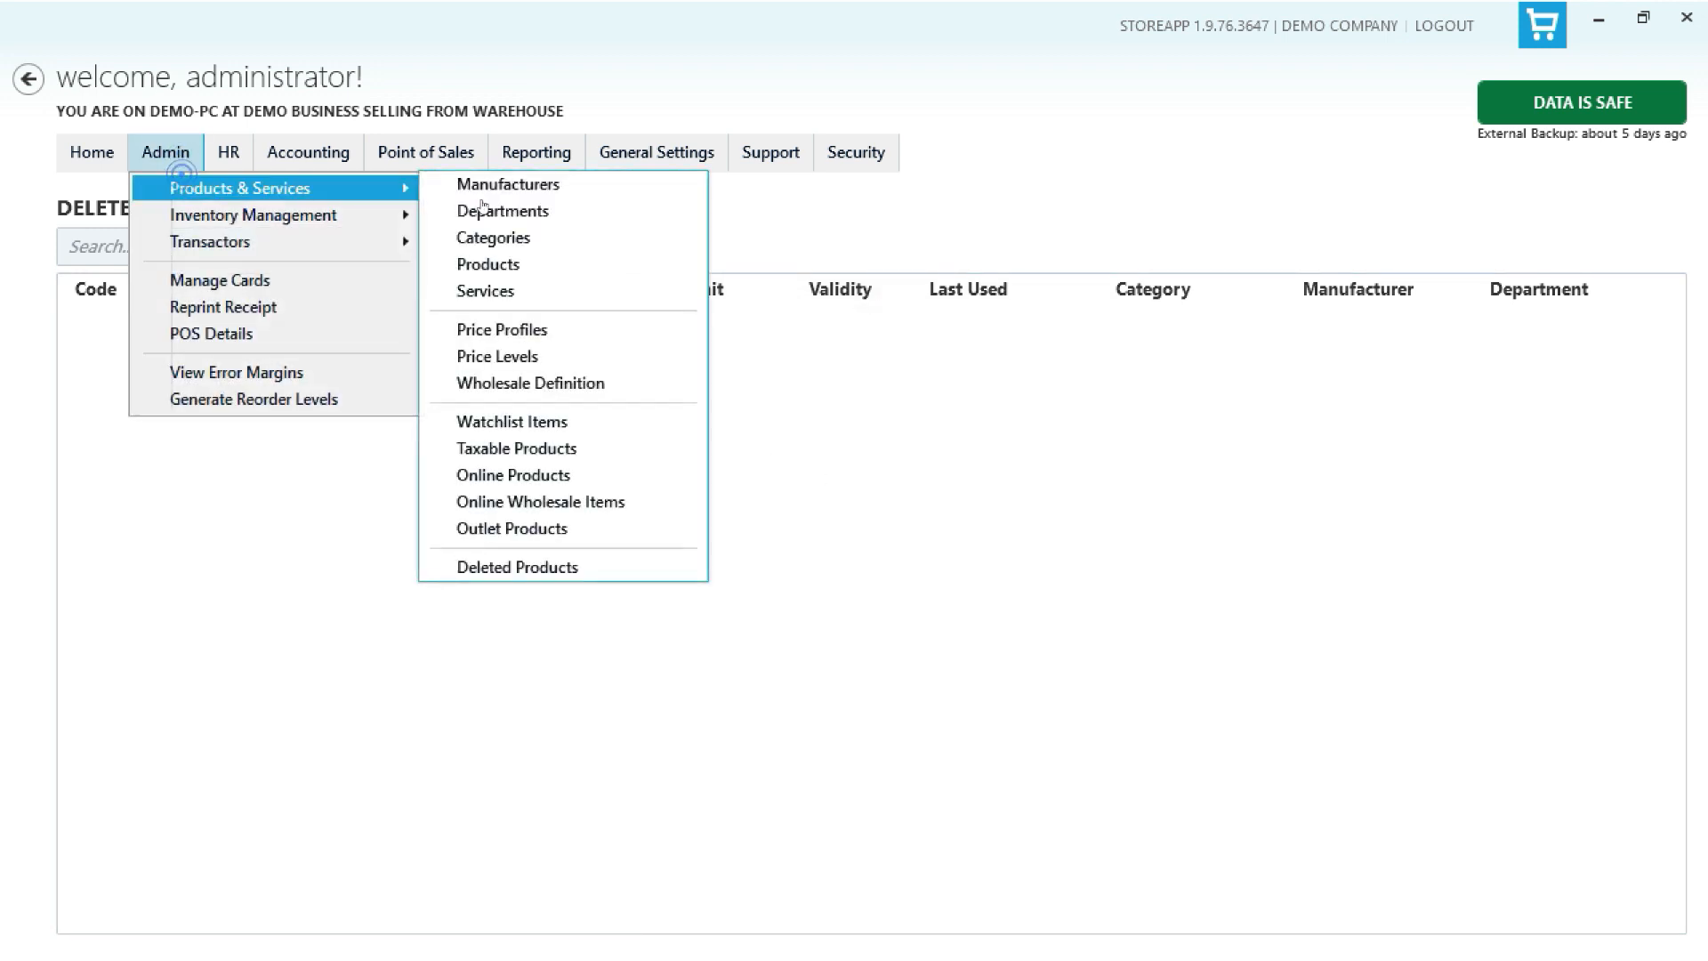
click(567, 267)
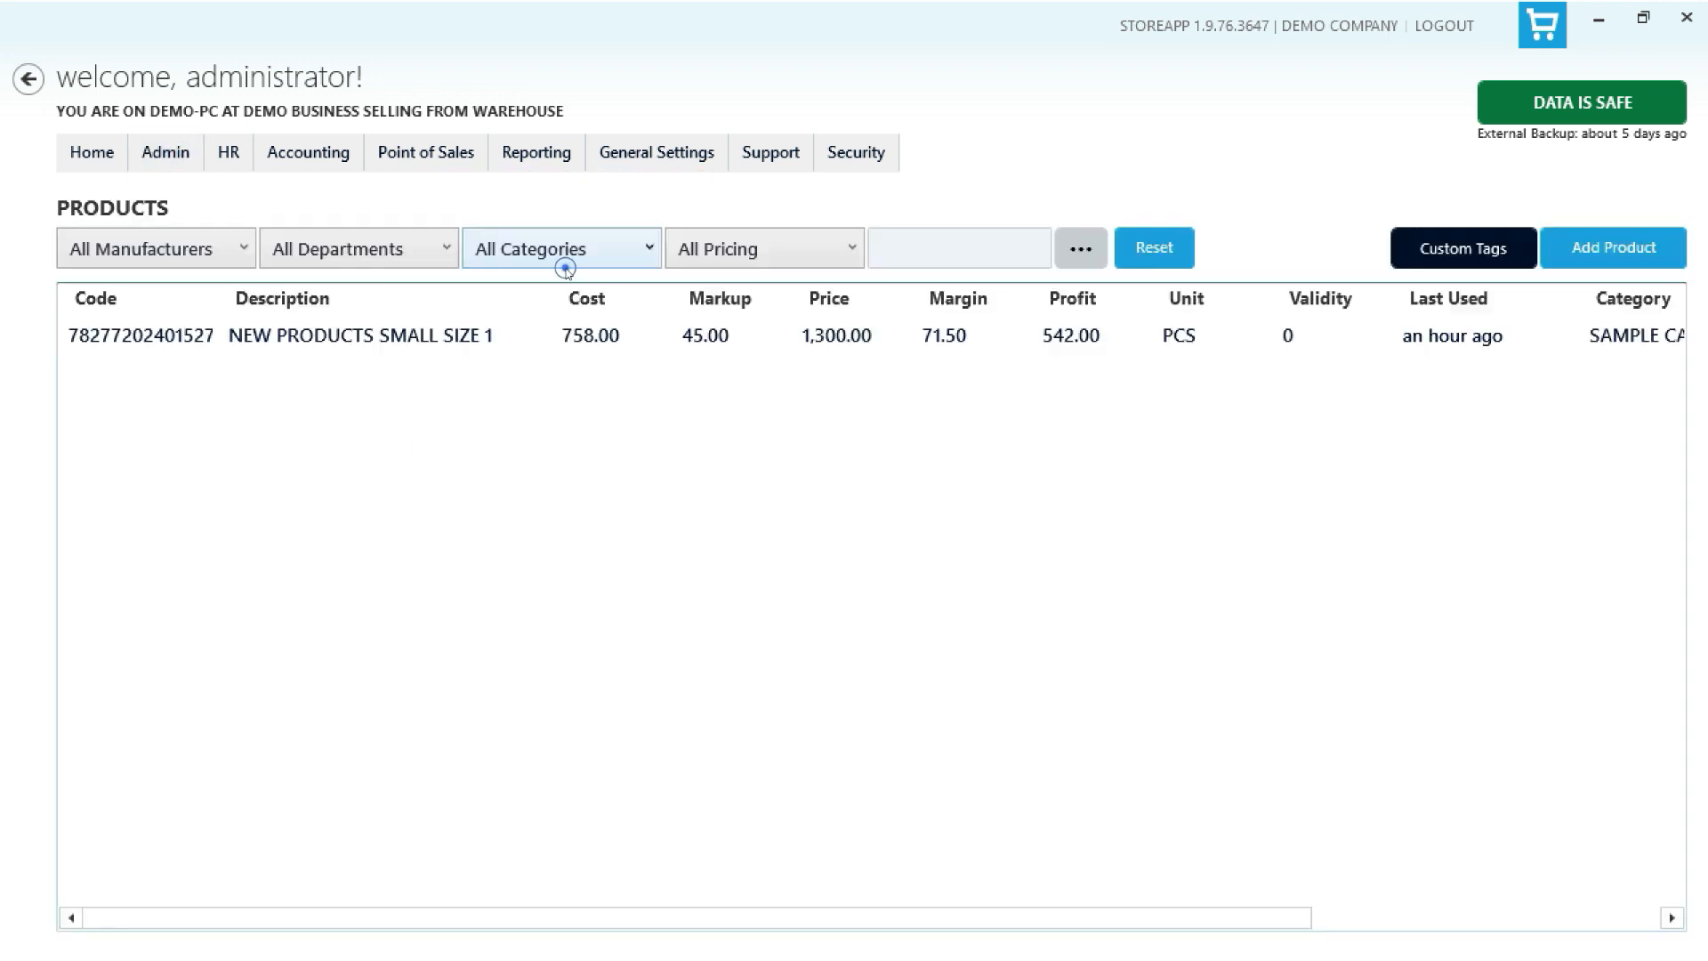
right_click(845, 340)
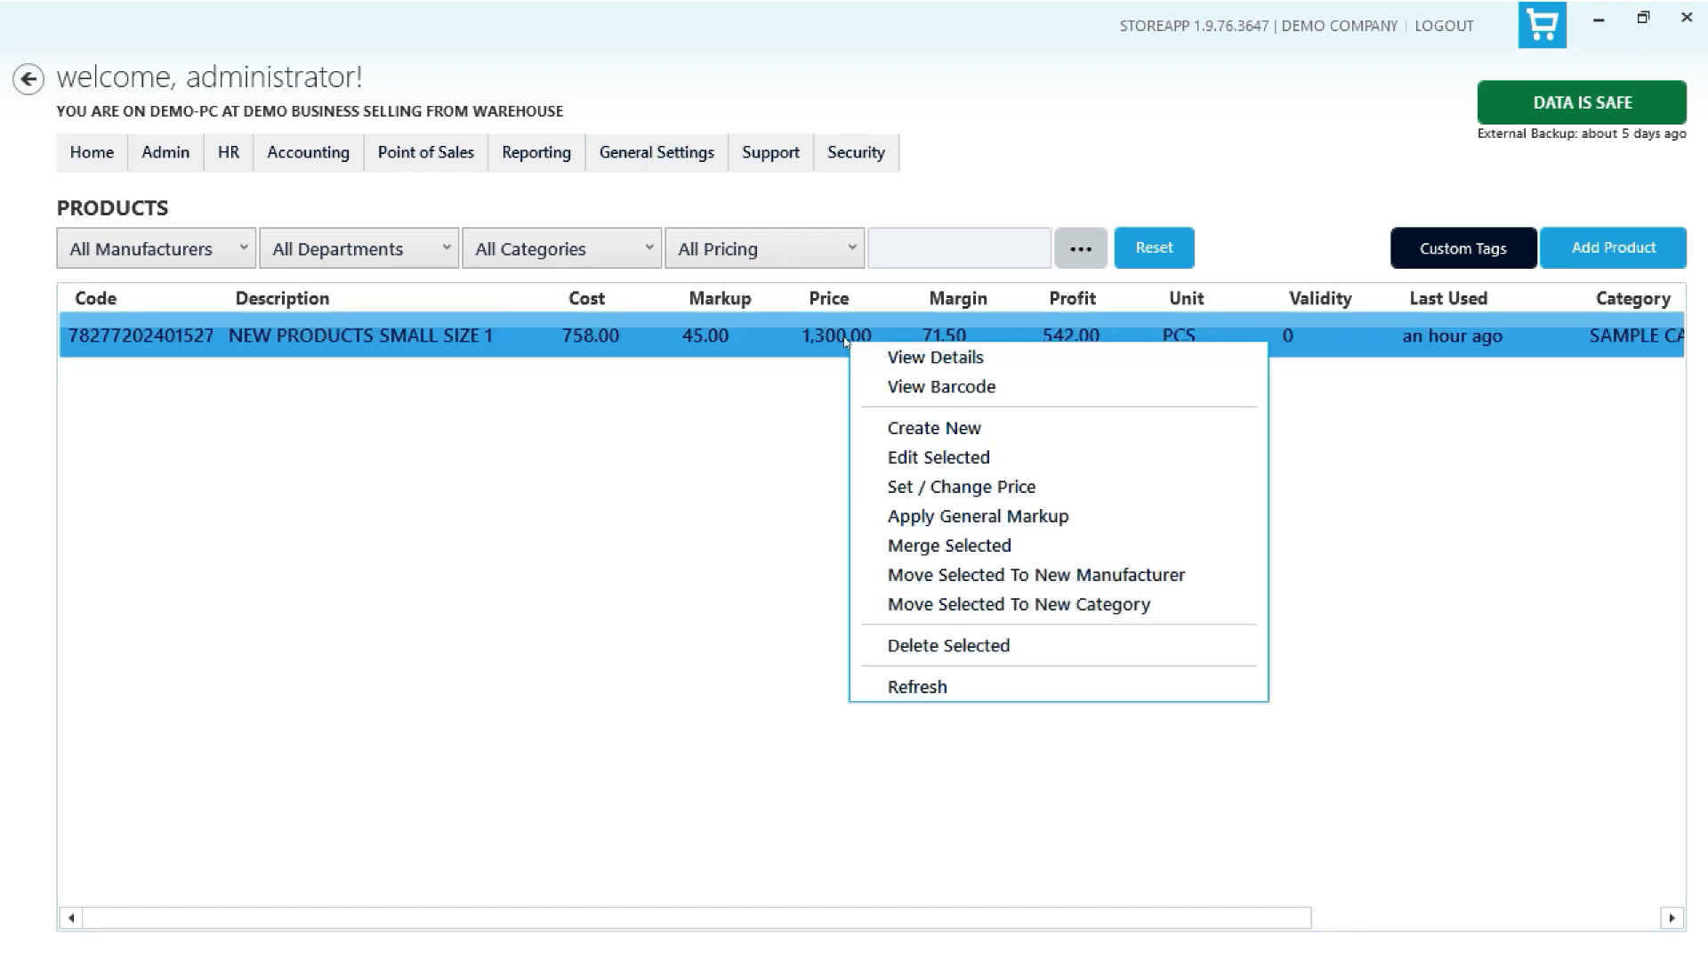
click(1009, 525)
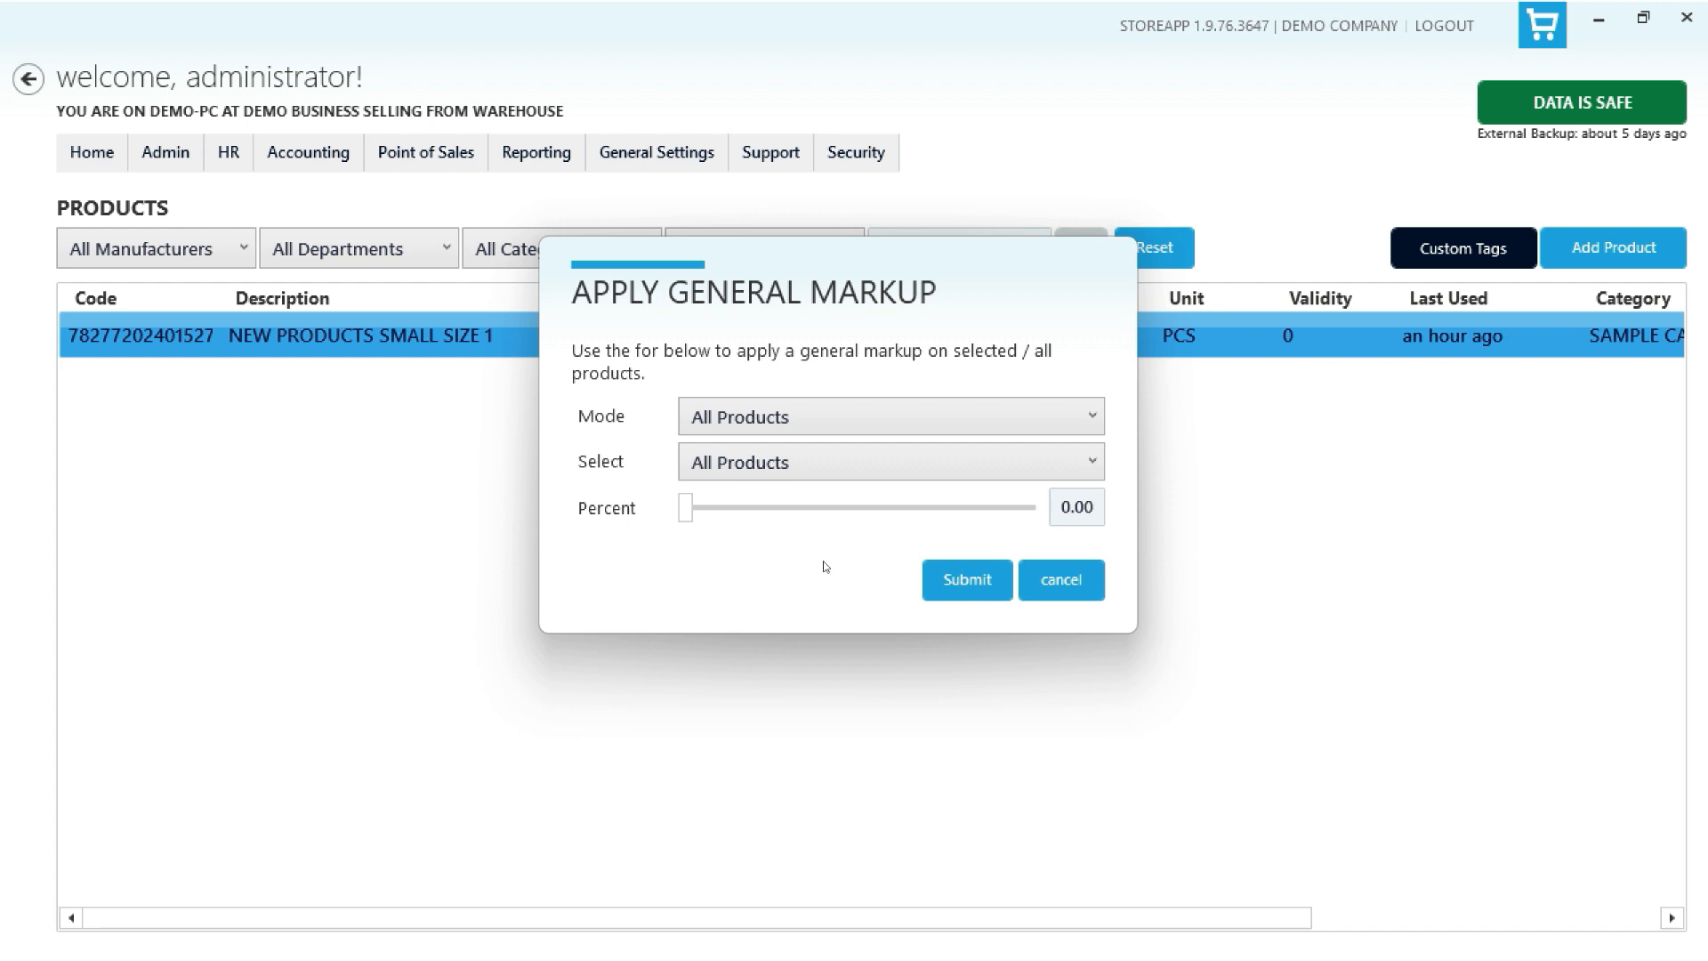
click(886, 425)
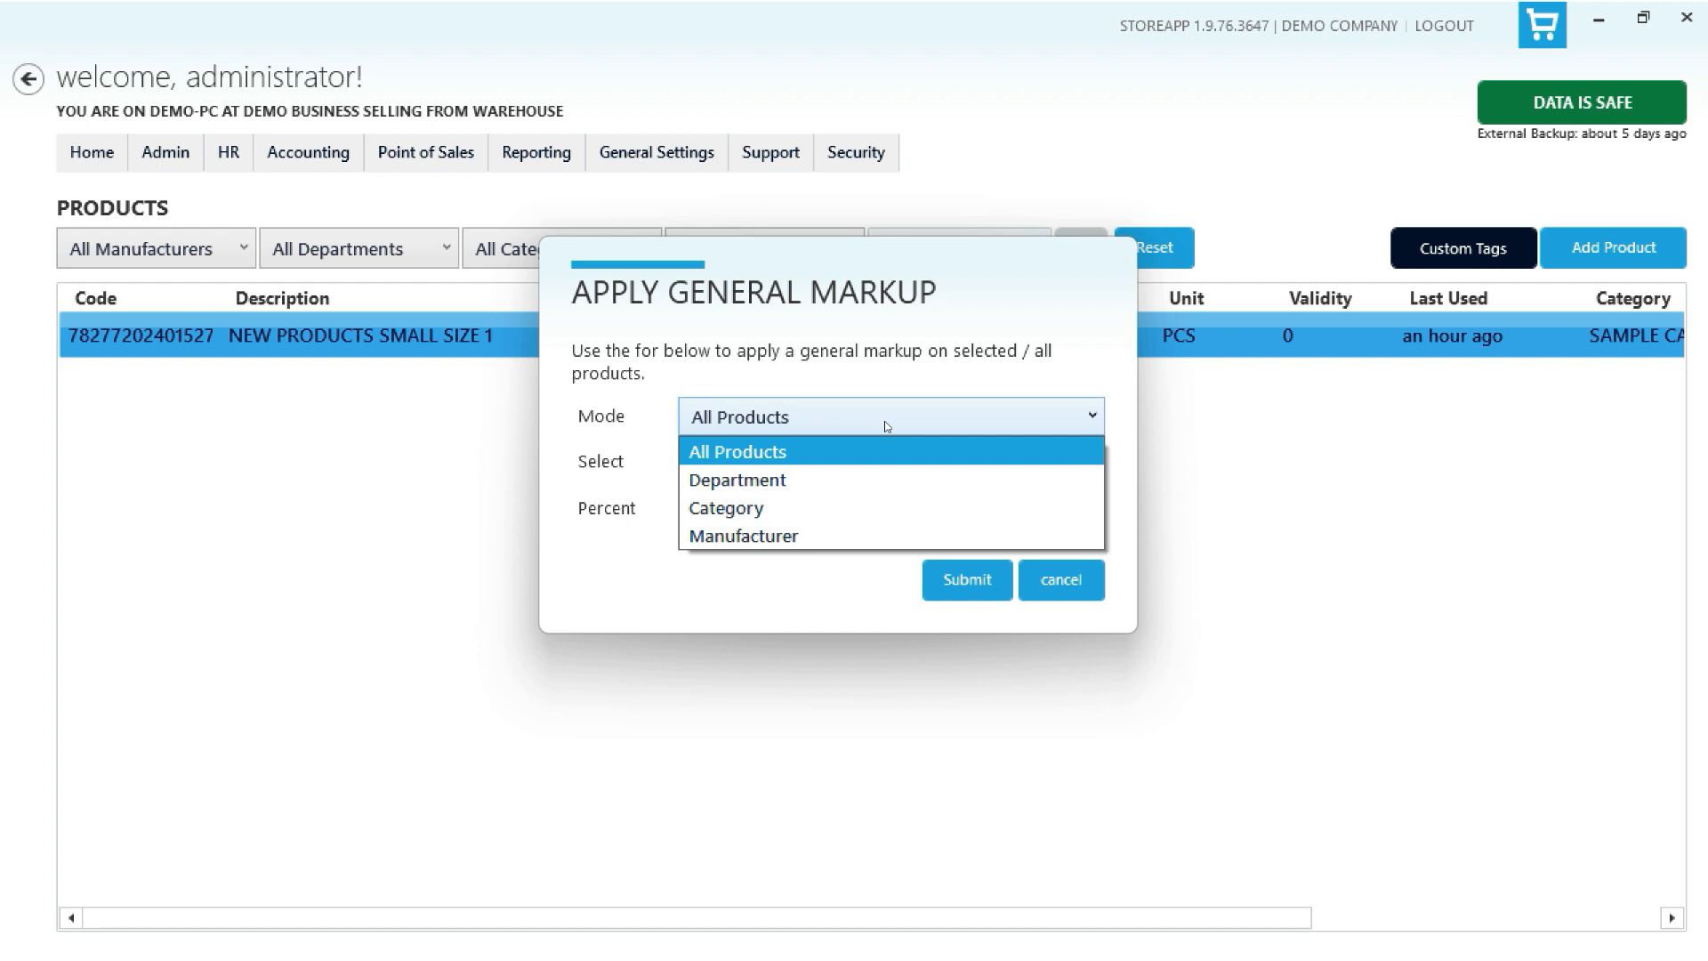
click(859, 508)
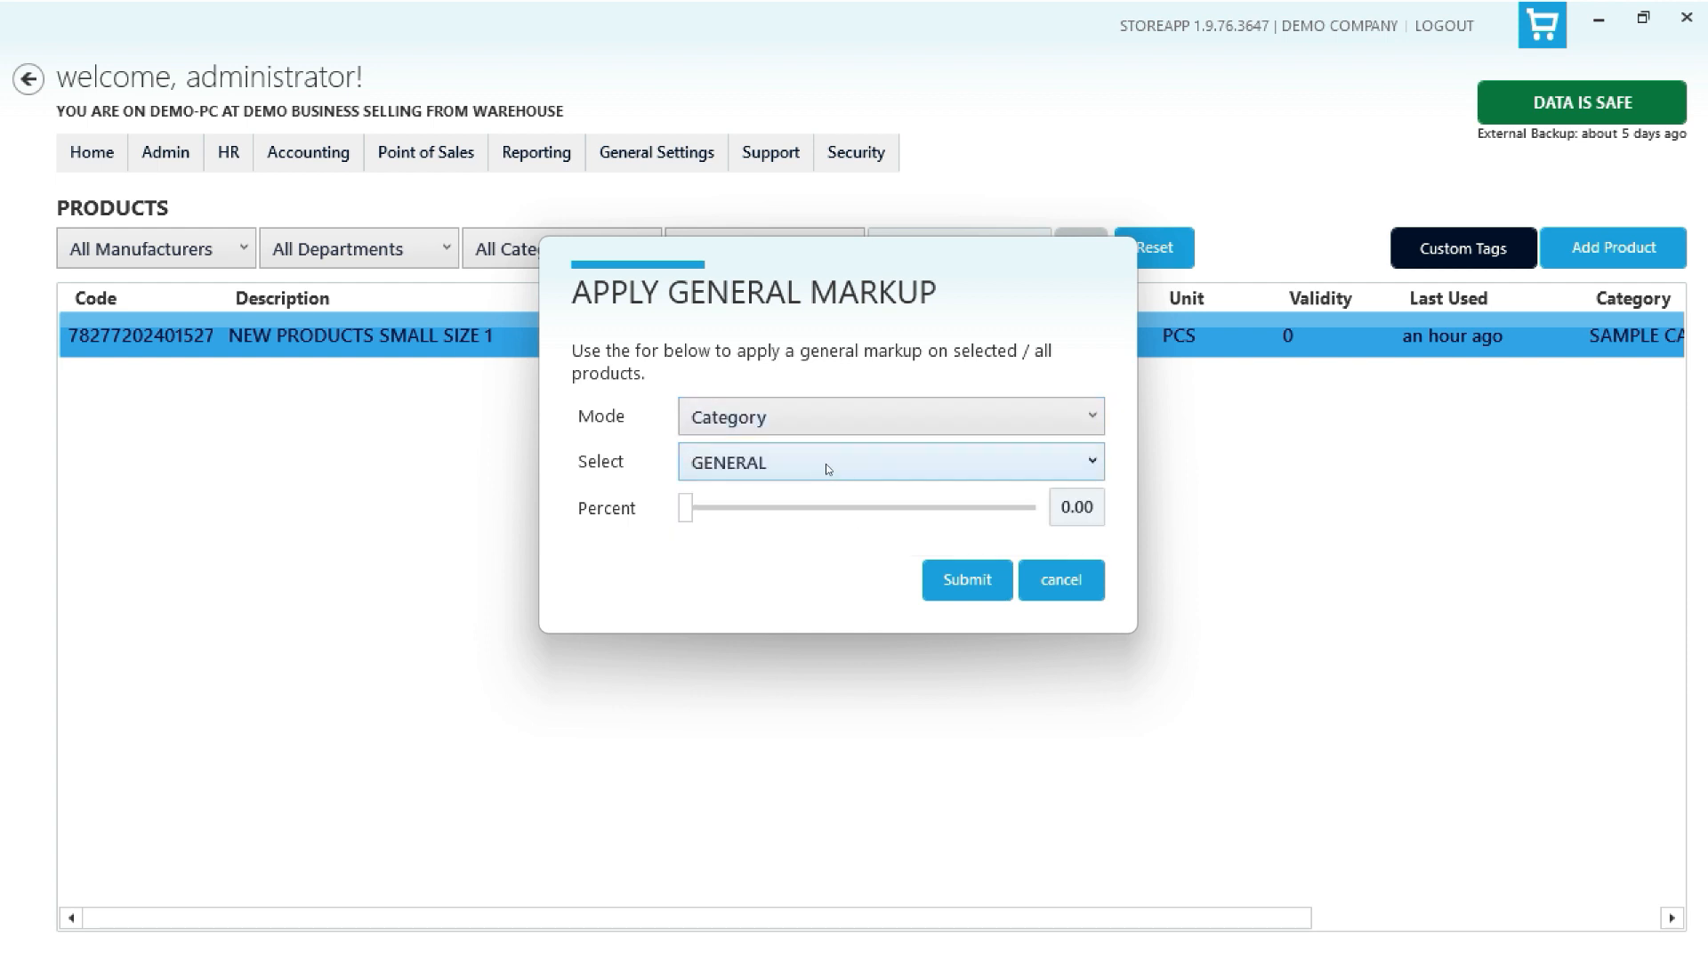
click(819, 472)
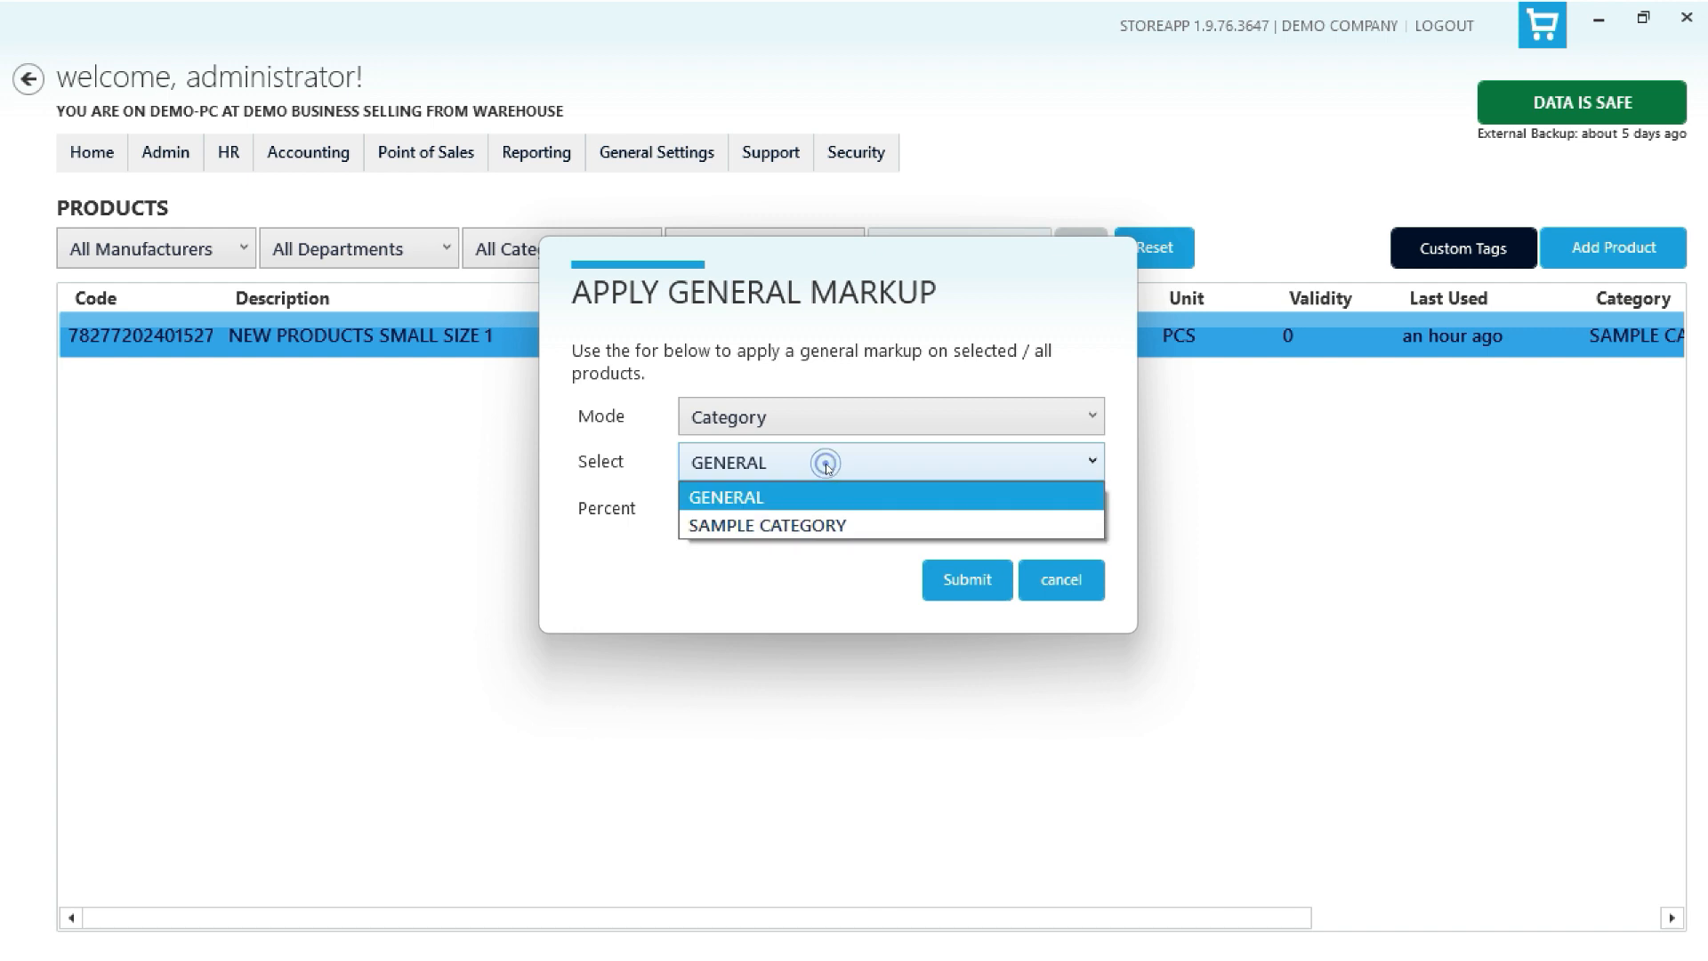
click(797, 526)
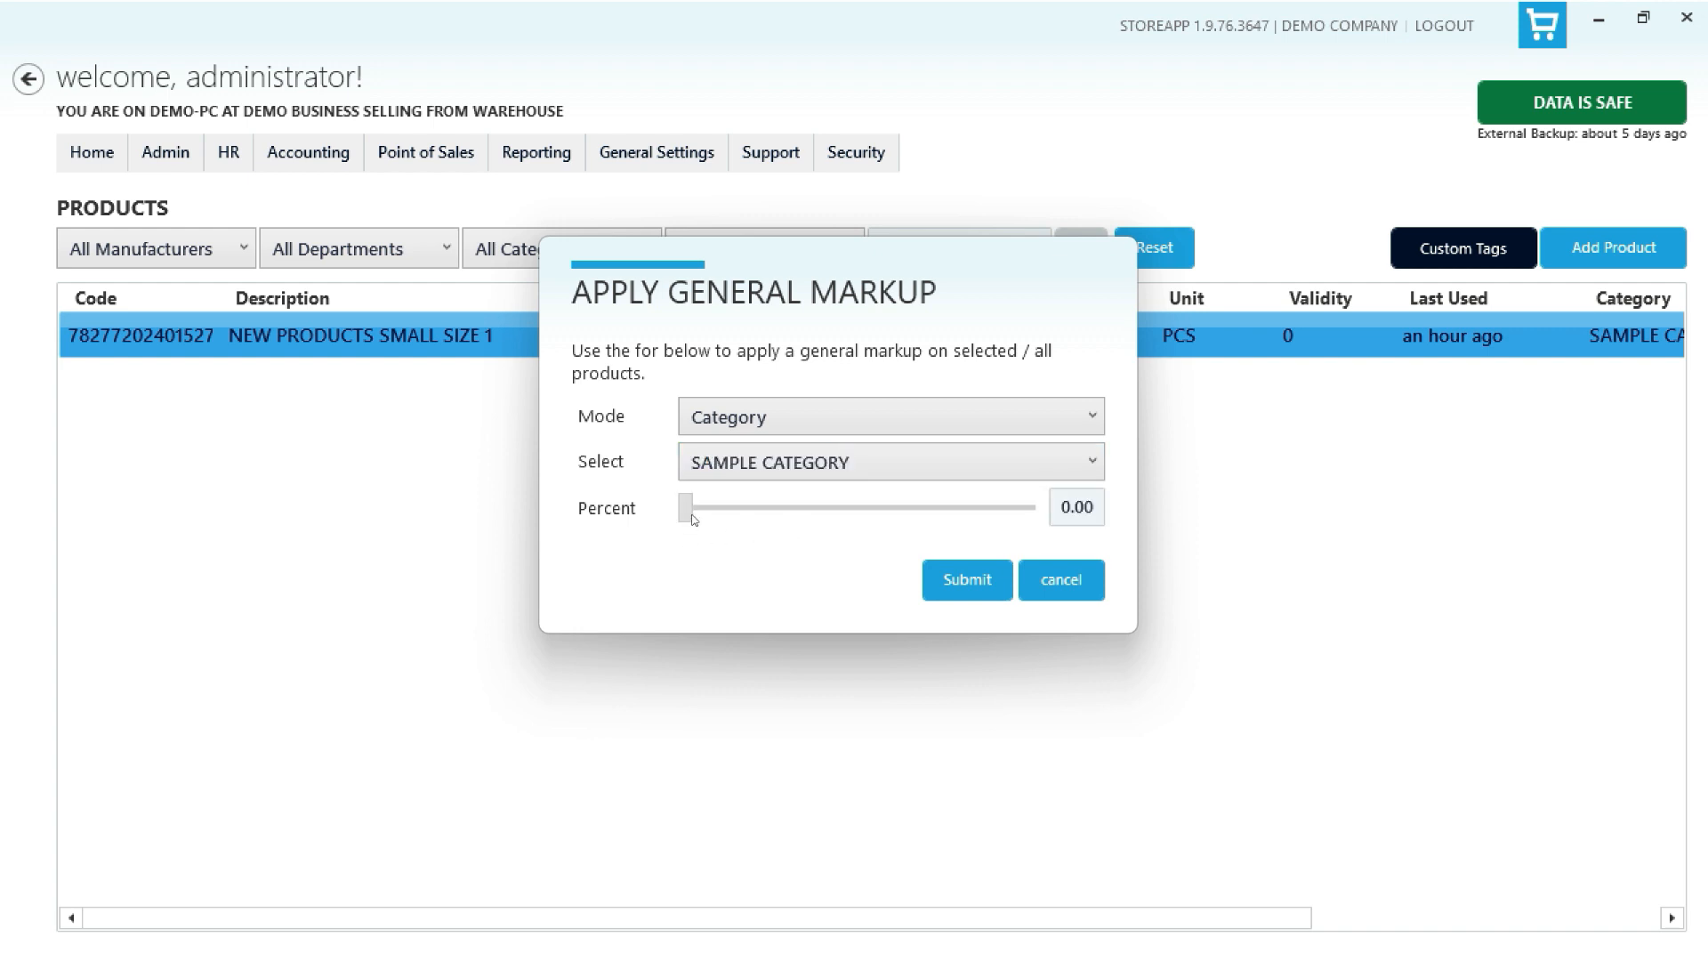
drag(691, 514, 759, 513)
click(1050, 585)
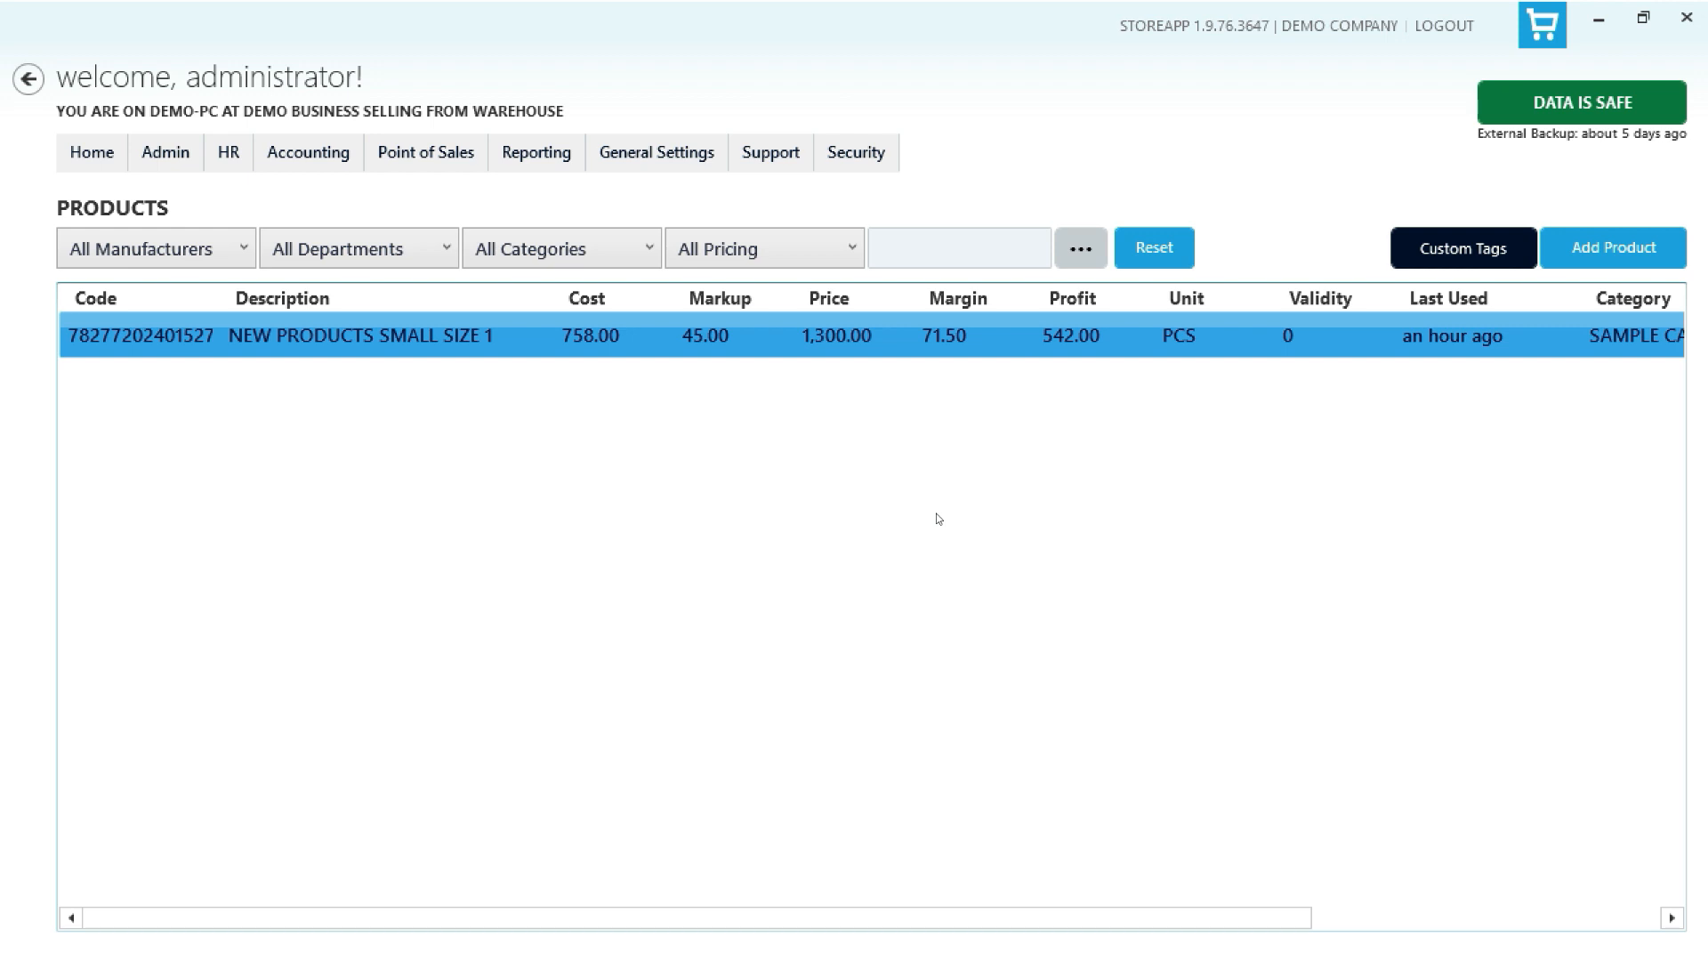
right_click(932, 340)
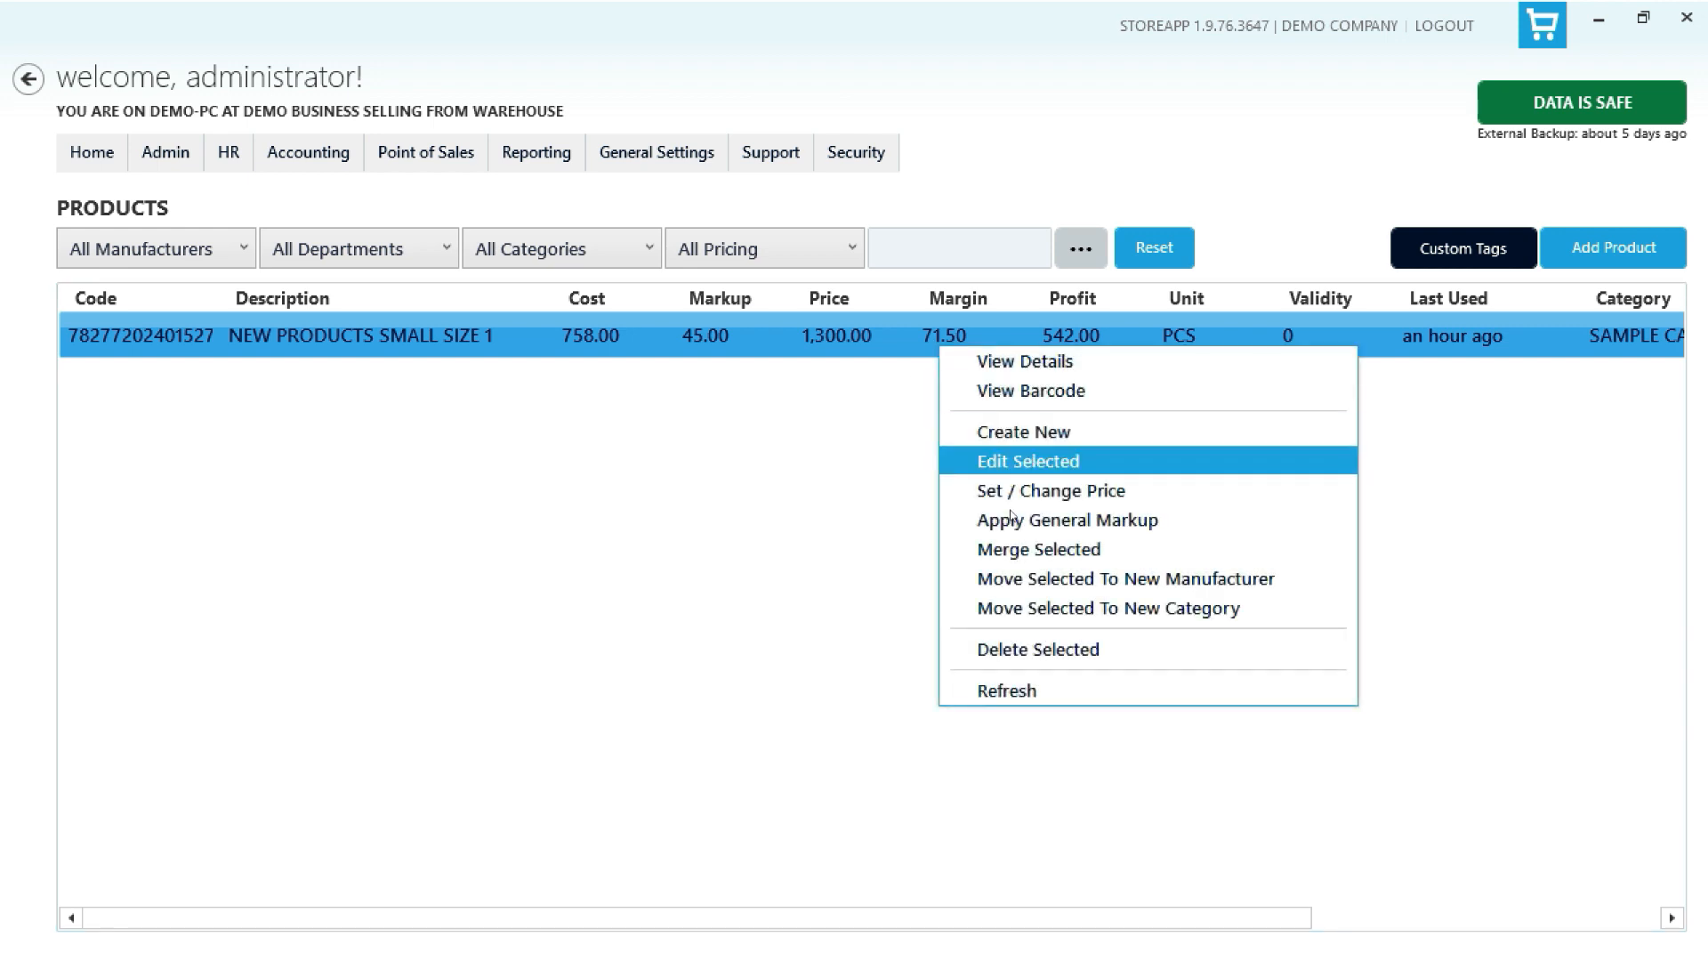
click(746, 541)
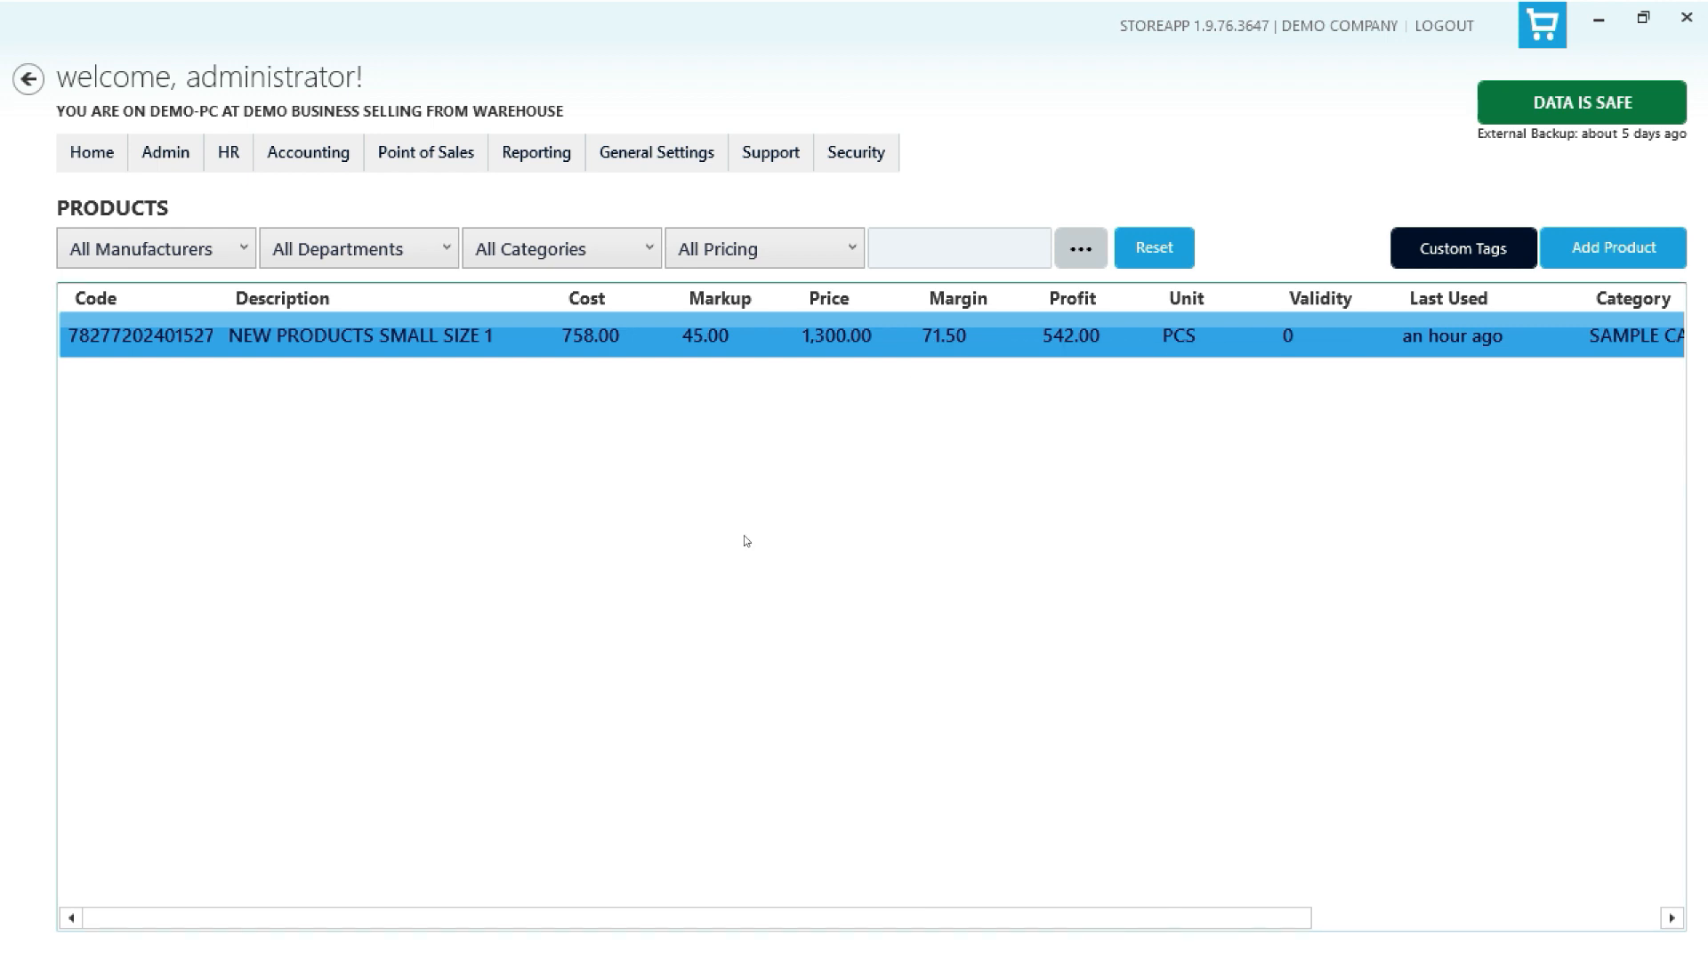
click(1623, 253)
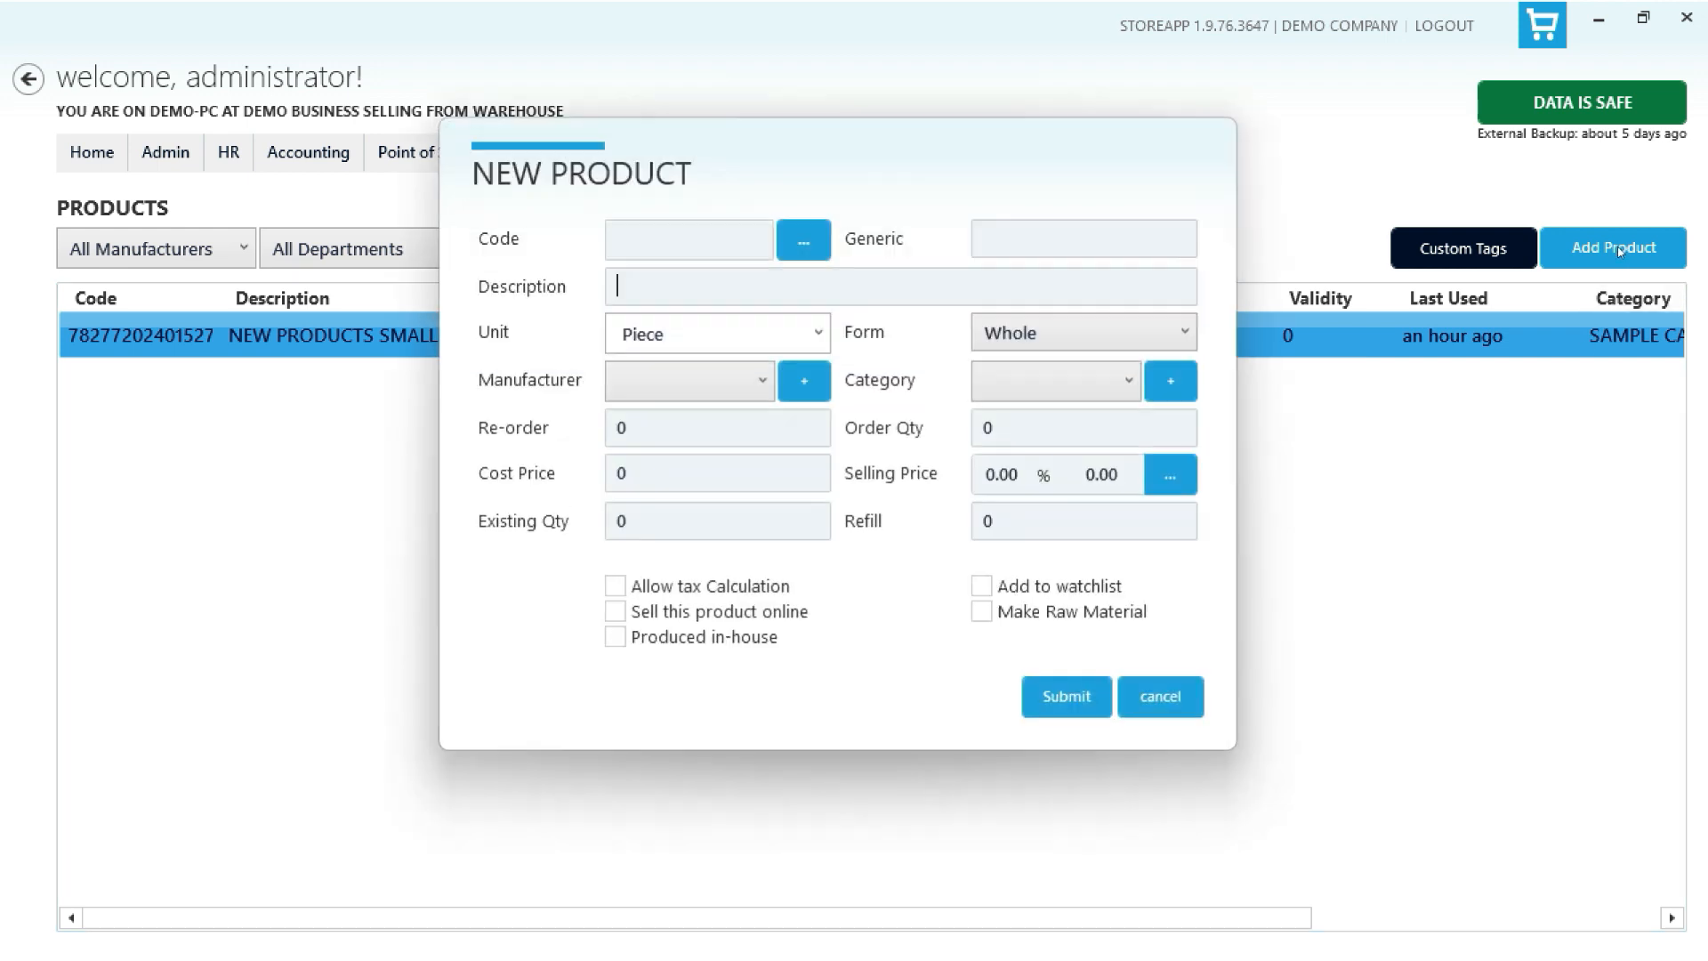
click(696, 251)
text(78277157402159)
click(781, 285)
text(SAMPLE)
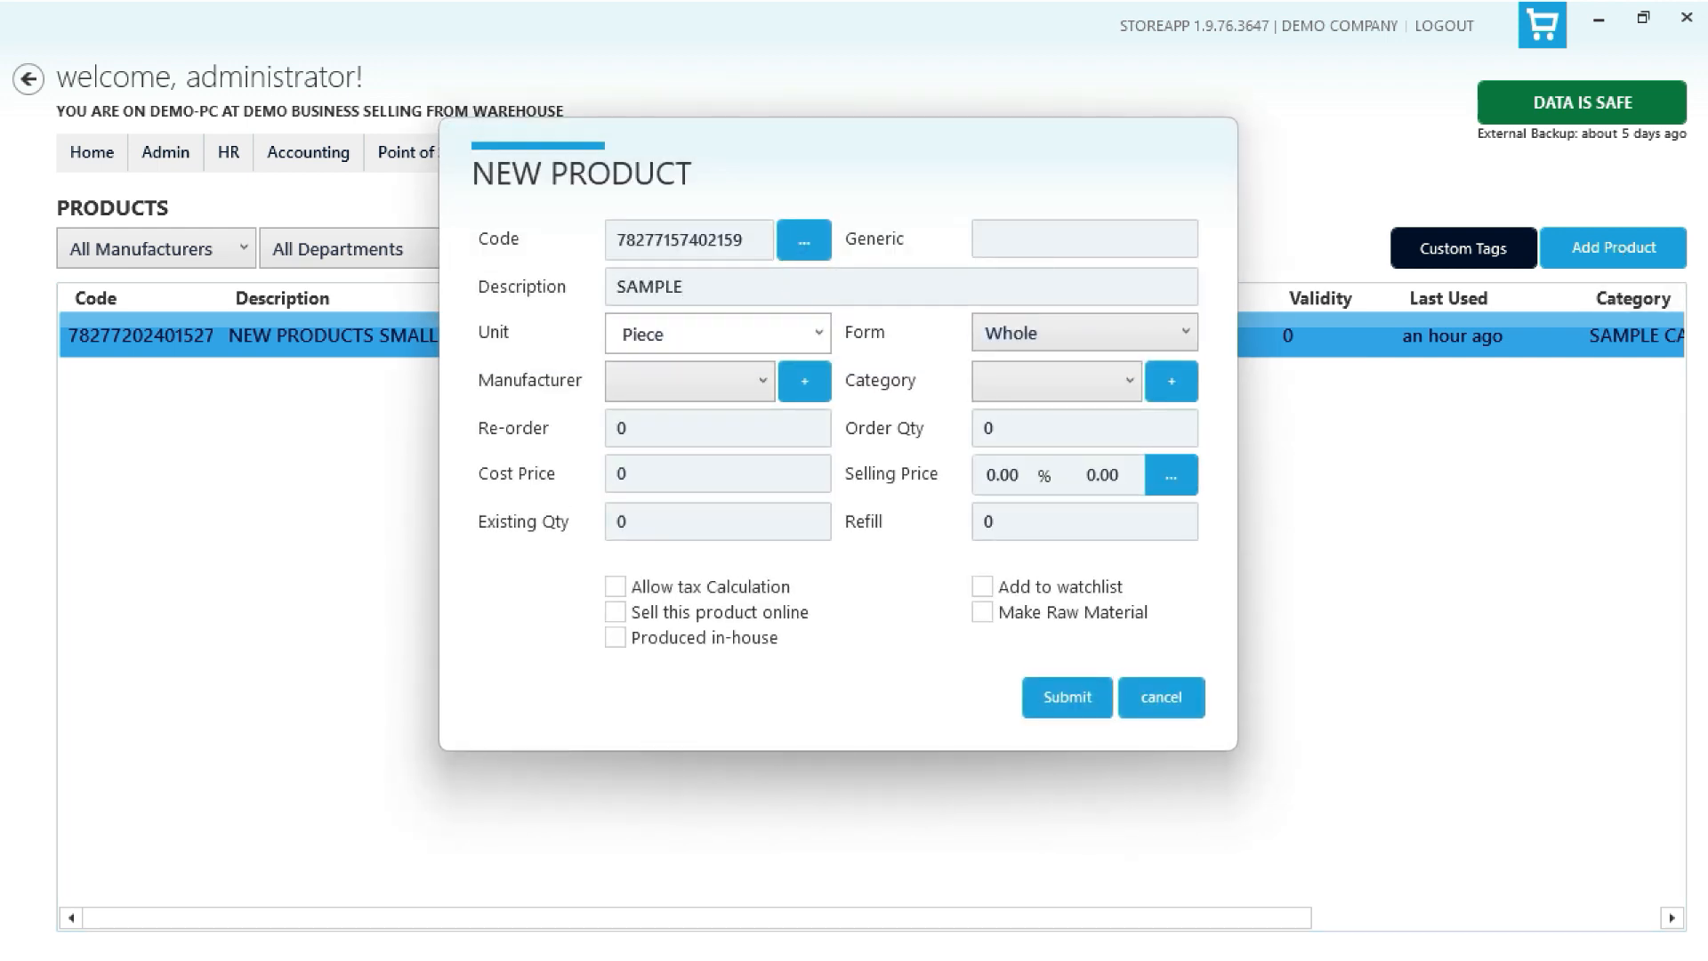
text( PRODUCT SMALL)
click(763, 381)
click(725, 445)
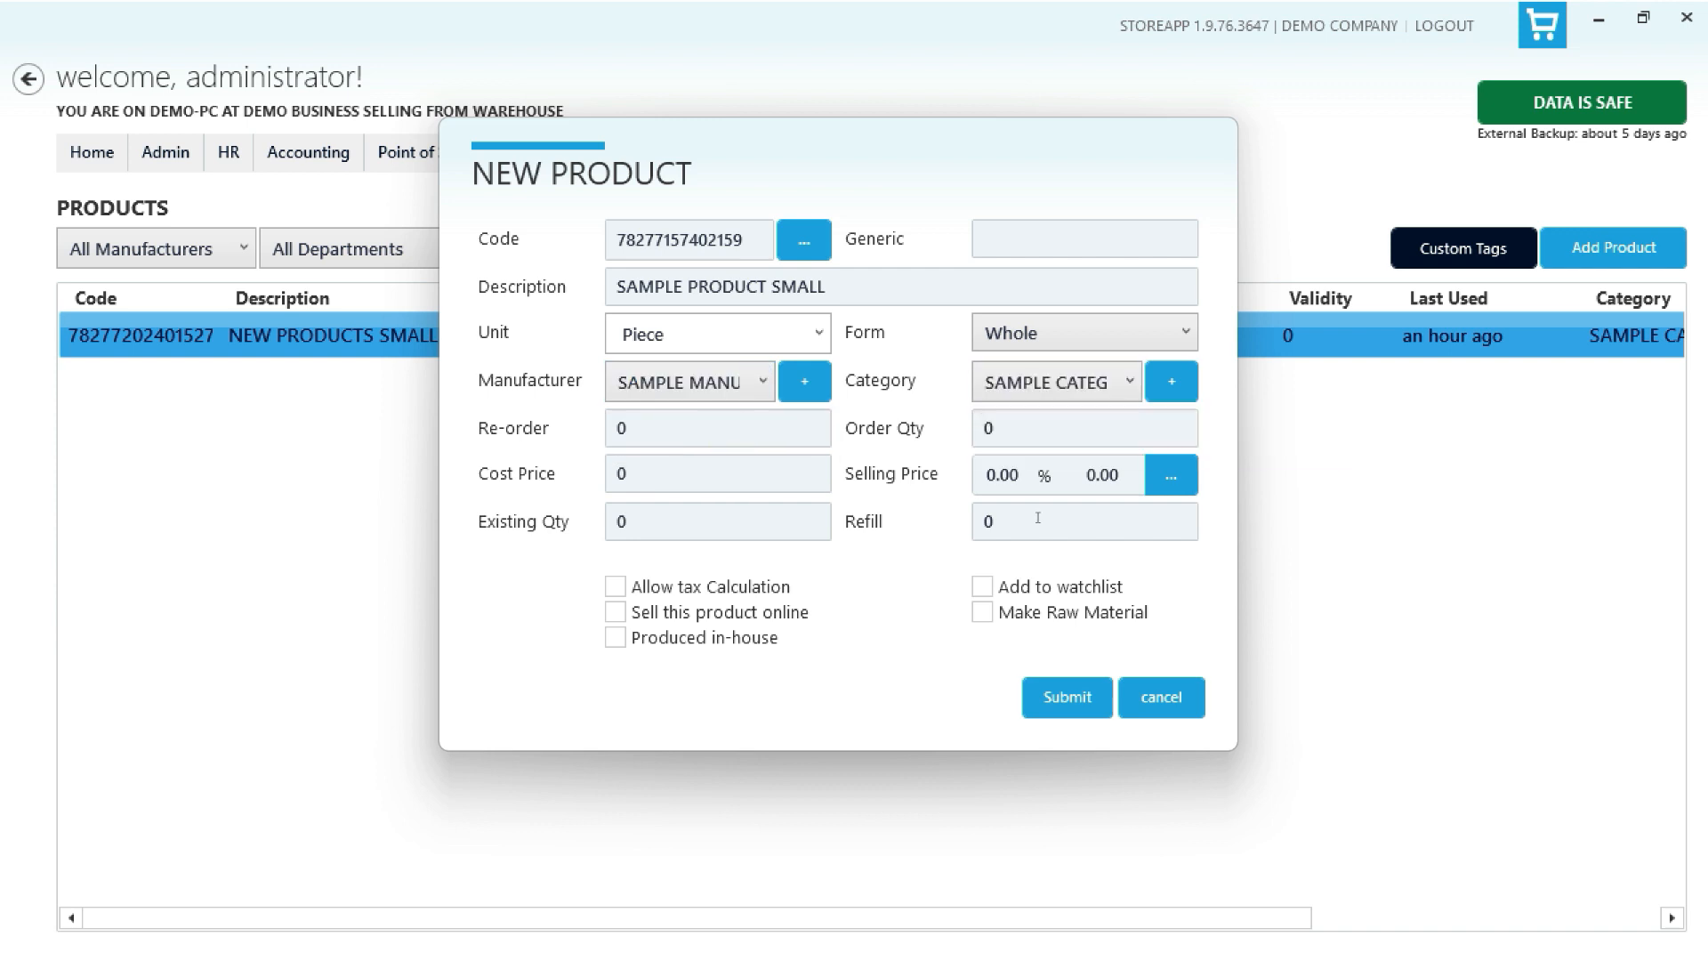
click(1059, 703)
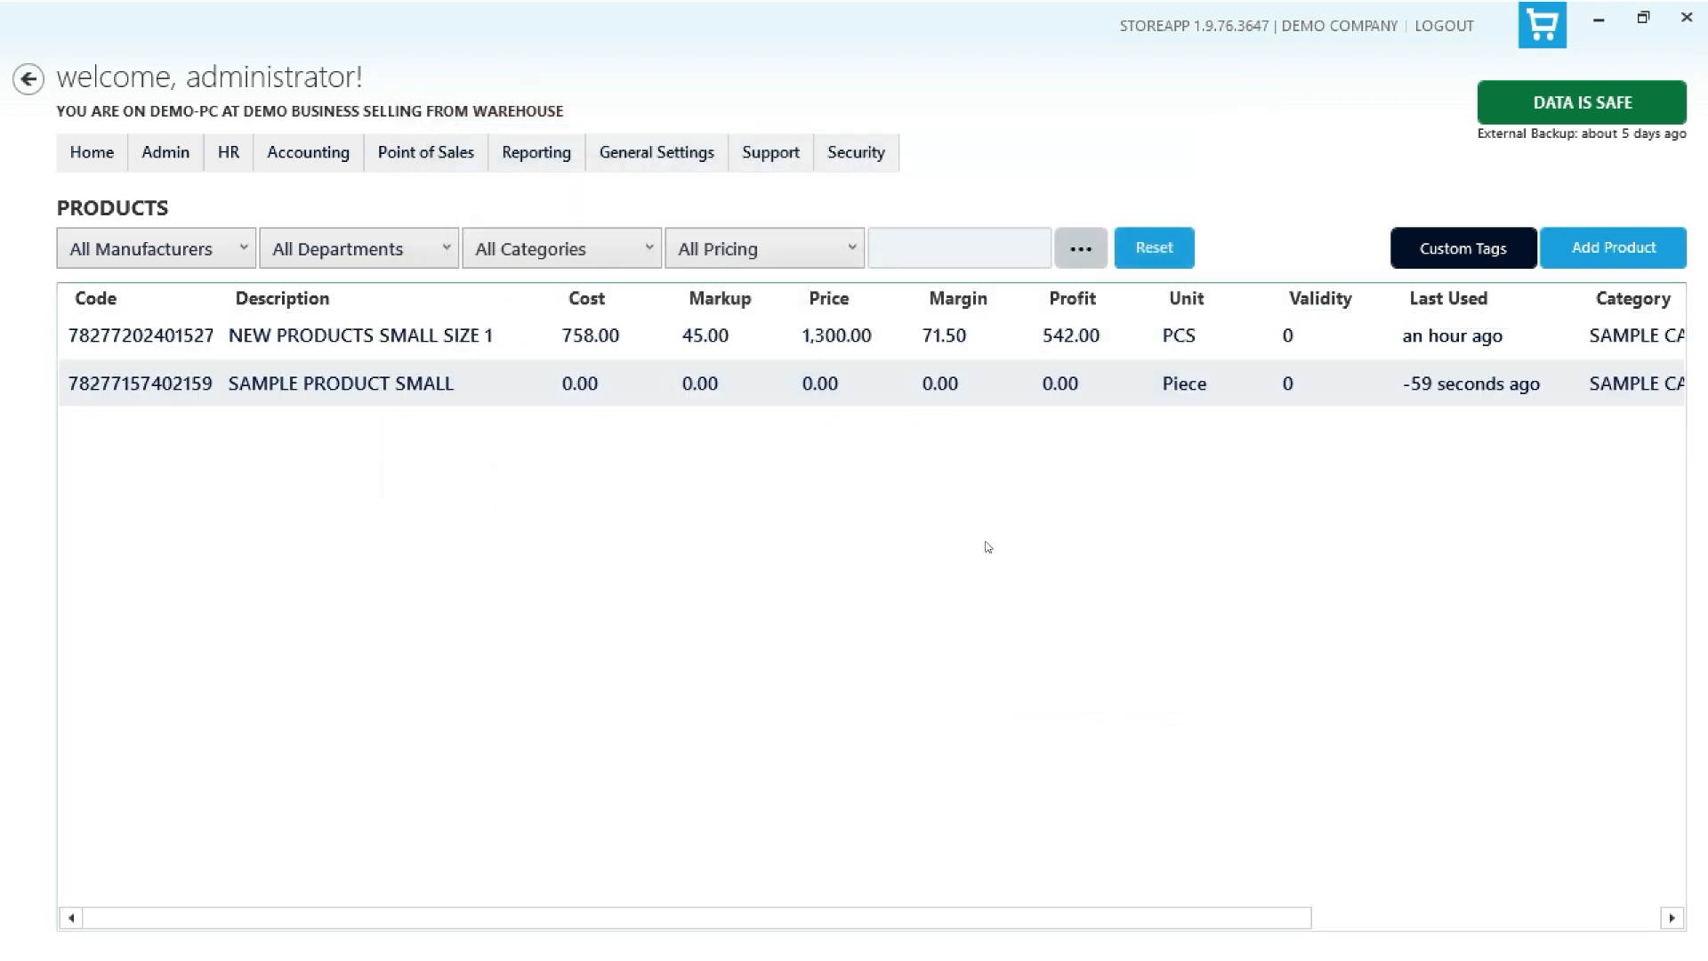
- Merge SAMPLE PRODUCT SMALL into NEW PRODUCTS SMALL SIZE 1, confirming the irreversible merge
click(785, 389)
ctrl+click(787, 340)
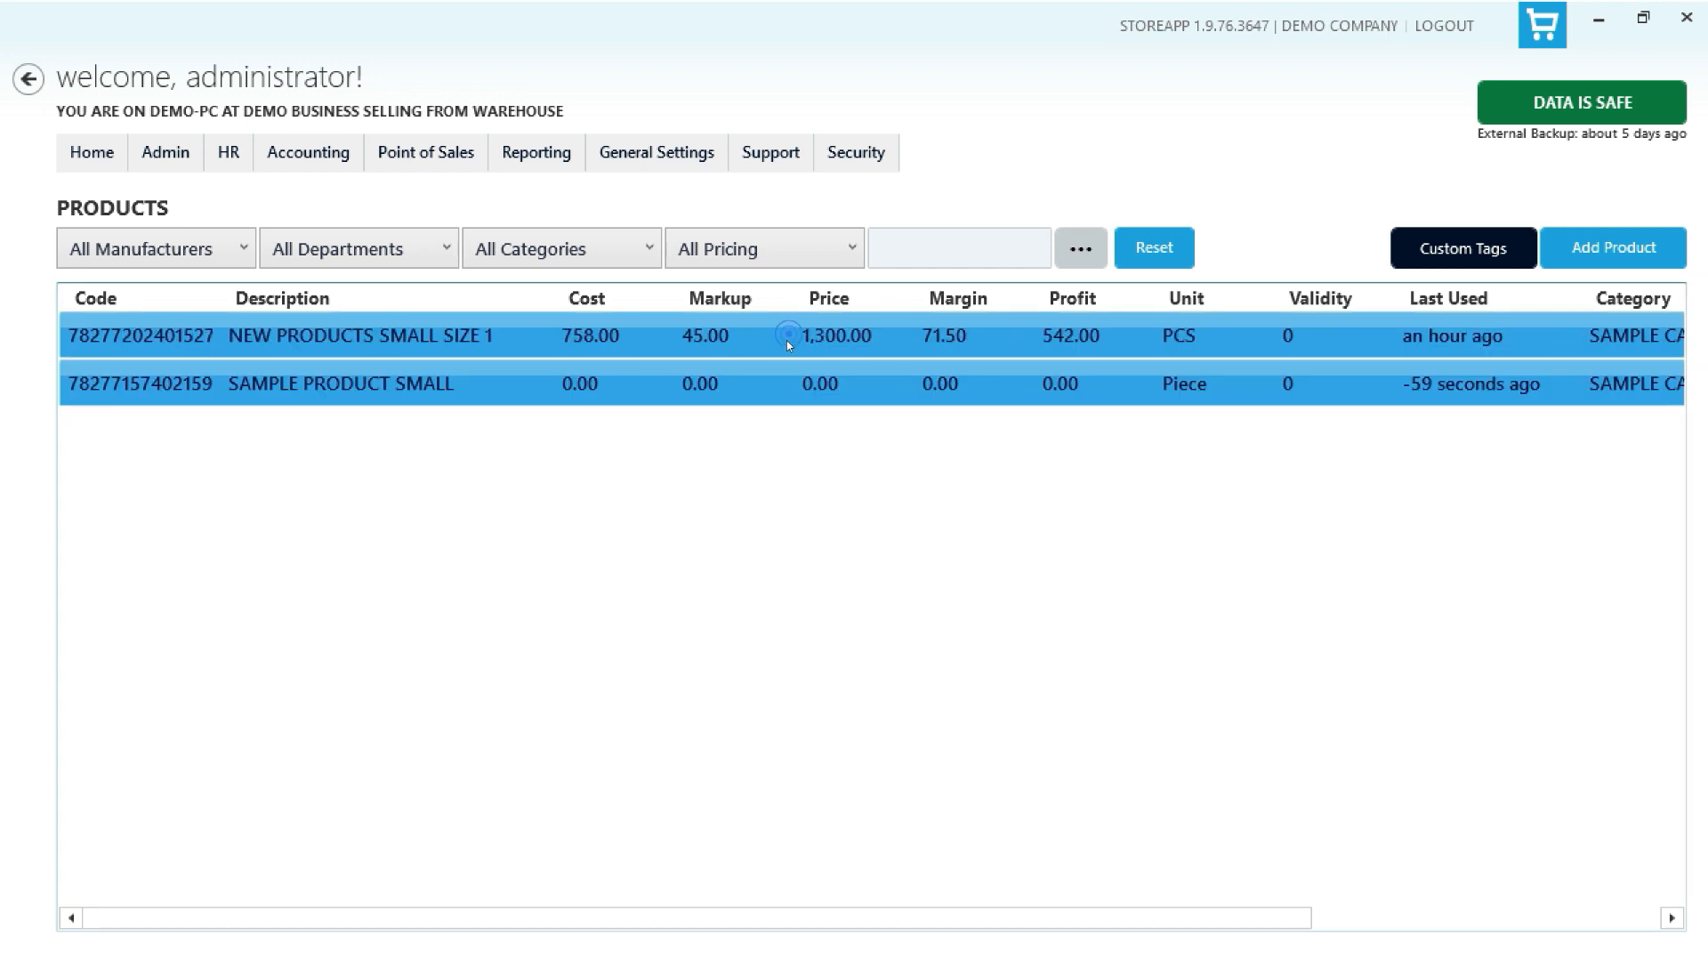
right_click(787, 340)
click(903, 548)
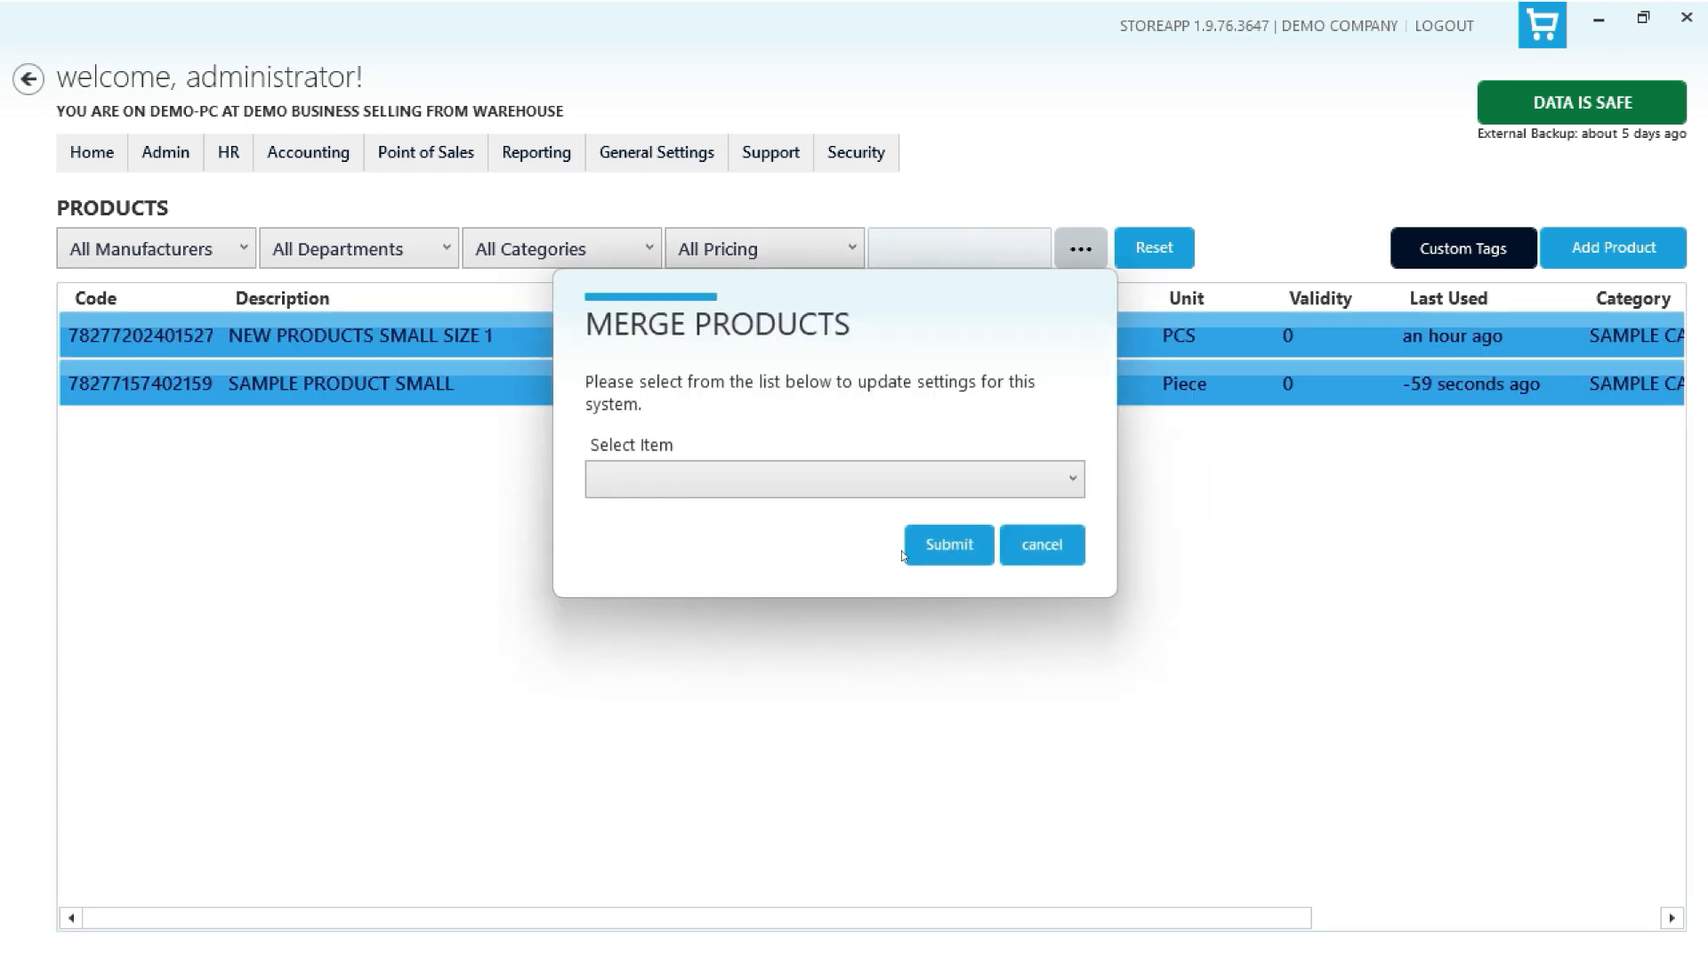
click(842, 487)
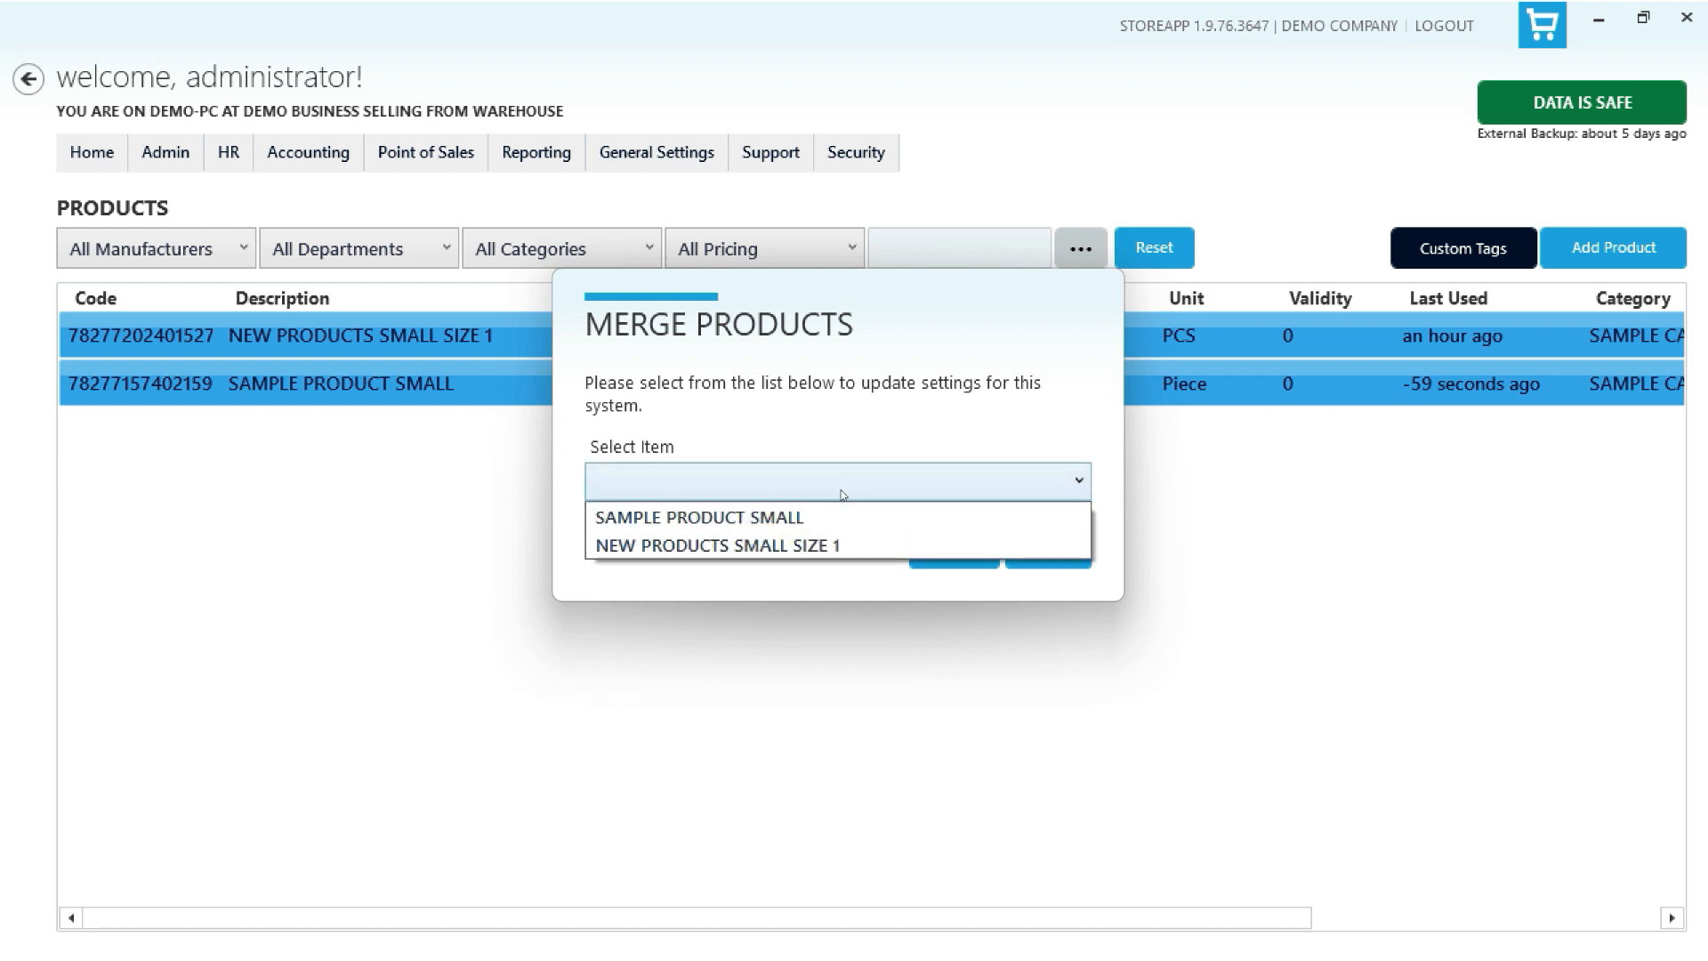
click(819, 547)
click(952, 548)
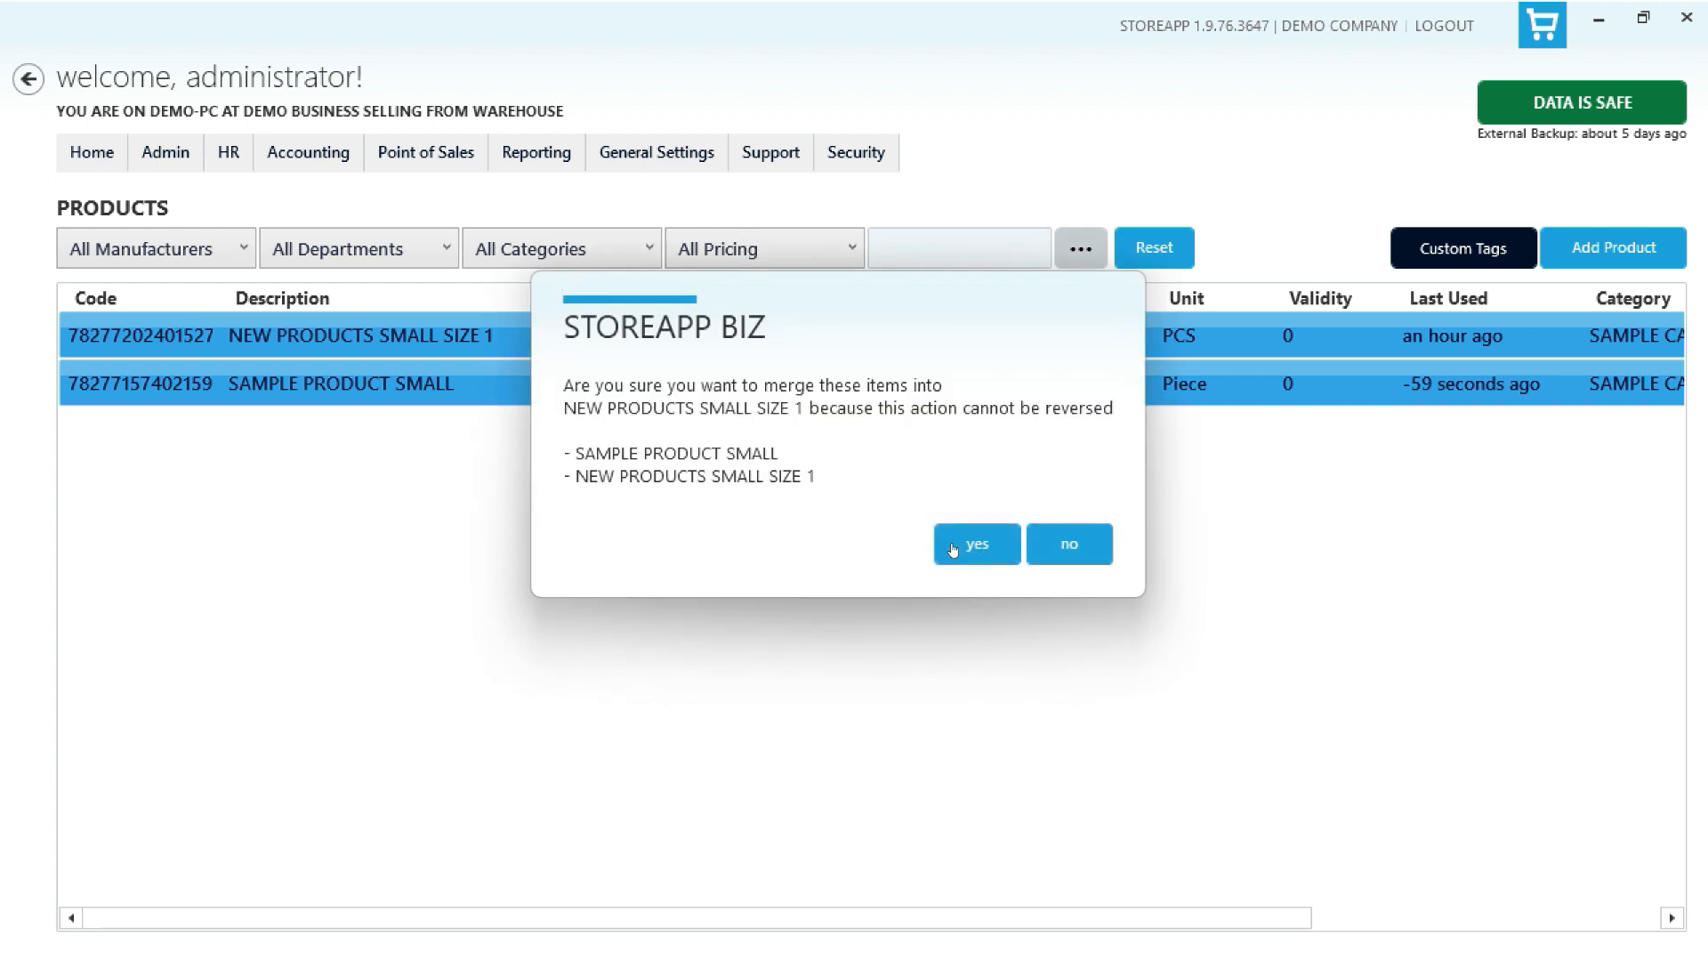
click(954, 548)
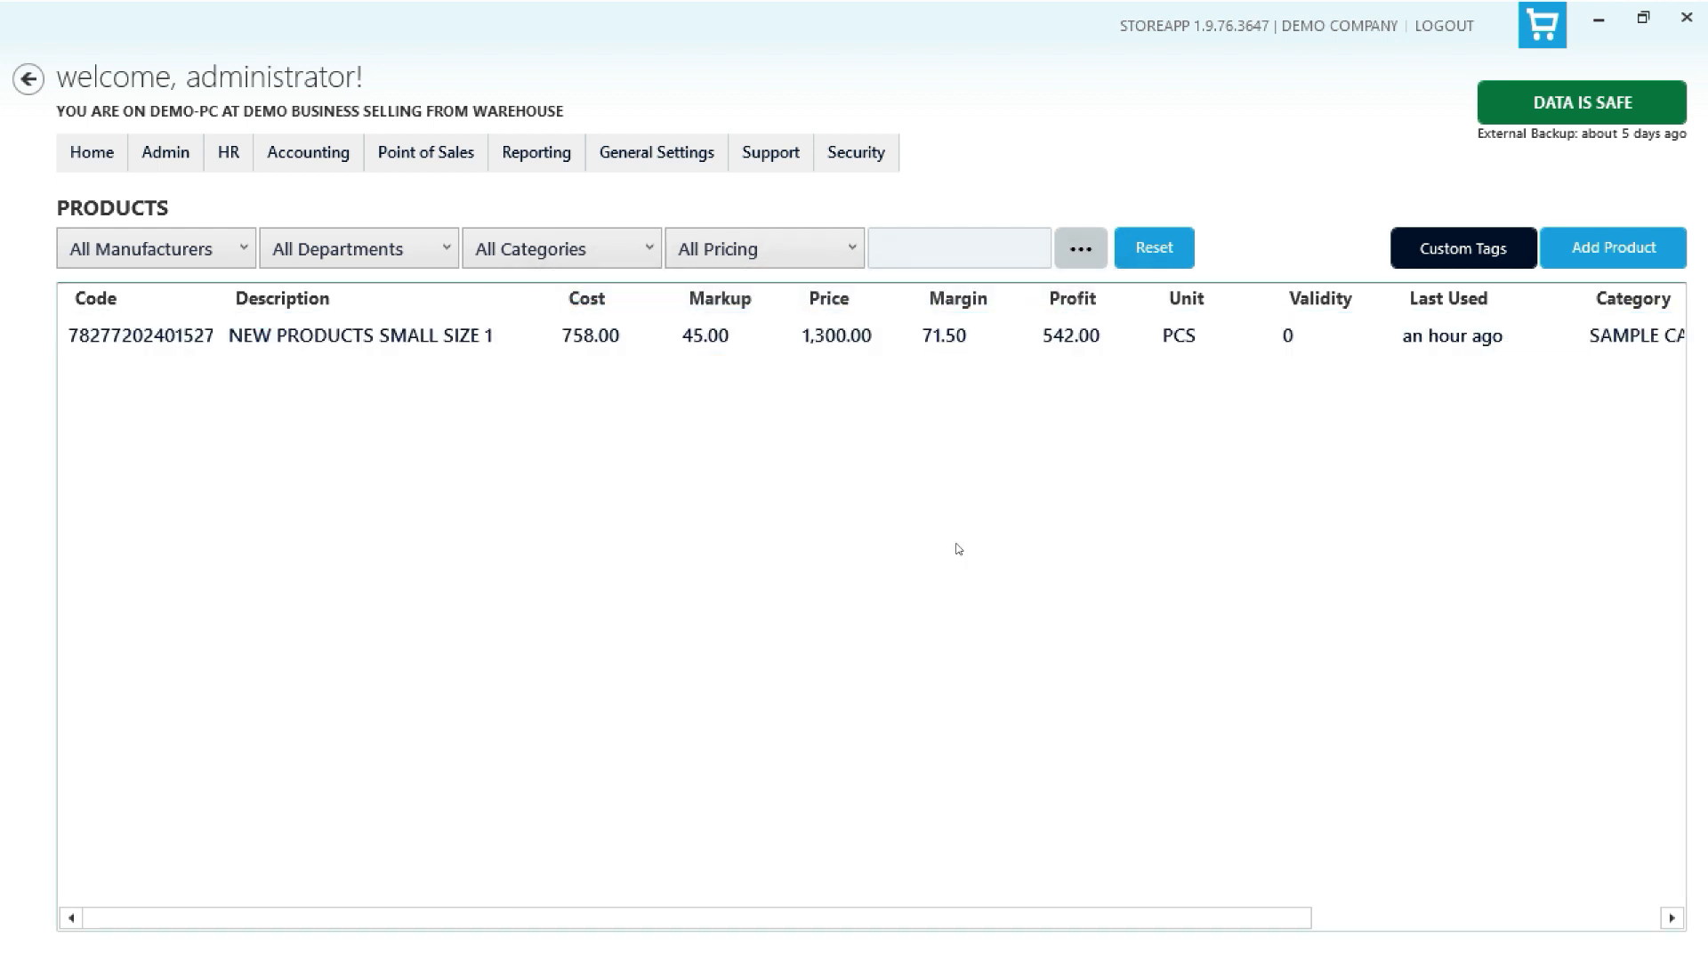
- Open the services list
right_click(845, 331)
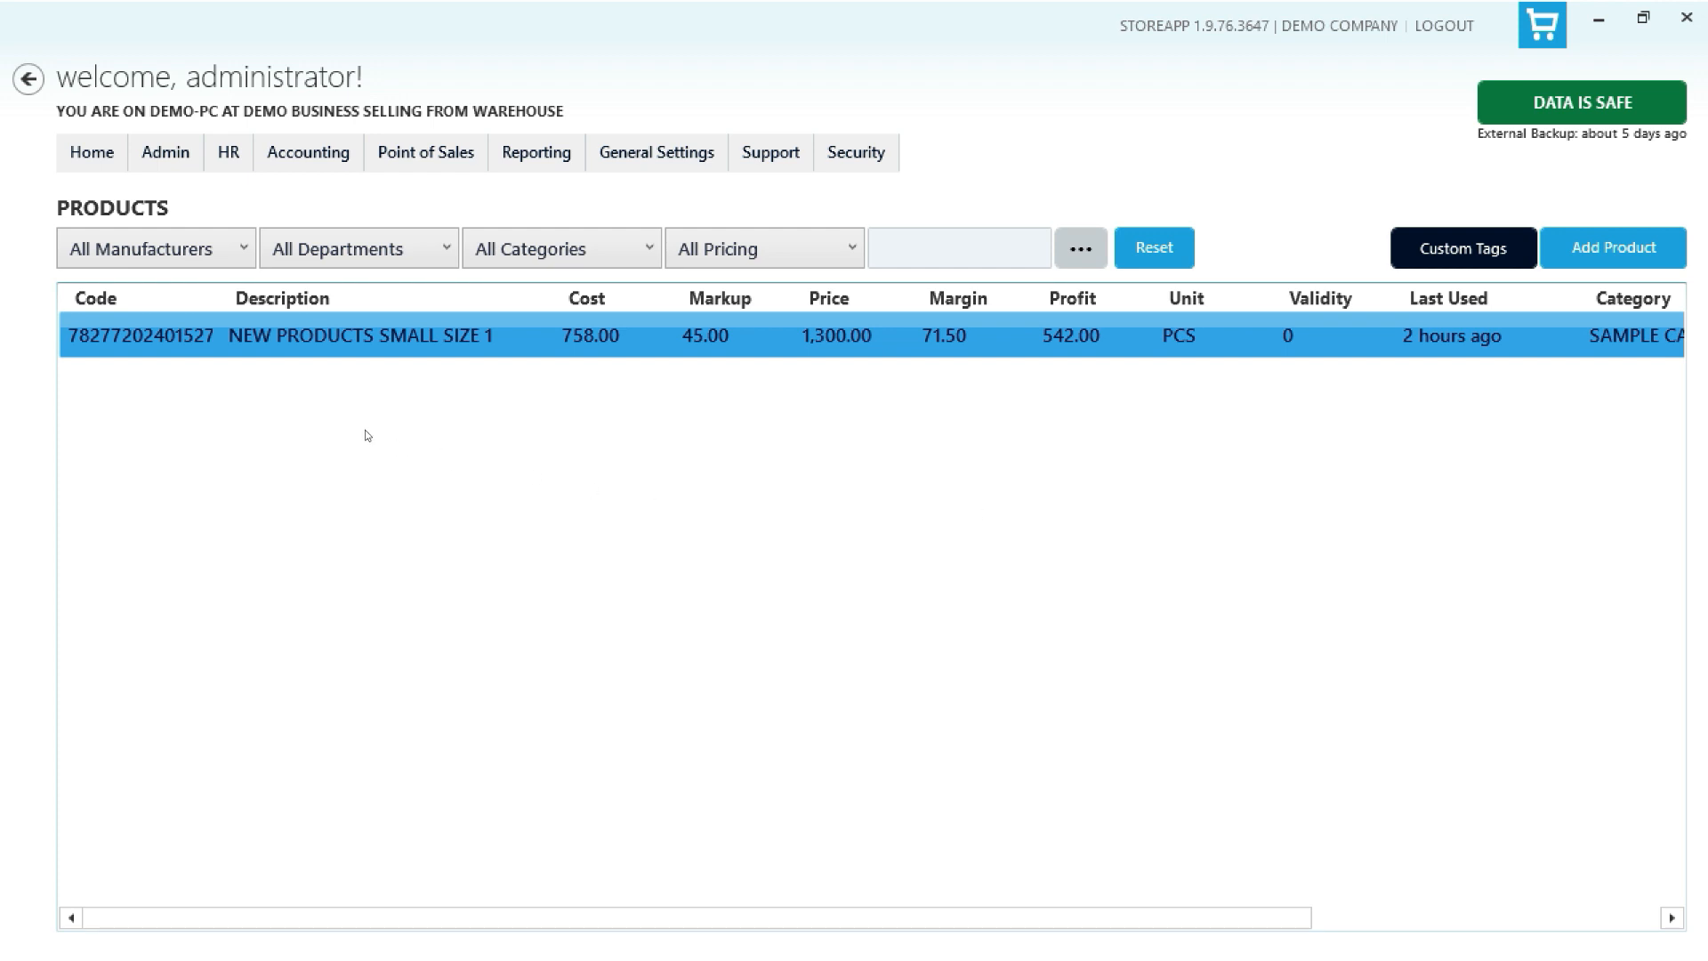
click(167, 164)
mouse_move(217, 196)
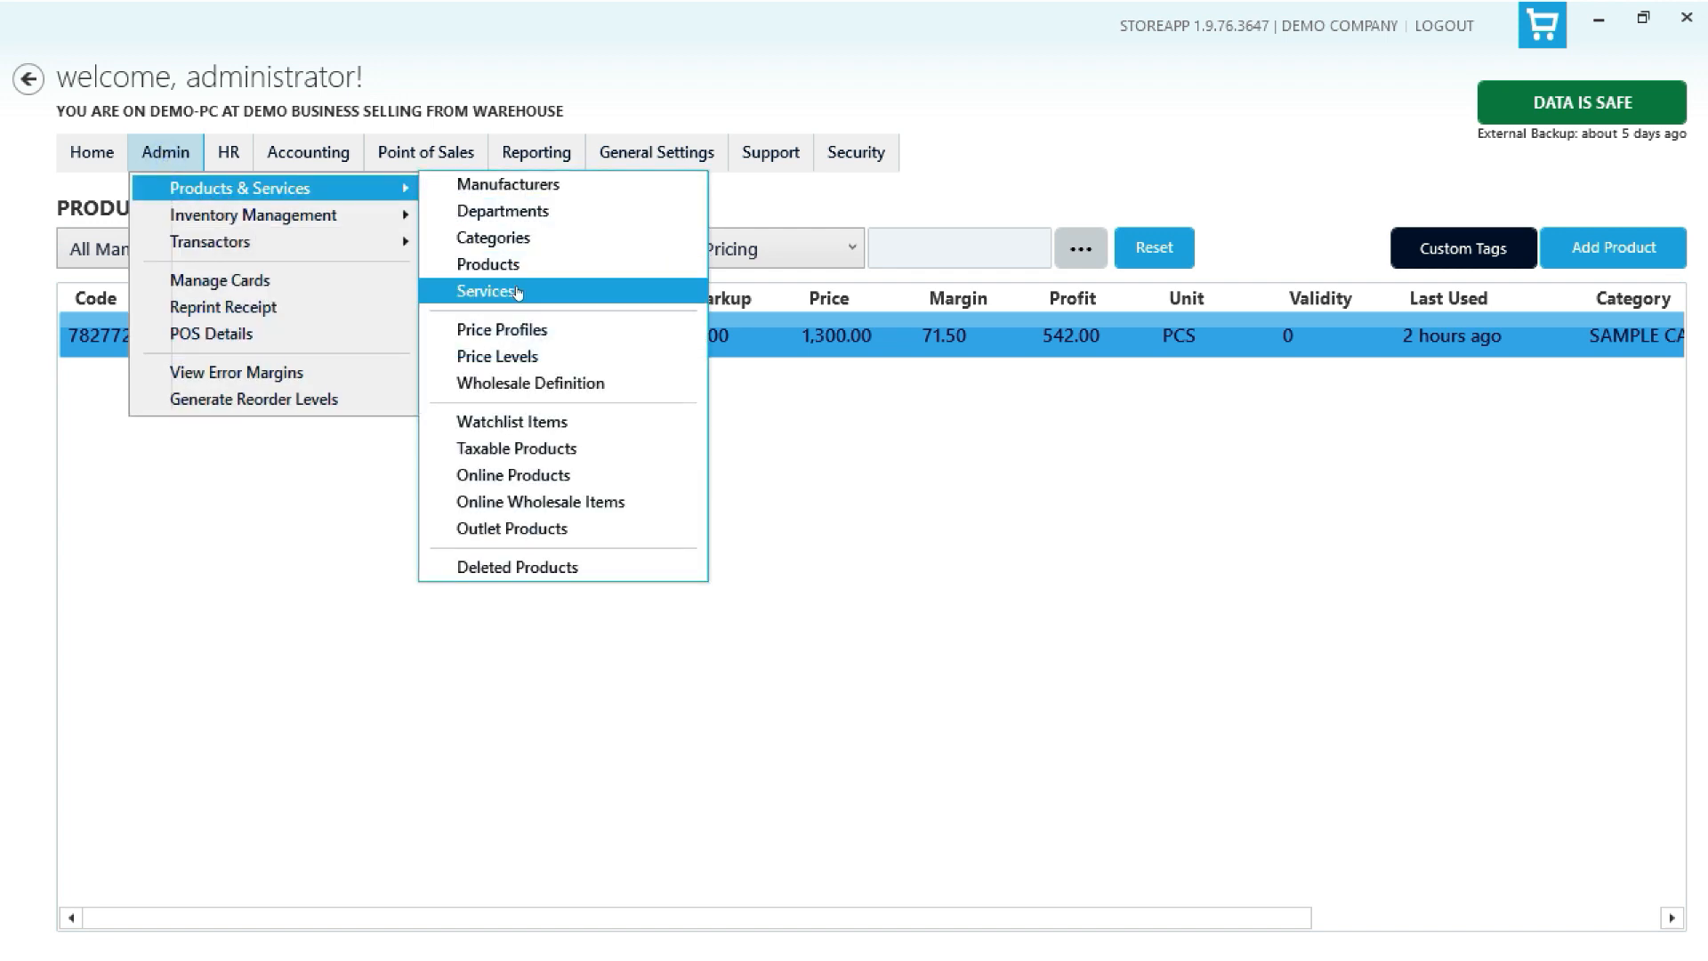
click(487, 291)
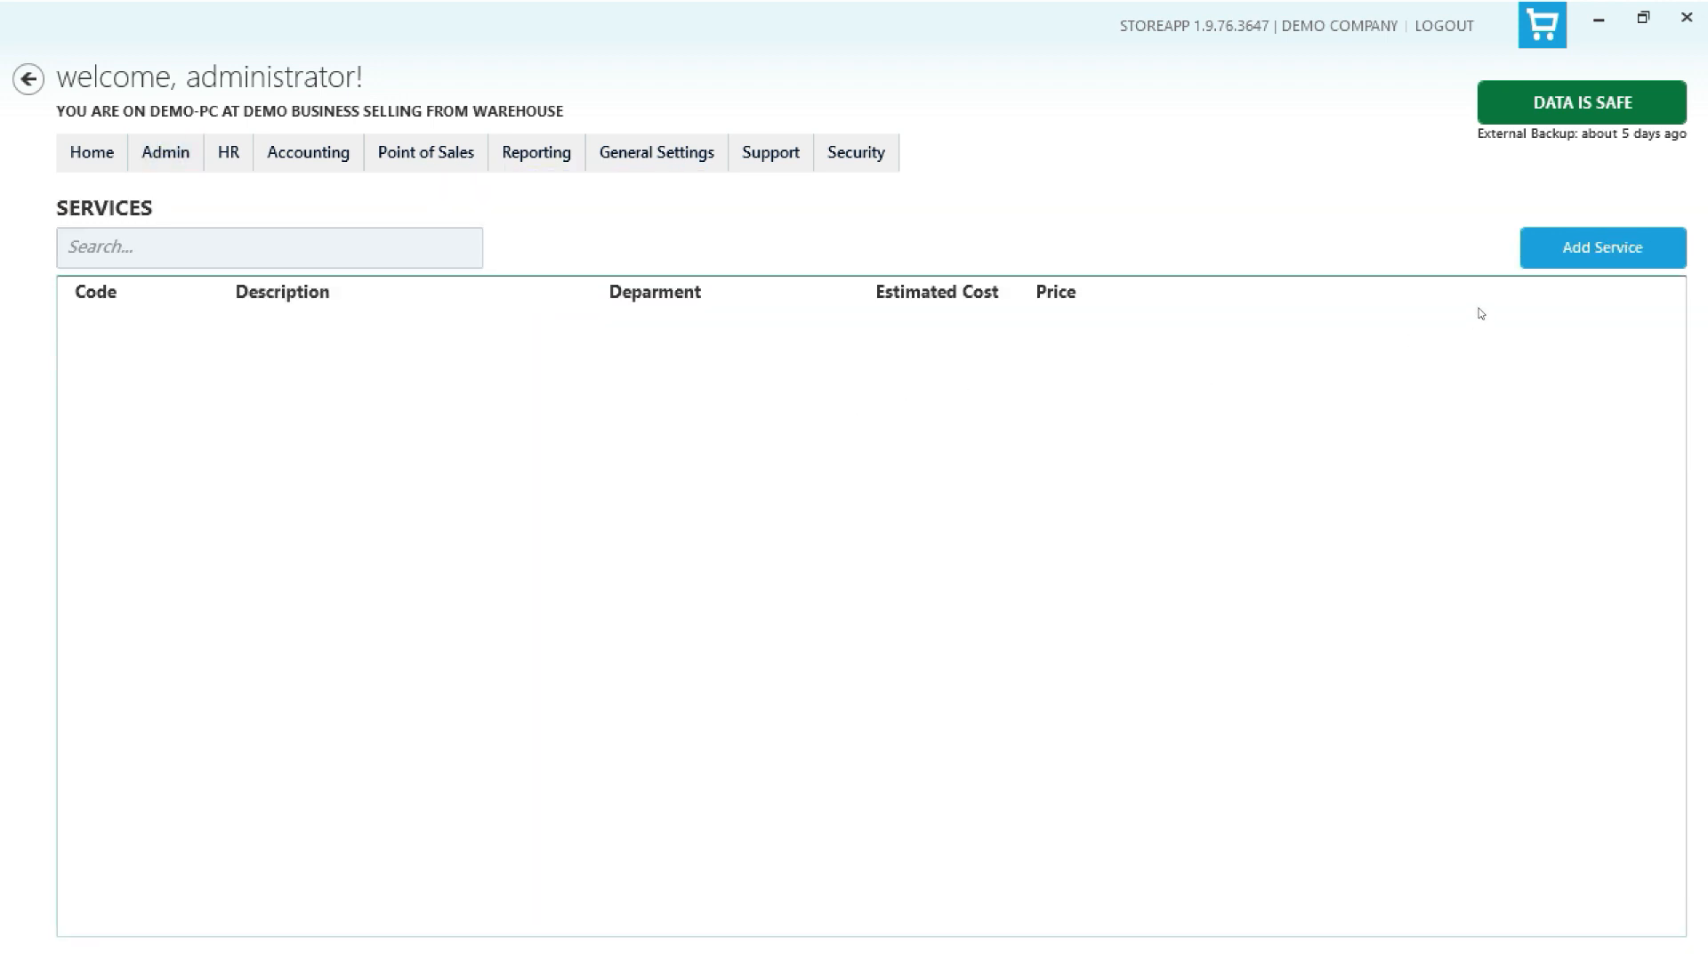
- Add a service with a generated code, SAMPLE DEPARTMENT, description NEW SERVICE, price 1000 and average cost 235
click(1605, 251)
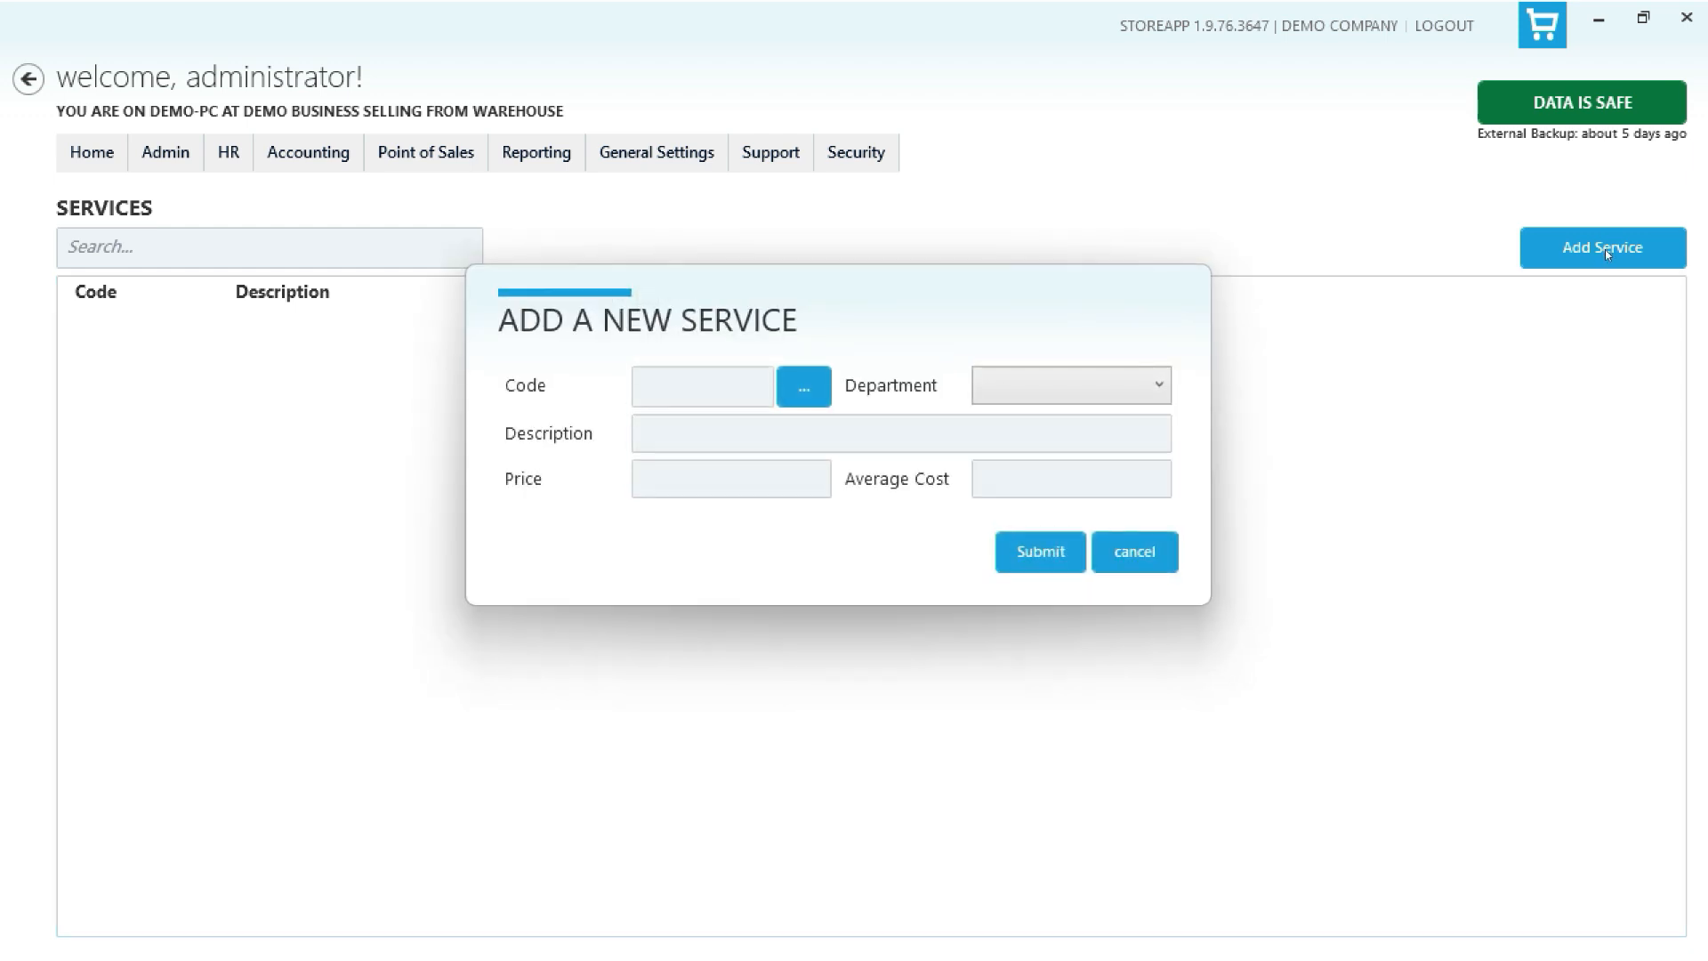
click(804, 388)
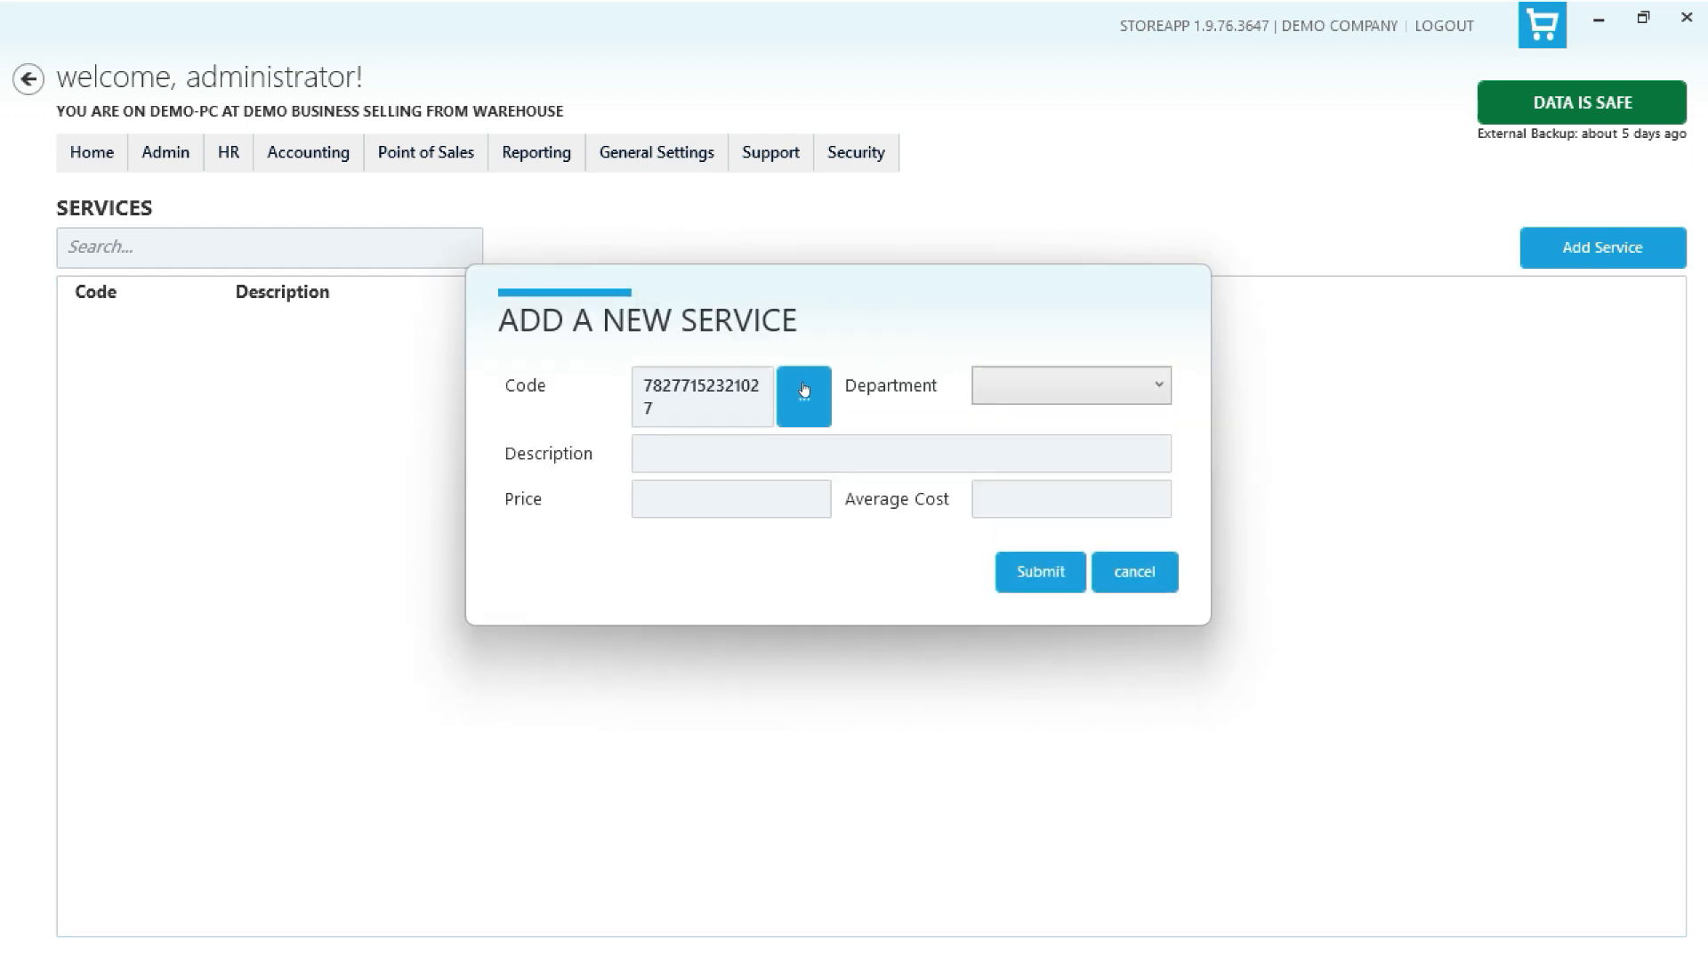
click(1039, 384)
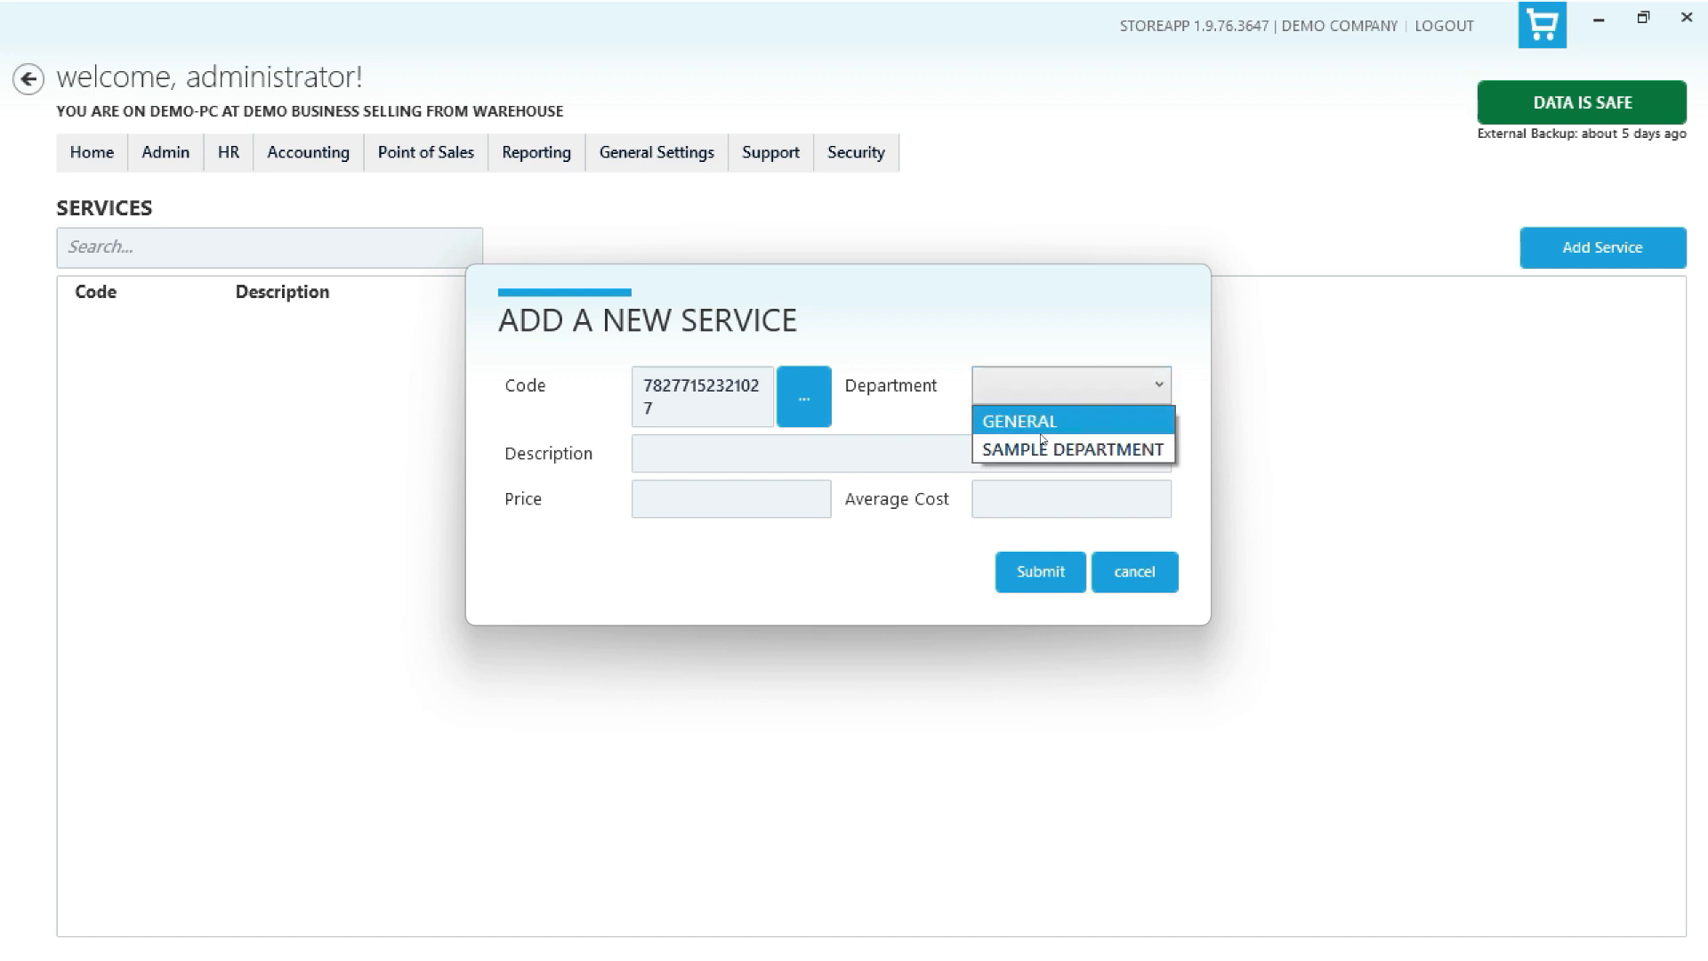
click(1039, 449)
click(956, 451)
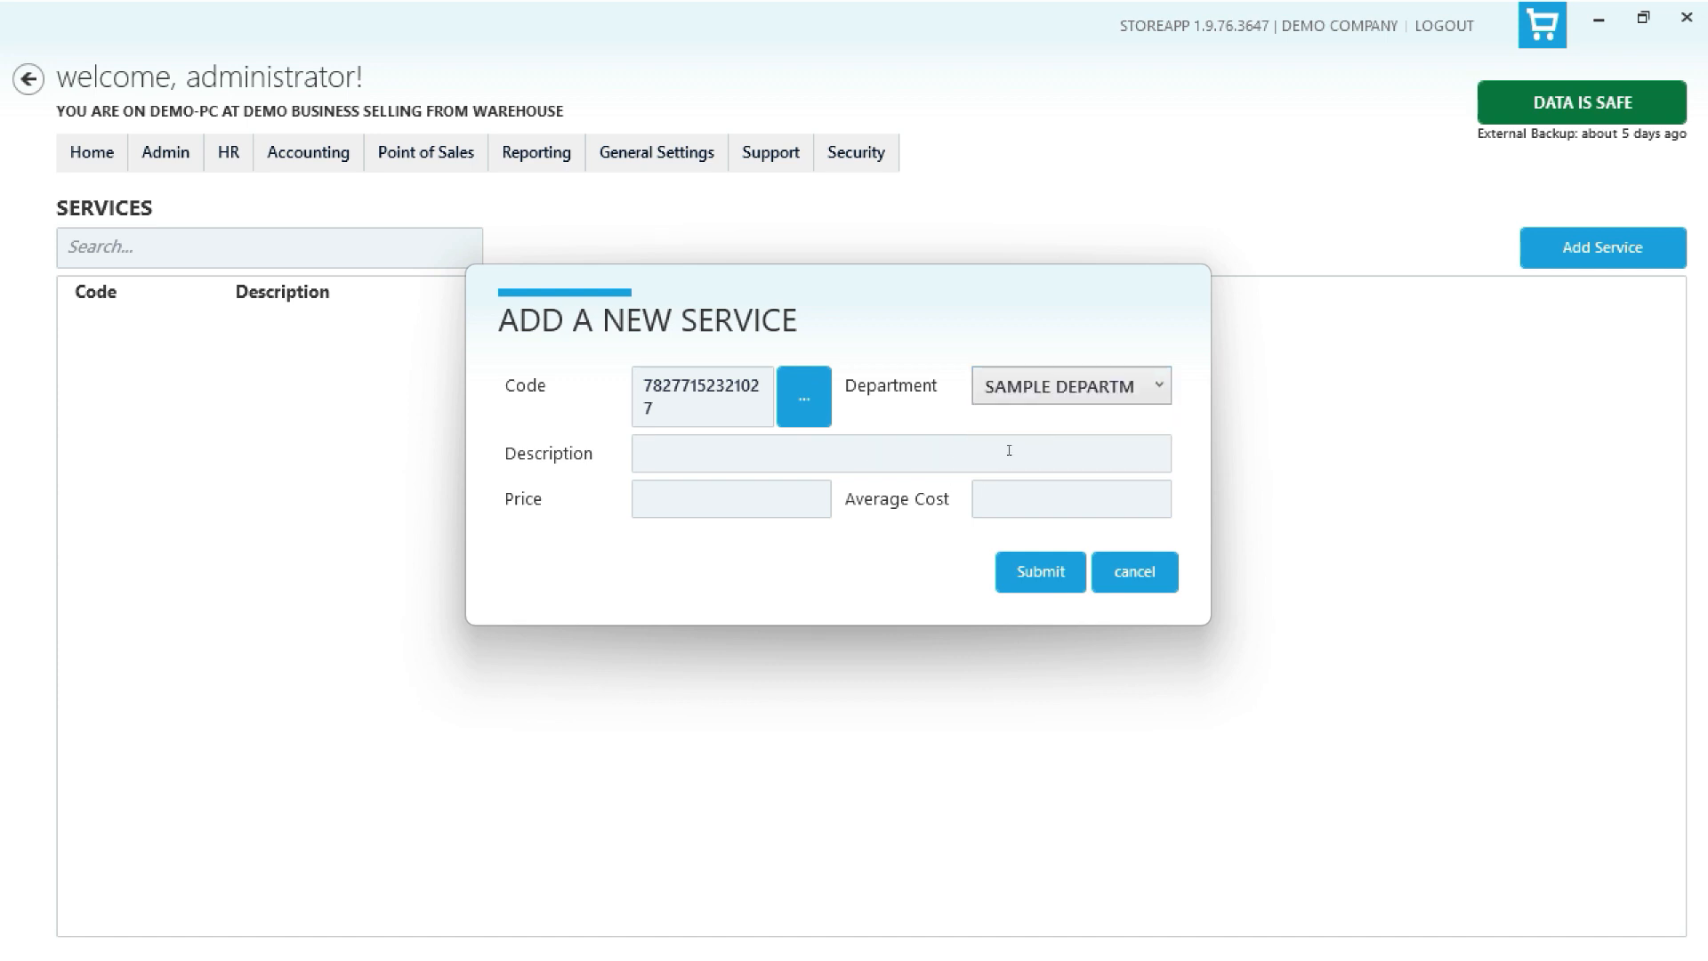
text(NEW SERVICE)
text(1000)
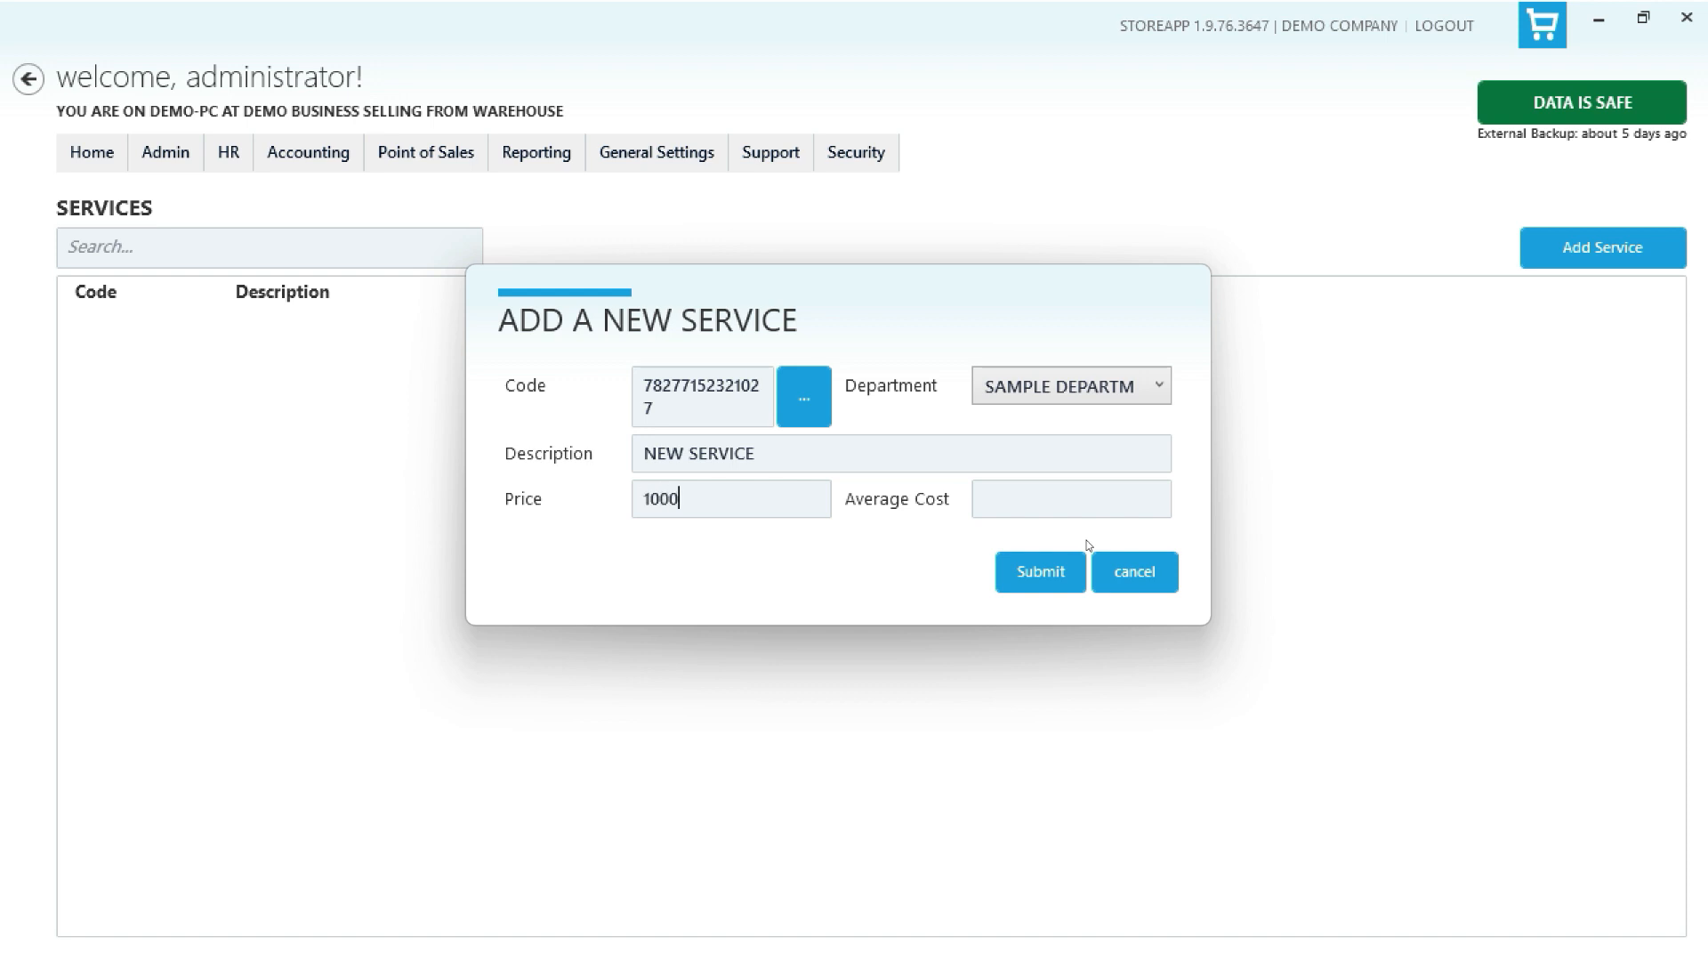
click(1030, 492)
text(235)
click(1033, 574)
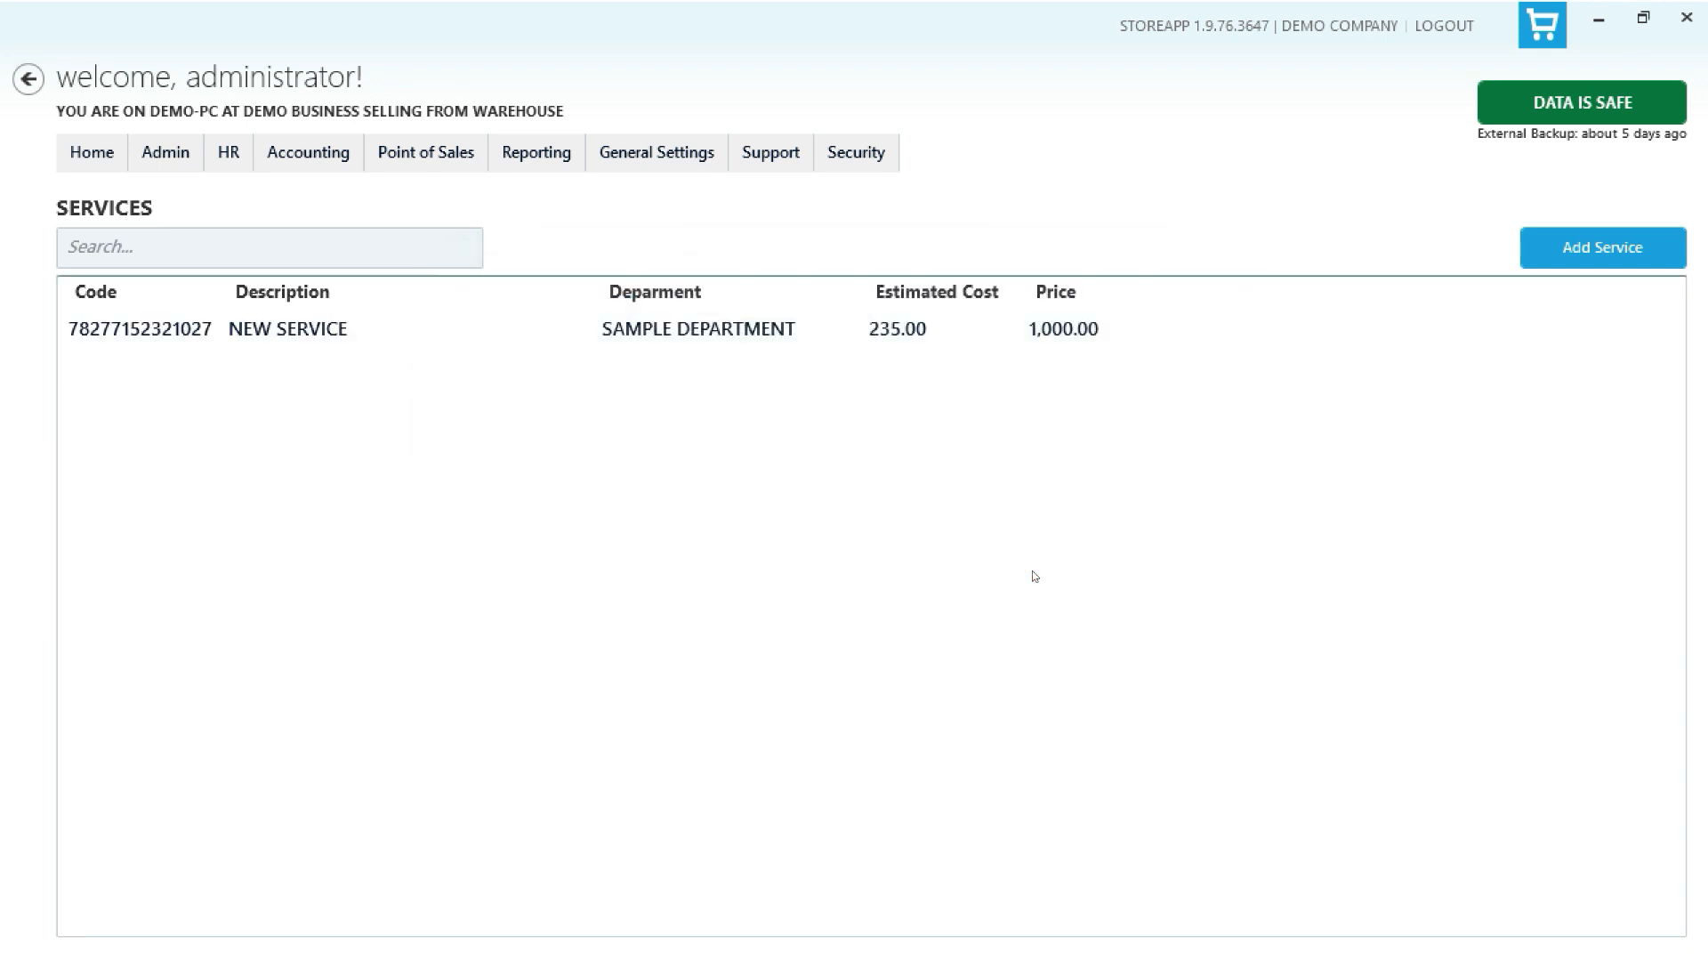
- Review the NEW SERVICE update dialog and the empty add-service dialog without making changes
click(749, 333)
right_click(749, 333)
click(791, 378)
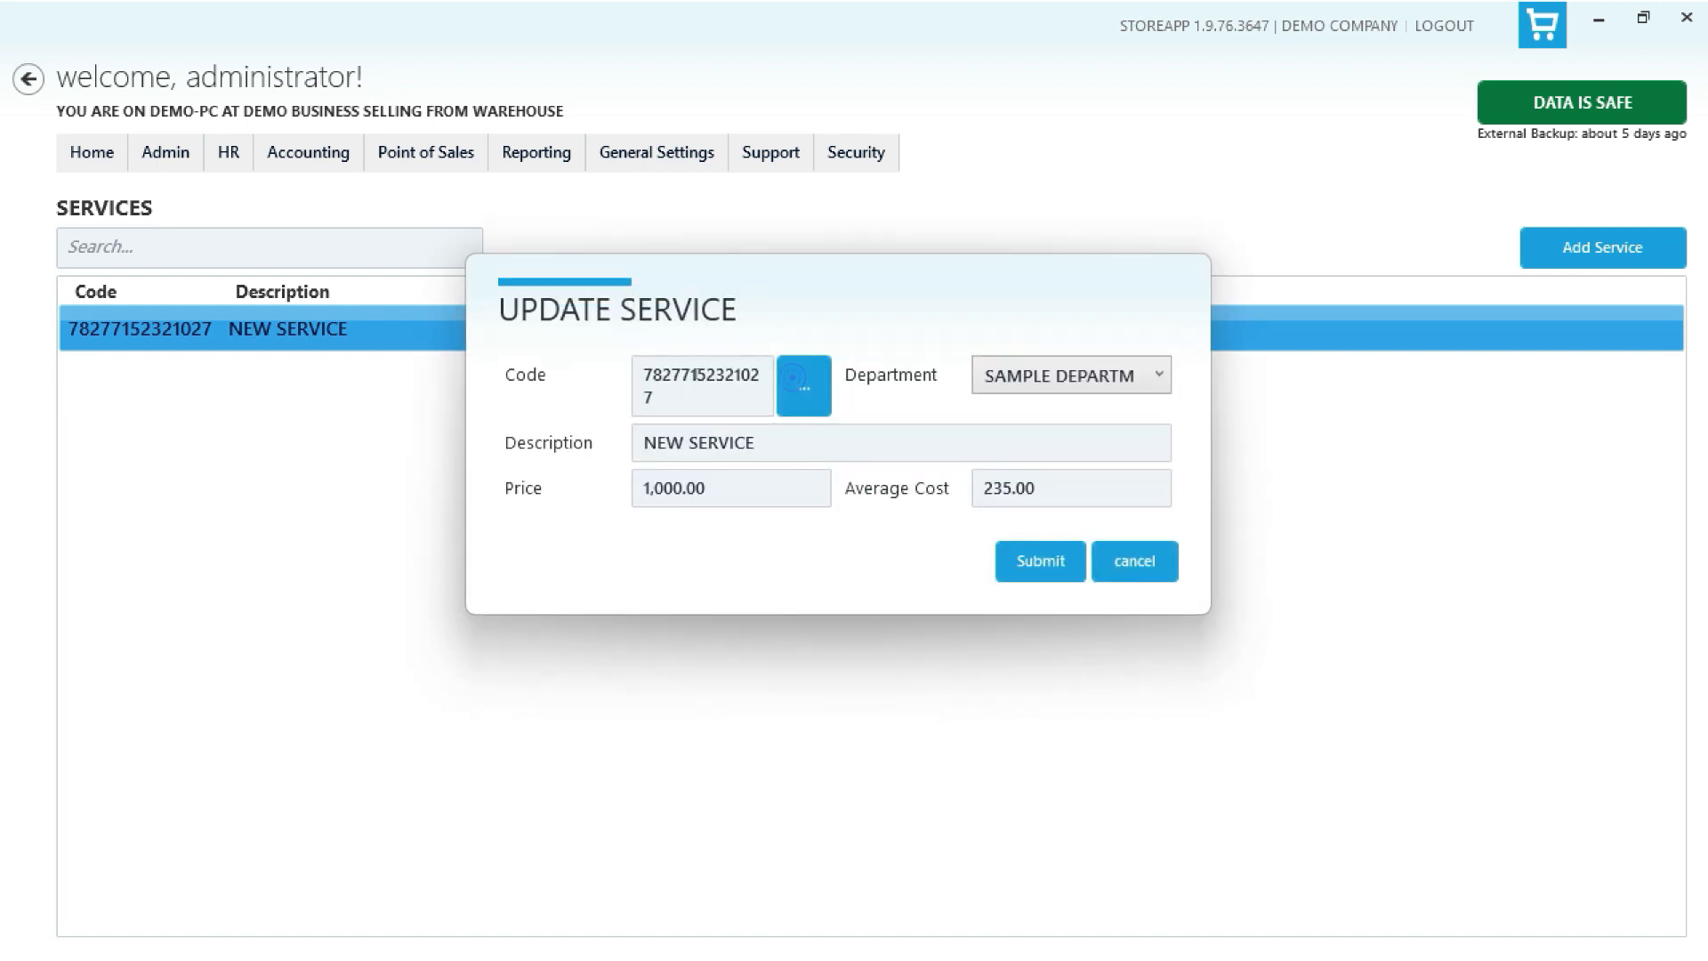
click(1031, 563)
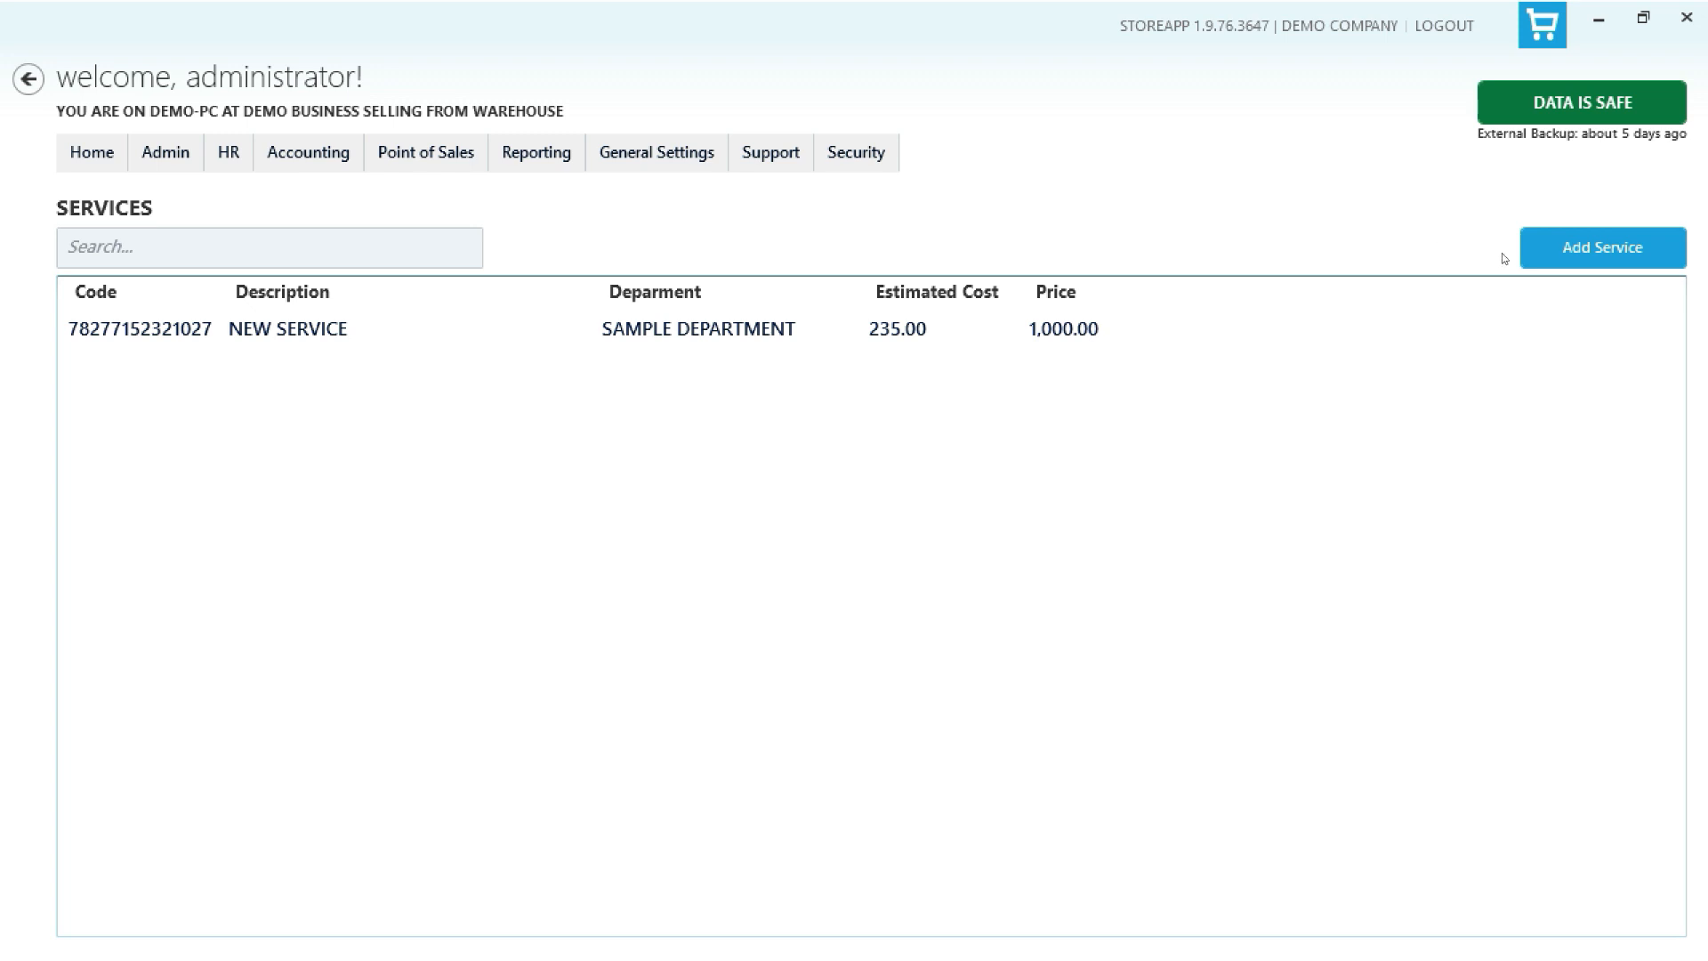
click(1588, 251)
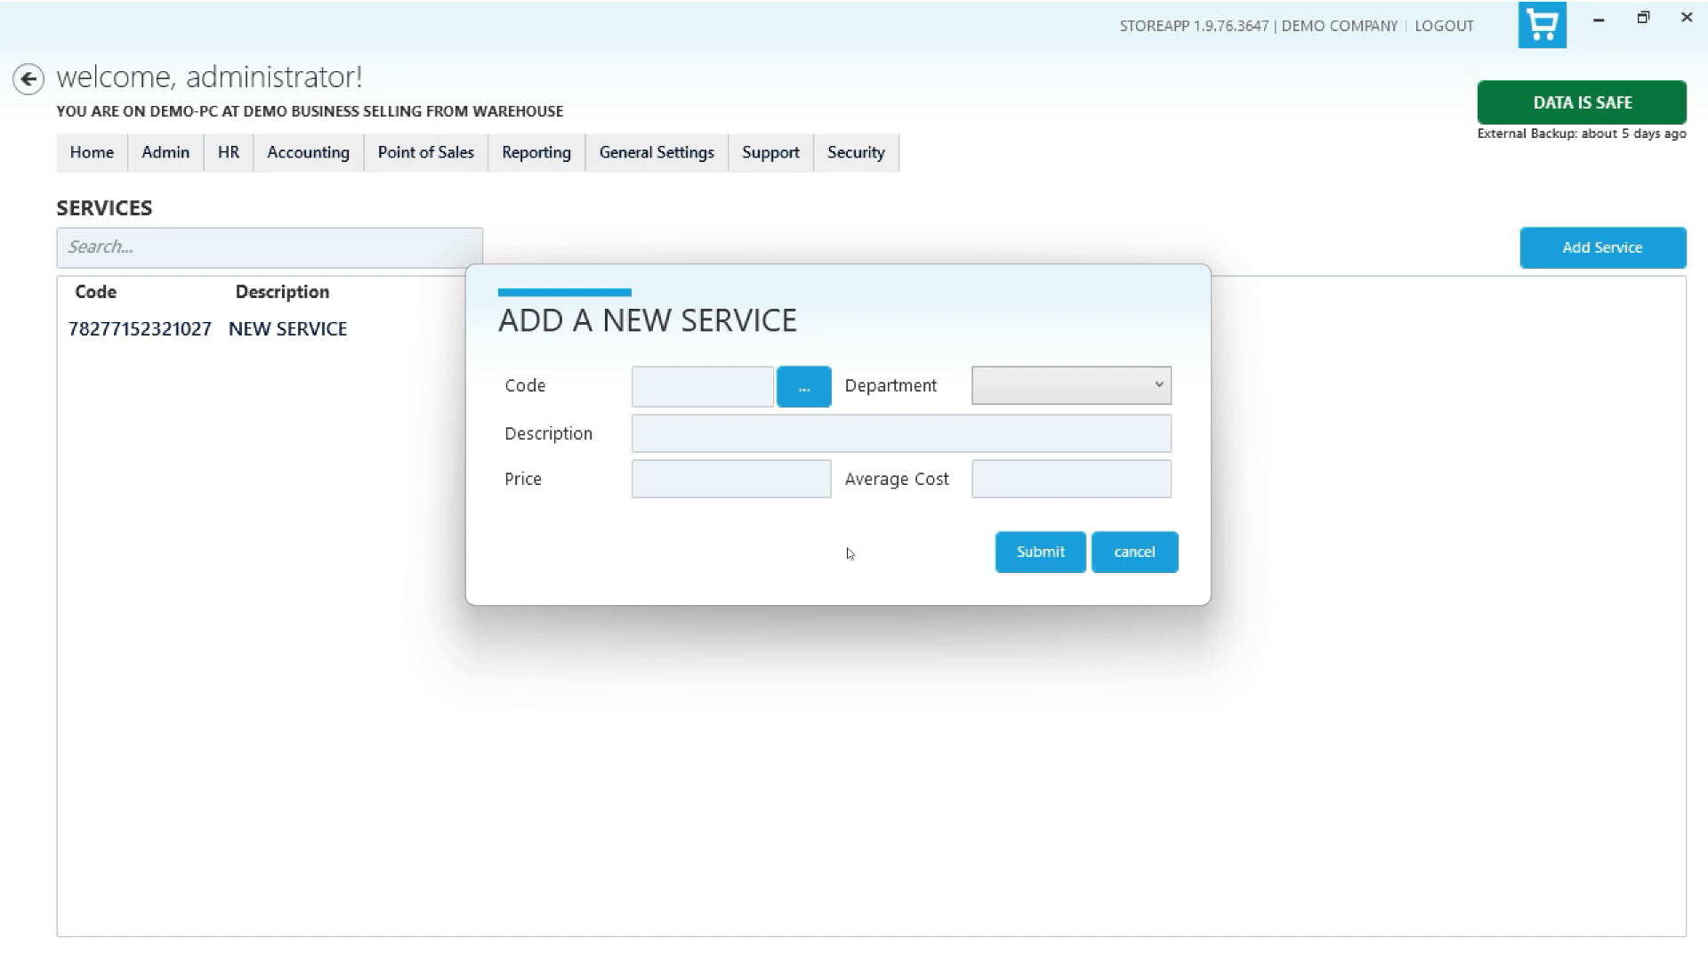
click(1152, 557)
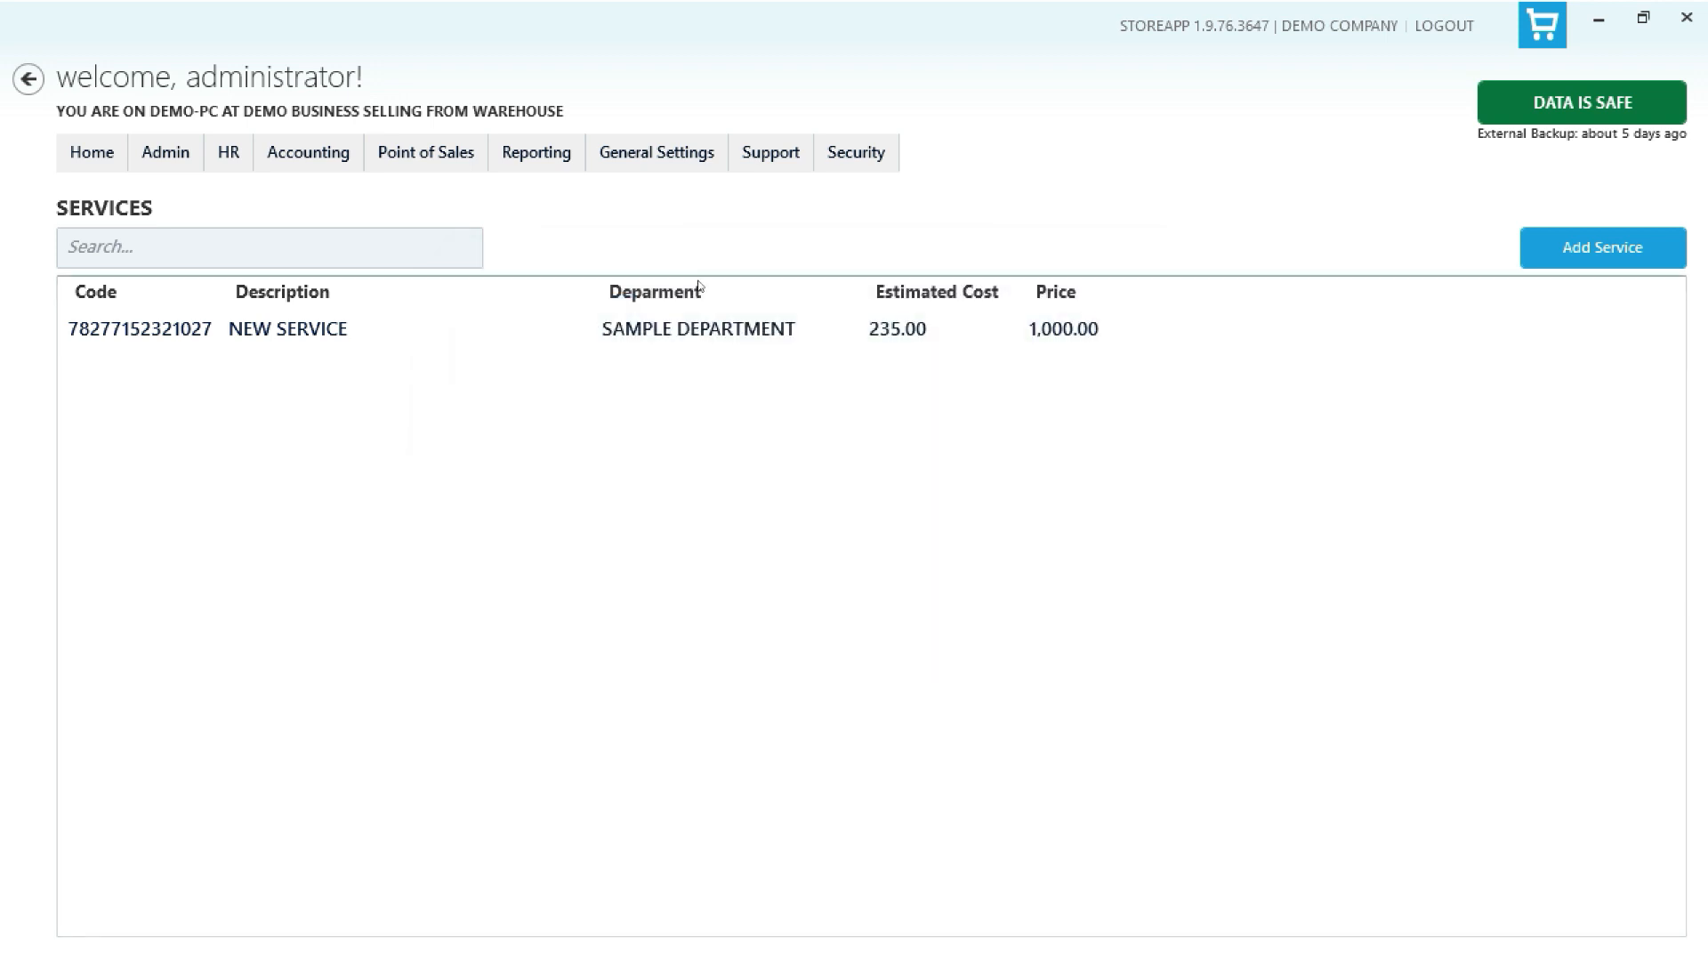
- Enable the Attach Product Service option in the store settings and close the settings
click(656, 148)
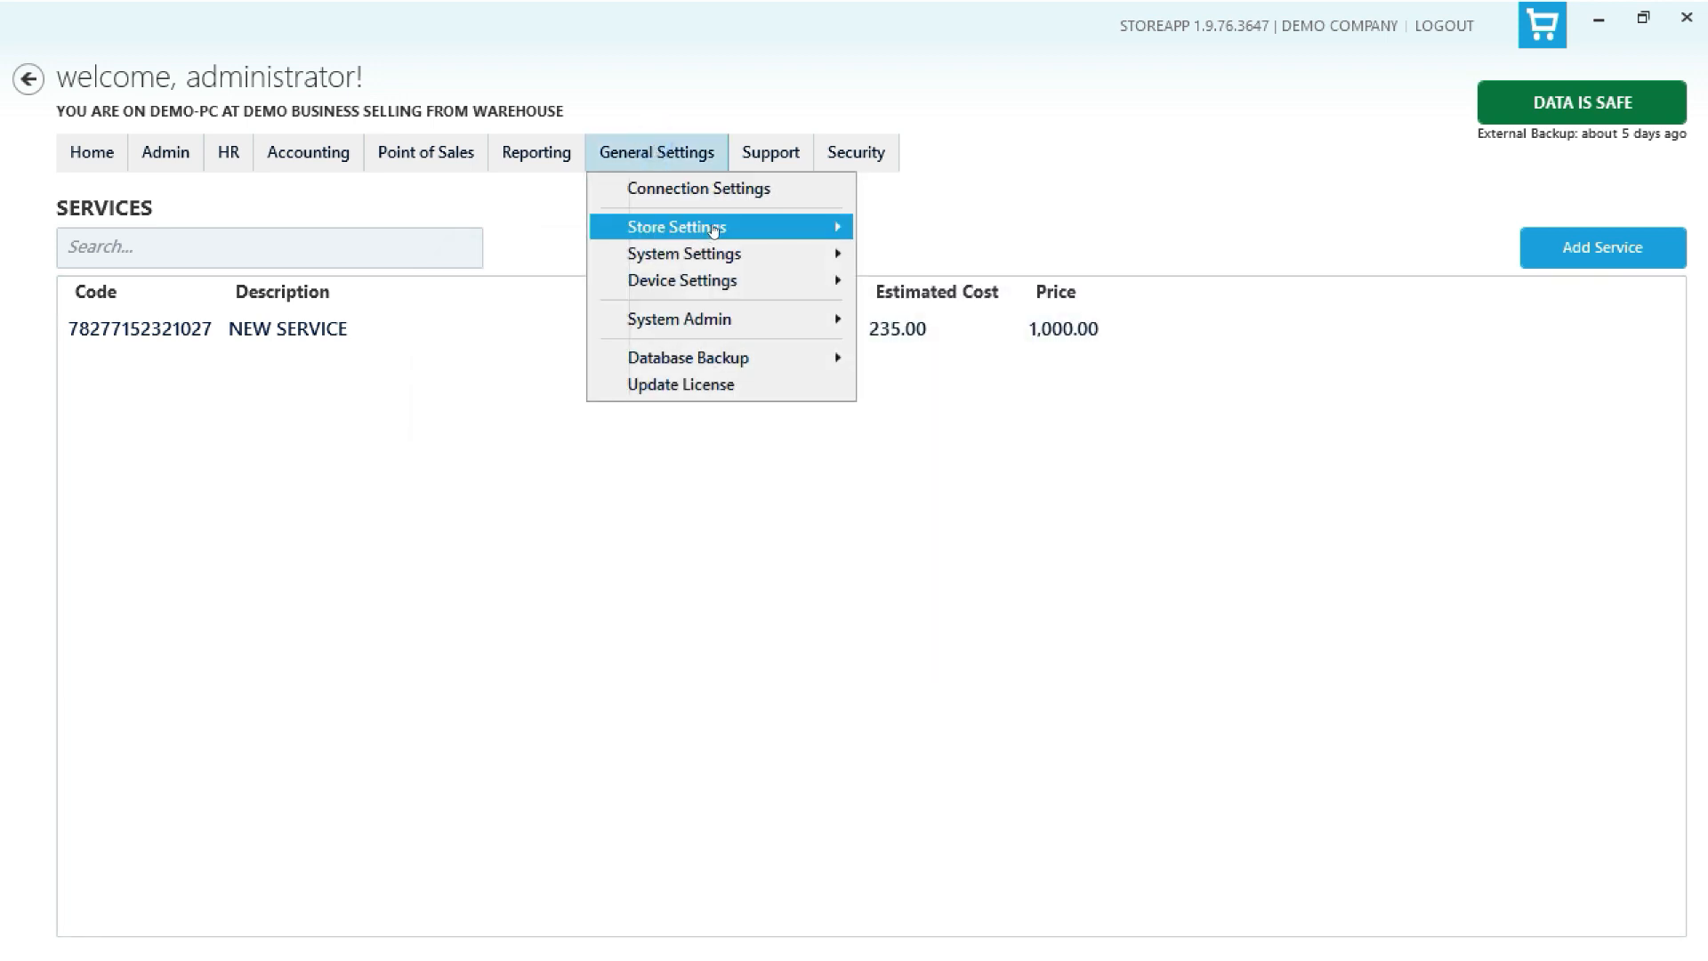
mouse_move(713, 230)
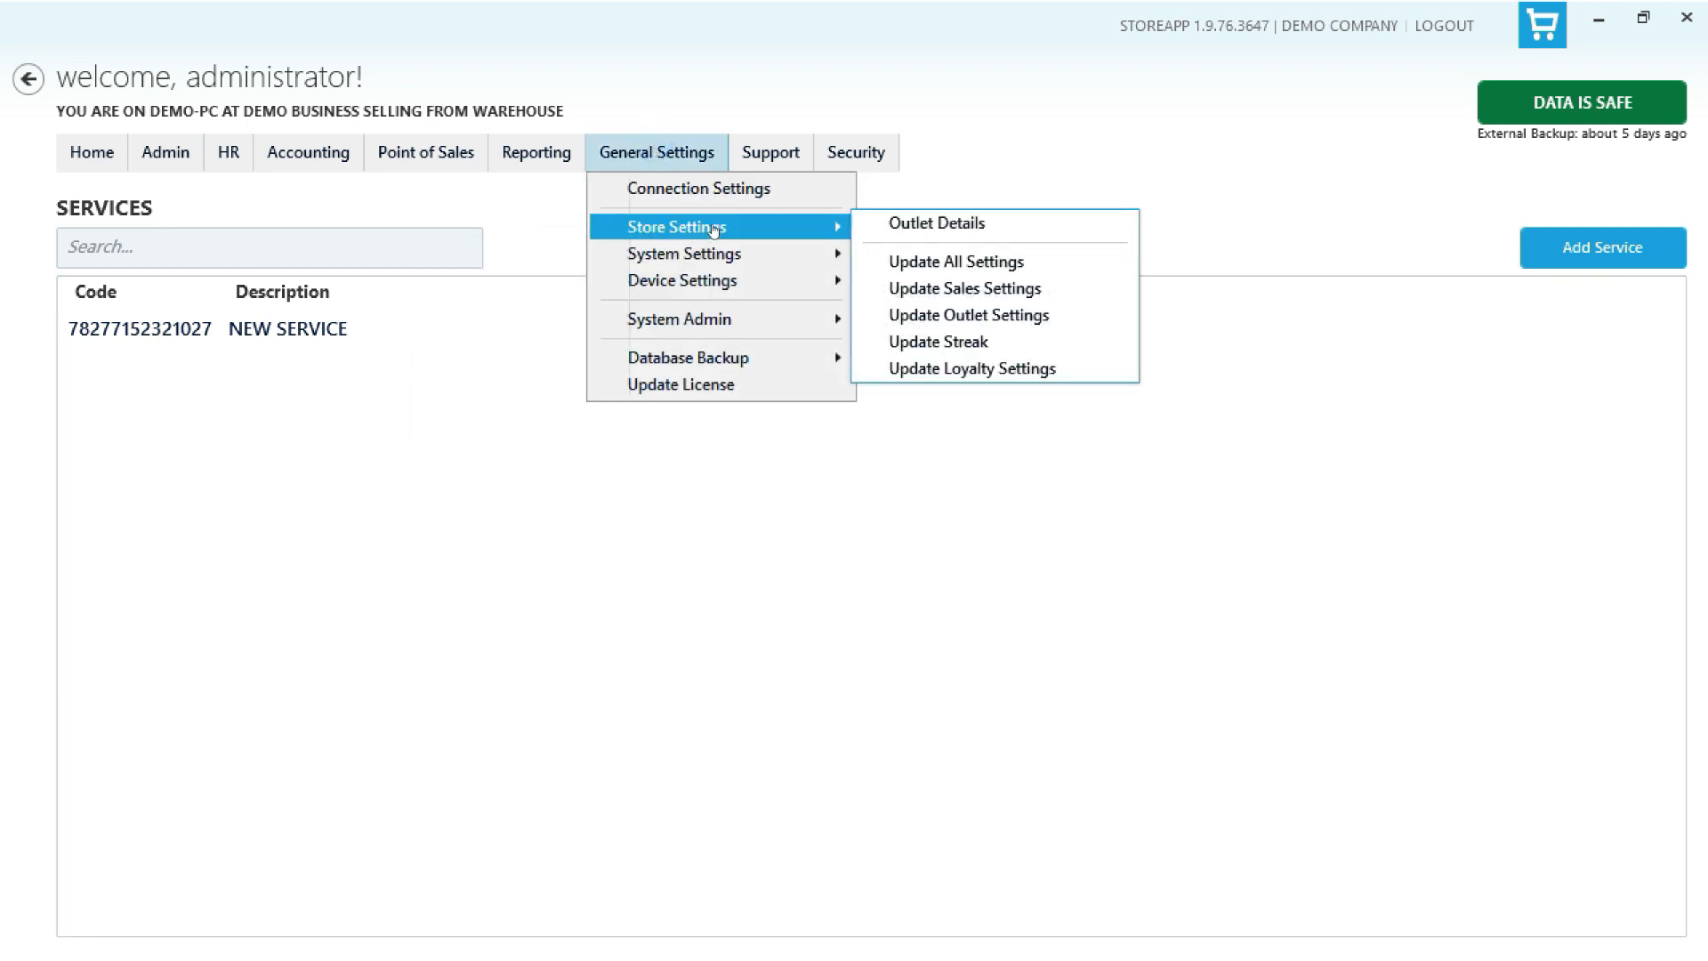
click(936, 261)
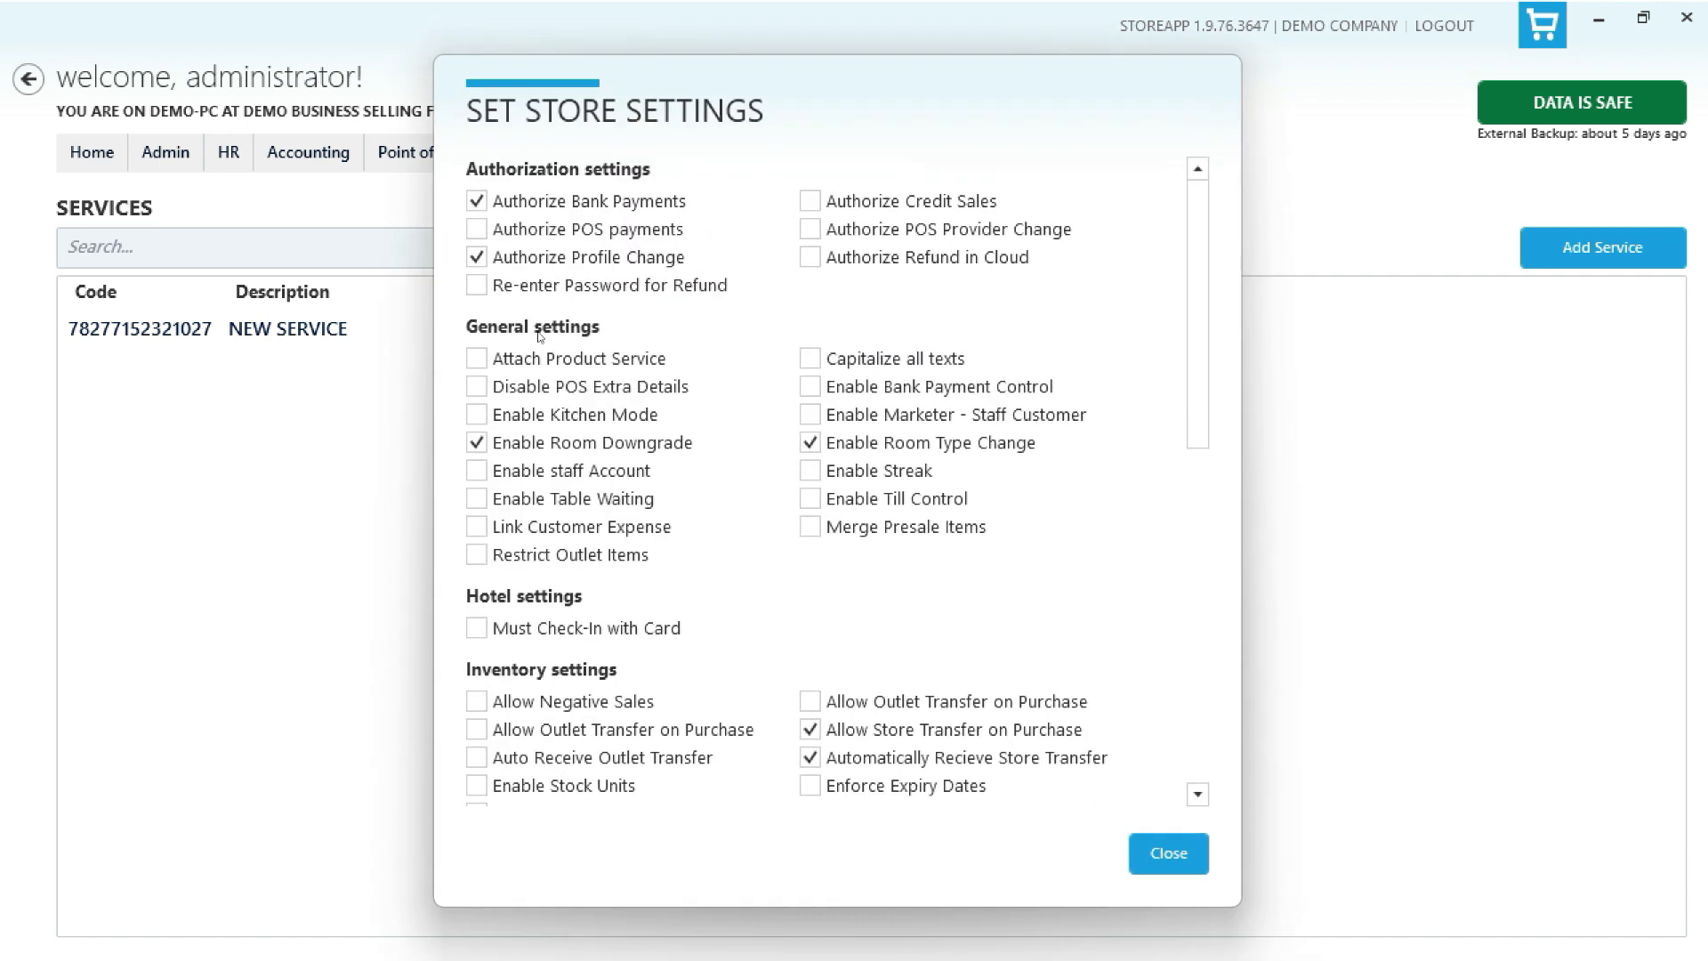
click(478, 361)
click(1151, 845)
click(1081, 519)
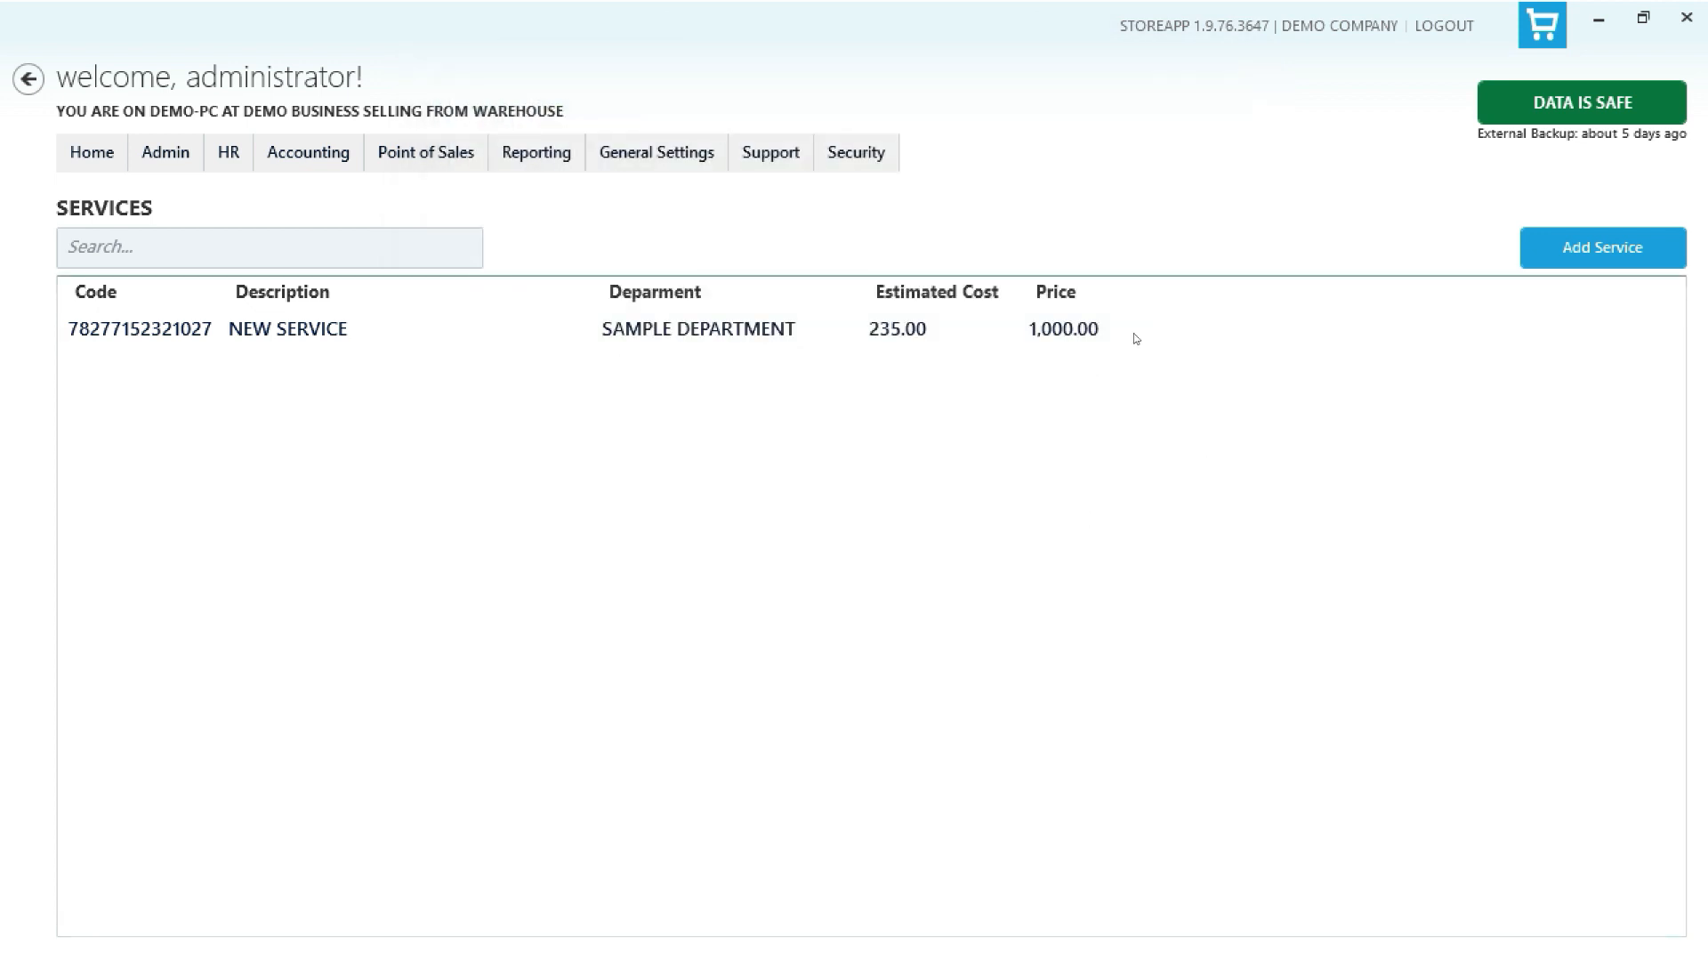
- Attach NEW PRODUCTS SMALL SIZE 1 with quantity 2 to NEW SERVICE
click(1572, 252)
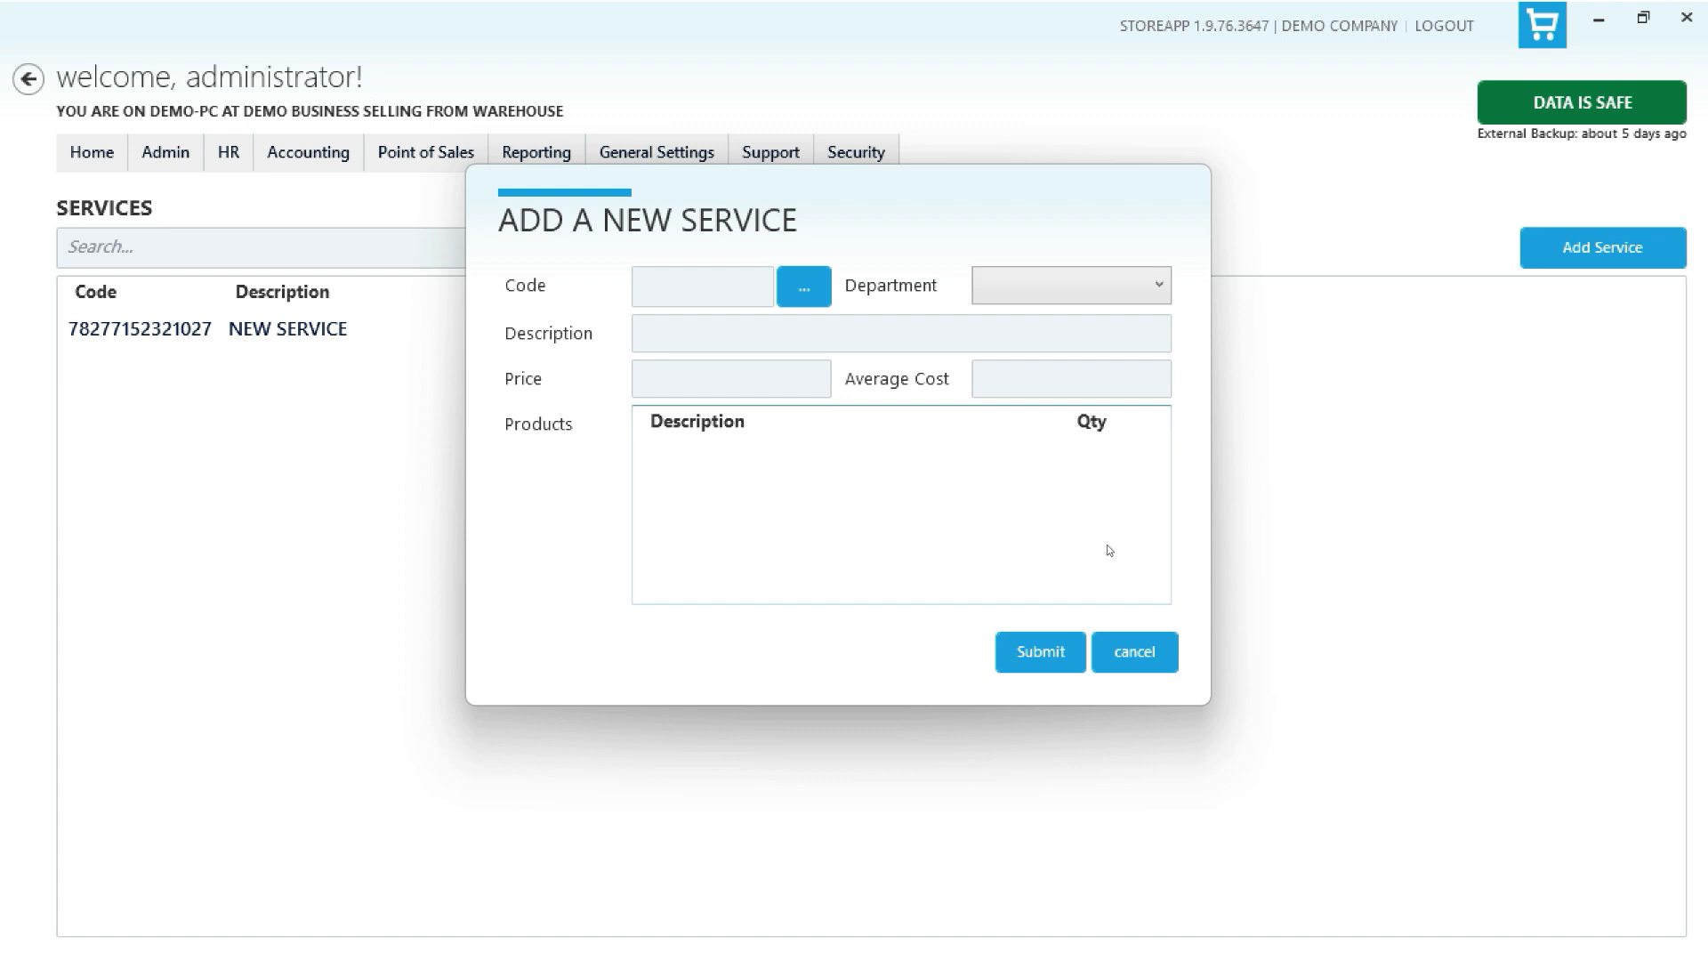
click(1148, 659)
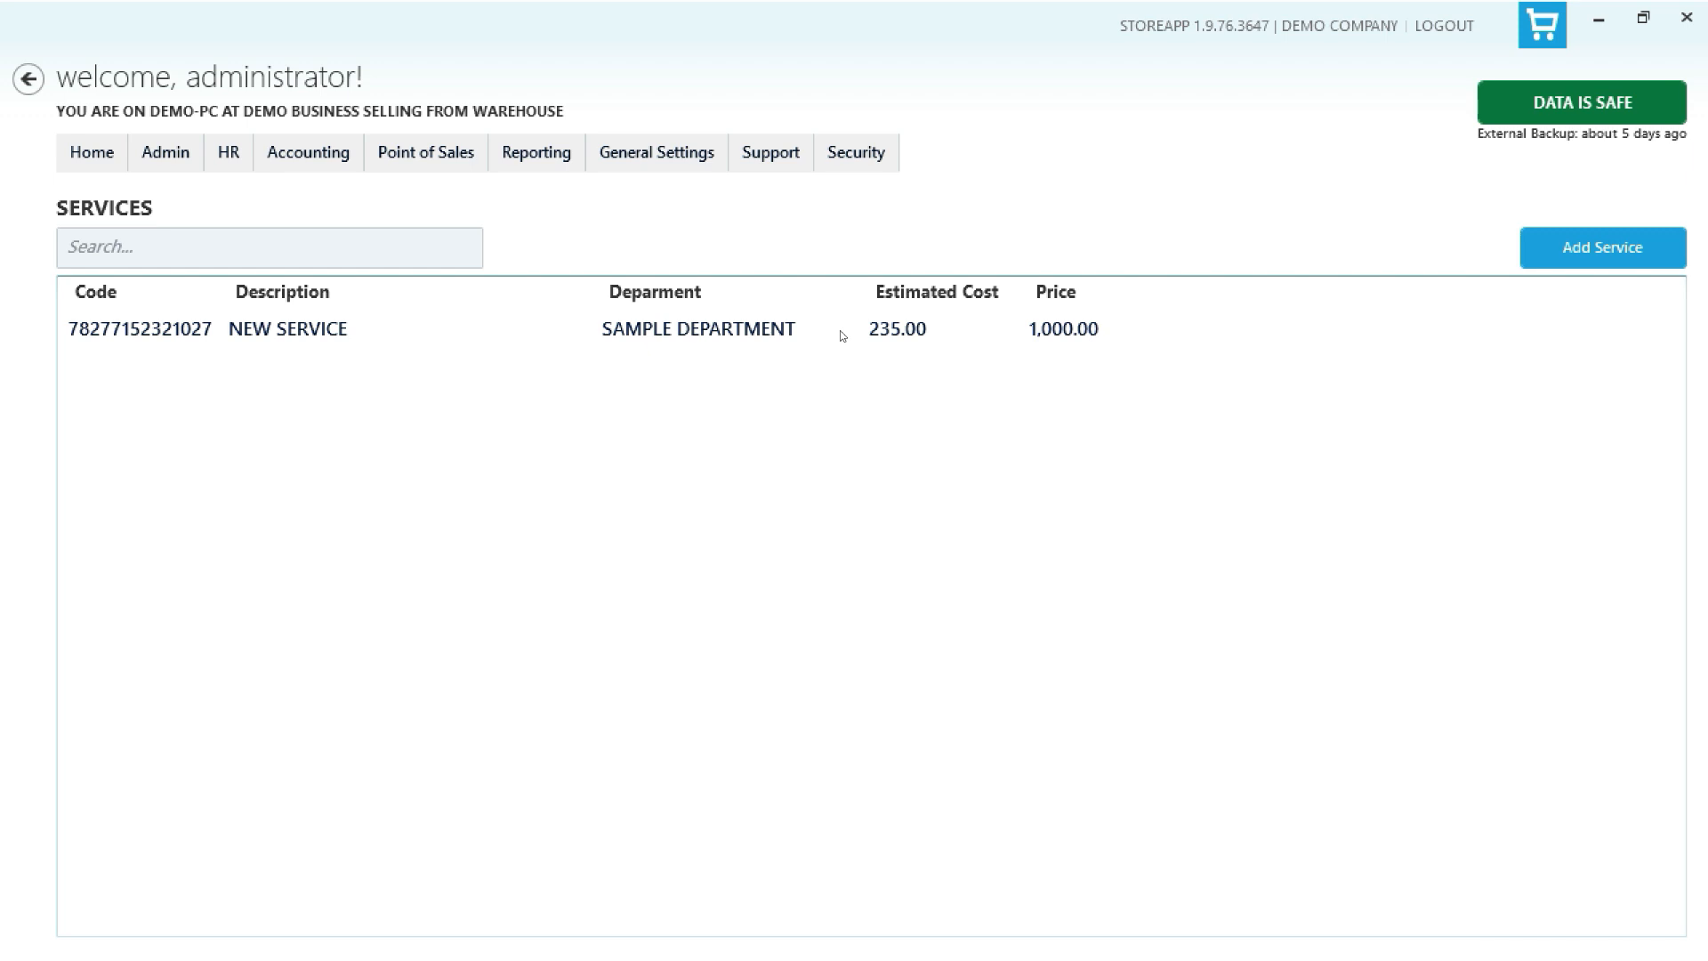
right_click(840, 329)
click(929, 379)
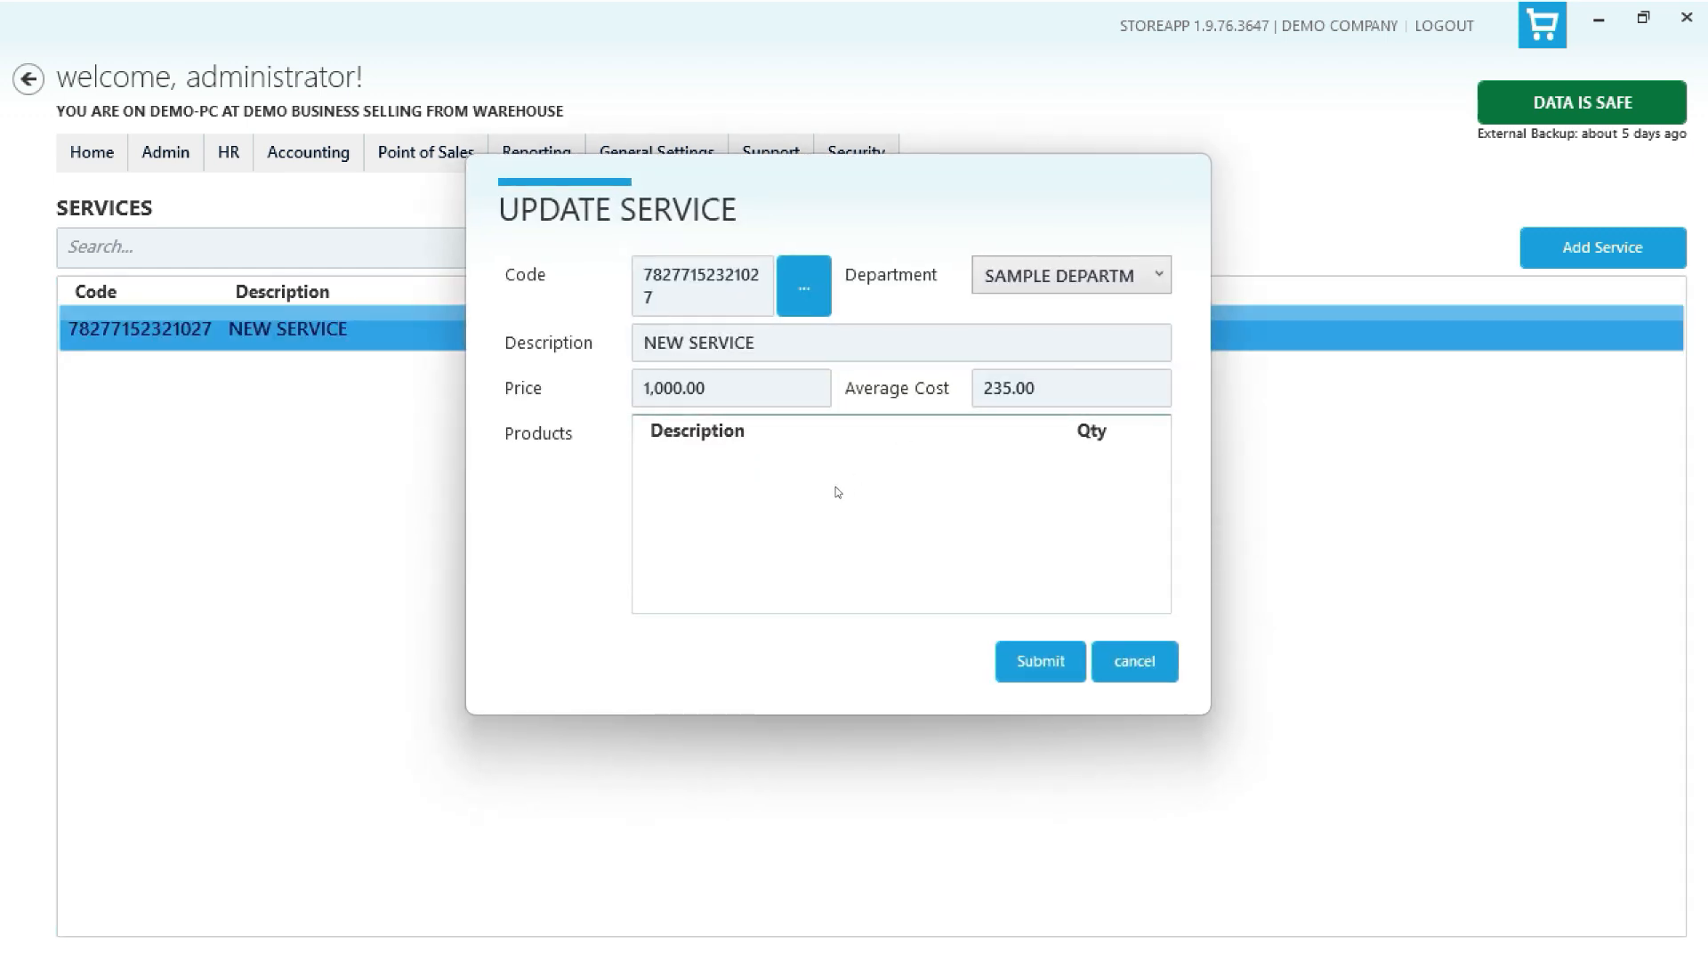
right_click(958, 486)
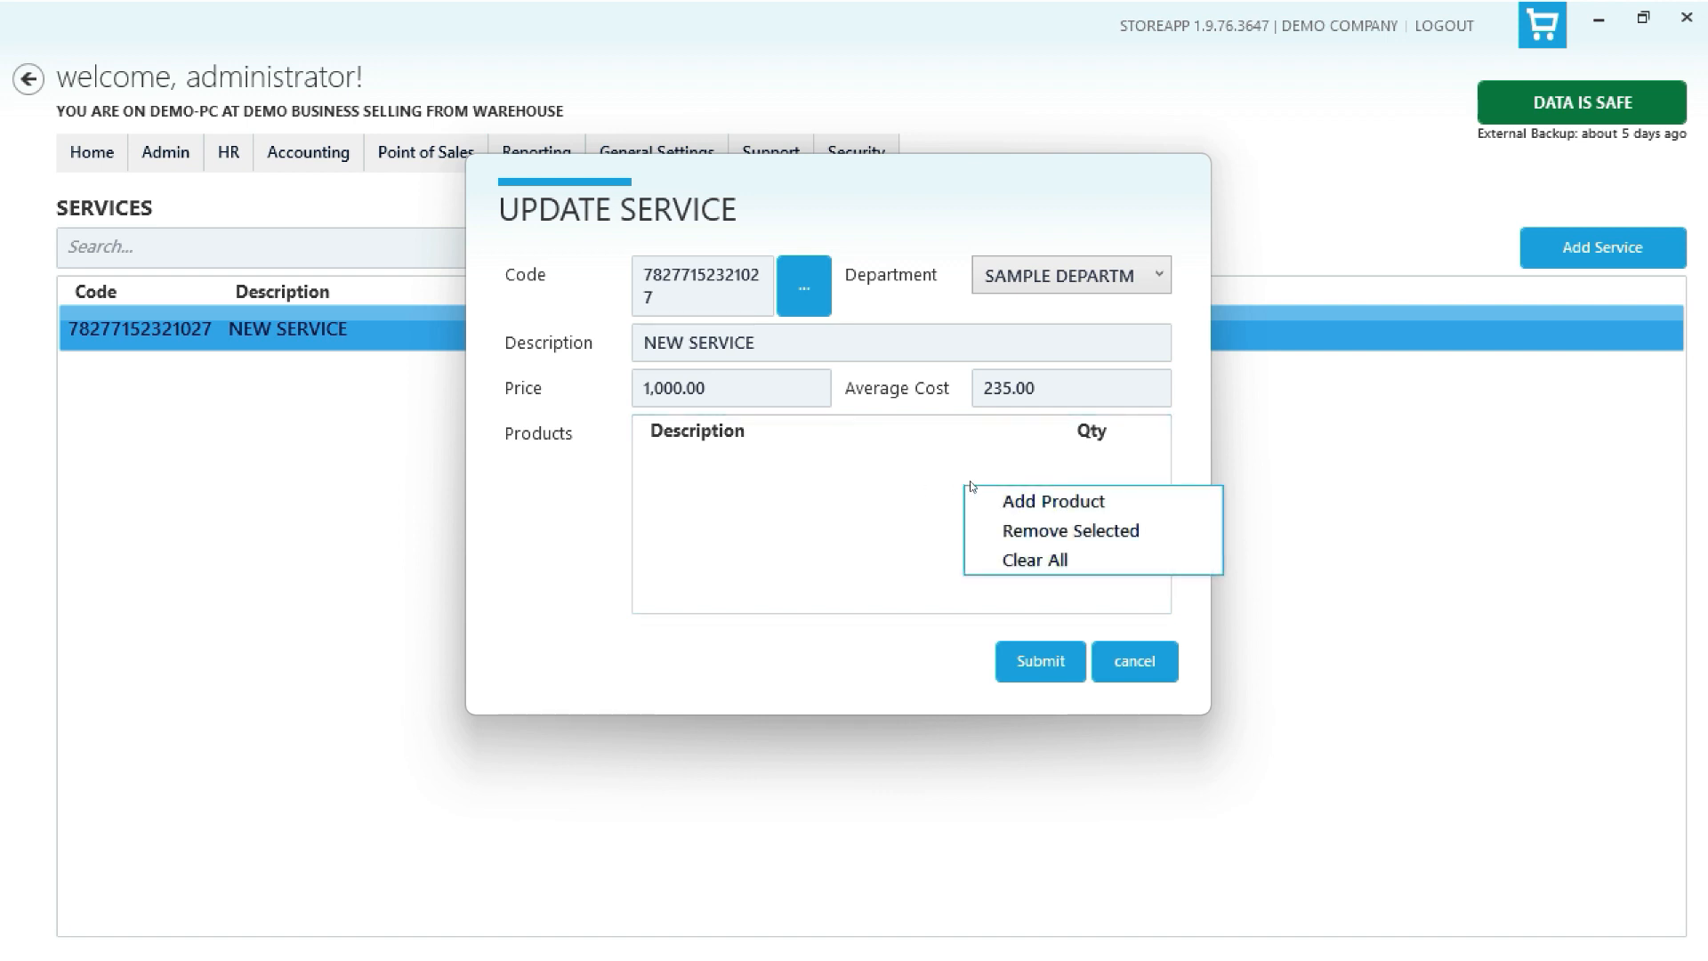
click(1028, 497)
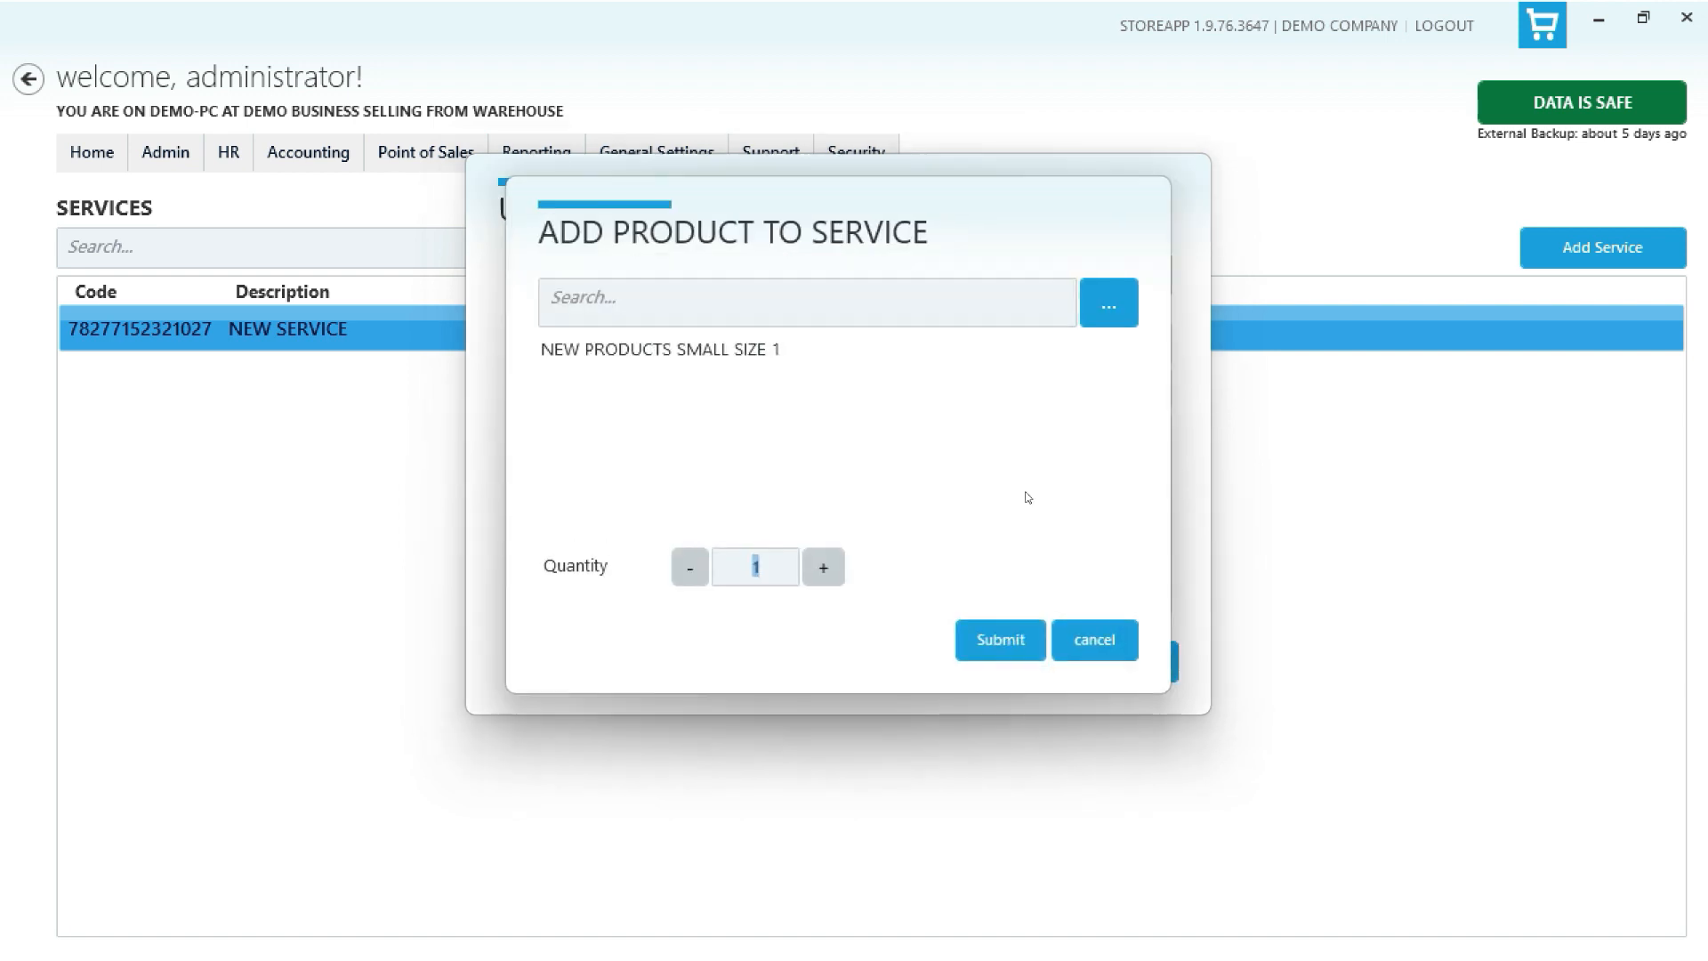
click(735, 352)
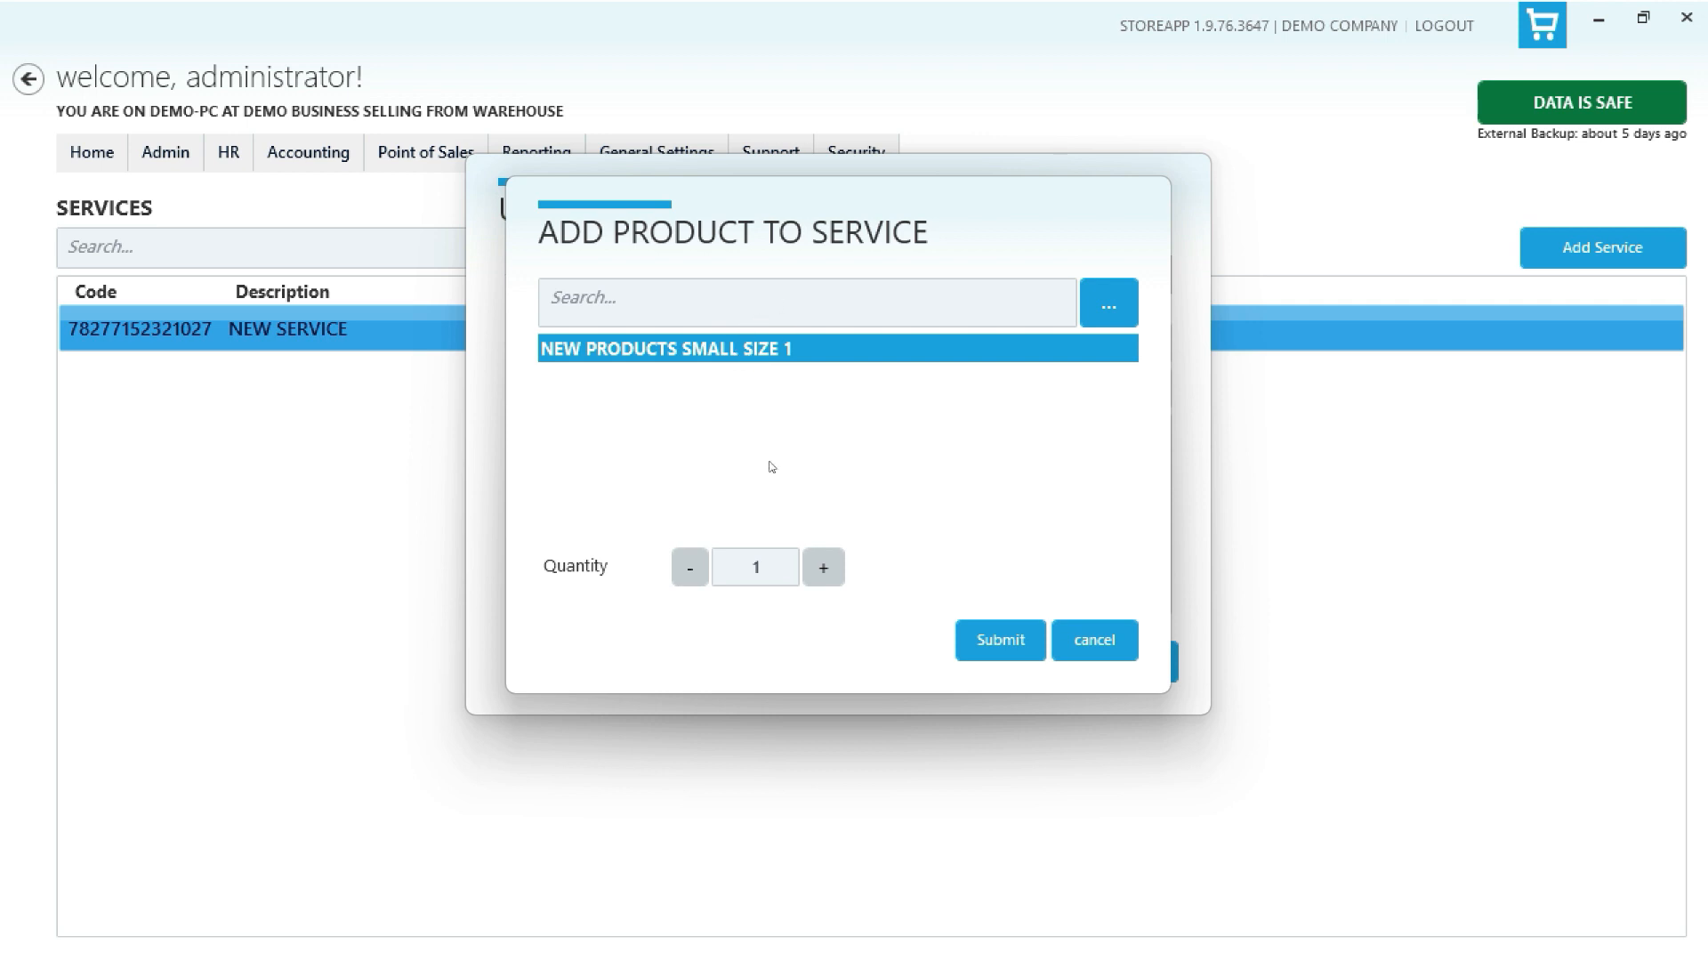
click(812, 570)
click(989, 639)
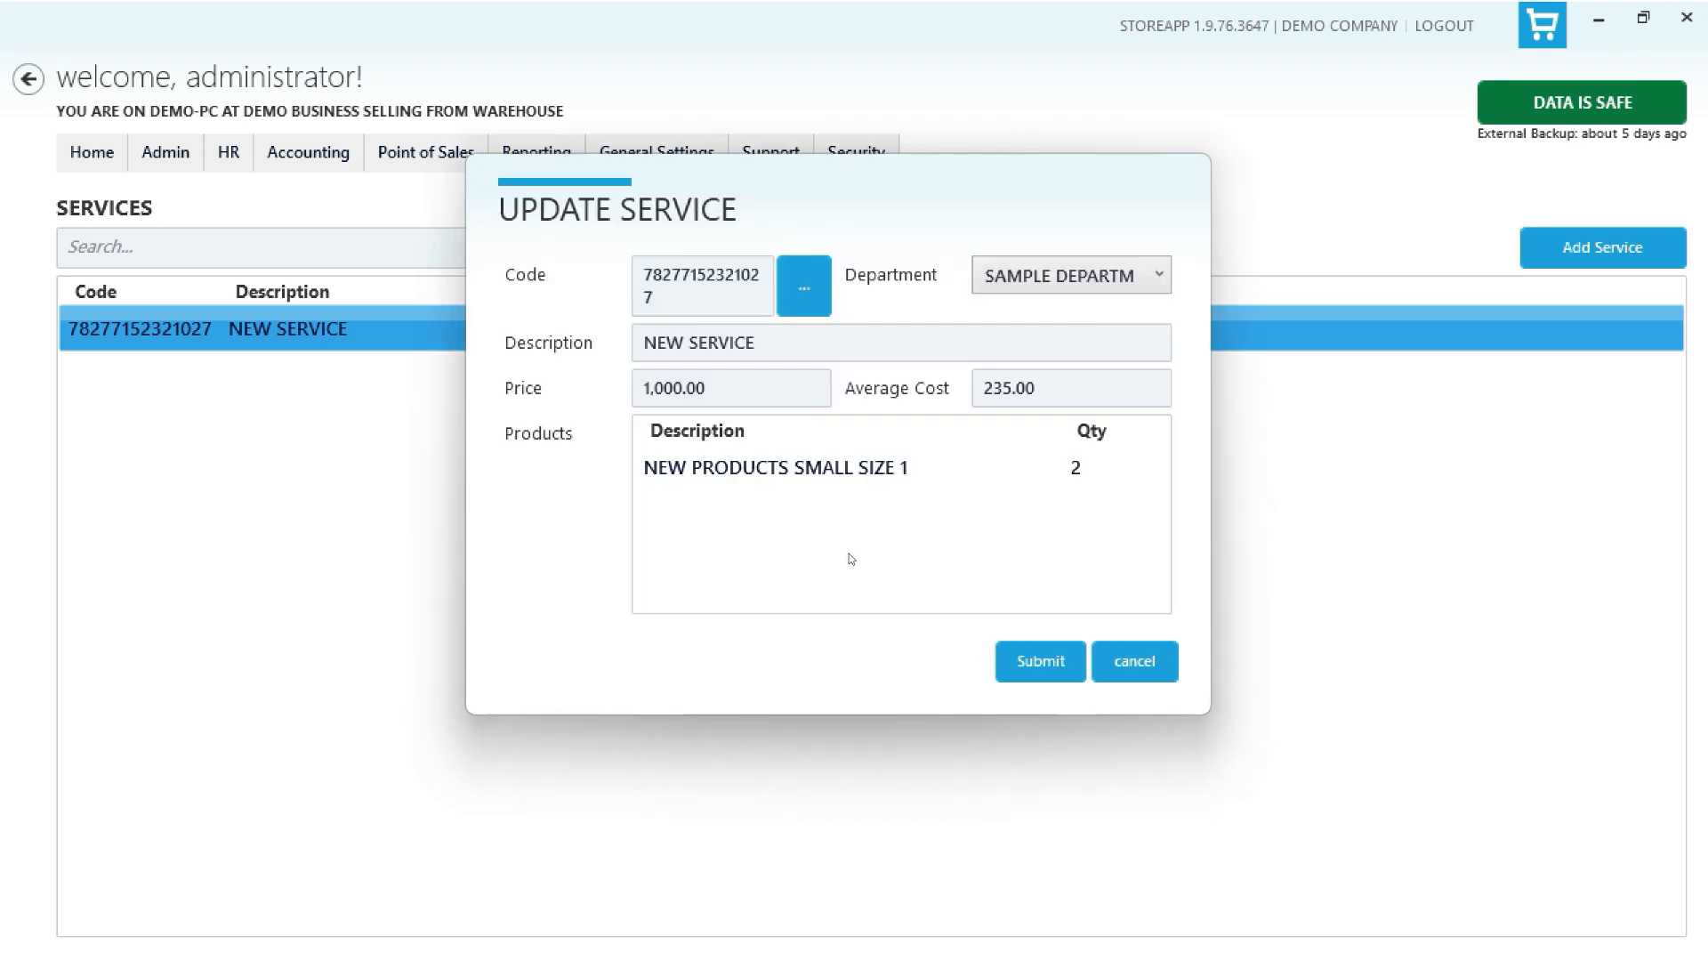
- Clear all attached products from NEW SERVICE and submit the update
click(853, 471)
right_click(852, 471)
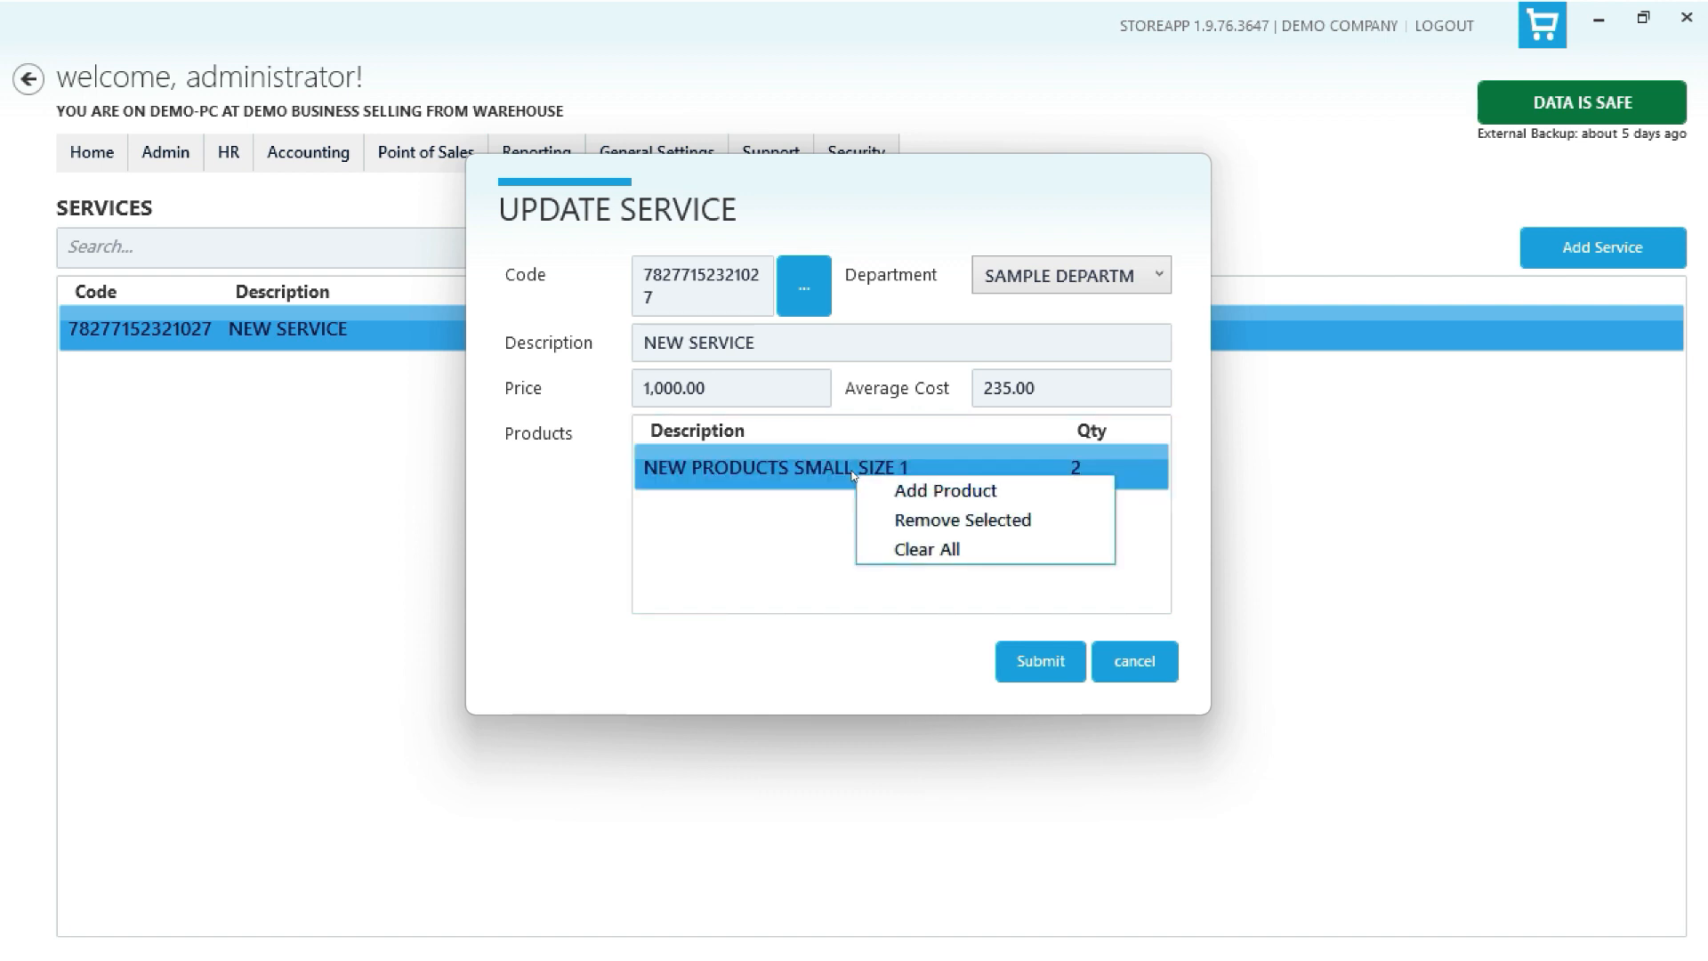
click(923, 551)
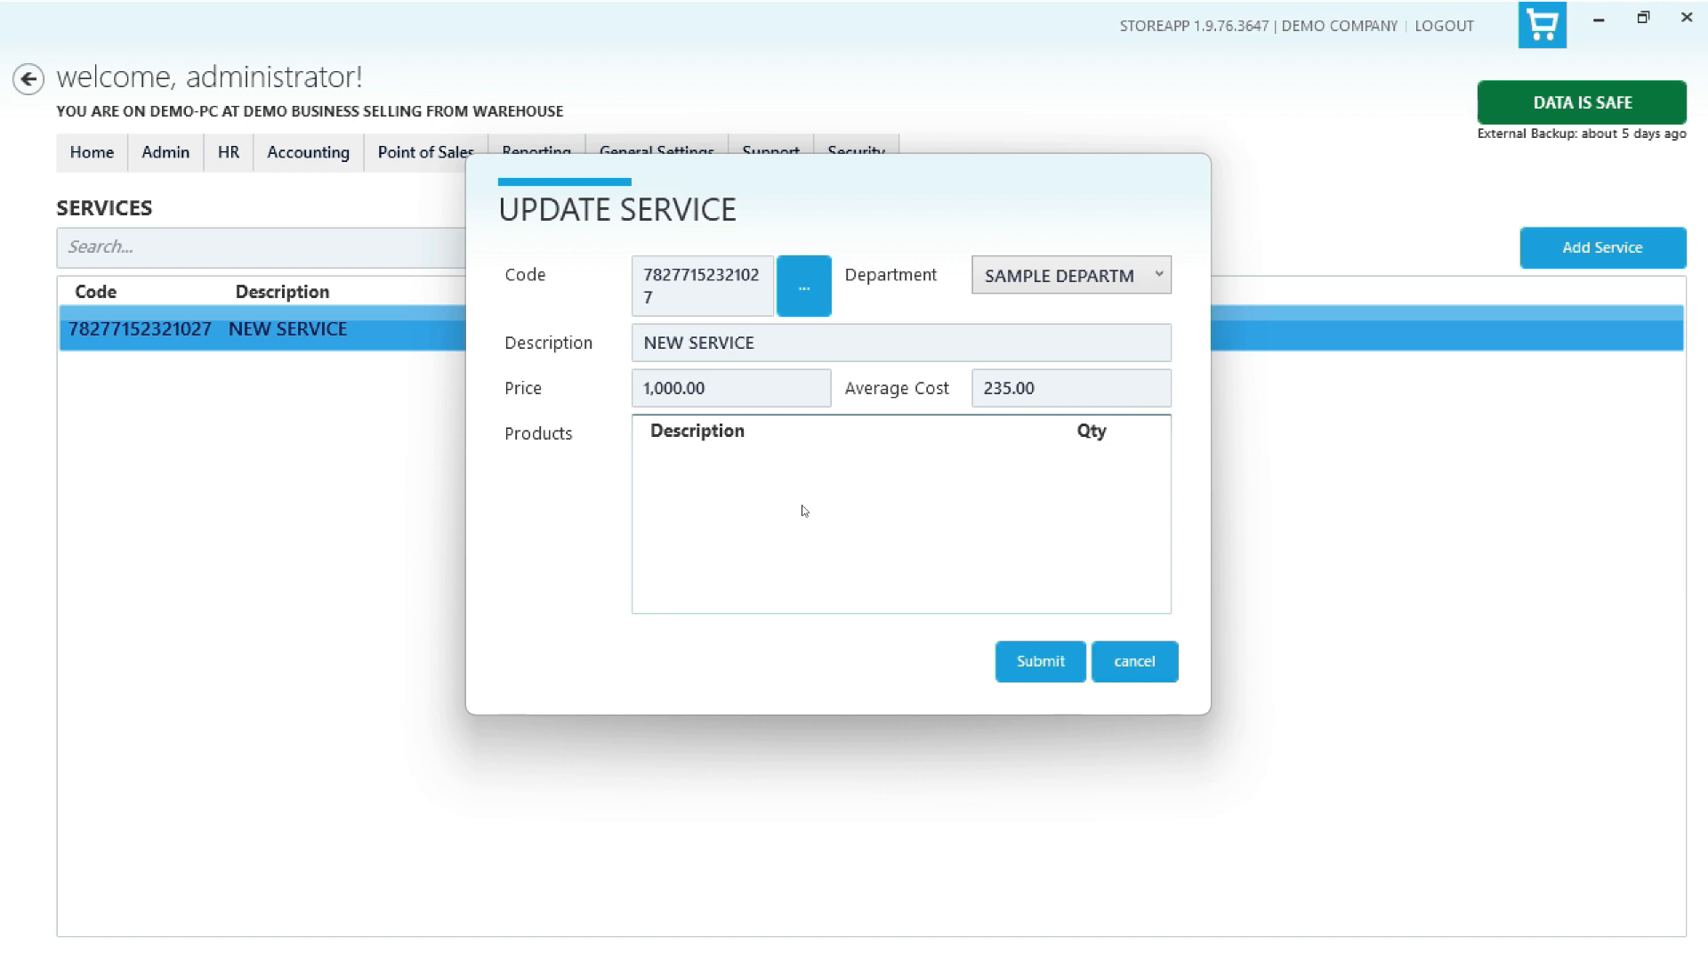
click(1023, 661)
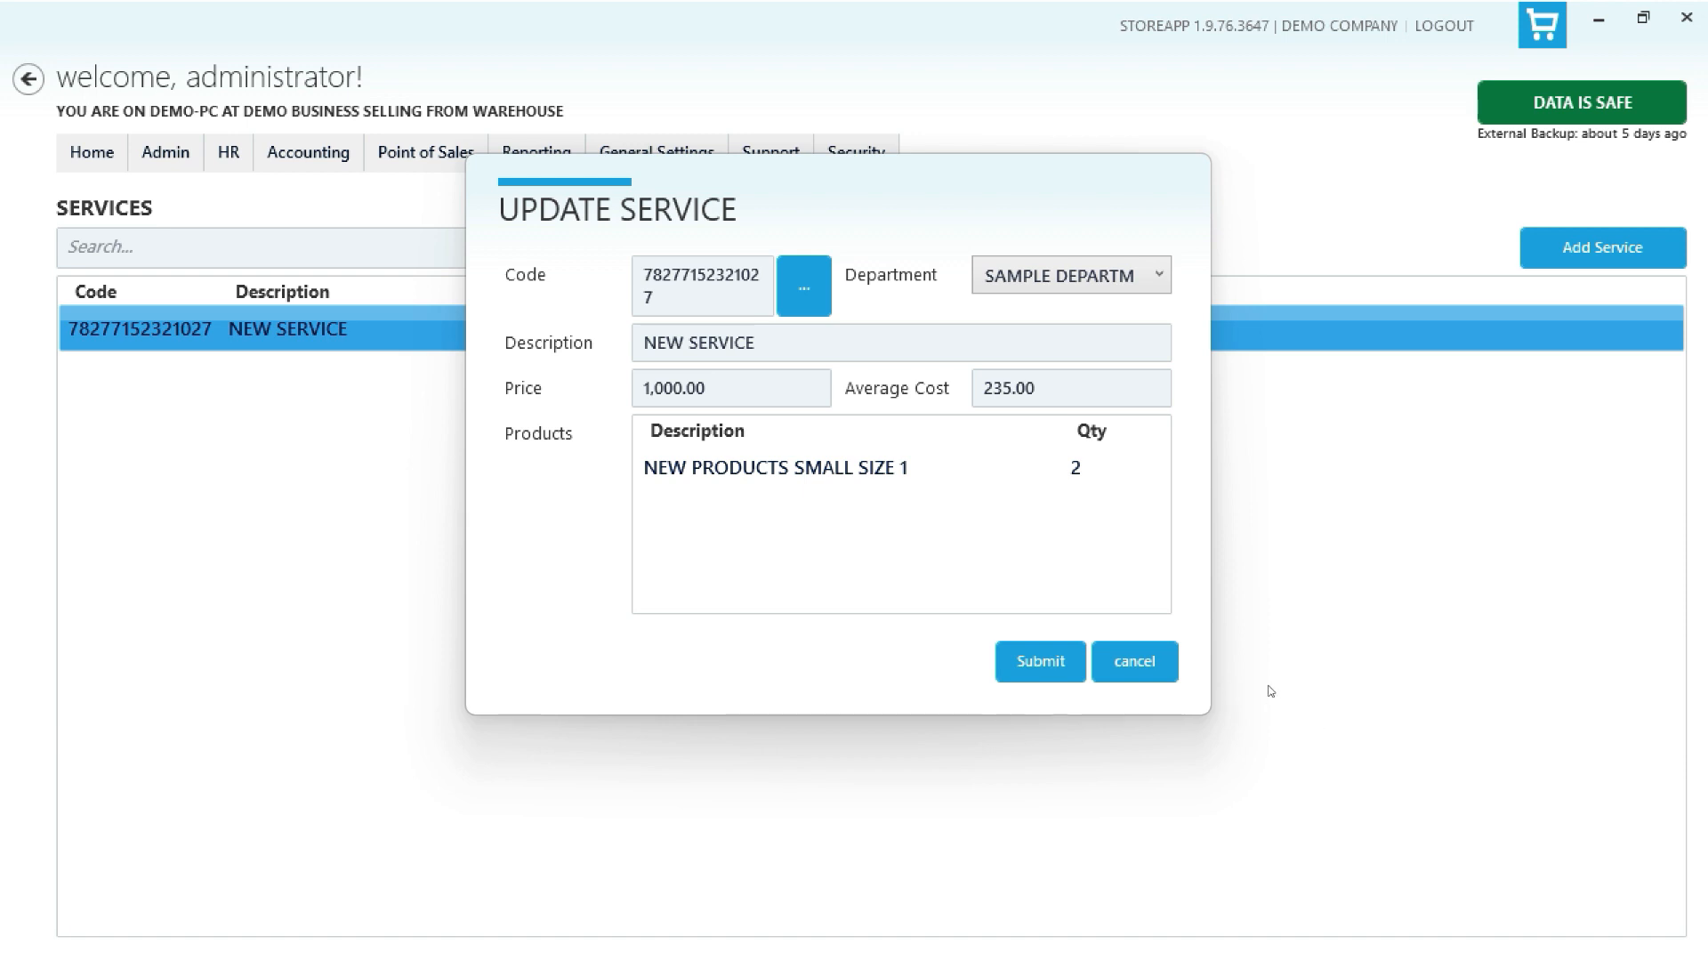
- Review the service's attached products and cost, then close the update dialog without saving
click(973, 400)
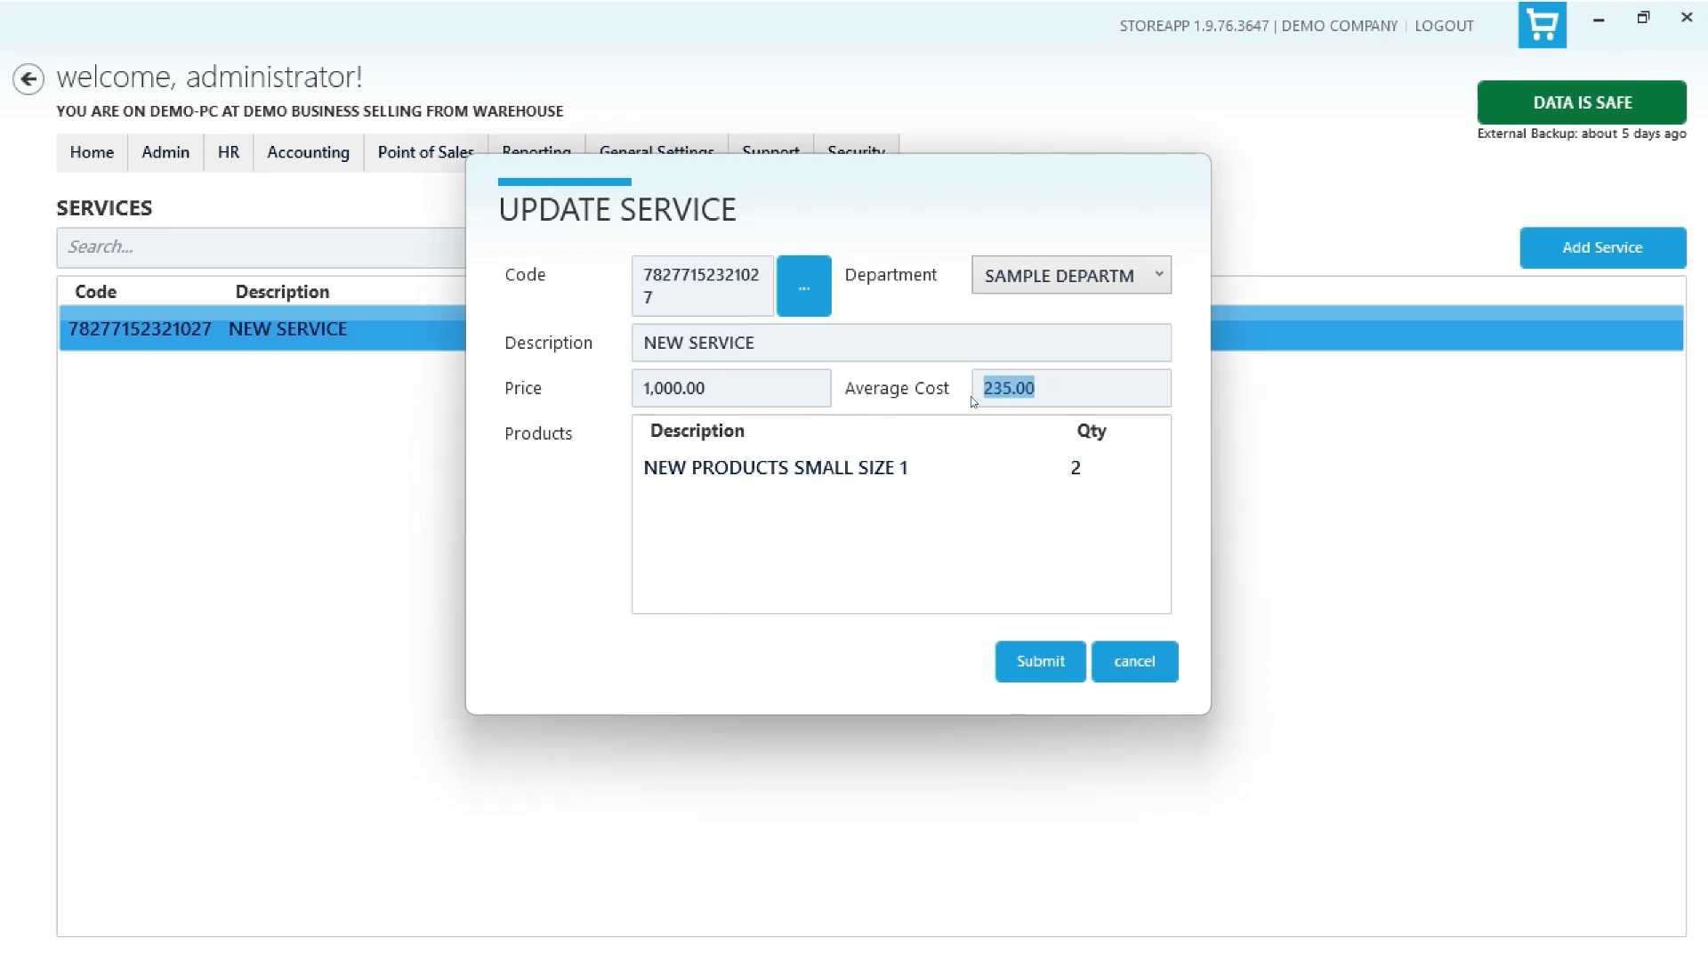
click(881, 469)
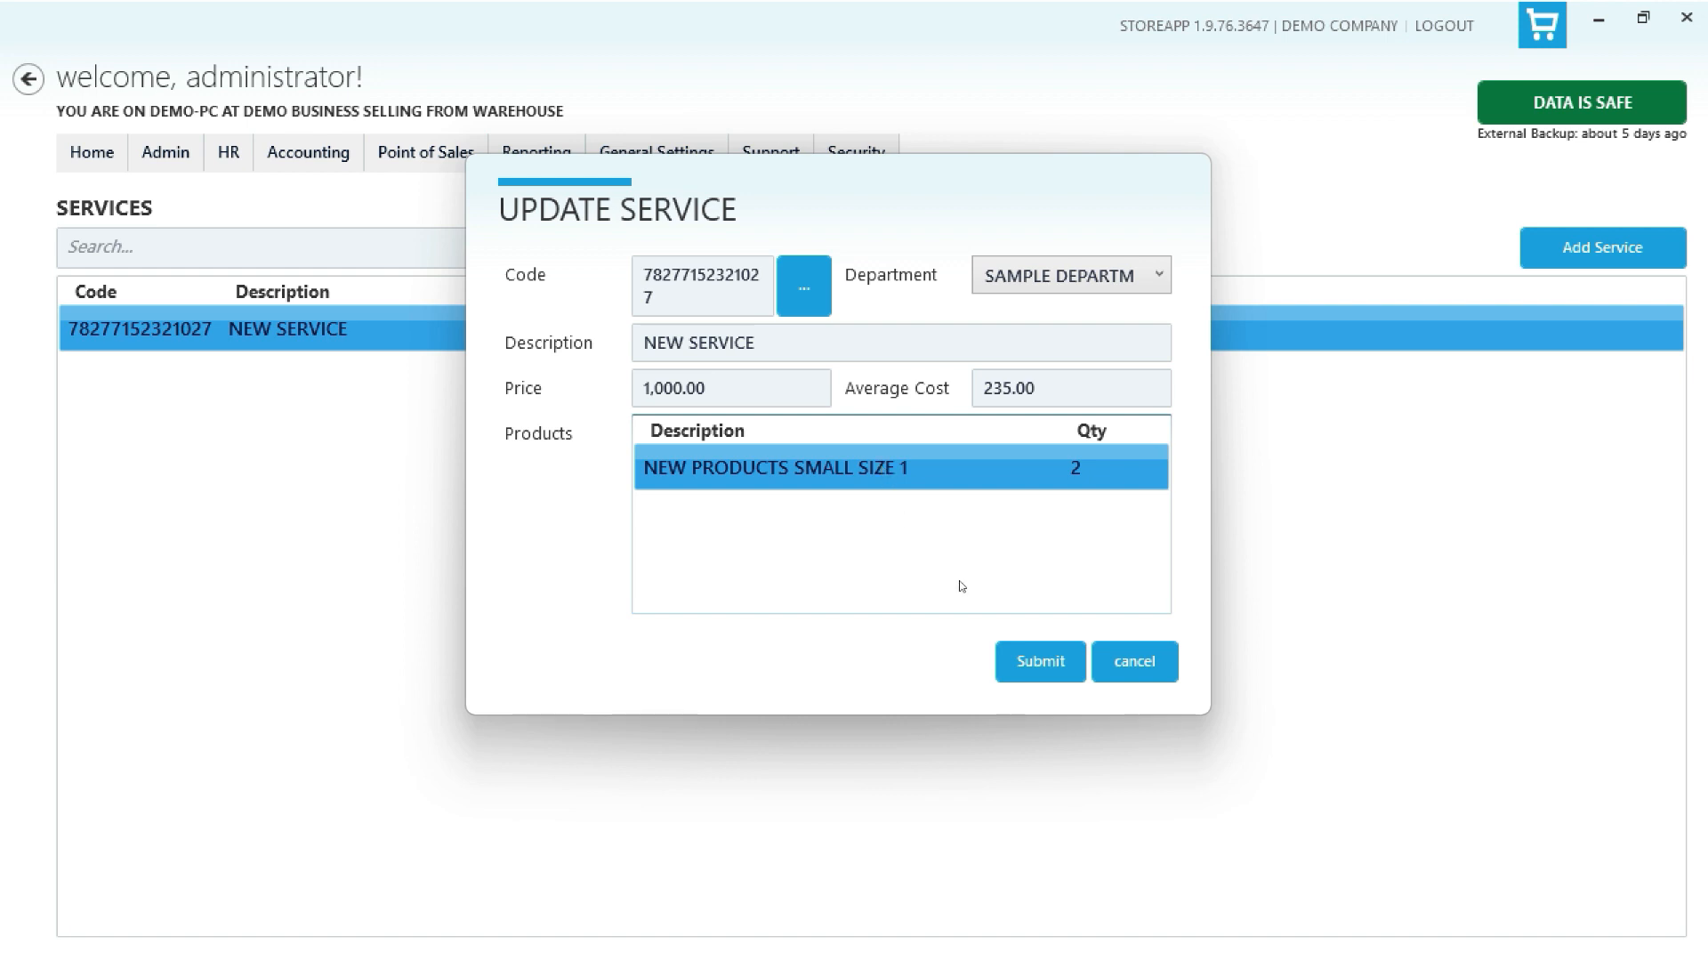
click(1121, 661)
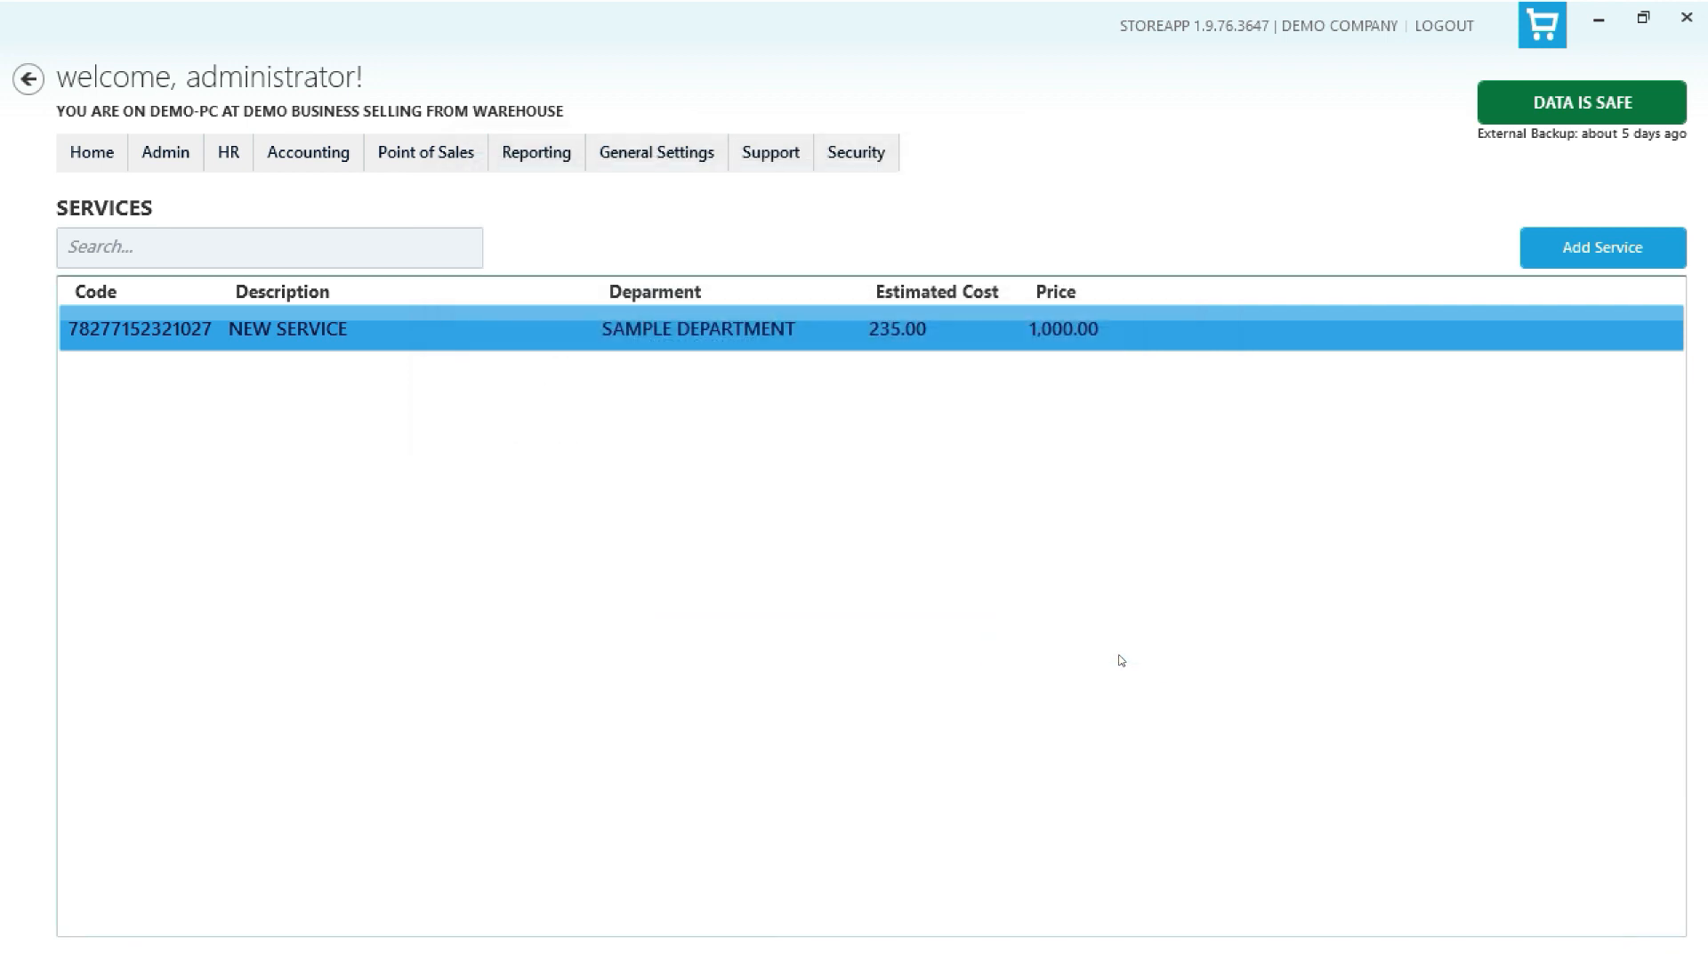
- Add a service with a generated code, SAMPLE DEPARTMENT, description NEW SERVICE 1, price 1234 and average cost 123
click(1576, 256)
click(803, 297)
click(1072, 285)
click(1016, 344)
click(1016, 353)
text(NEW S)
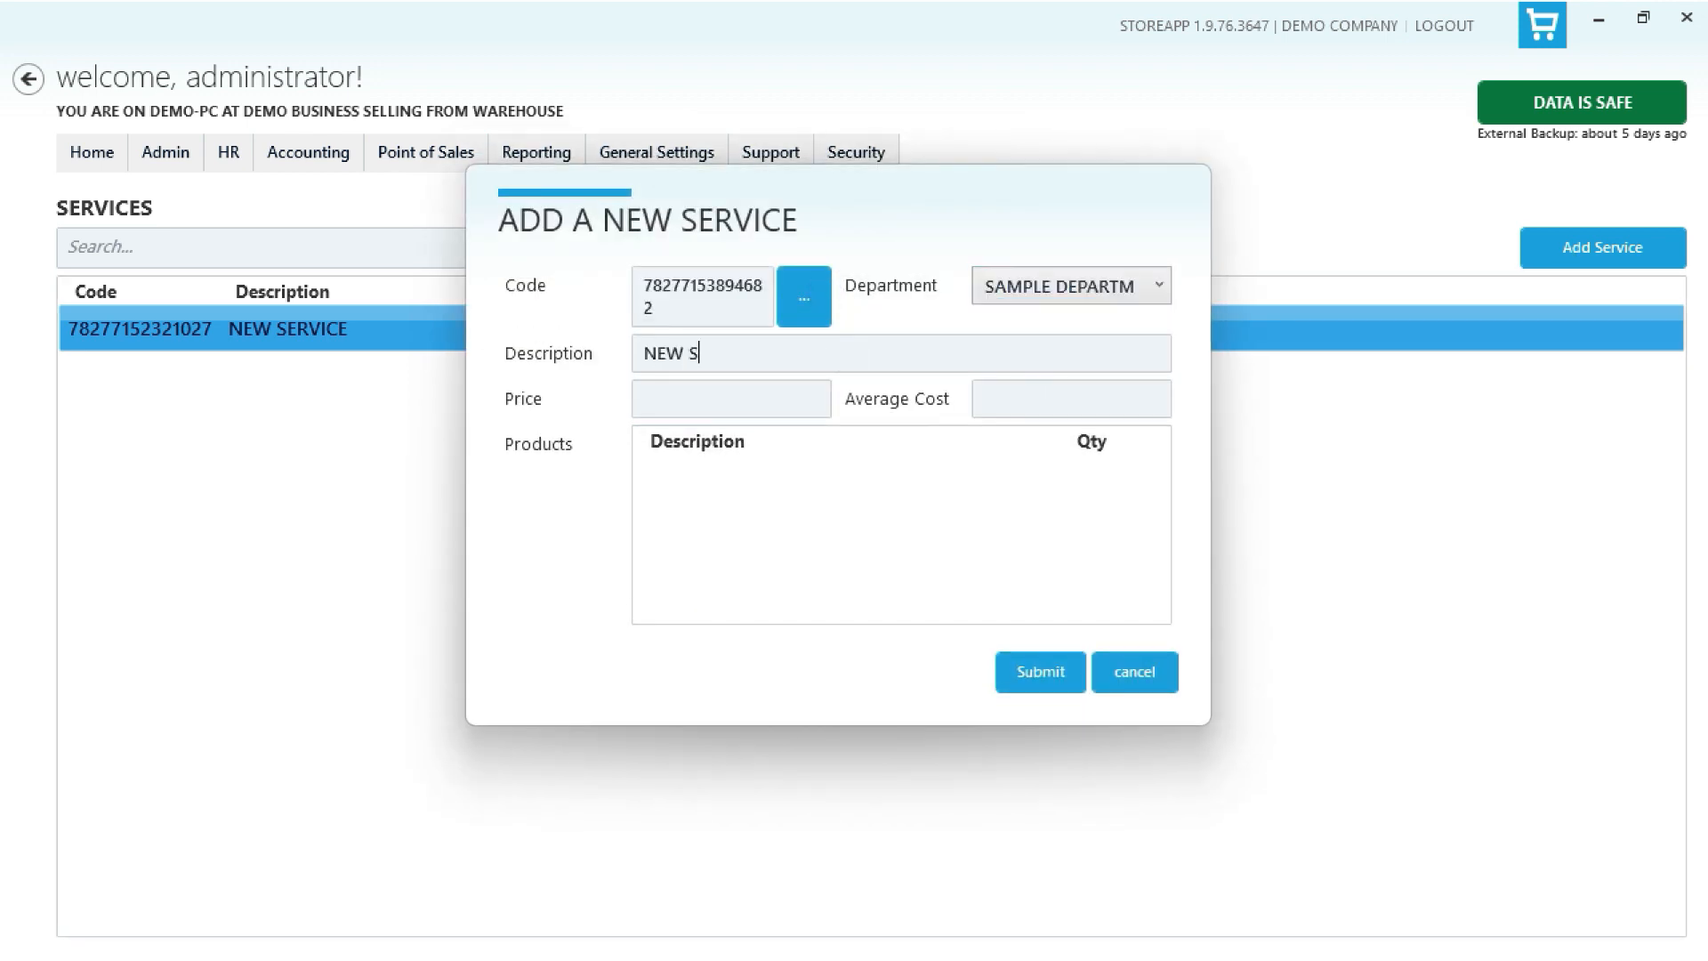
text(ERVICE 1)
click(724, 399)
text(1234)
key(Tab)
text(123)
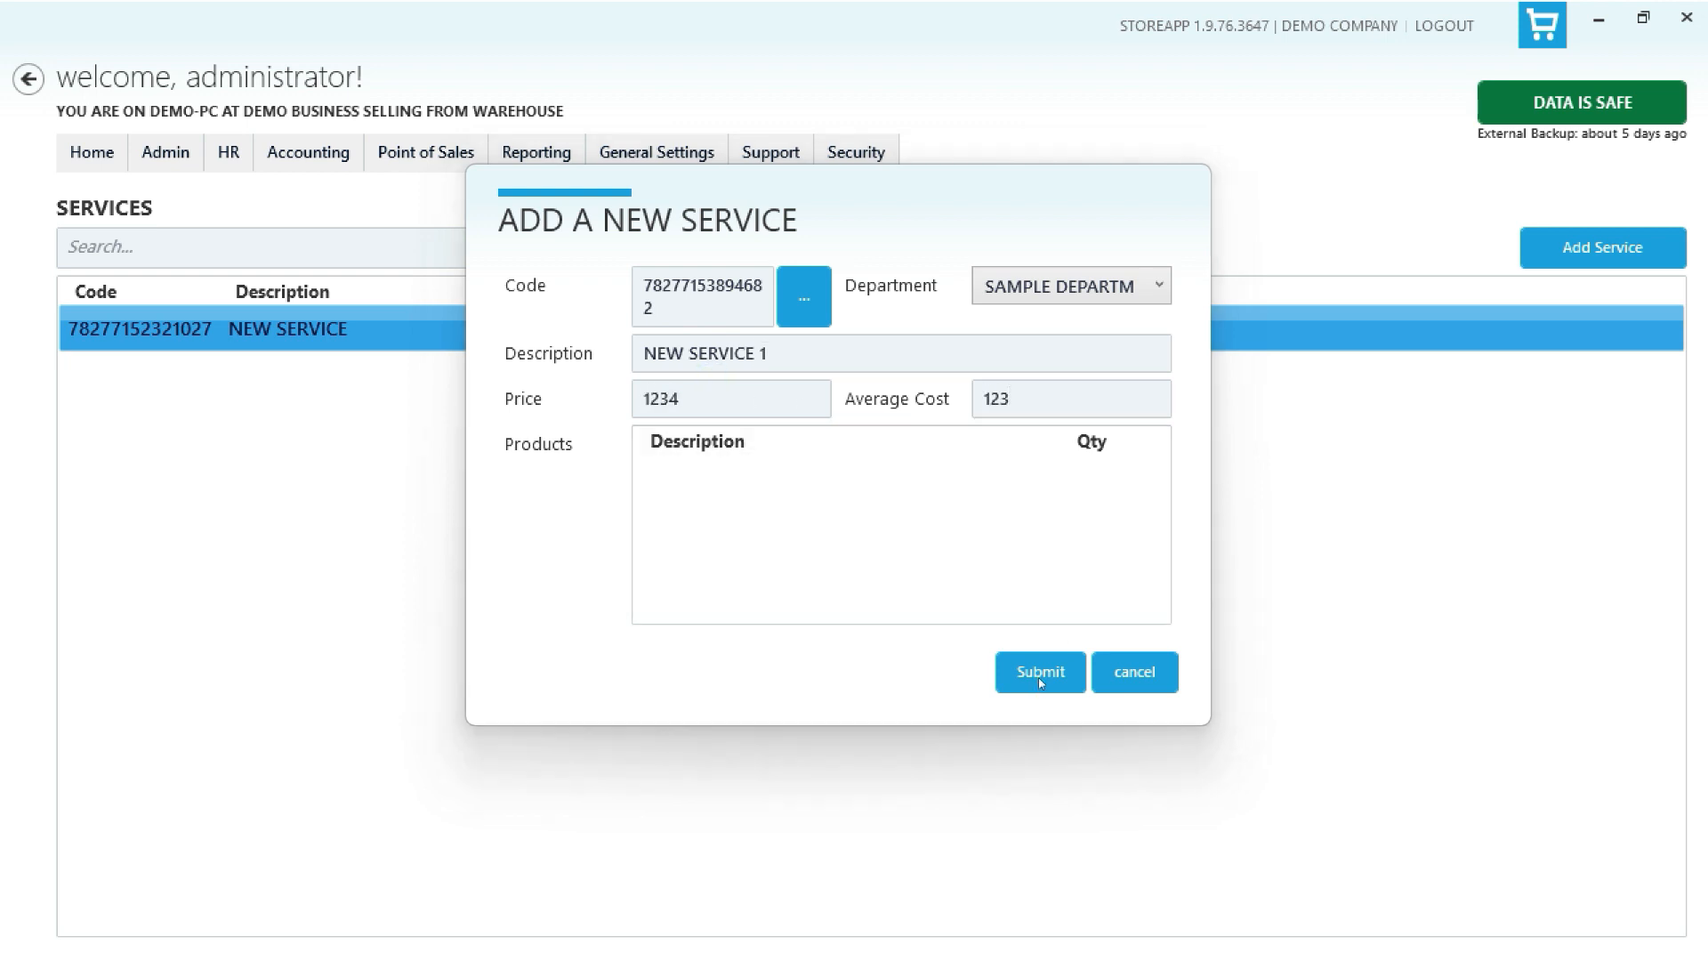
click(1039, 678)
- Merge NEW SERVICE 1 into NEW SERVICE, confirming the irreversible merge
click(860, 376)
click(844, 331)
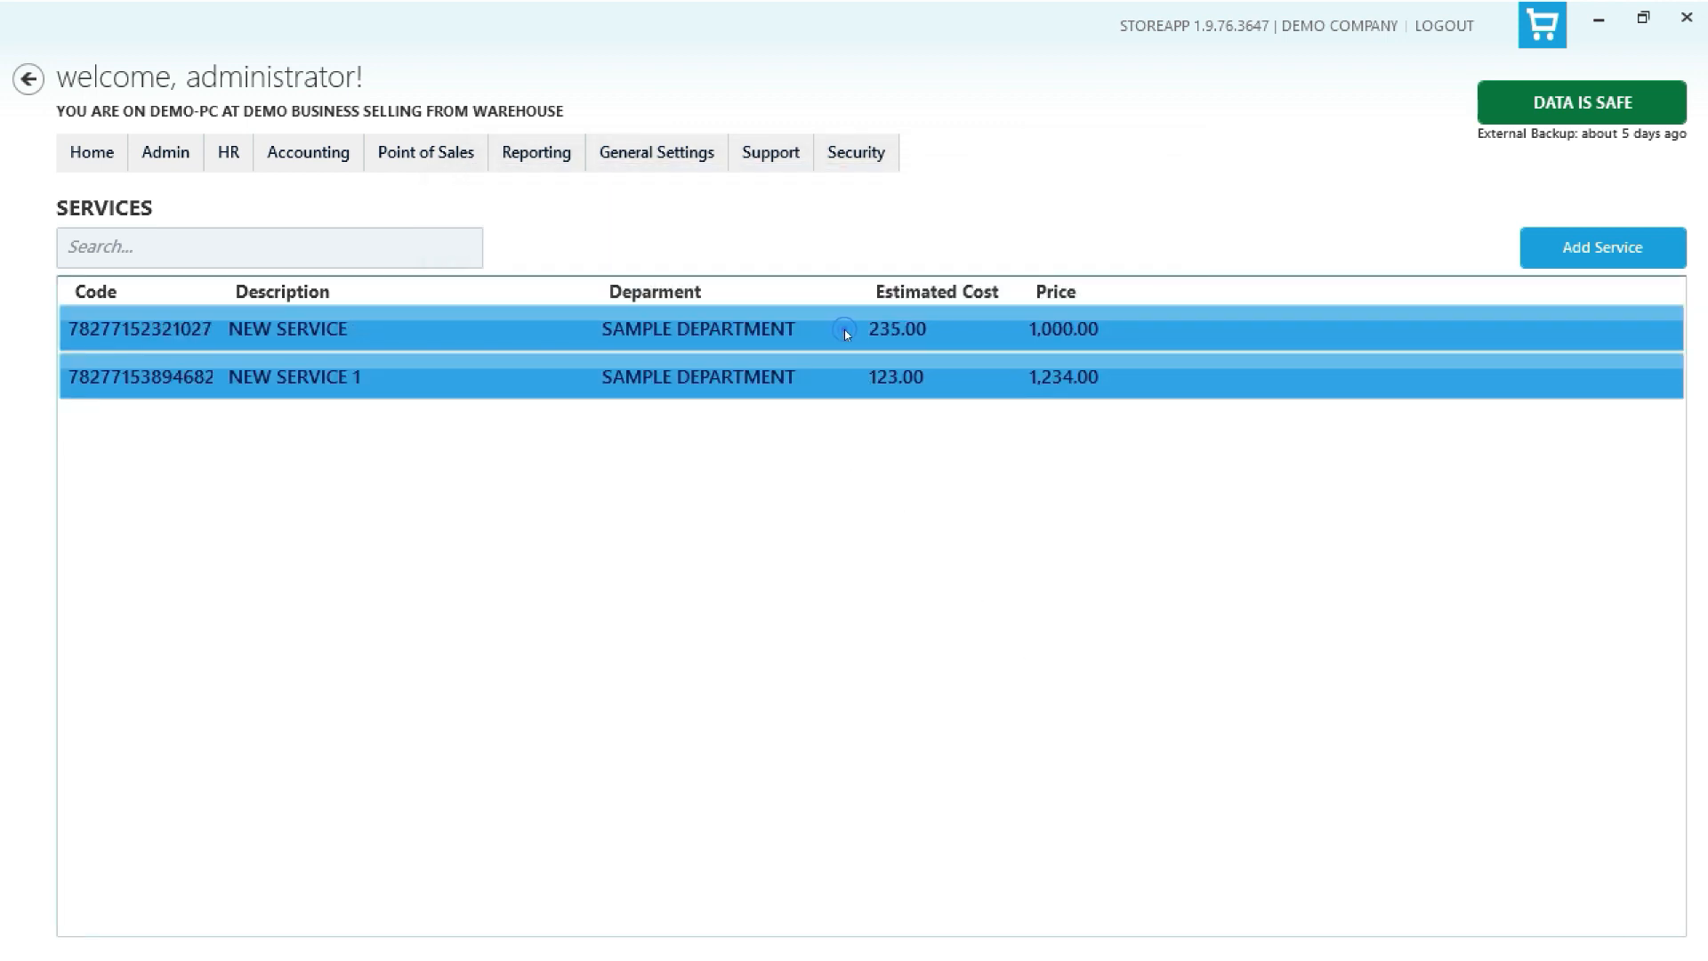
right_click(845, 331)
click(979, 411)
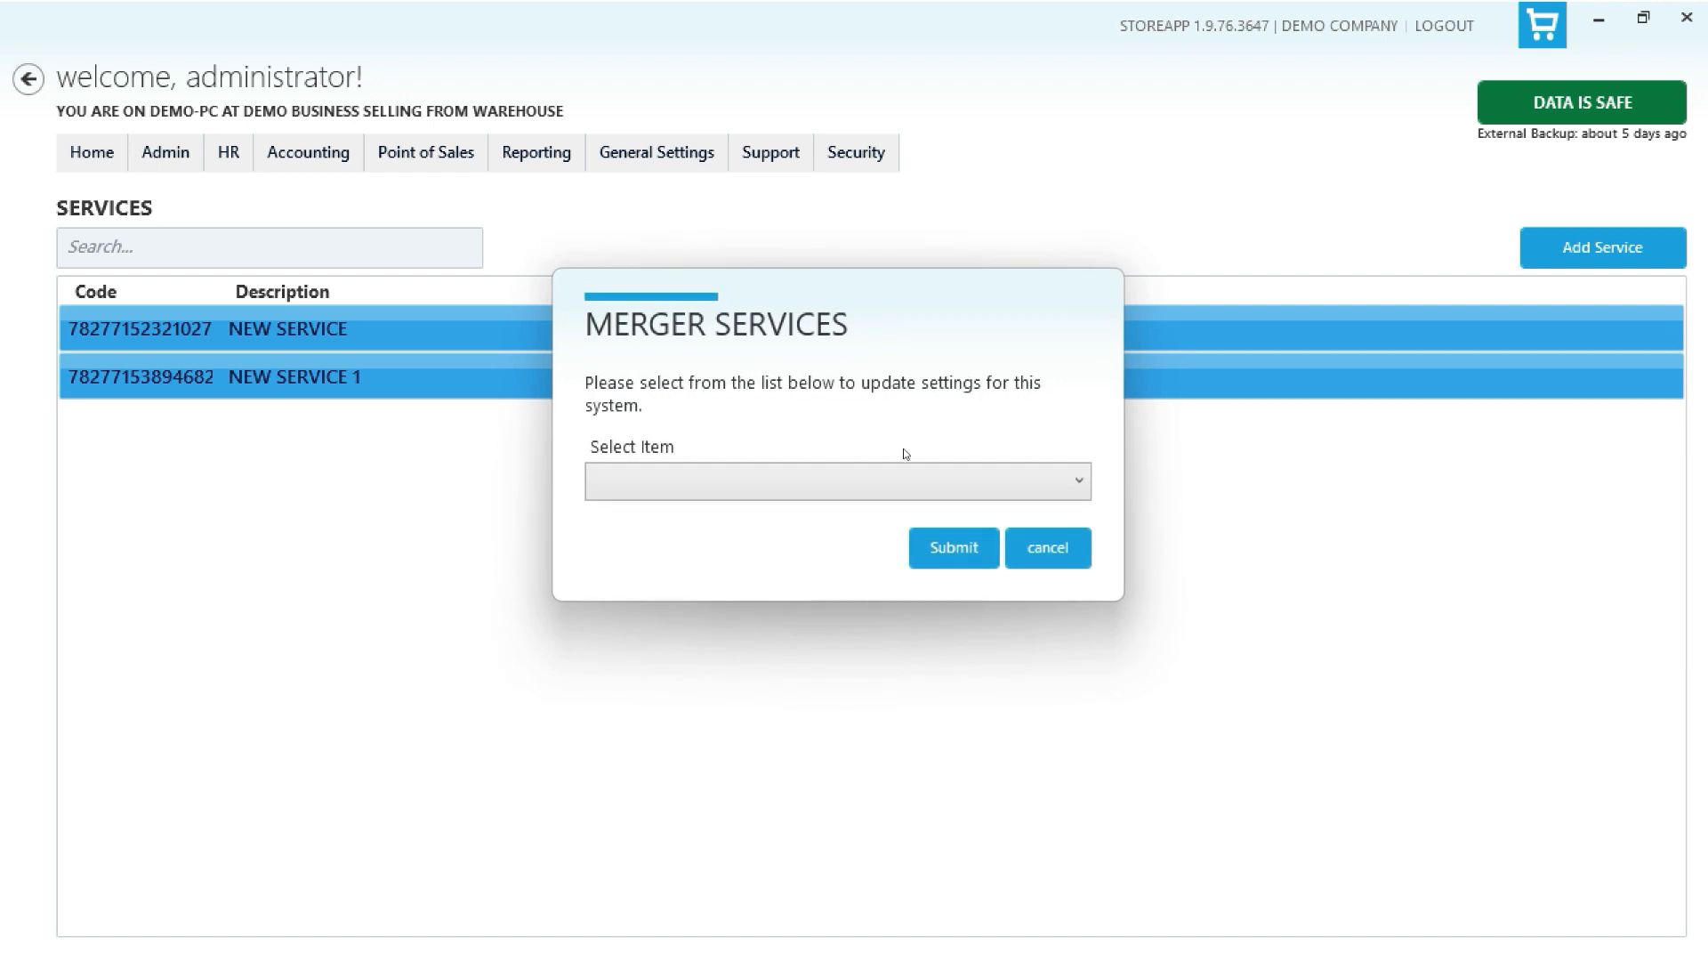
click(883, 481)
click(802, 543)
click(951, 550)
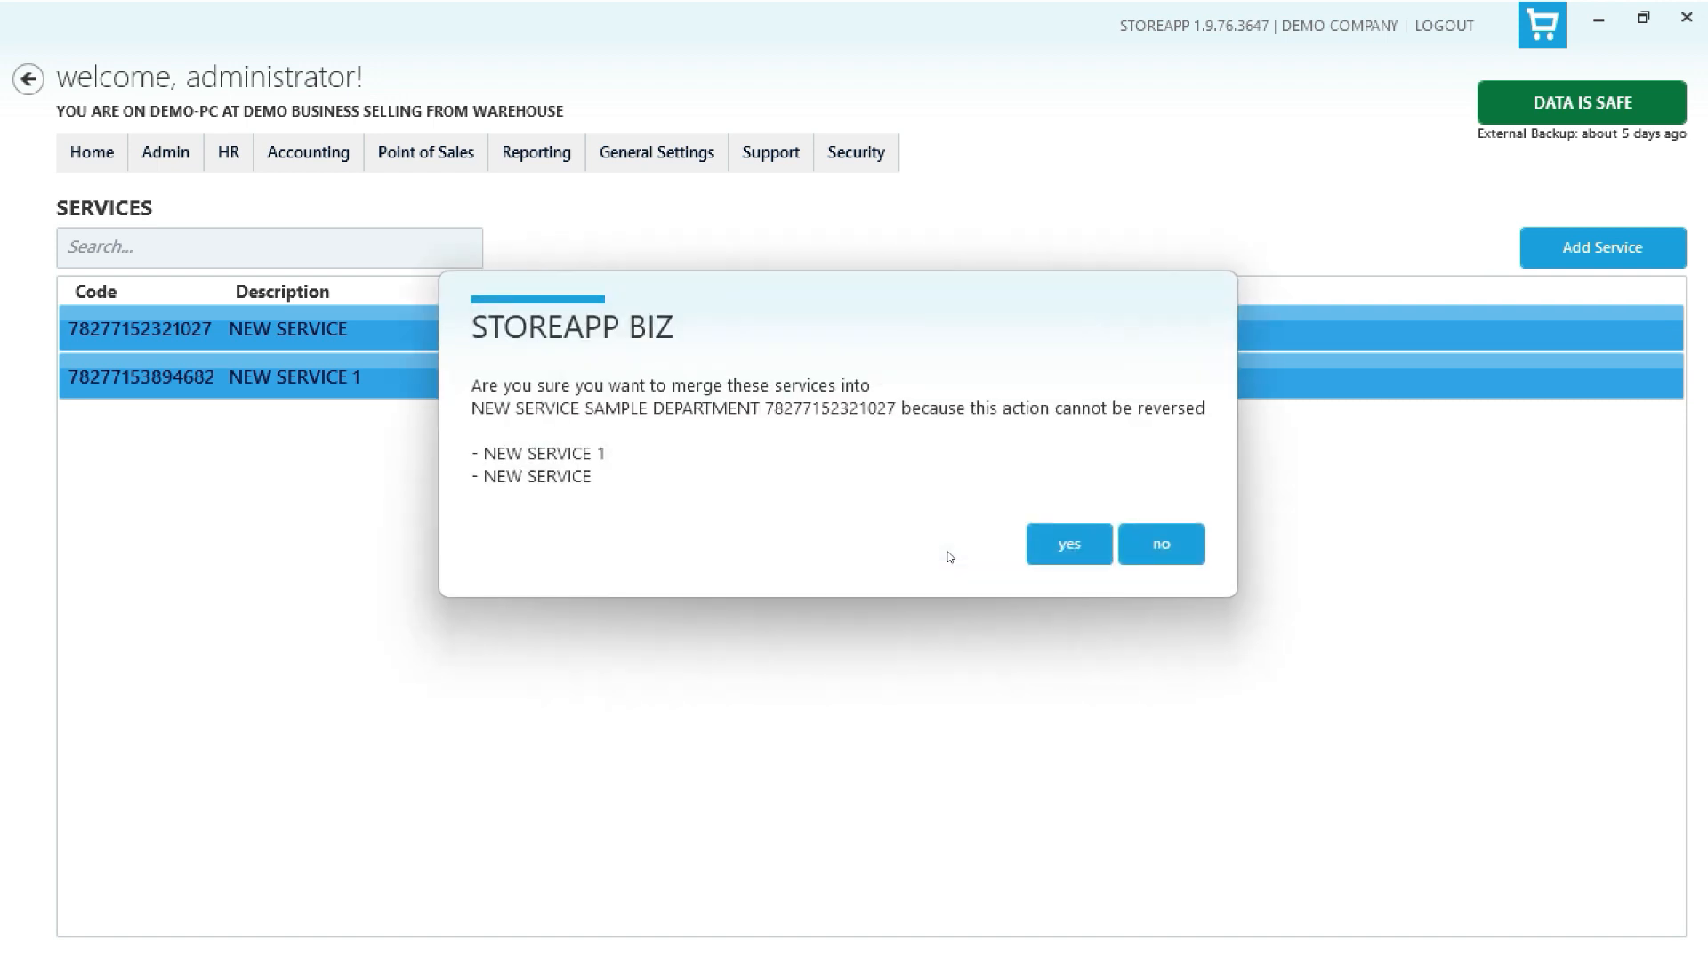
click(1055, 544)
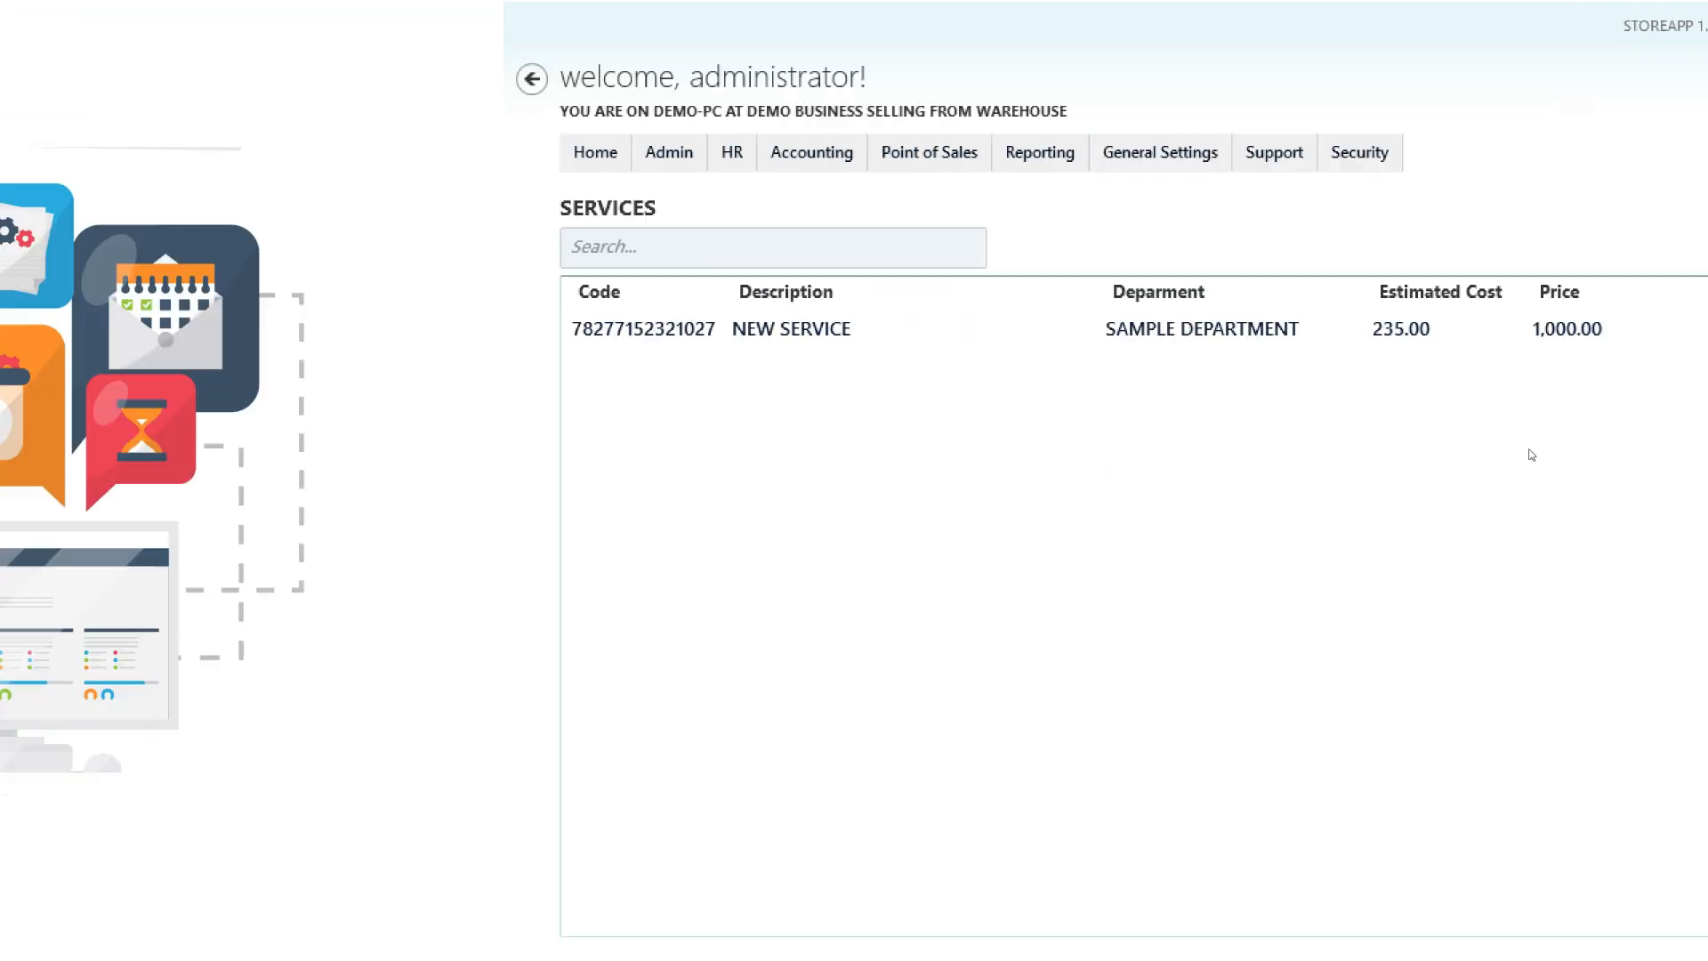